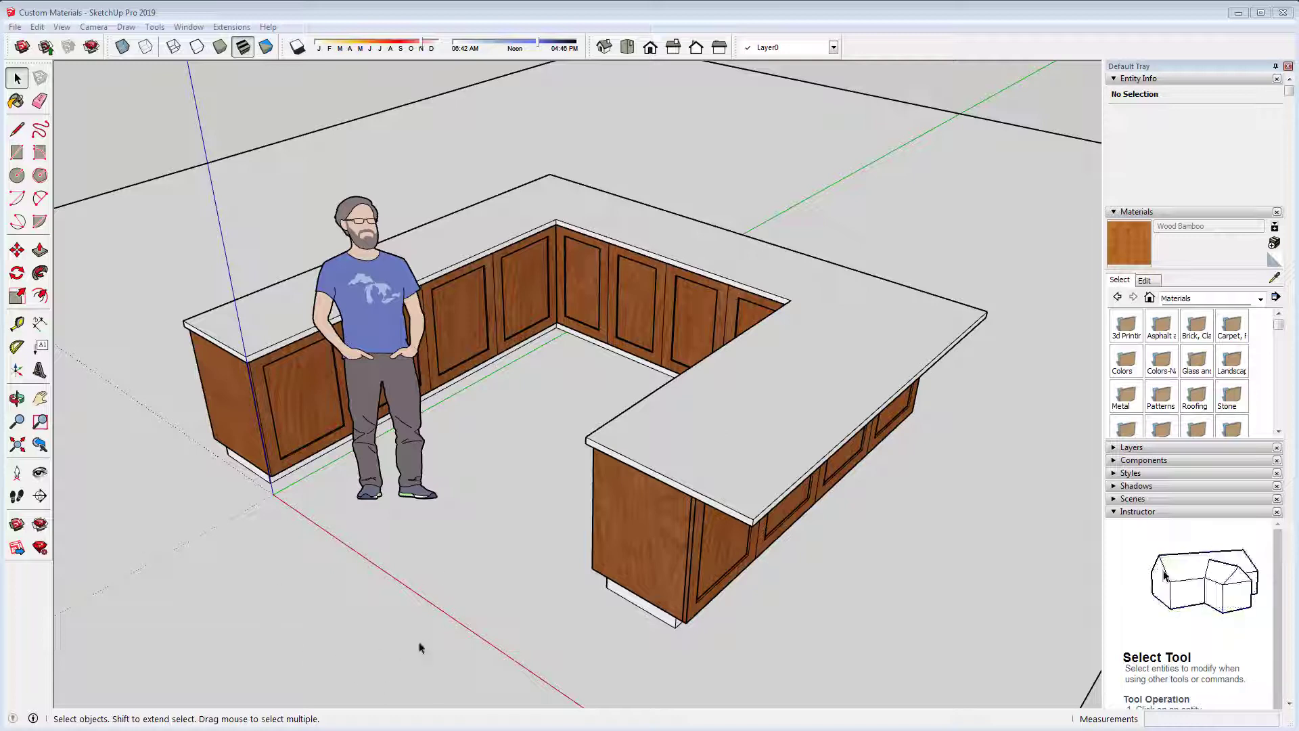
Import the Pink Granite image as a texture and apply it to the countertop's top face from its outer corner, about 3' 2" wide.
{"action": "left_click", "coordinate": [15, 27]}
{"action": "left_click", "coordinate": [54, 241]}
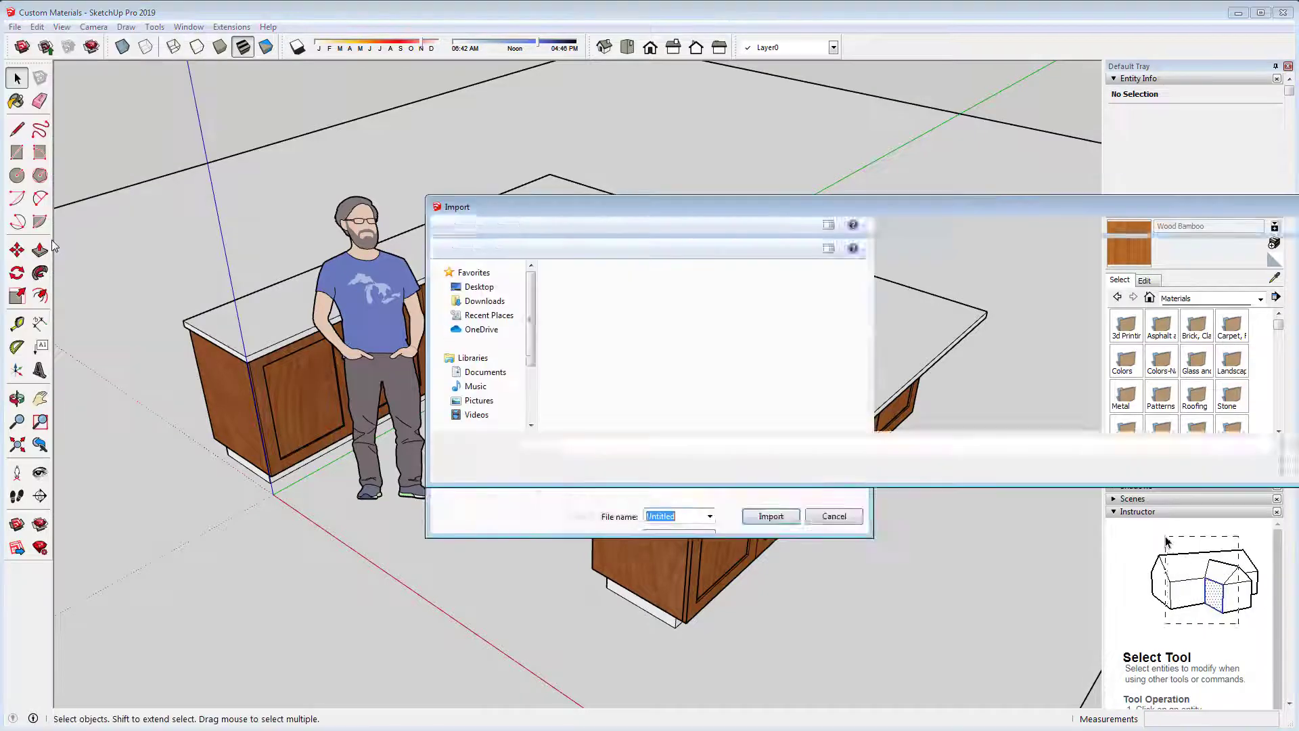
{"action": "left_click", "coordinate": [577, 366]}
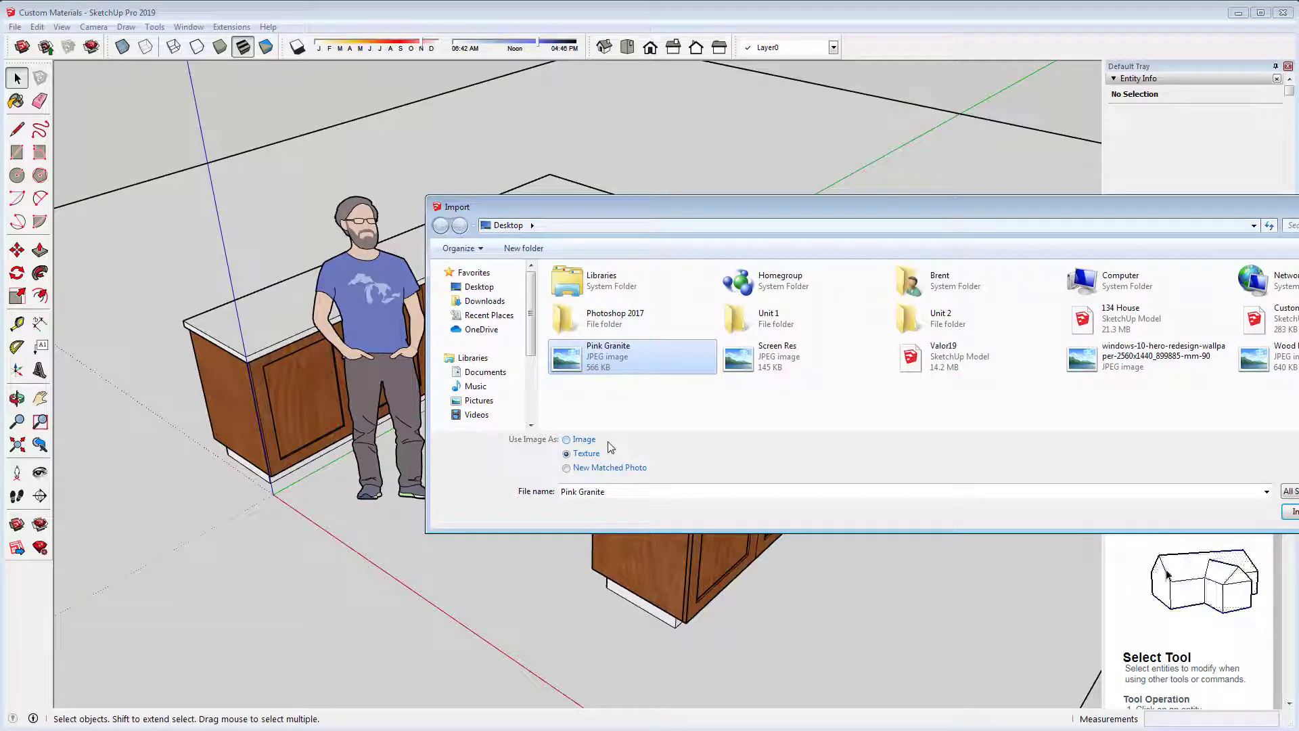
{"action": "left_click", "coordinate": [571, 439]}
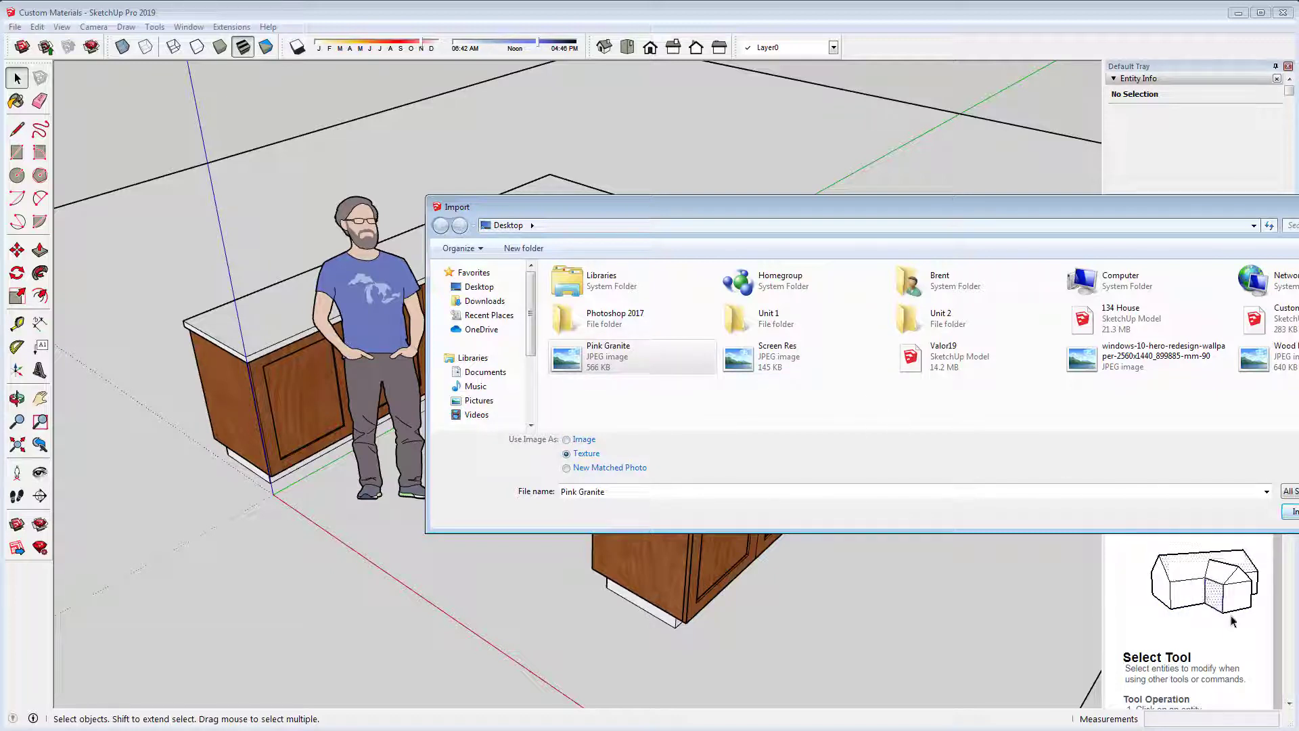
{"action": "key", "text": "Return"}
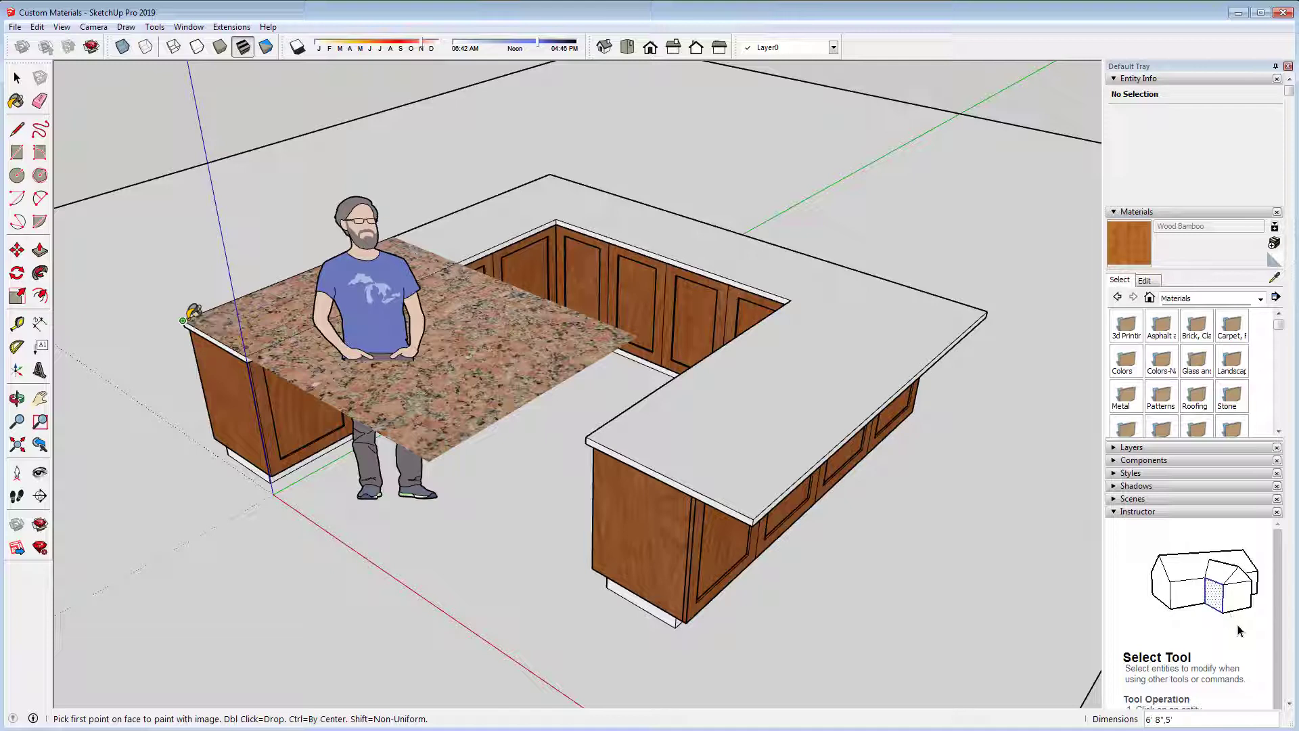
{"action": "left_click", "coordinate": [183, 320]}
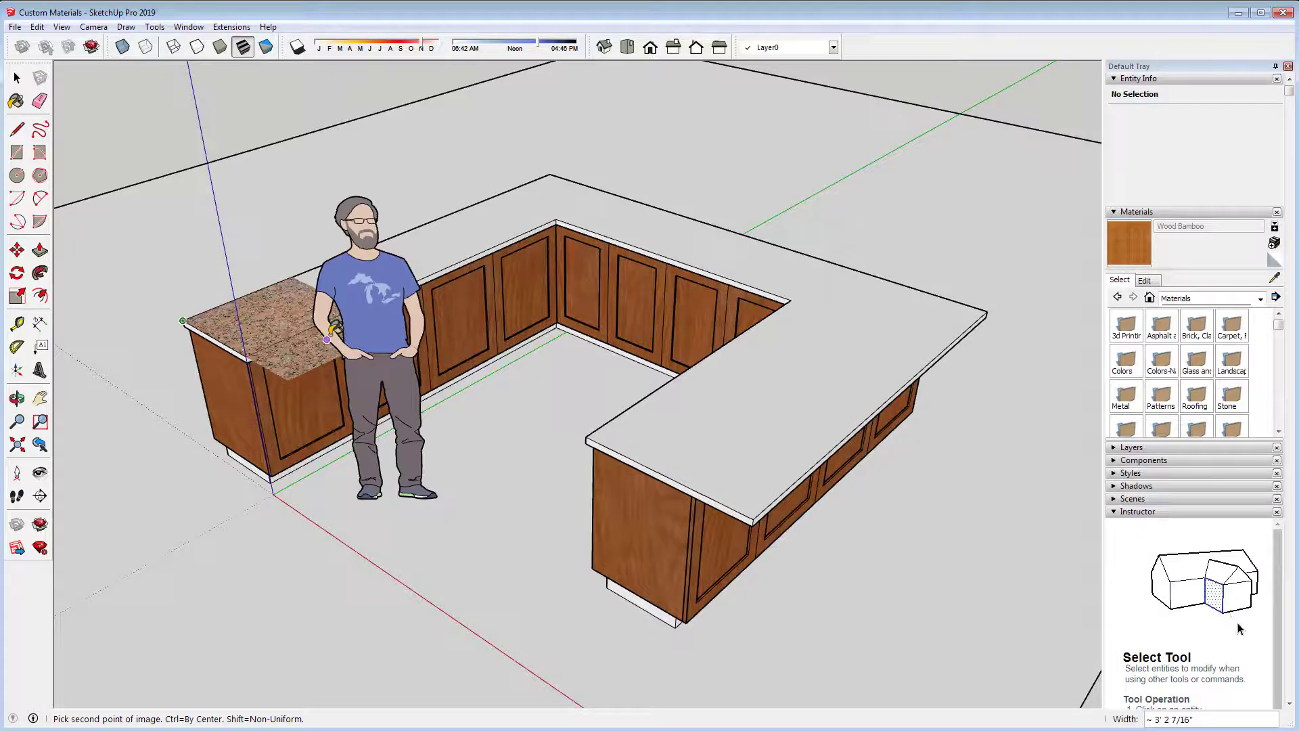
{"action": "left_click", "coordinate": [327, 339]}
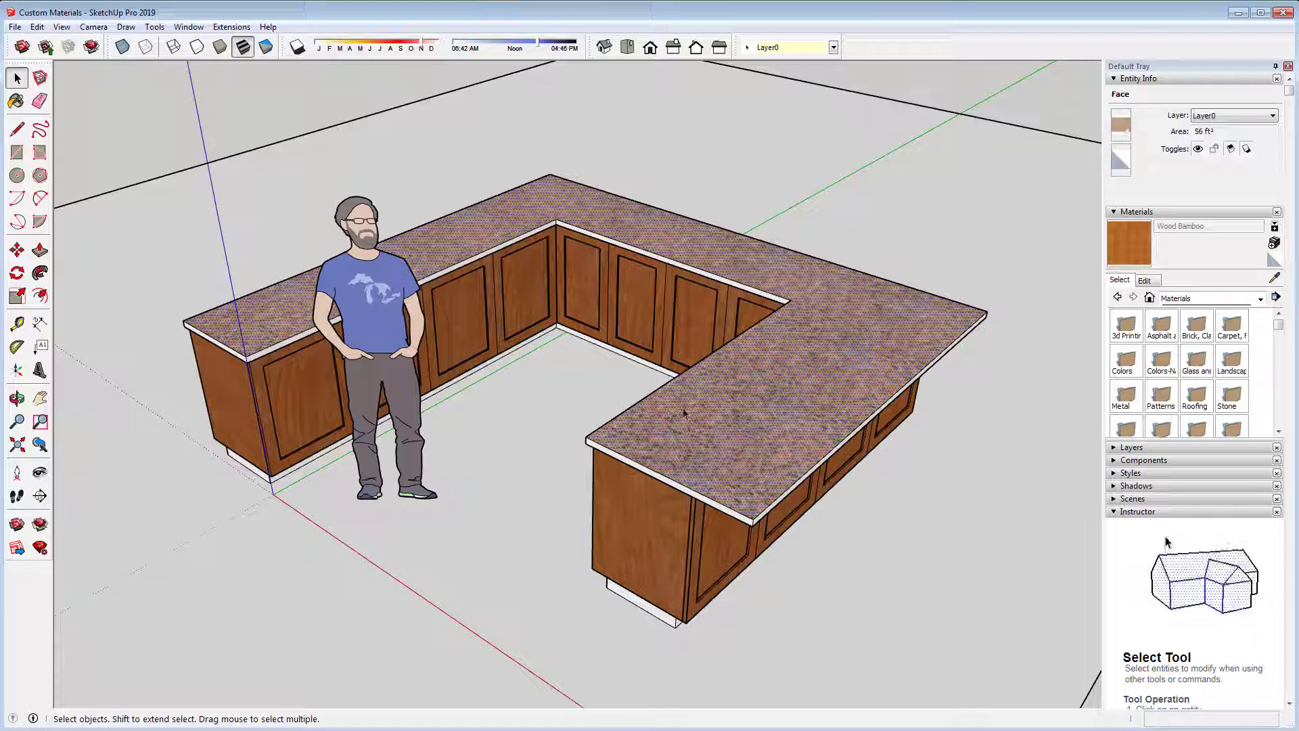
Examine the repeating granite texture on the countertop up close, and return to the earlier overall view.
{"action": "key", "text": "o"}
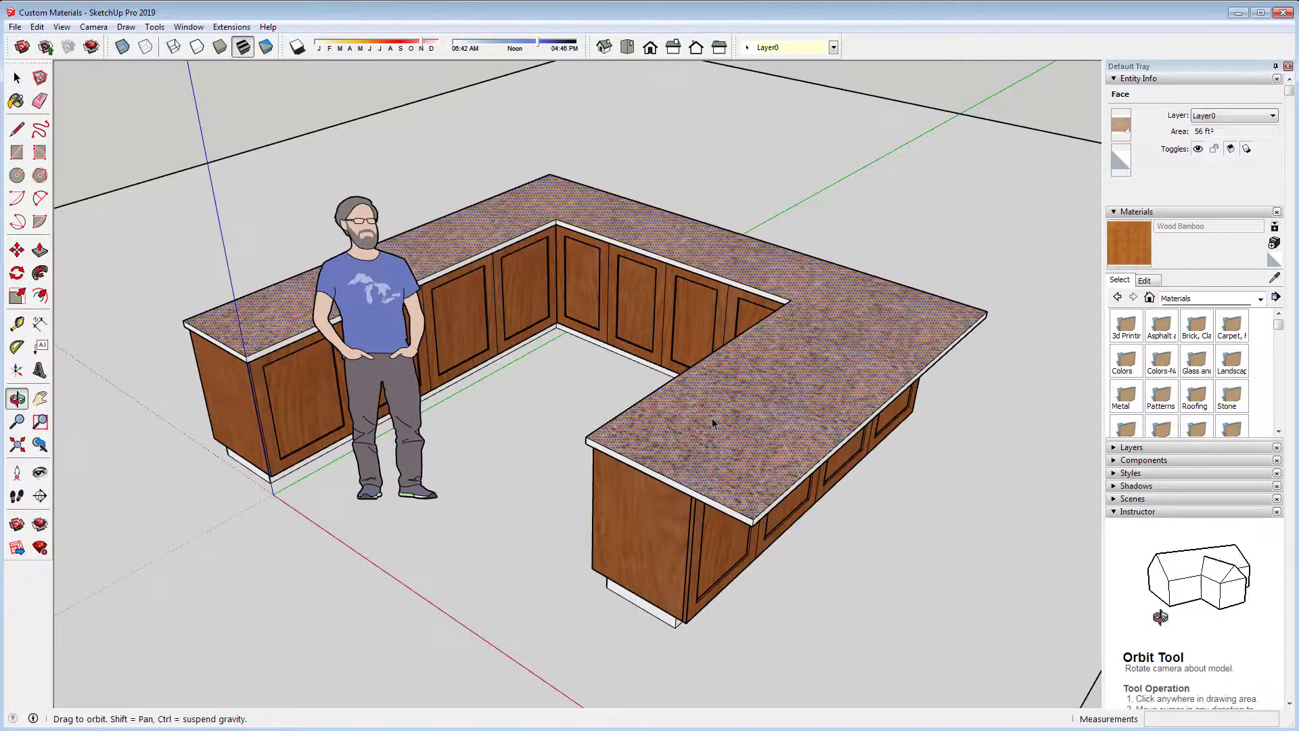
{"action": "left_click_drag", "start_coordinate": [712, 422], "coordinate": [786, 530]}
{"action": "key", "text": "space"}
{"action": "scroll", "coordinate": [793, 536], "scroll_direction": "up", "scroll_amount": 6}
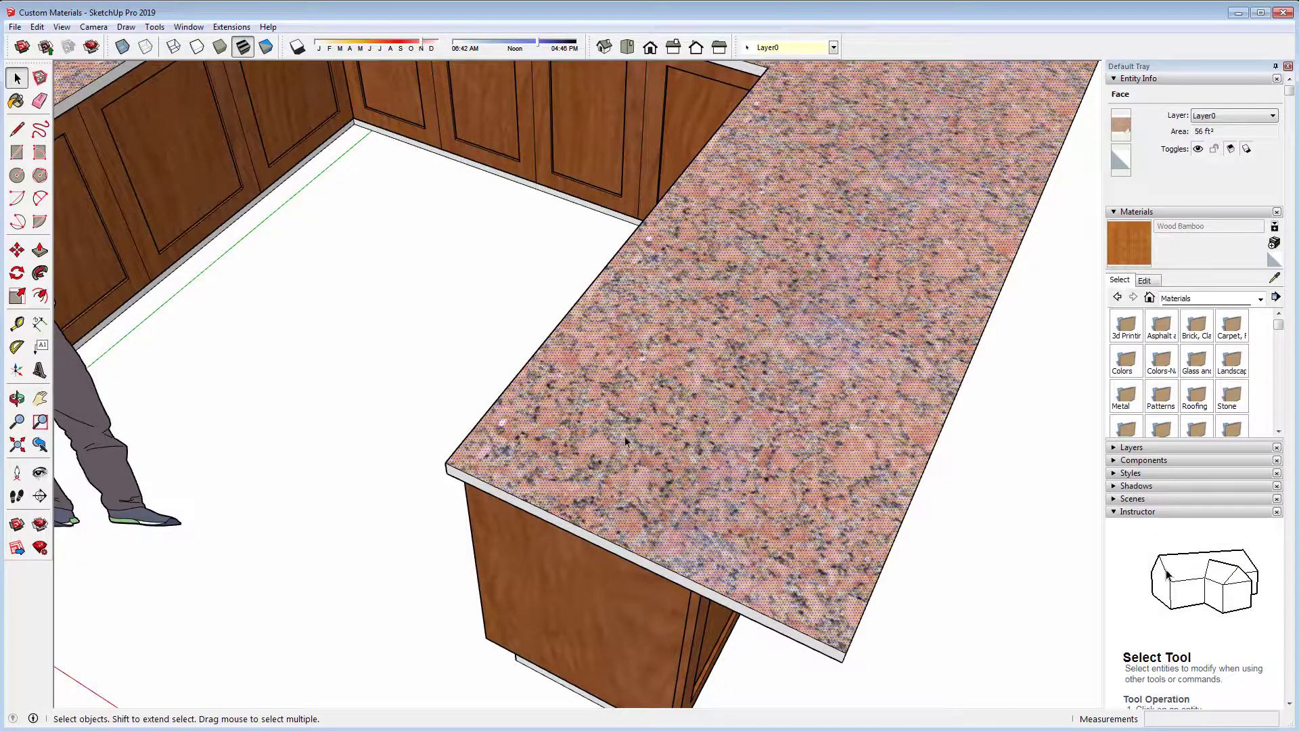
{"action": "scroll", "coordinate": [624, 449], "scroll_direction": "down", "scroll_amount": 3}
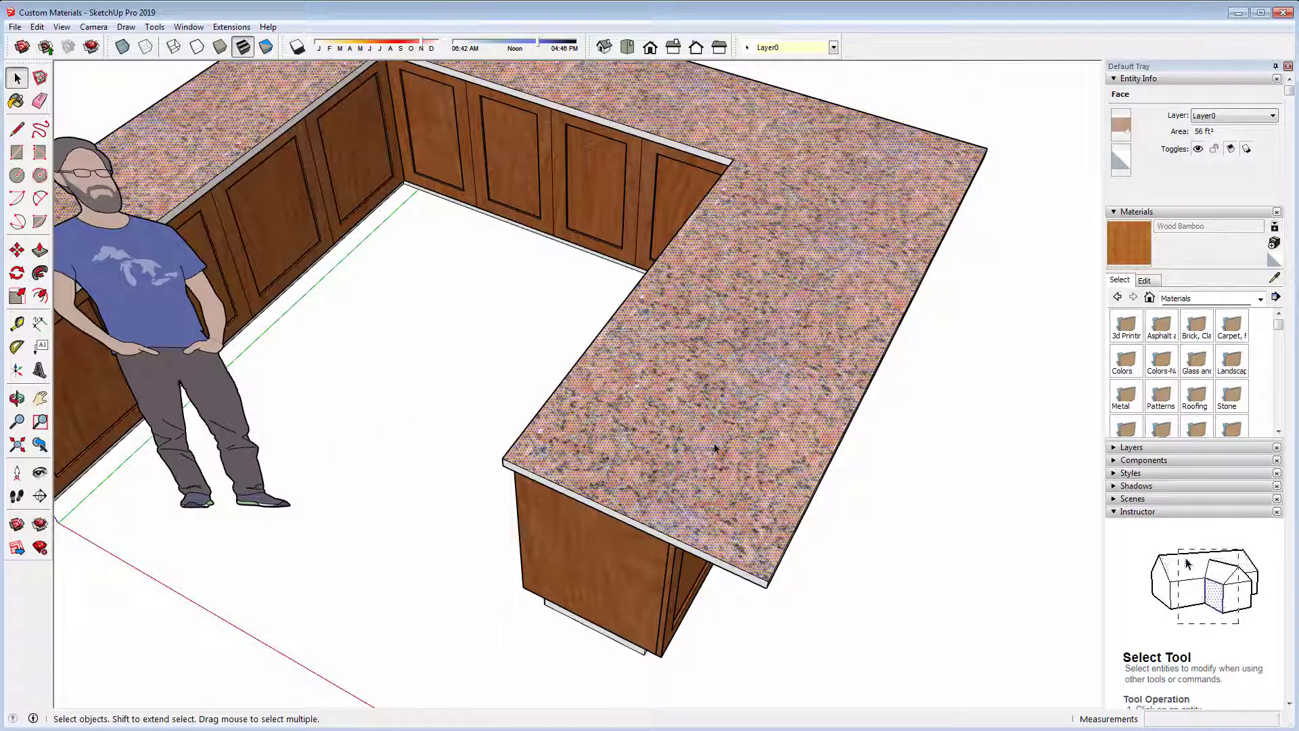
{"action": "left_click", "coordinate": [39, 447]}
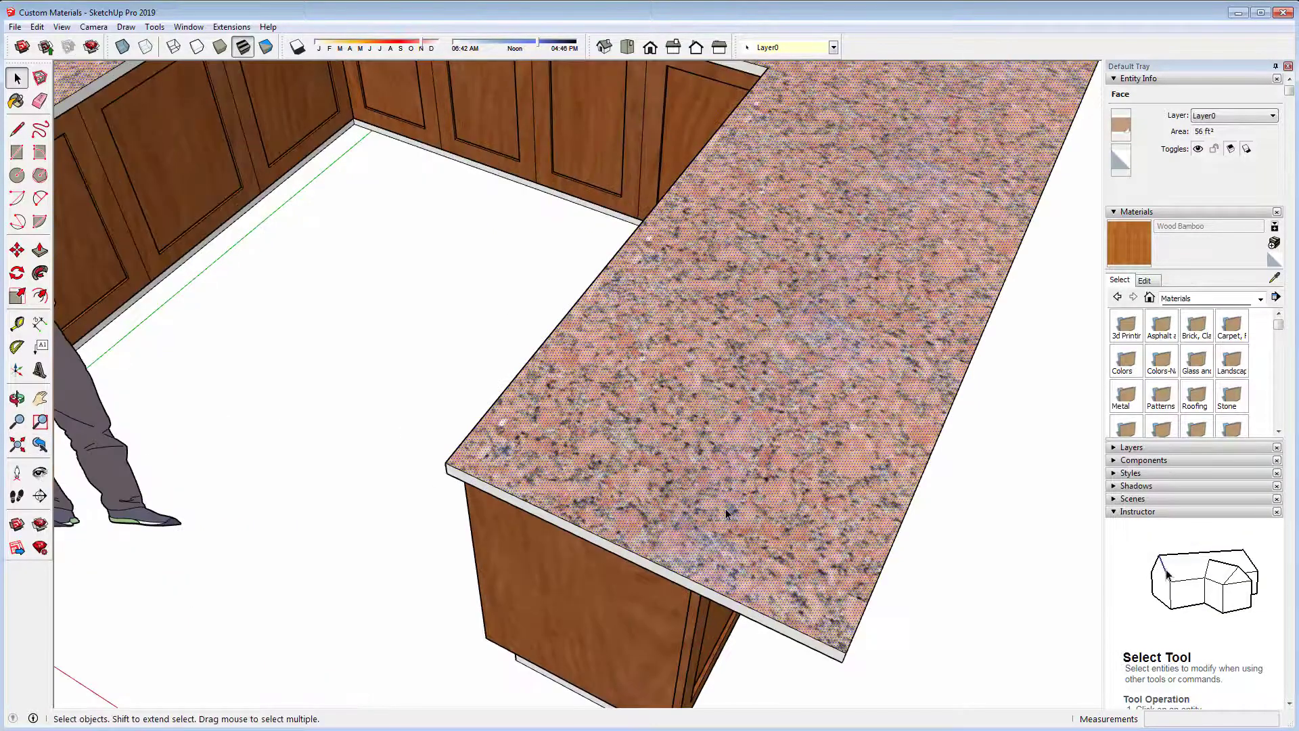
{"action": "left_click", "coordinate": [39, 446]}
{"action": "left_click", "coordinate": [39, 447]}
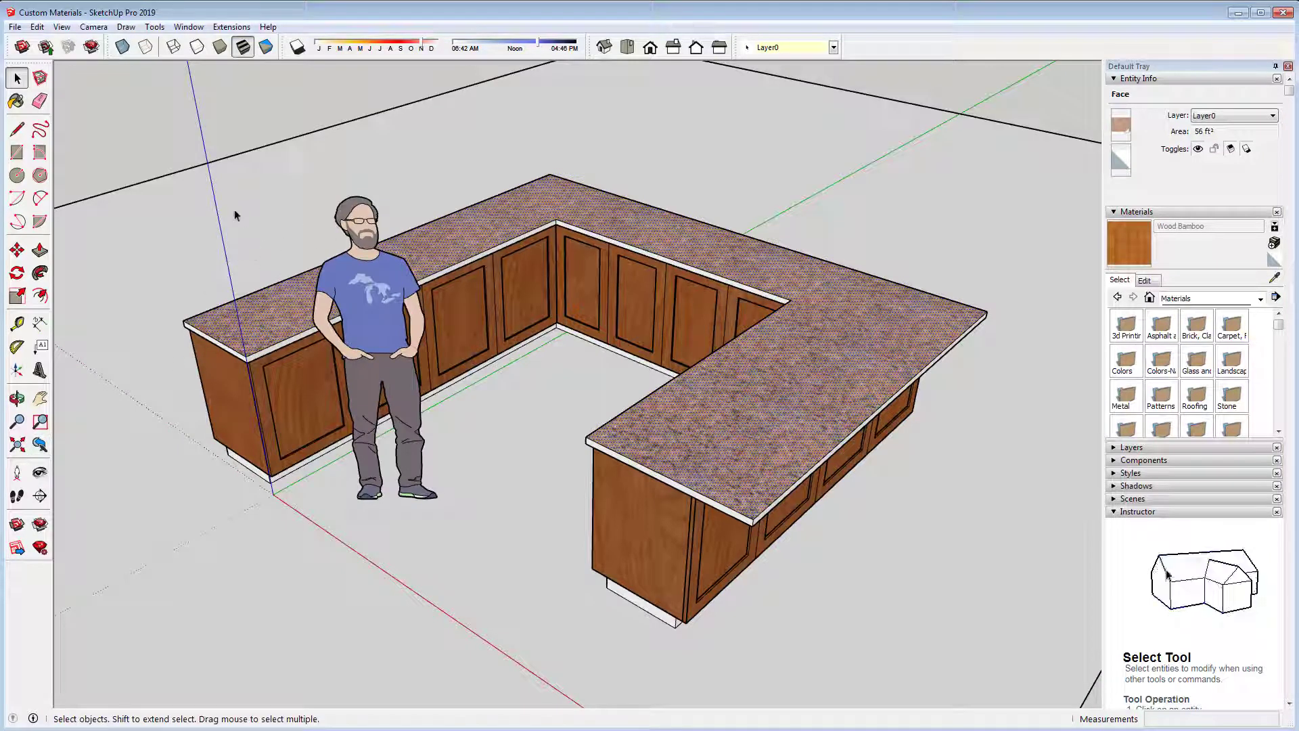
Import the Wood Floor image as a texture and drop it on the floor face at its default size.
{"action": "left_click", "coordinate": [15, 27]}
{"action": "left_click", "coordinate": [60, 239]}
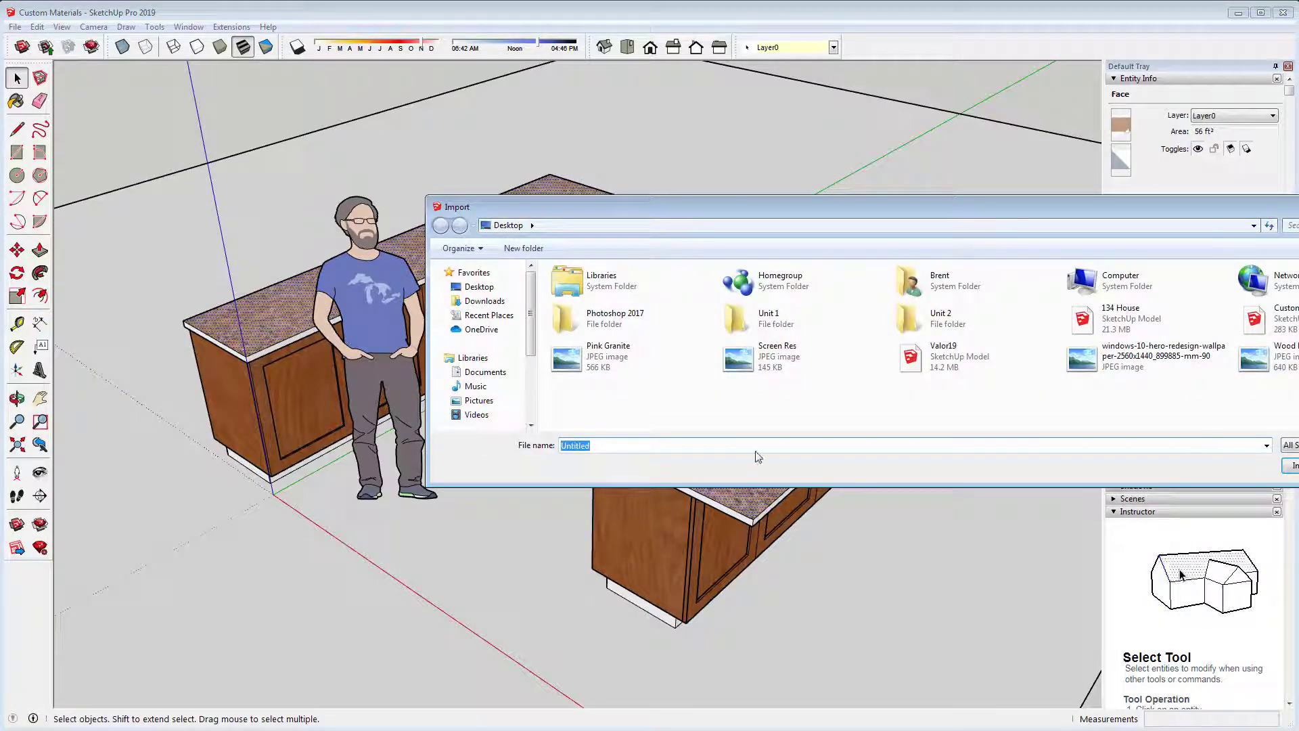
{"action": "left_click", "coordinate": [1258, 365]}
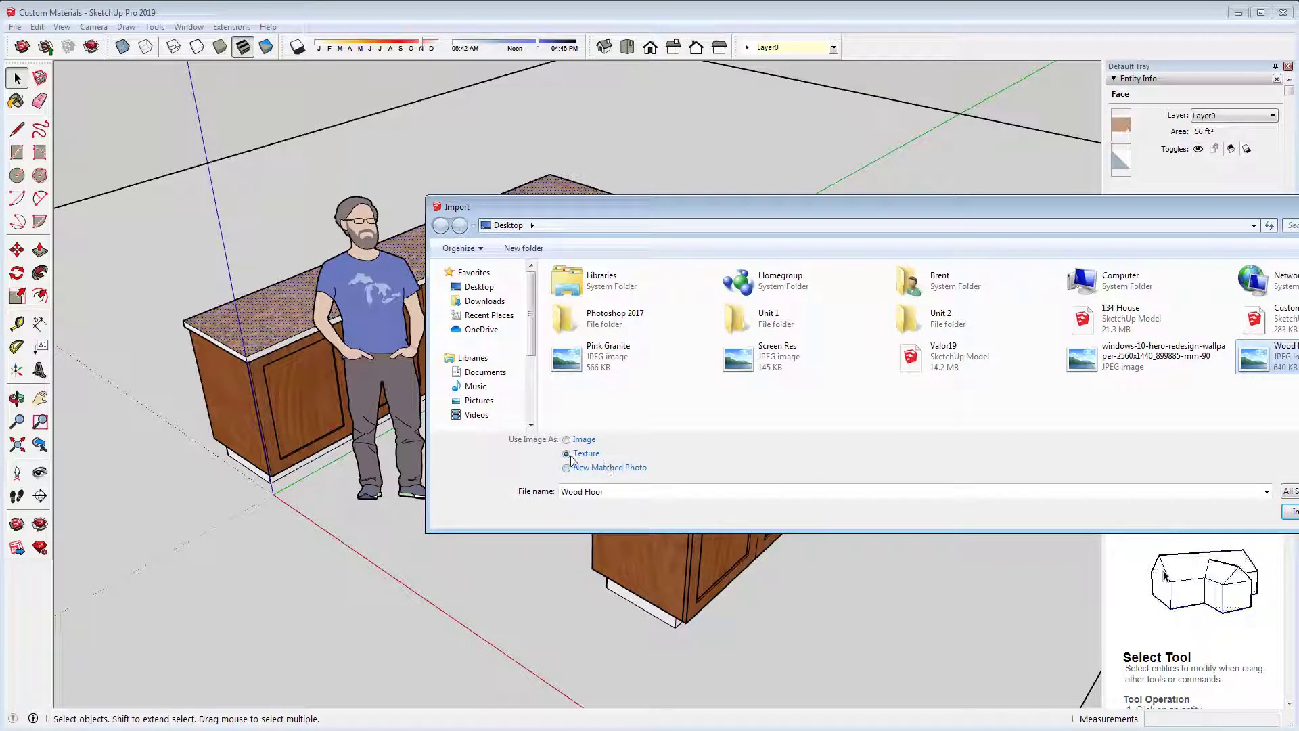
{"action": "left_click", "coordinate": [1291, 512]}
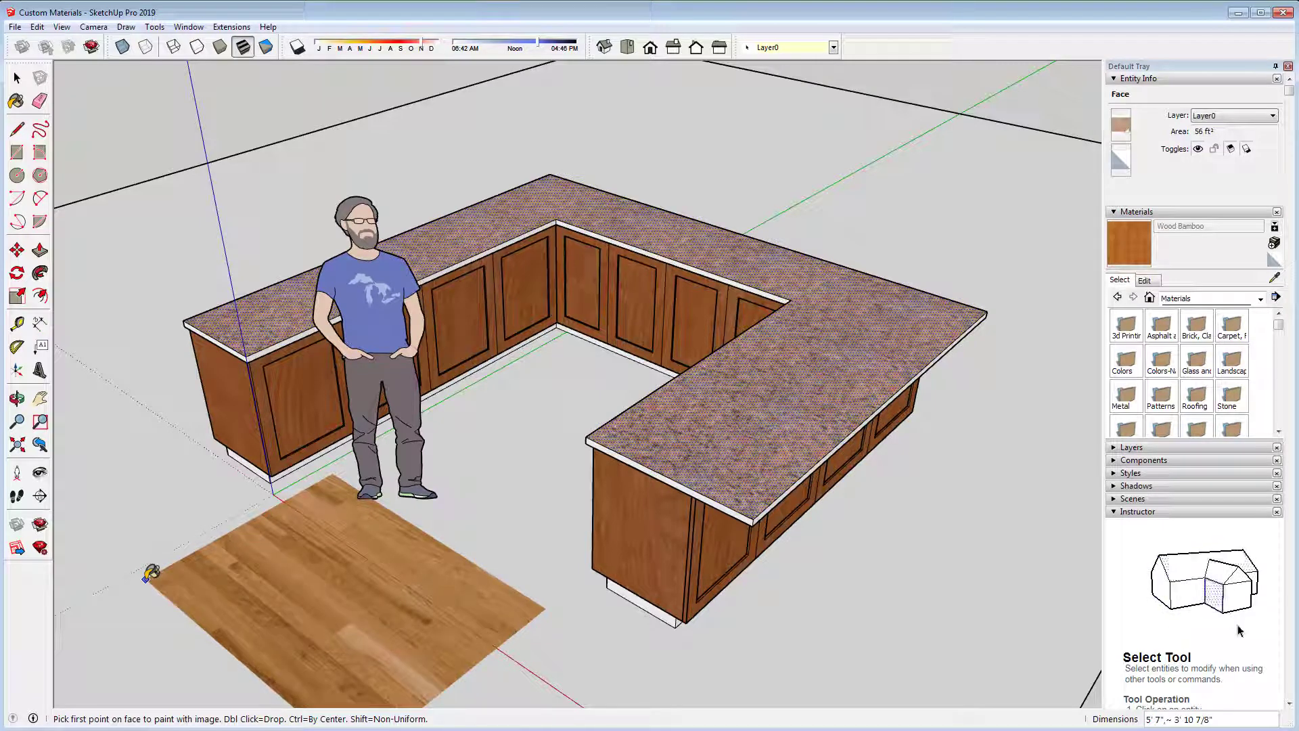
{"action": "double_click", "coordinate": [146, 579]}
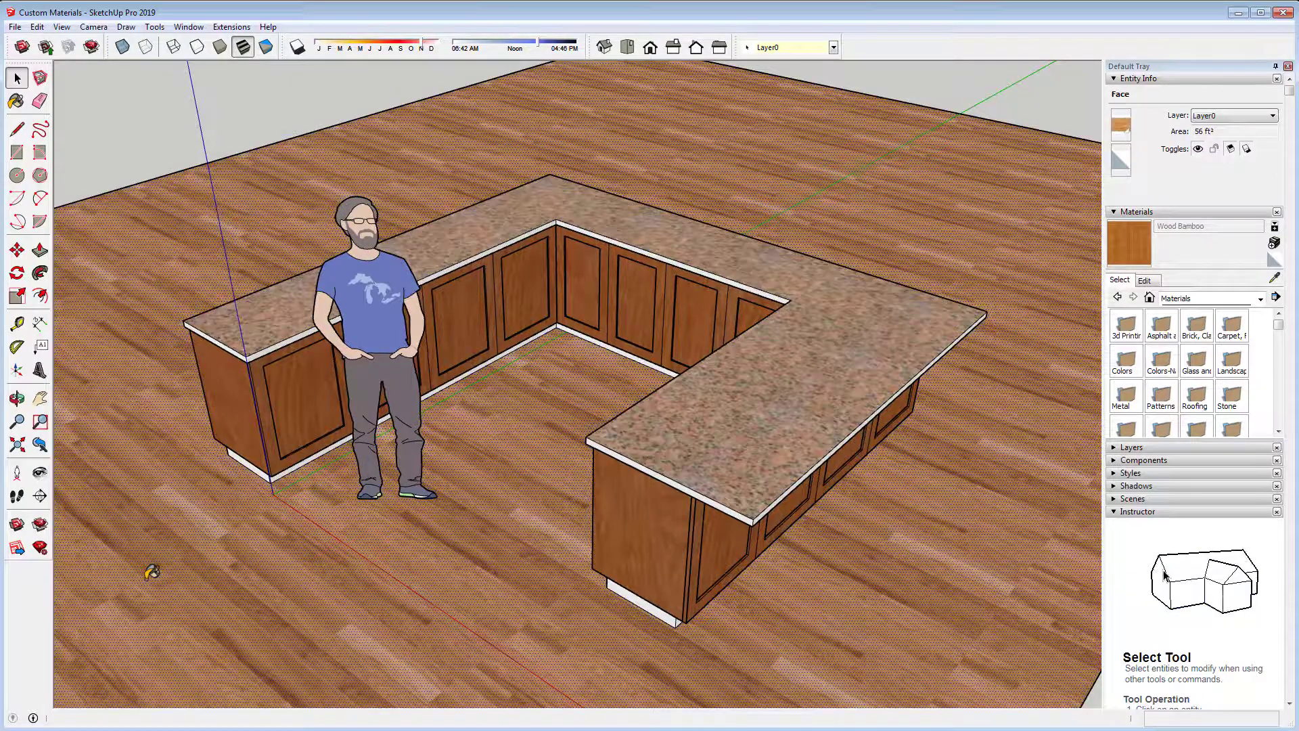
{"action": "key", "text": "space"}
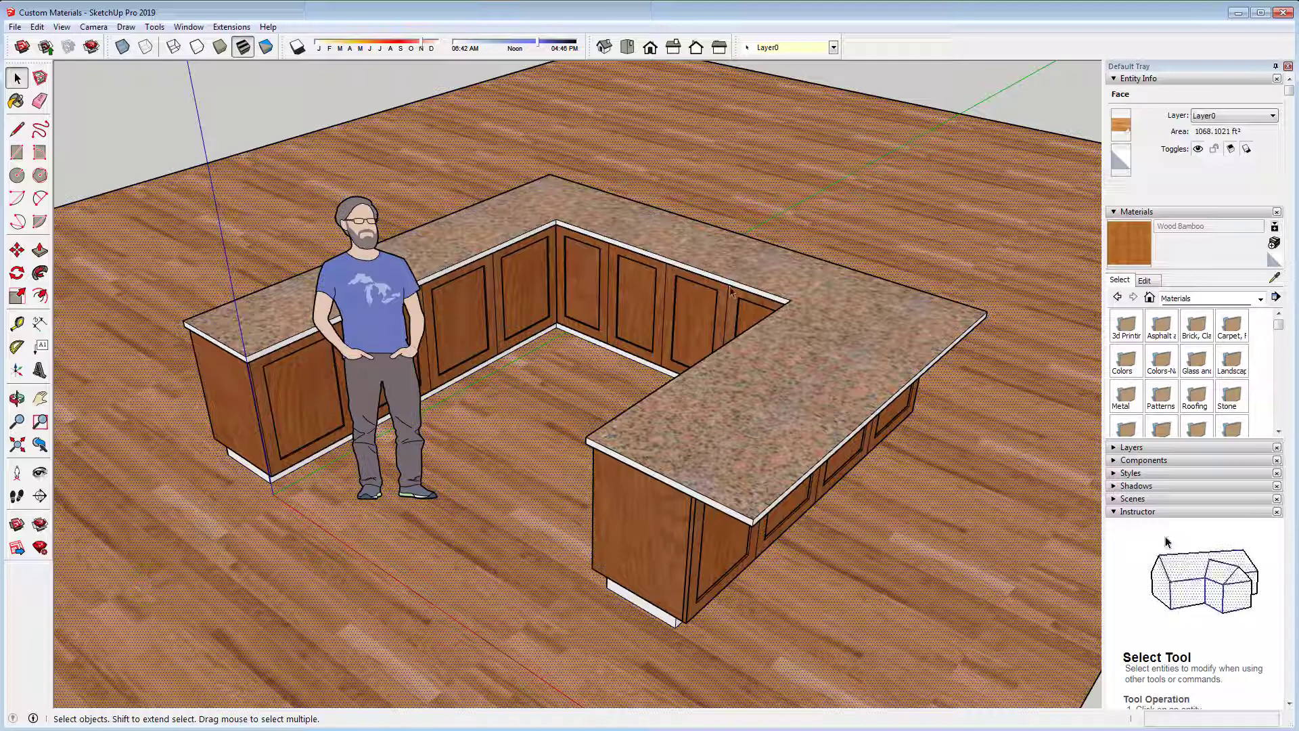
Examine the wood floor texture from several angles for visible repetition and seams between the tiles.
{"action": "scroll", "coordinate": [750, 341], "scroll_direction": "down", "scroll_amount": 3}
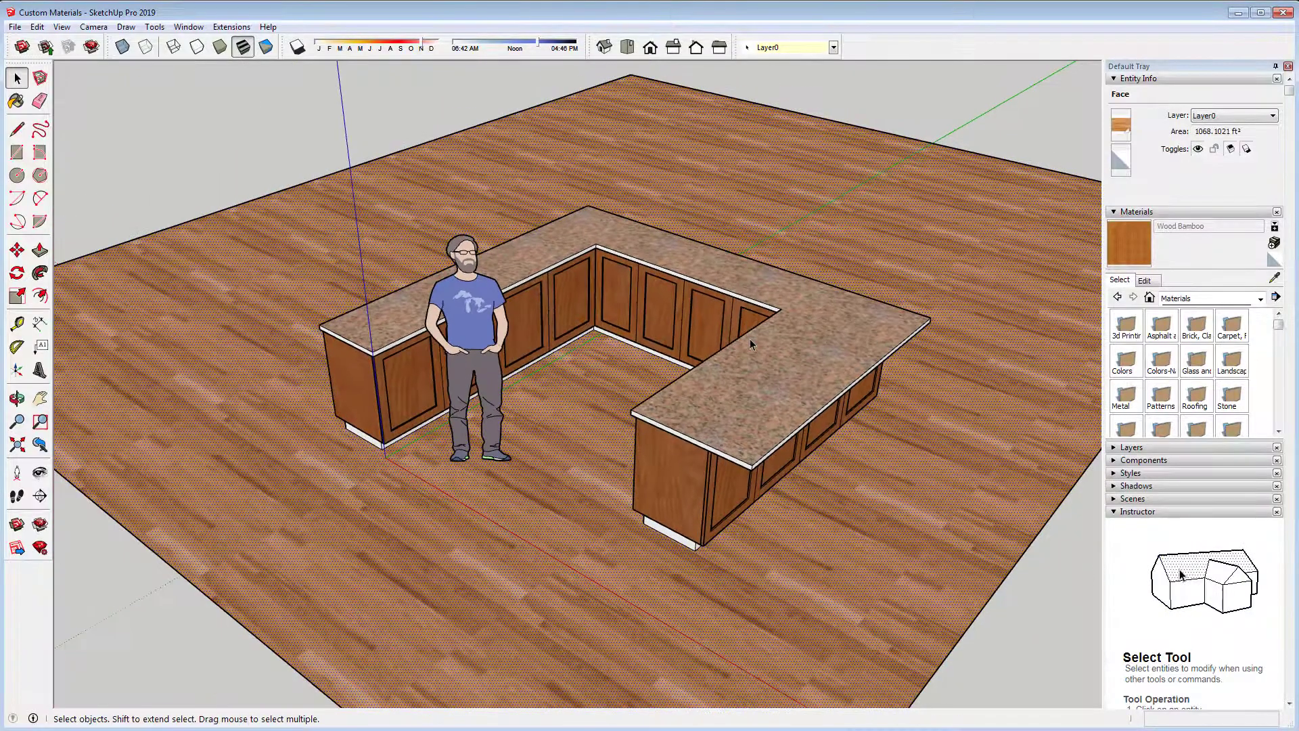
{"action": "left_click_drag", "start_coordinate": [750, 341], "coordinate": [288, 497]}
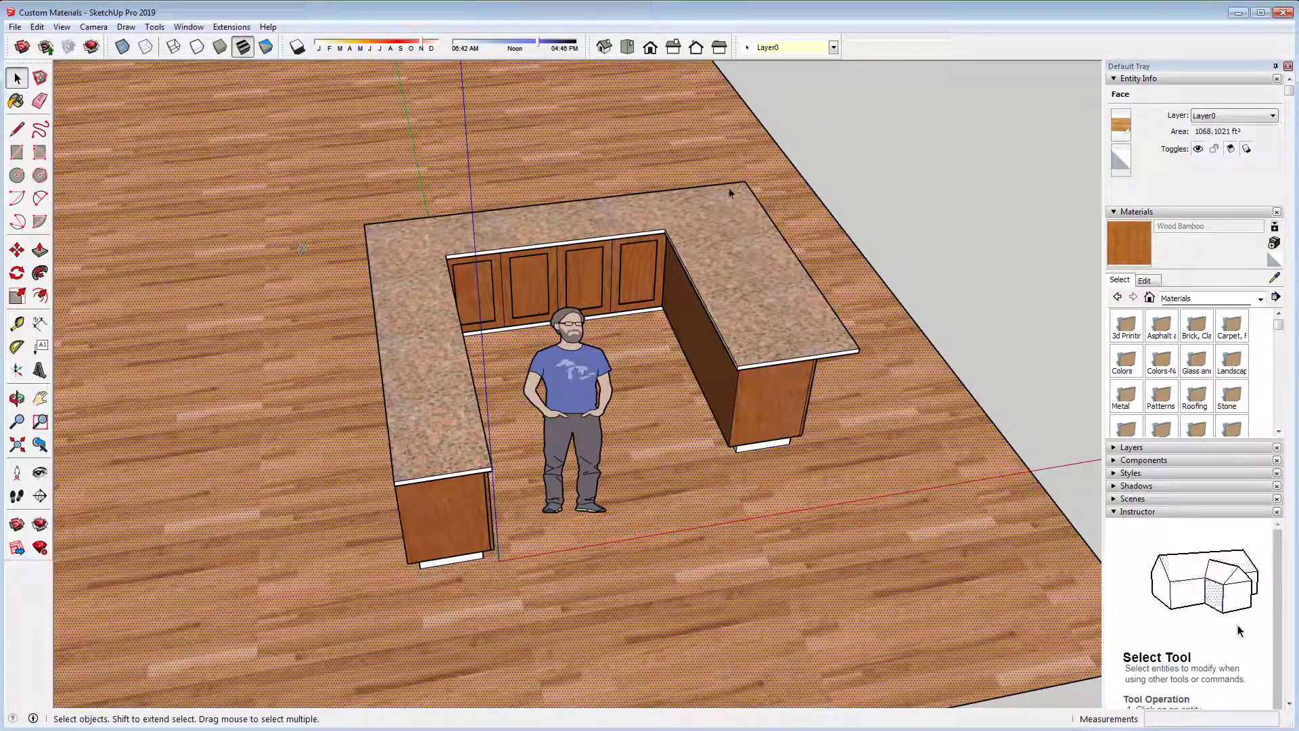
{"action": "scroll", "coordinate": [796, 254], "scroll_direction": "down", "scroll_amount": 2}
{"action": "scroll", "coordinate": [311, 203], "scroll_direction": "up", "scroll_amount": 2}
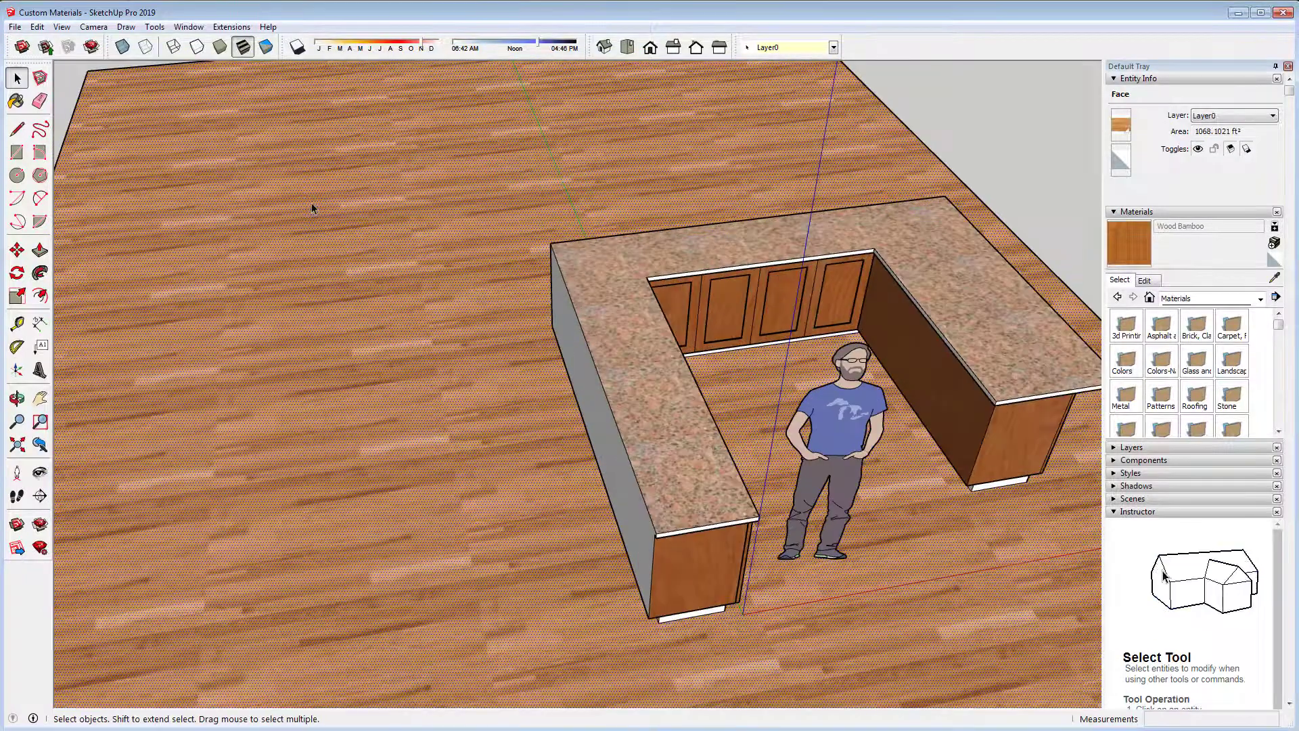
{"action": "scroll", "coordinate": [396, 253], "scroll_direction": "up", "scroll_amount": 5}
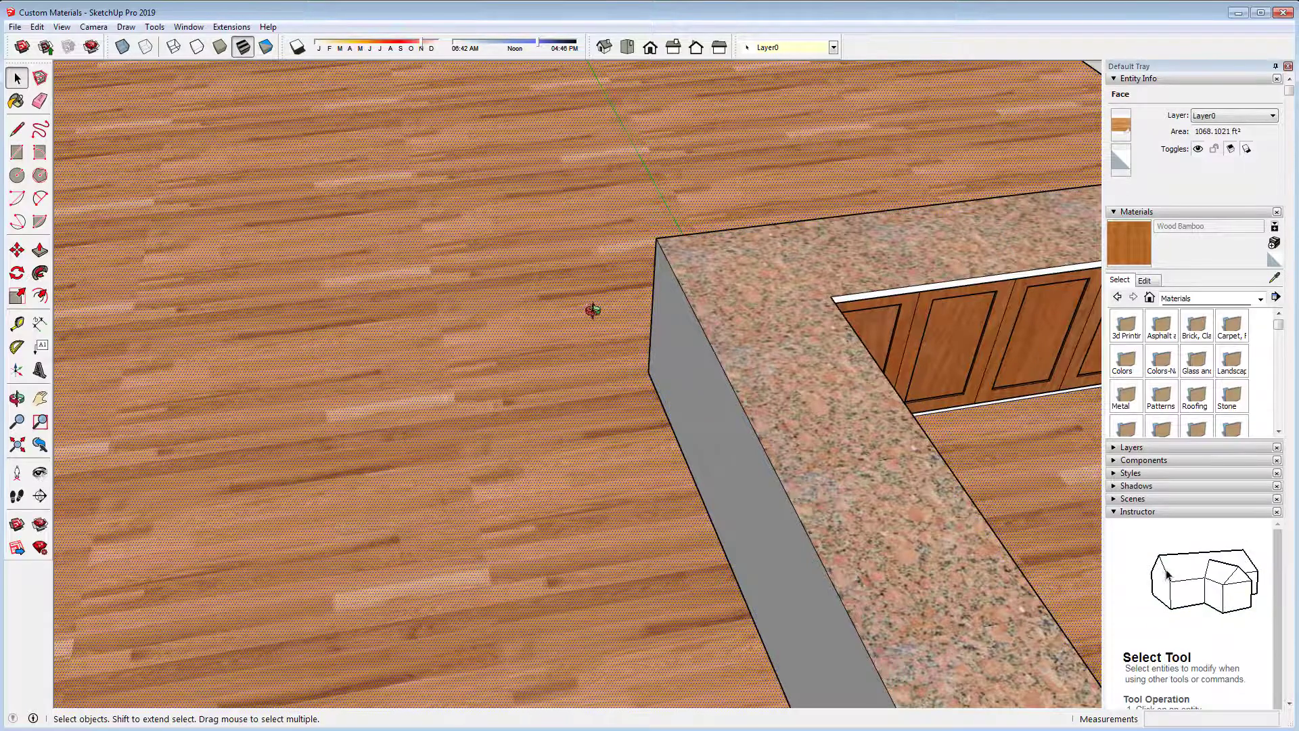
{"action": "left_click_drag", "start_coordinate": [592, 309], "coordinate": [383, 342]}
{"action": "scroll", "coordinate": [453, 378], "scroll_direction": "down", "scroll_amount": 3}
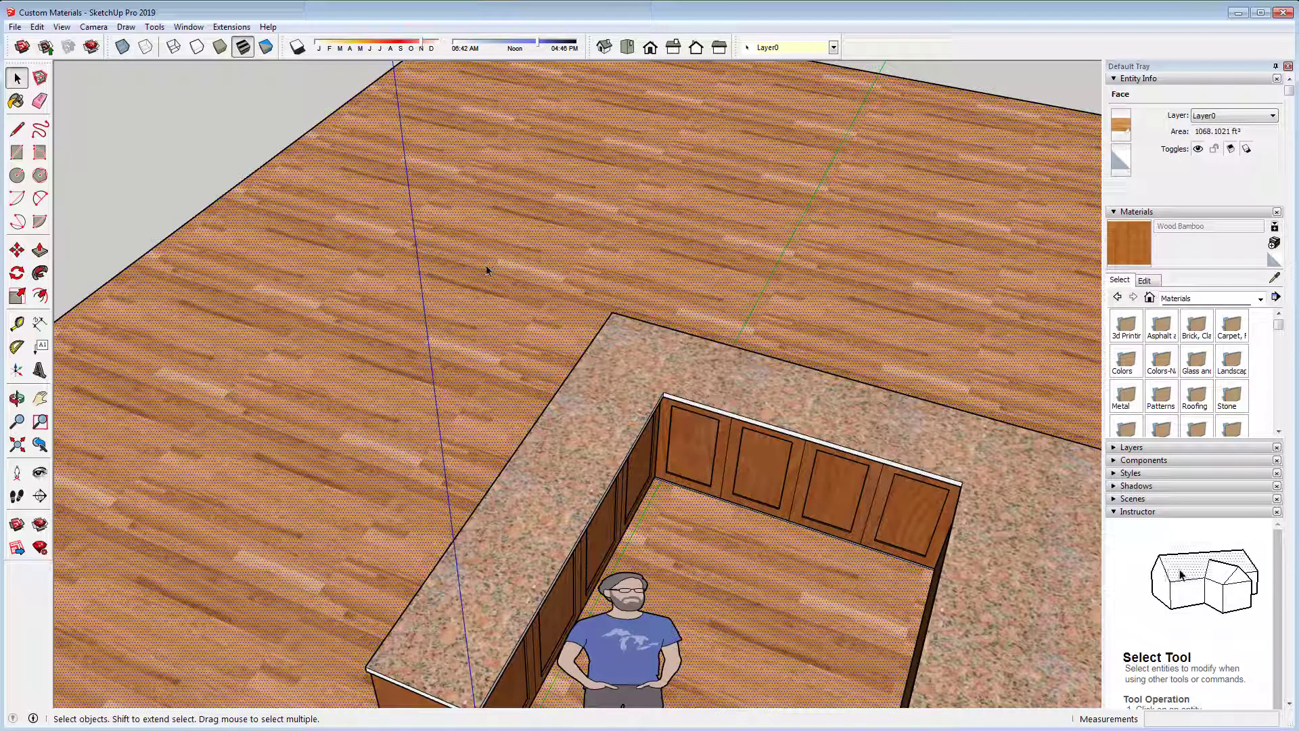
{"action": "scroll", "coordinate": [448, 249], "scroll_direction": "down", "scroll_amount": 2}
{"action": "left_click_drag", "start_coordinate": [437, 392], "coordinate": [371, 298]}
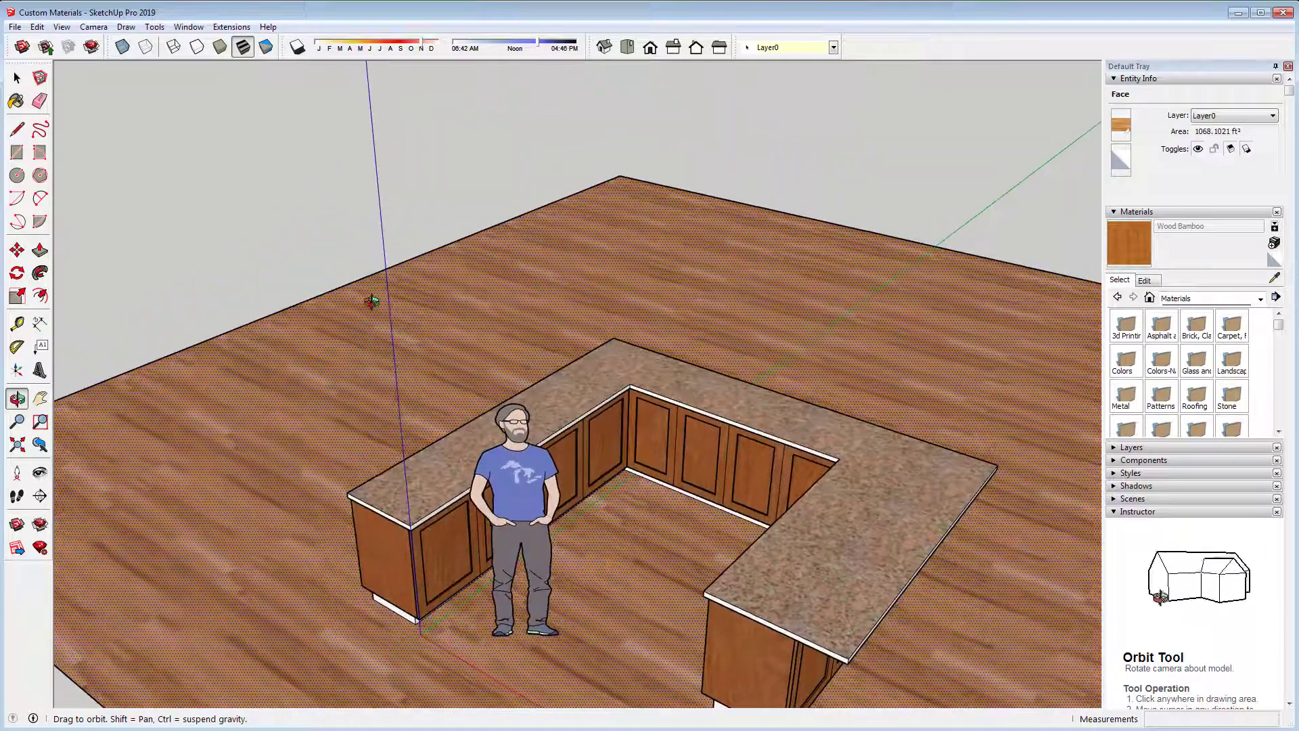
{"action": "key", "text": "space"}
{"action": "scroll", "coordinate": [659, 626], "scroll_direction": "up", "scroll_amount": 3}
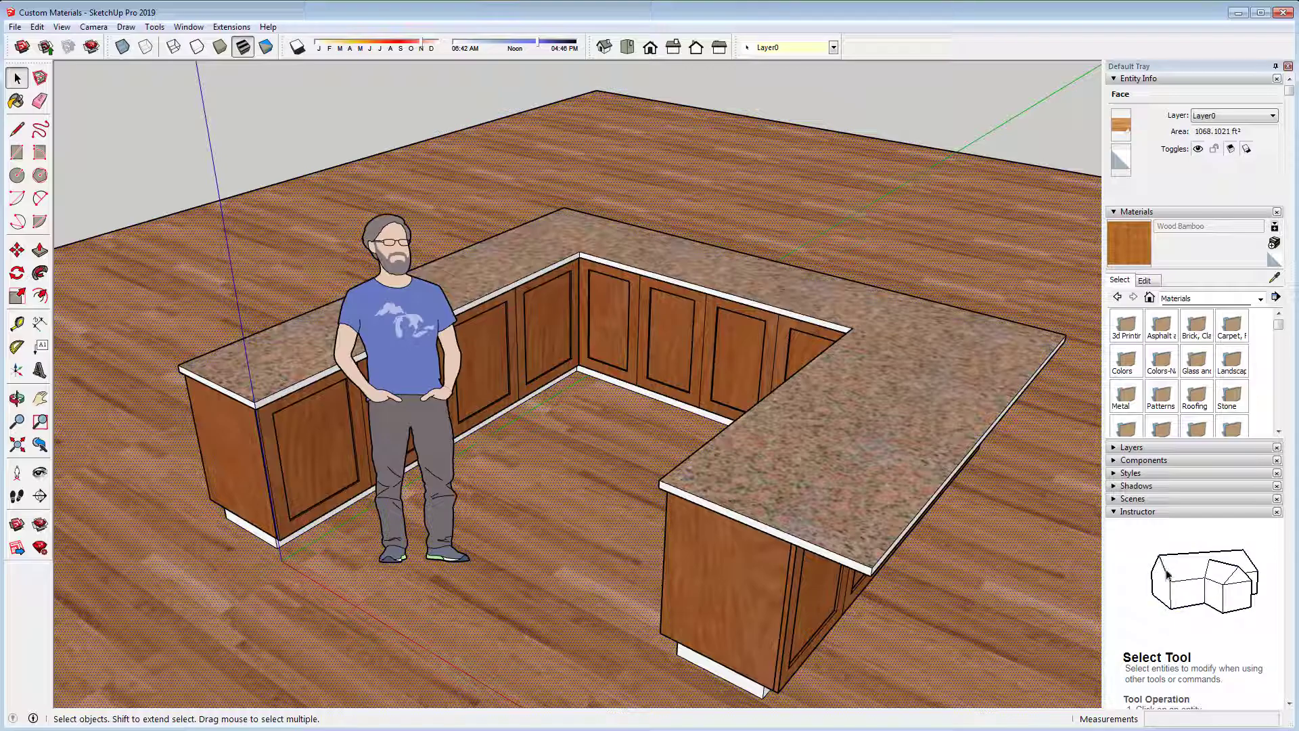
Switch to the web browser to look through the wood floor texture image results, and return to SketchUp.
{"action": "key", "text": "alt+Tab"}
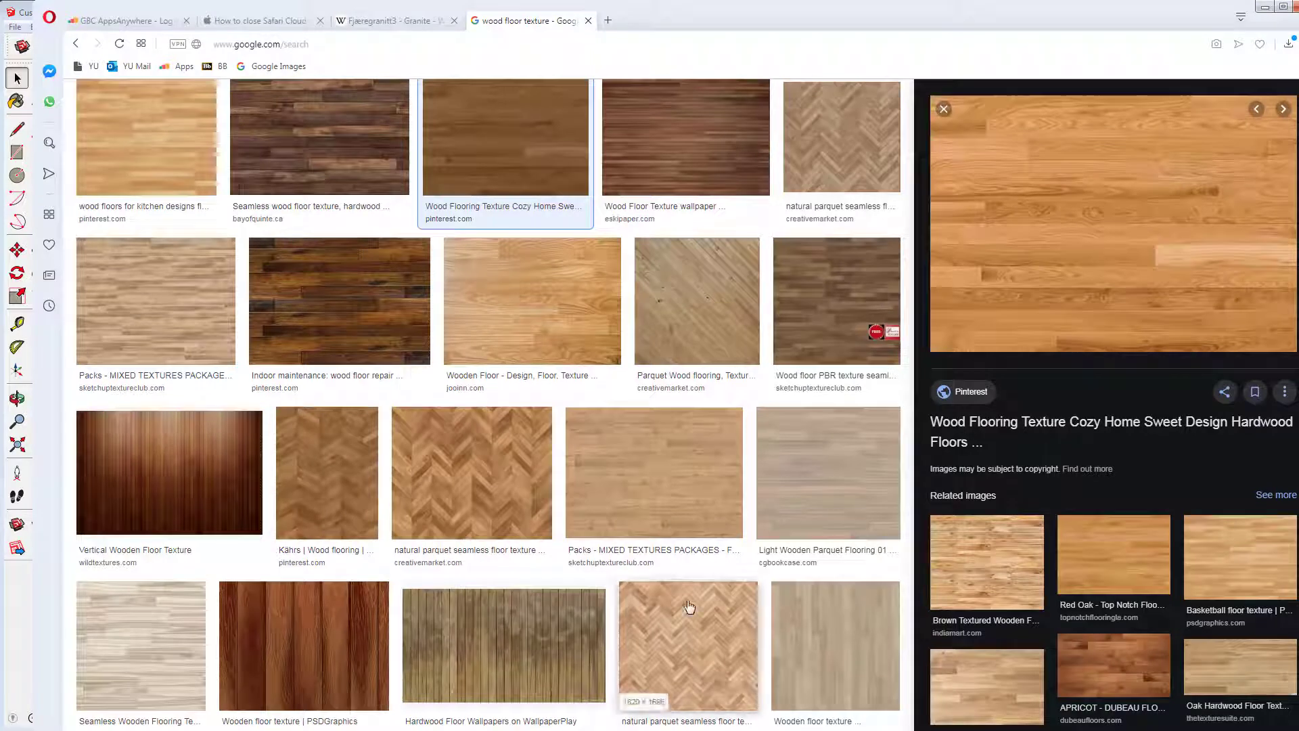
{"action": "scroll", "coordinate": [578, 514], "scroll_direction": "down", "scroll_amount": 2}
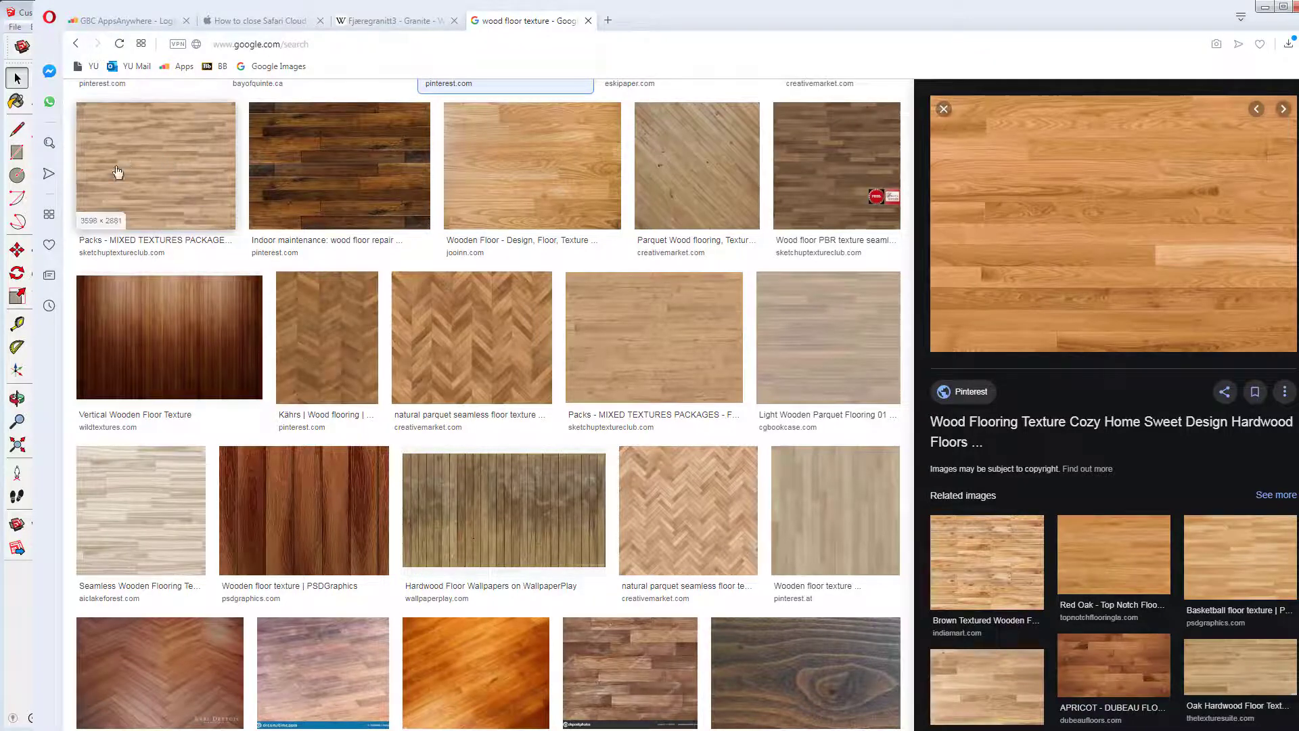
{"action": "scroll", "coordinate": [179, 159], "scroll_direction": "up", "scroll_amount": 4}
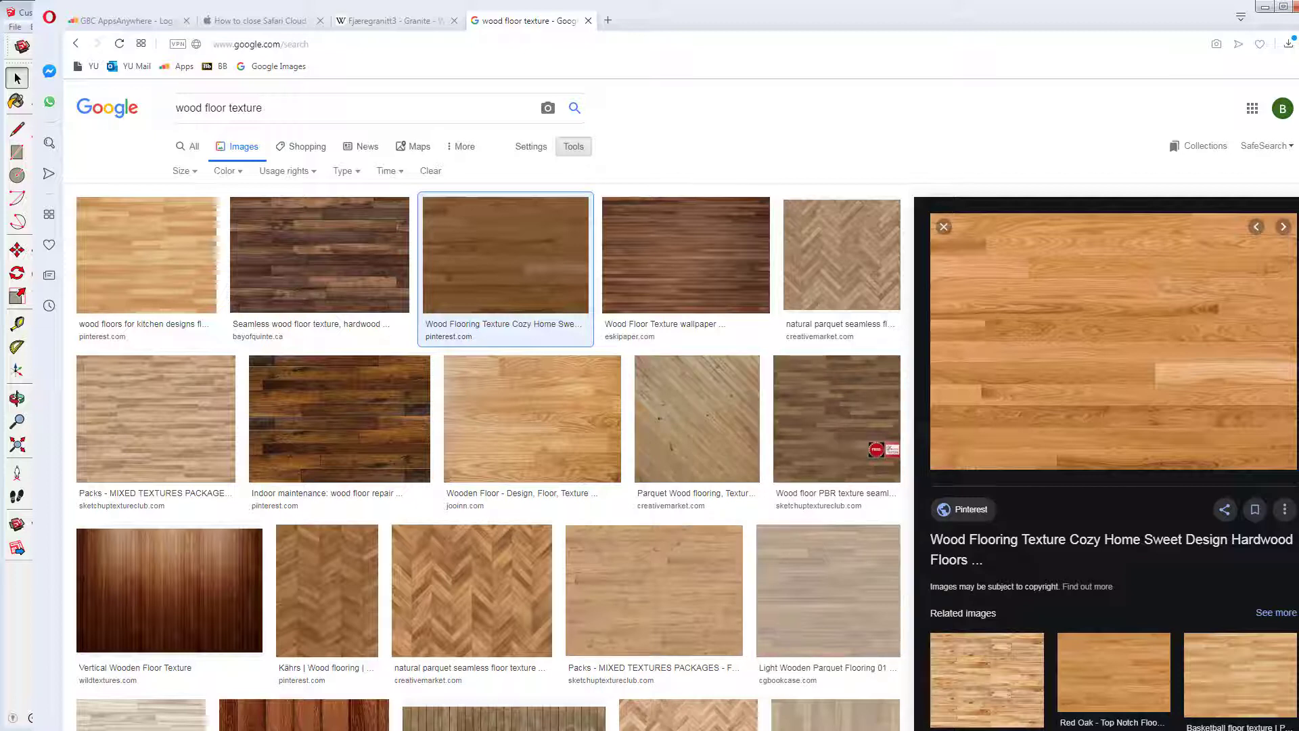
{"action": "key", "text": "alt+Tab"}
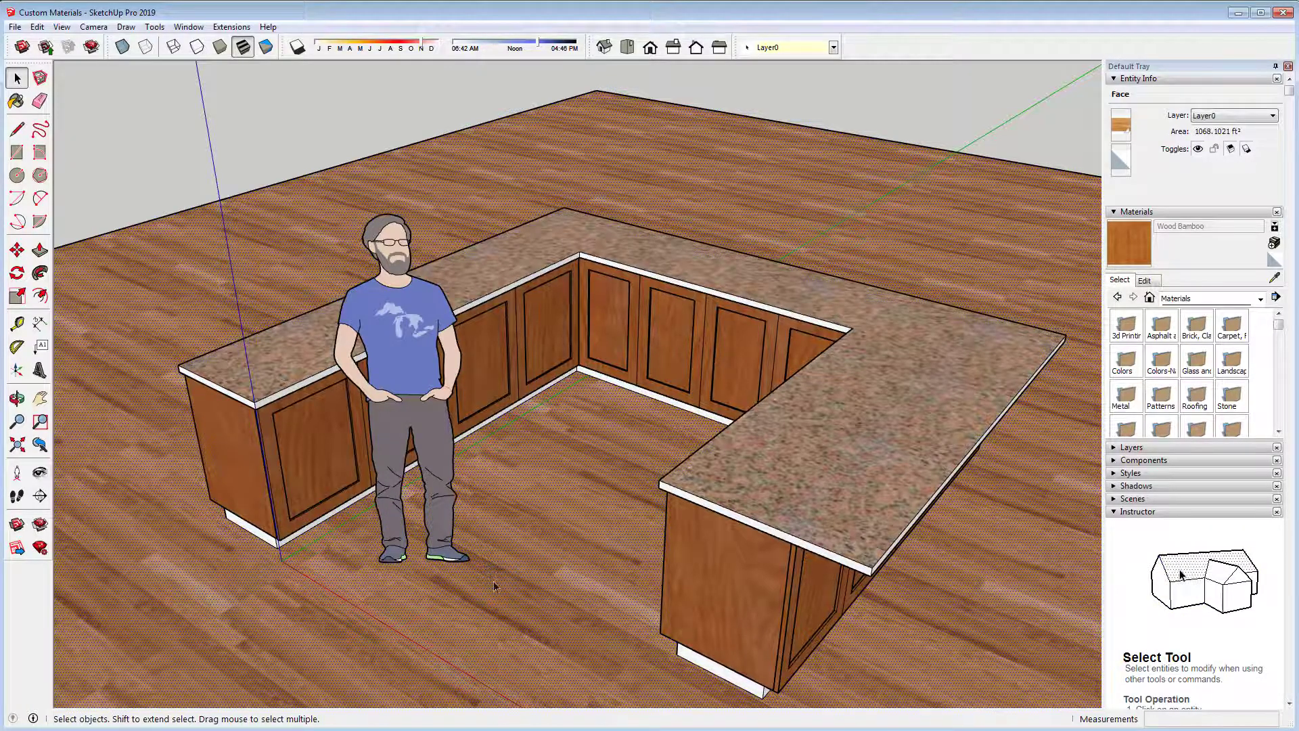
Switch to Photoshop and start an Offset filter on the Pink Granite image, shifting it +1014 pixels horizontally.
{"action": "left_click", "coordinate": [261, 115]}
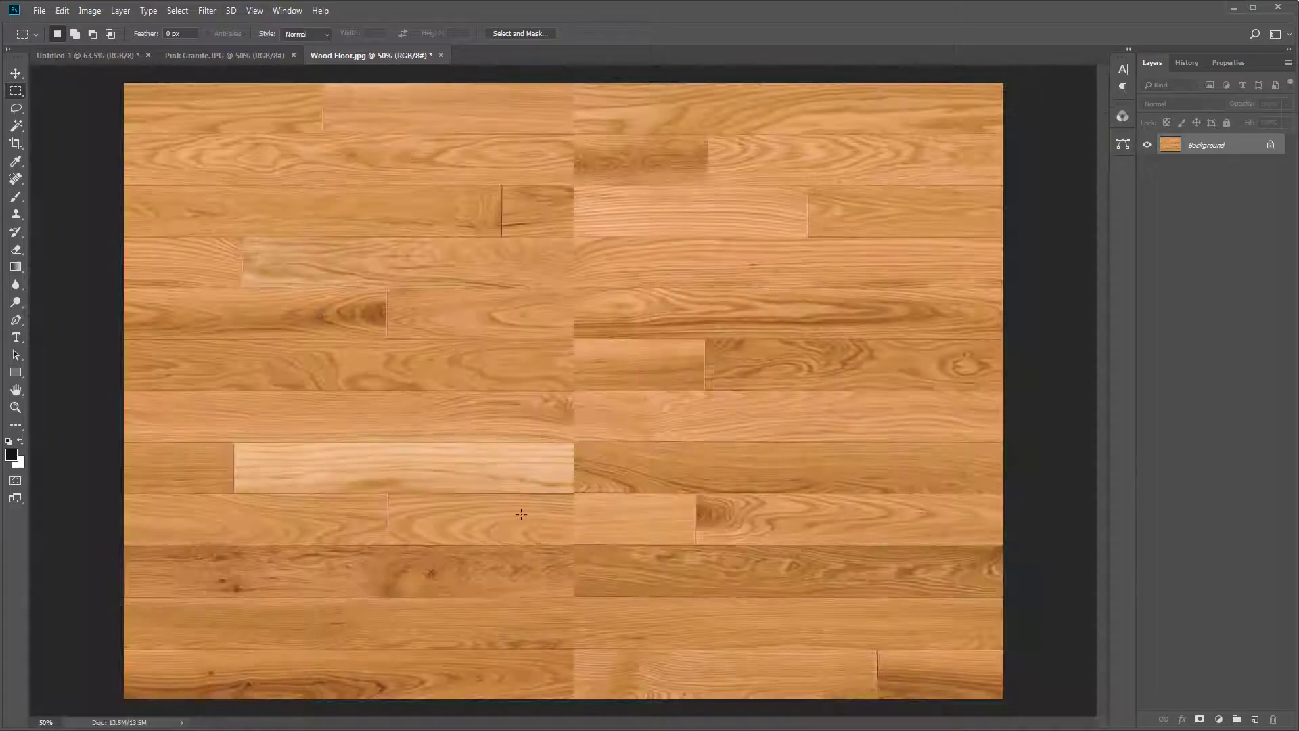
{"action": "left_click", "coordinate": [196, 56]}
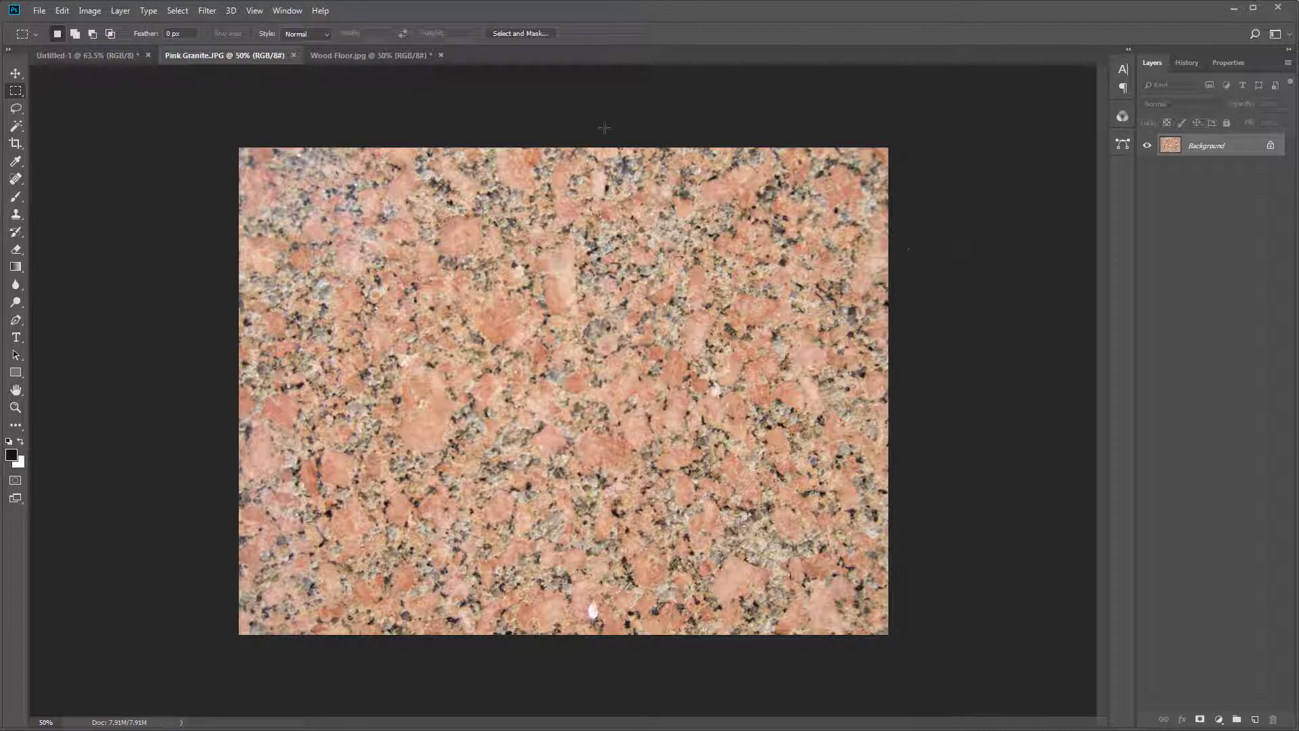
{"action": "left_click", "coordinate": [206, 12]}
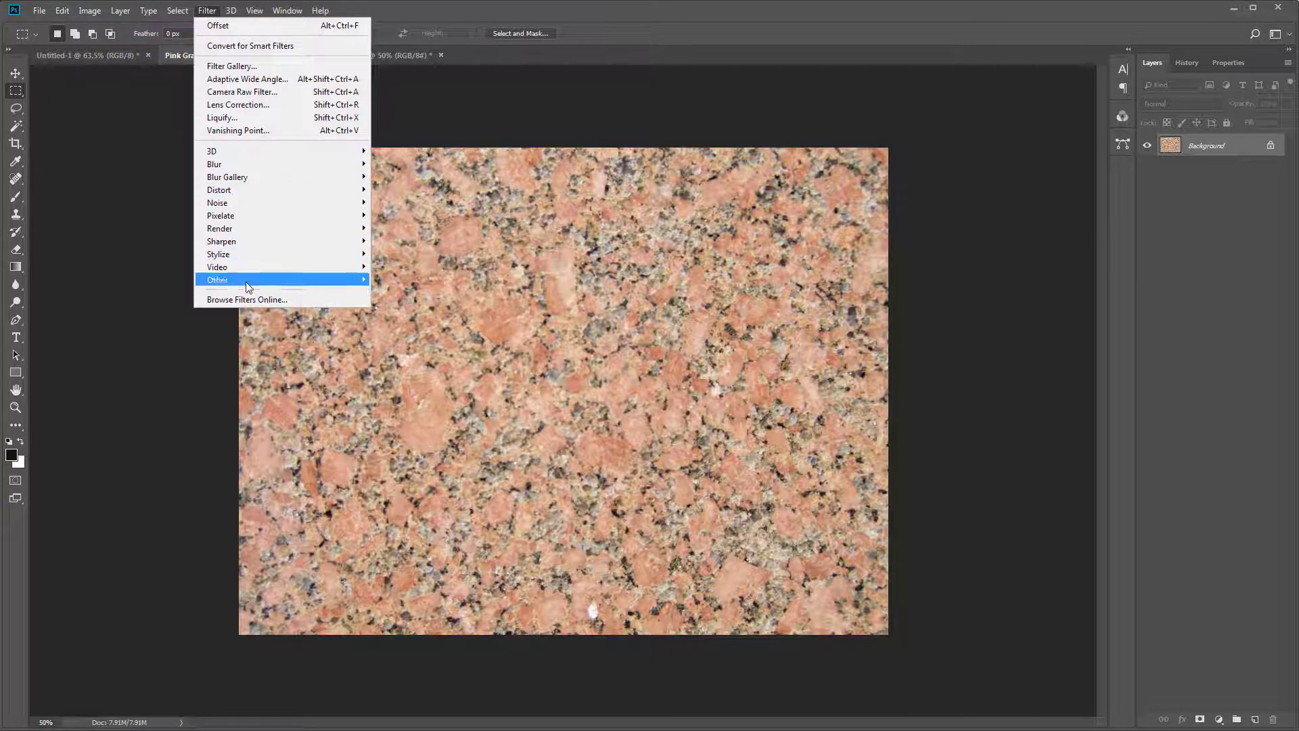
{"action": "mouse_move", "coordinate": [246, 282]}
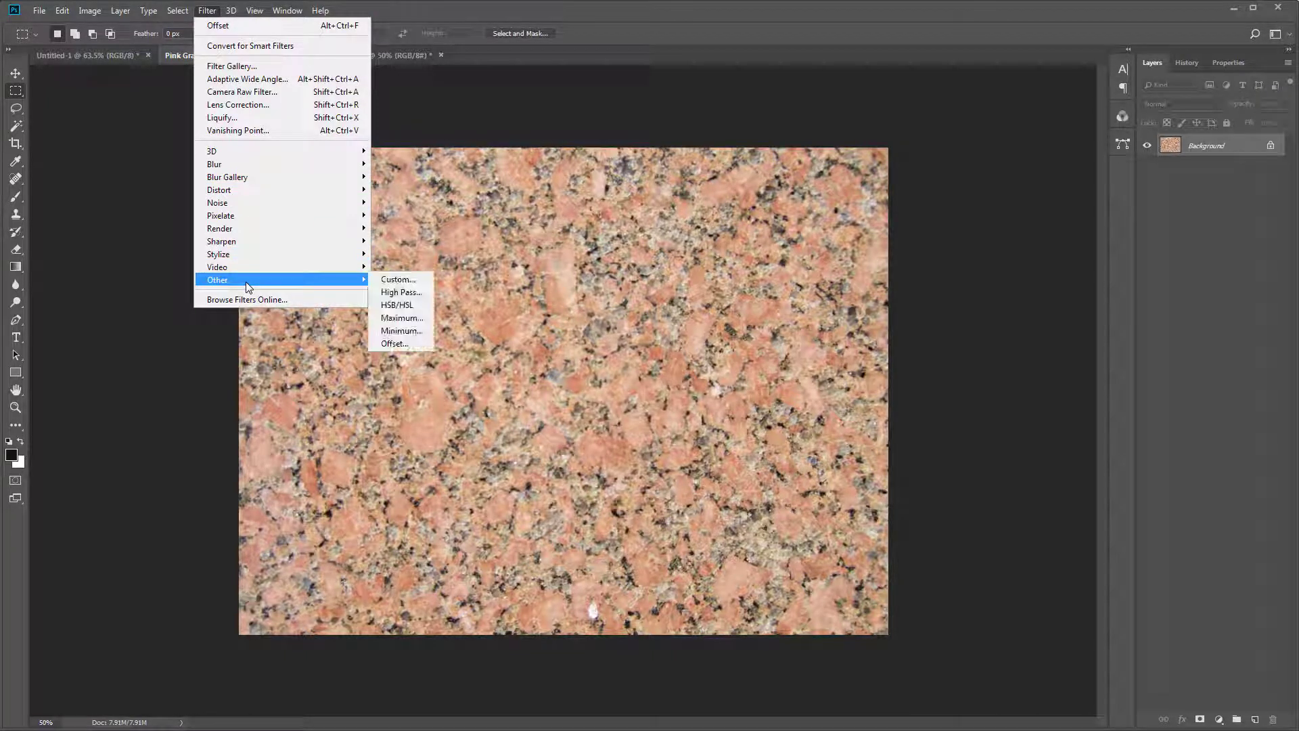
{"action": "left_click", "coordinate": [399, 343]}
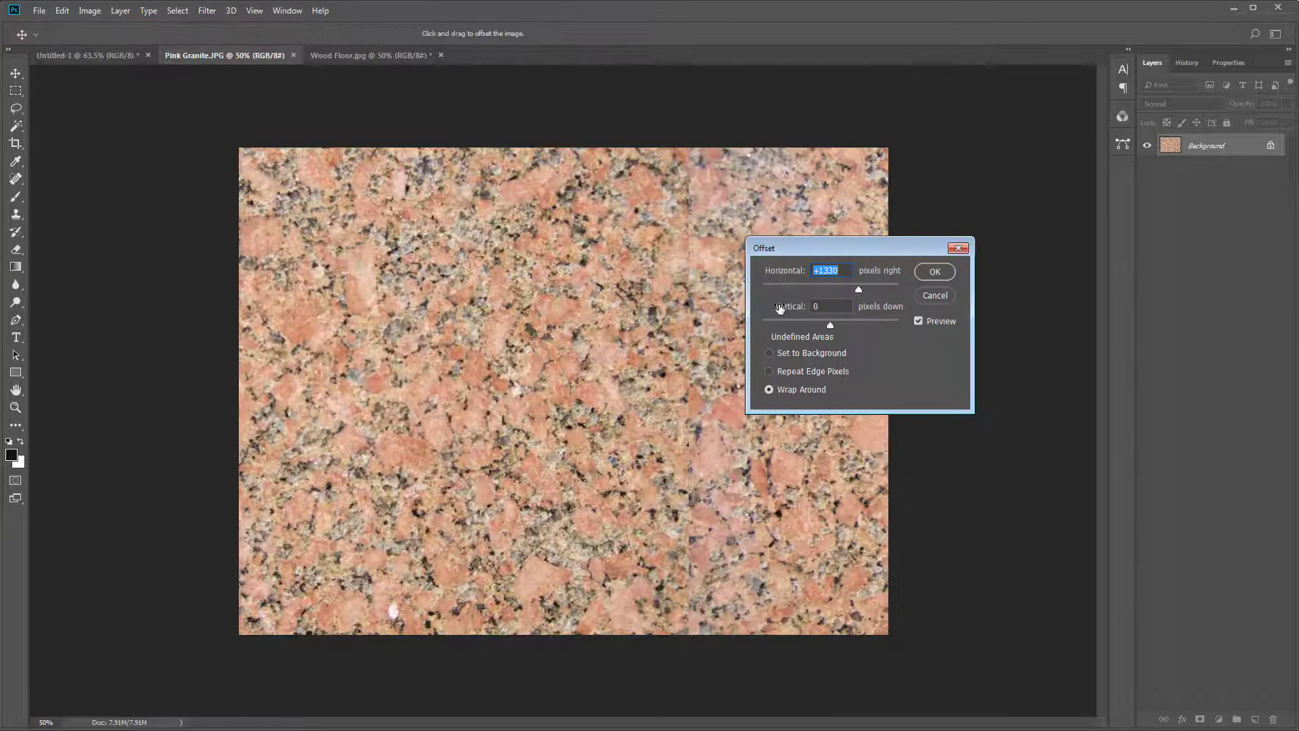
{"action": "left_click_drag", "start_coordinate": [818, 254], "coordinate": [1004, 253]}
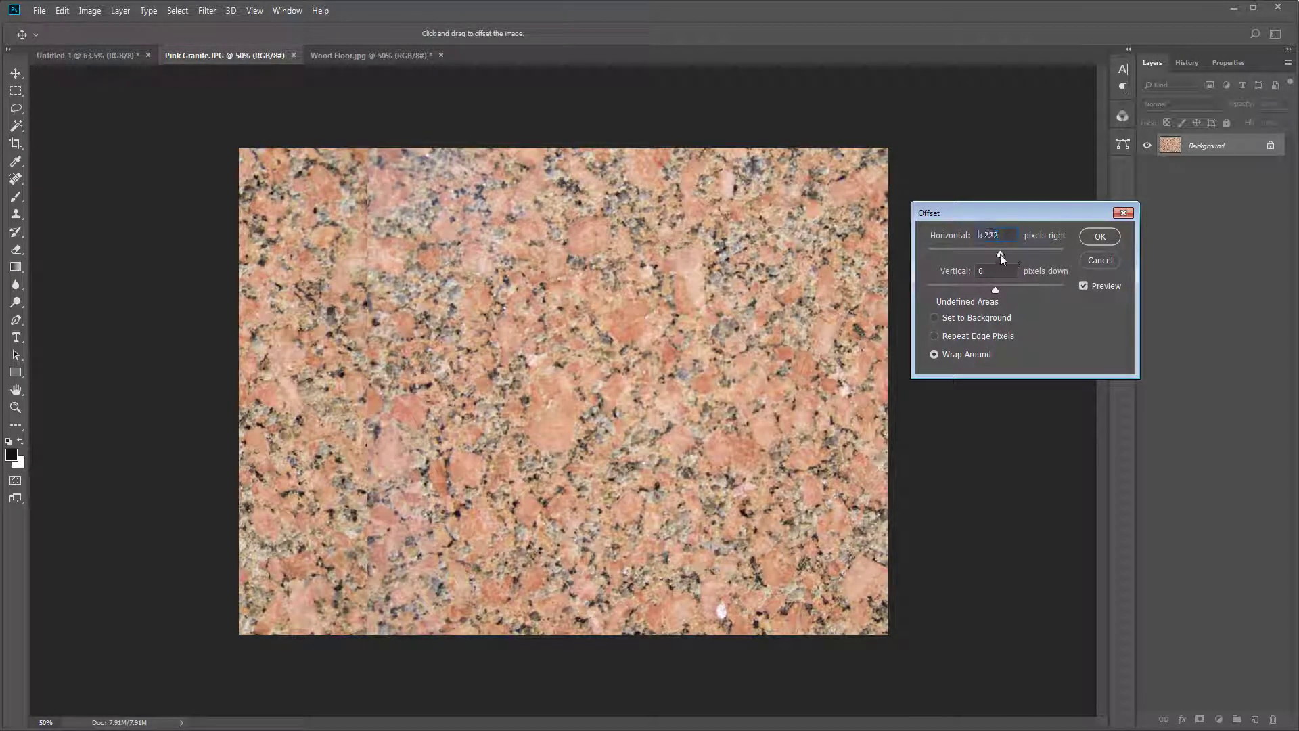
{"action": "left_click_drag", "start_coordinate": [999, 253], "coordinate": [994, 254]}
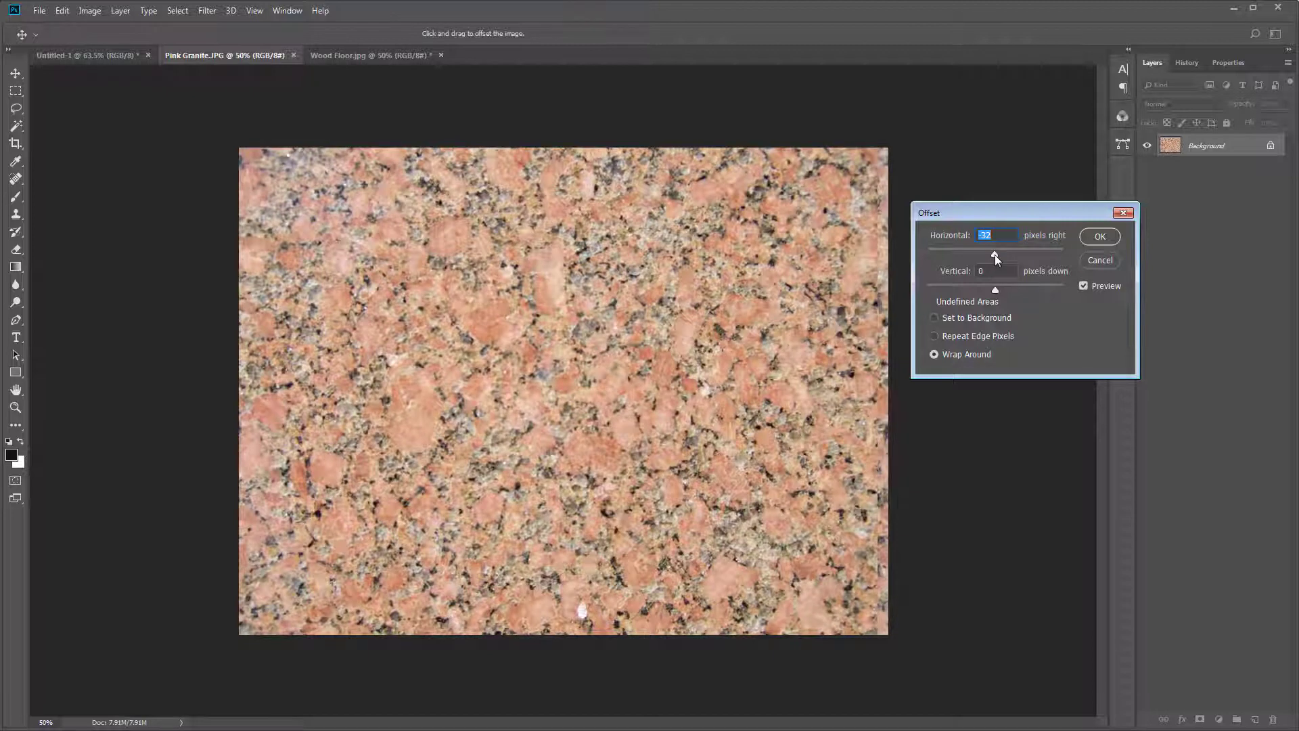
{"action": "left_click_drag", "start_coordinate": [1000, 253], "coordinate": [1017, 259]}
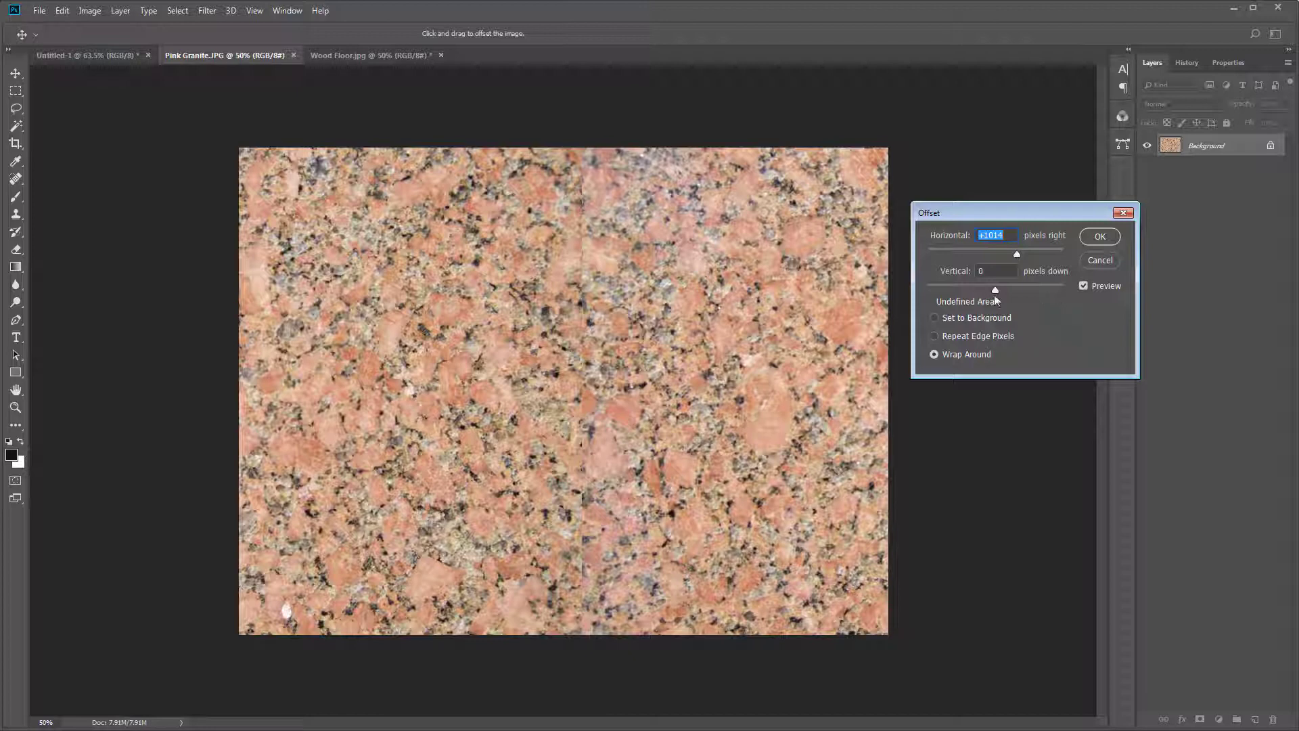
Set the vertical offset to +665 pixels and apply the Offset filter to the granite image.
{"action": "left_click_drag", "start_coordinate": [994, 290], "coordinate": [1006, 287]}
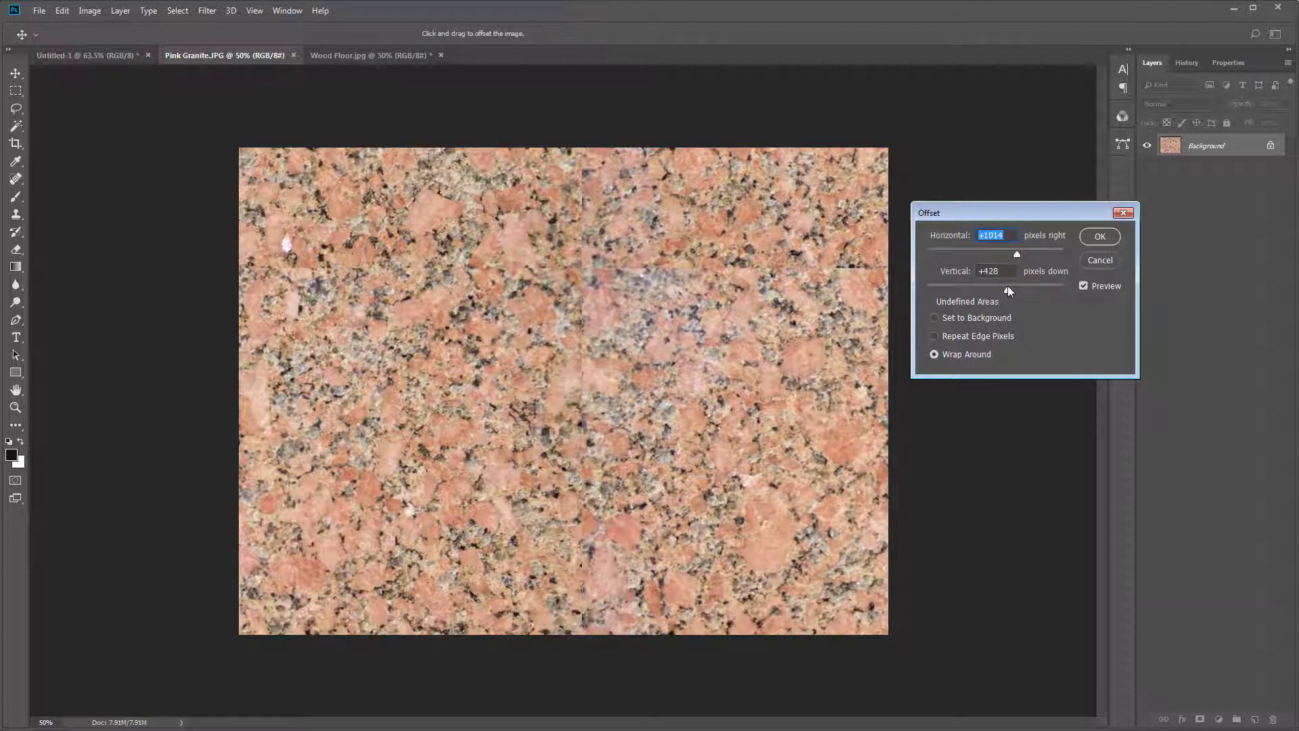
{"action": "left_click_drag", "start_coordinate": [1008, 287], "coordinate": [1014, 290]}
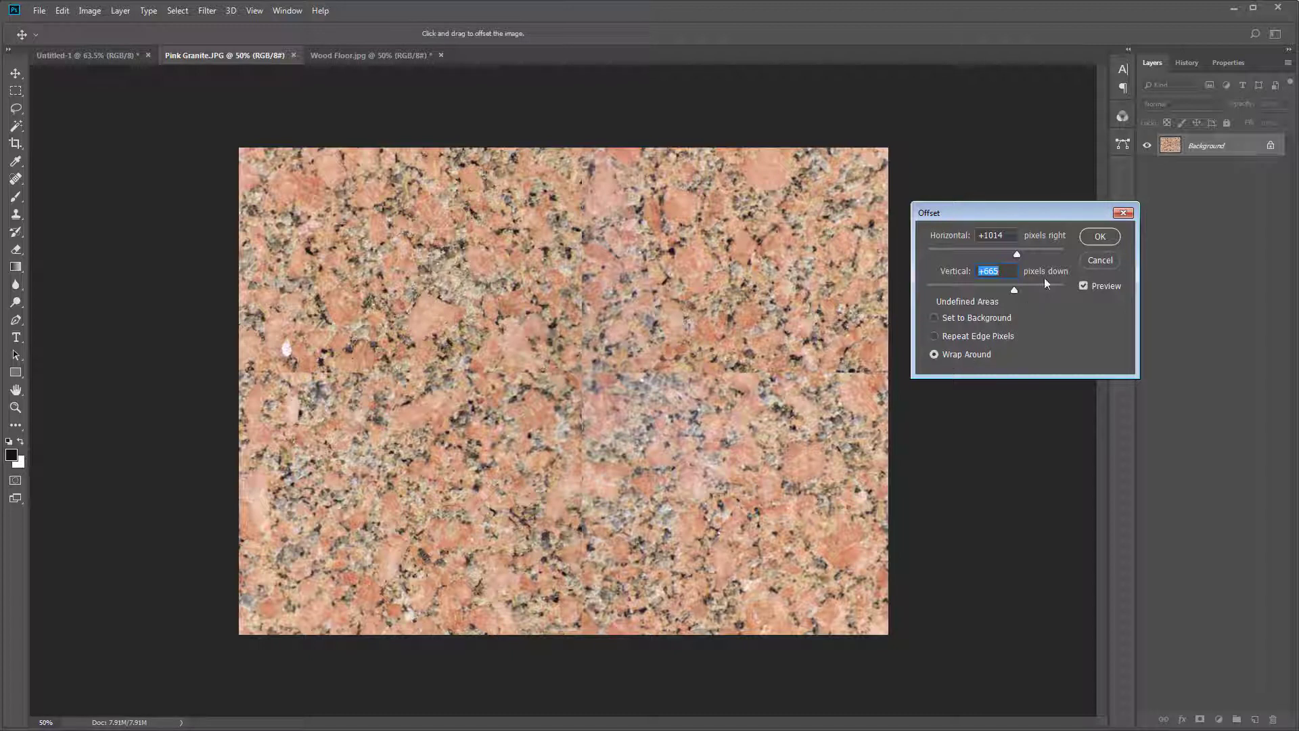
{"action": "left_click", "coordinate": [1095, 237]}
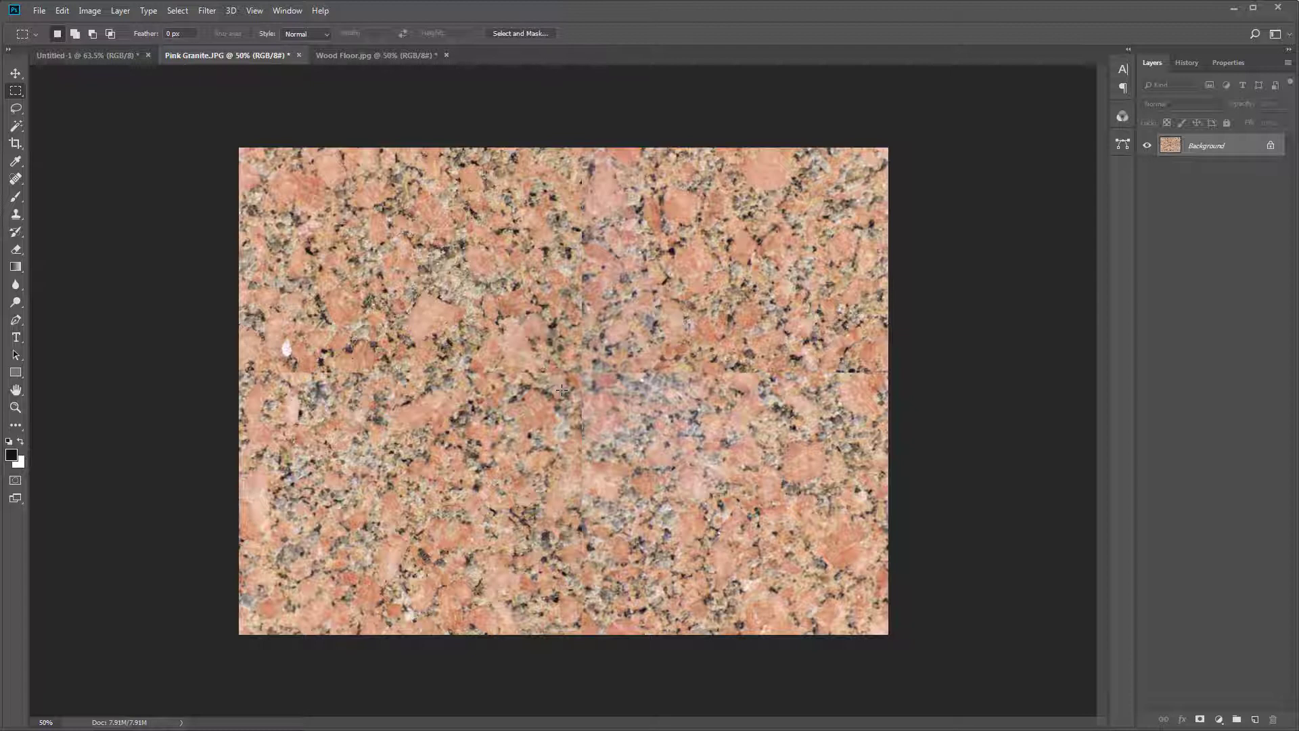
Choose the Clone Stamp tool with the 150 px Hard Round brush.
{"action": "left_click", "coordinate": [16, 215]}
{"action": "left_click", "coordinate": [100, 215]}
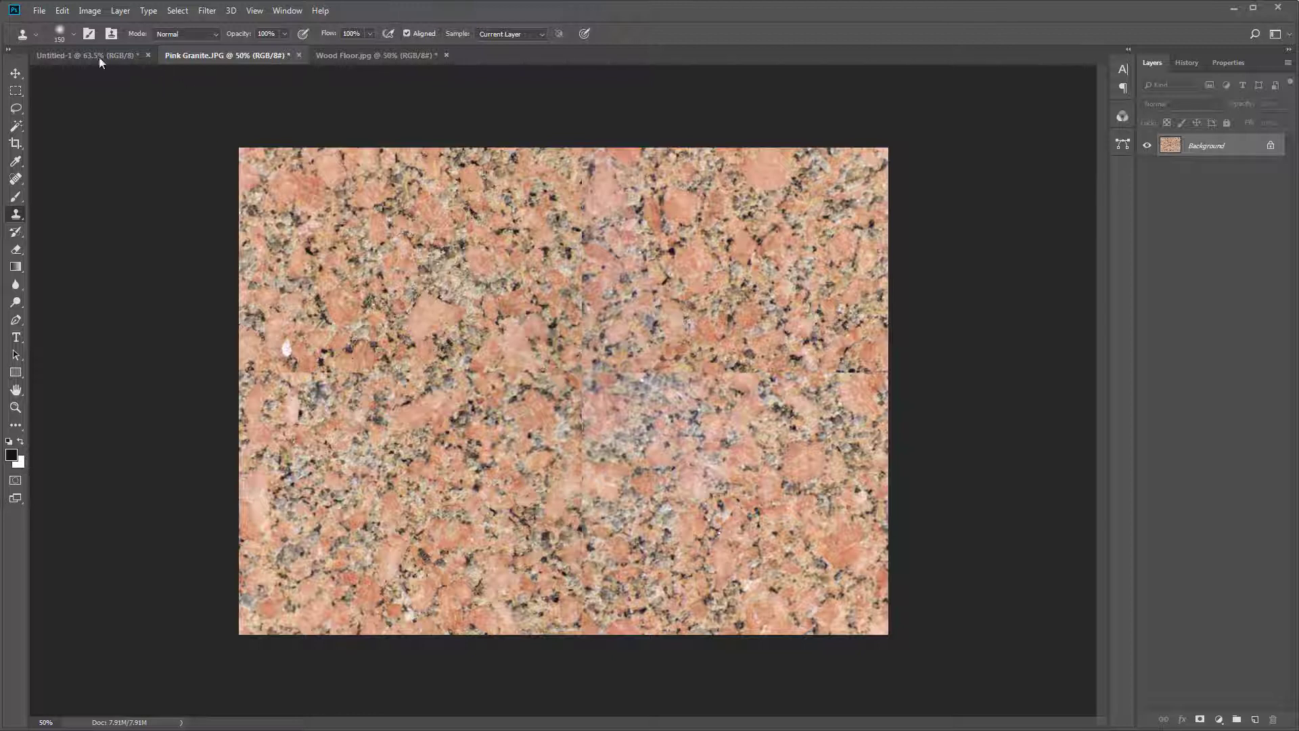
{"action": "left_click", "coordinate": [73, 35]}
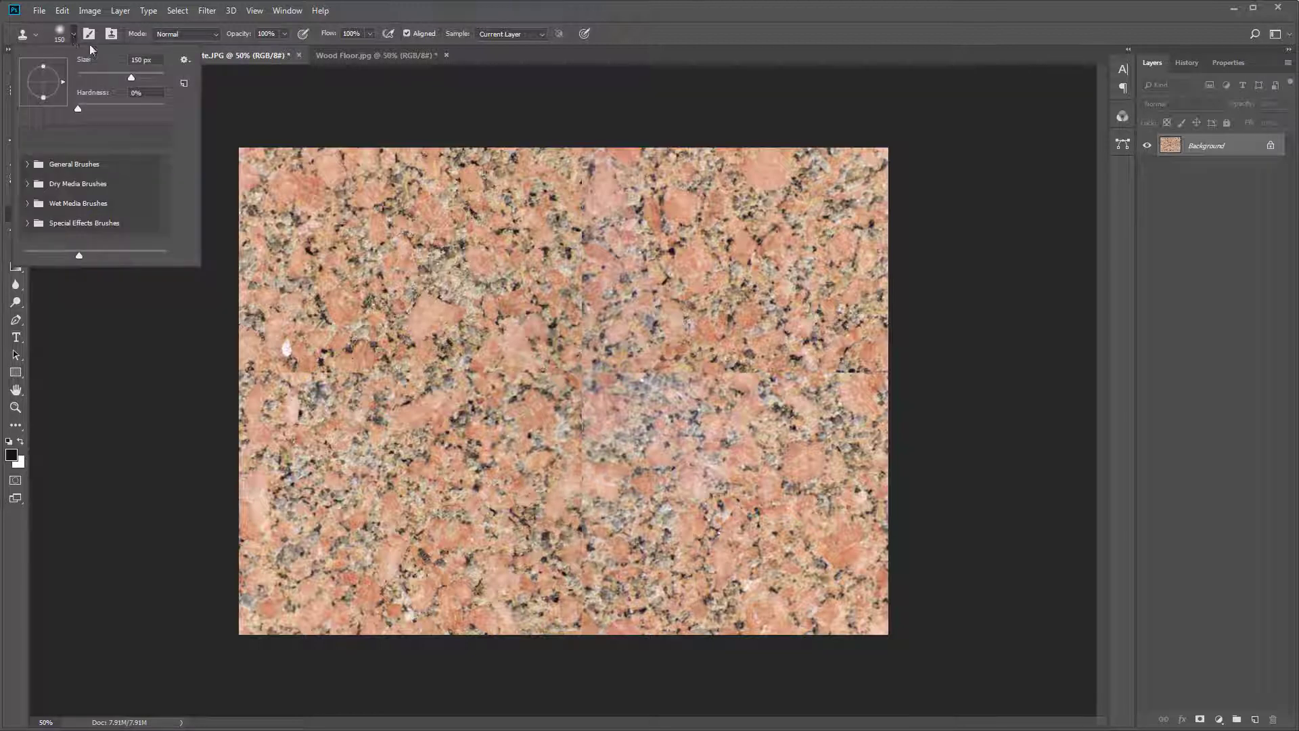
{"action": "left_click", "coordinate": [26, 164]}
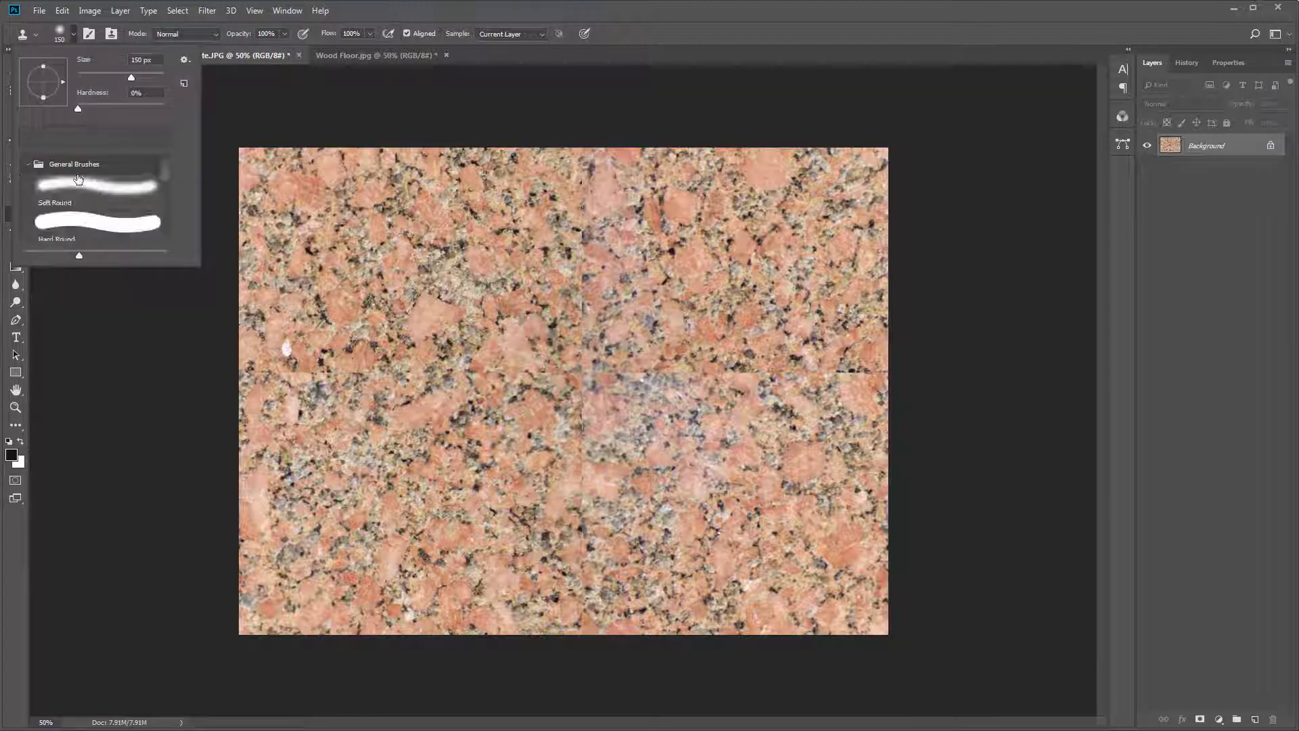
{"action": "left_click", "coordinate": [77, 227]}
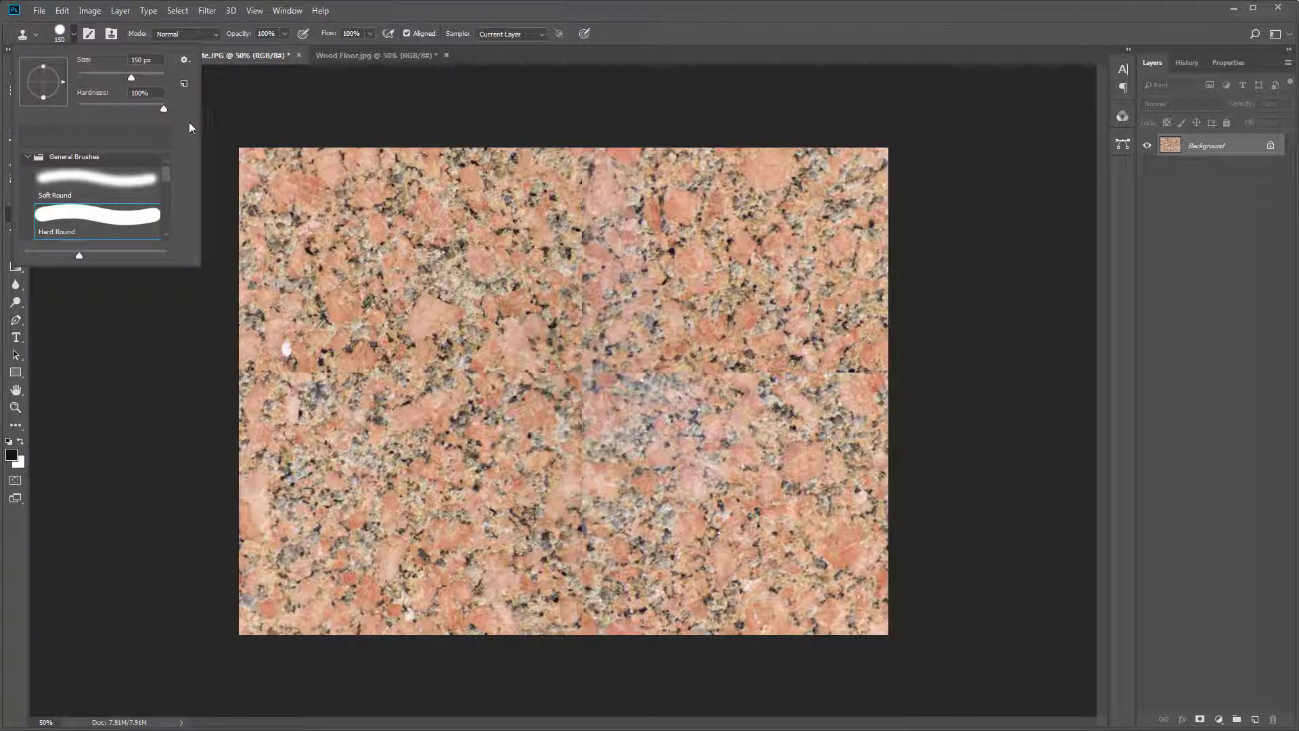
{"action": "left_click", "coordinate": [373, 11]}
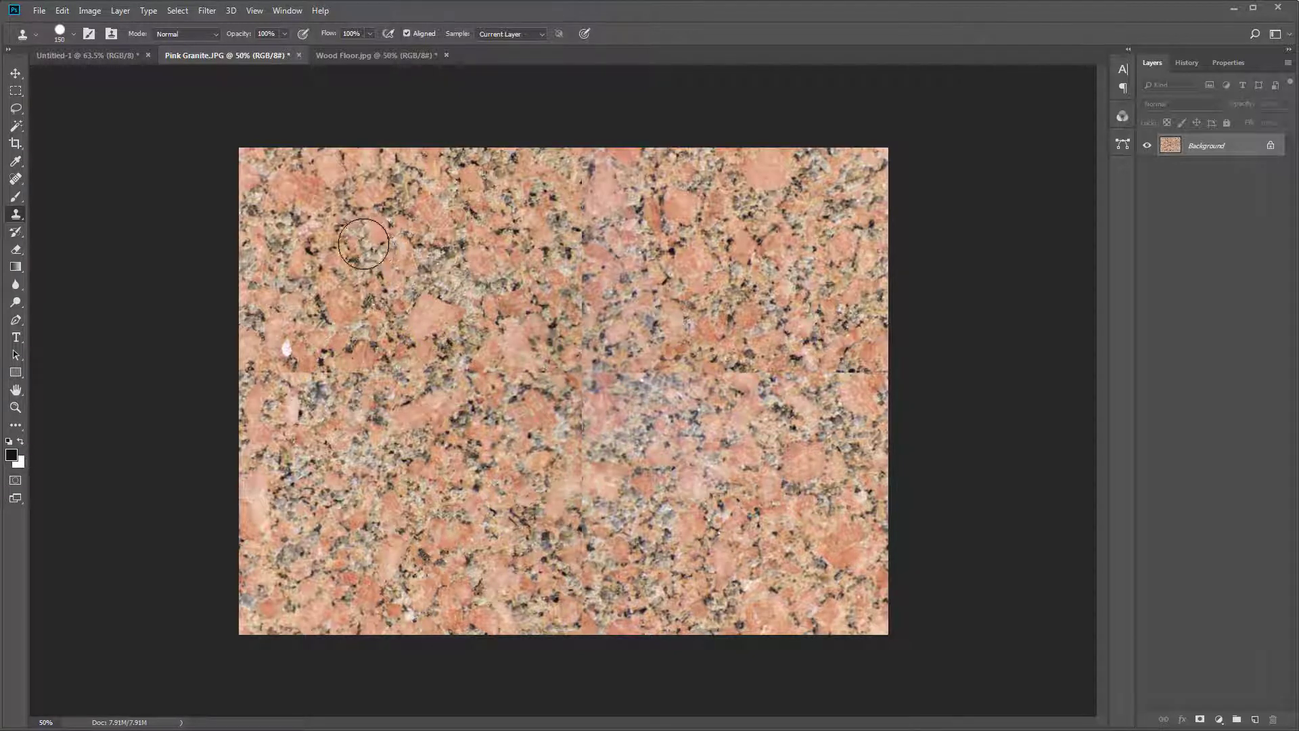
Clone clean granite from the image's upper-left area over the crossing of the two seams near the center.
{"action": "mouse_move", "coordinate": [586, 376]}
{"action": "left_mouse_down"}
{"action": "mouse_move", "coordinate": [514, 371]}
{"action": "mouse_move", "coordinate": [568, 379]}
{"action": "left_mouse_up"}
{"action": "left_click", "coordinate": [422, 247], "text": "alt"}
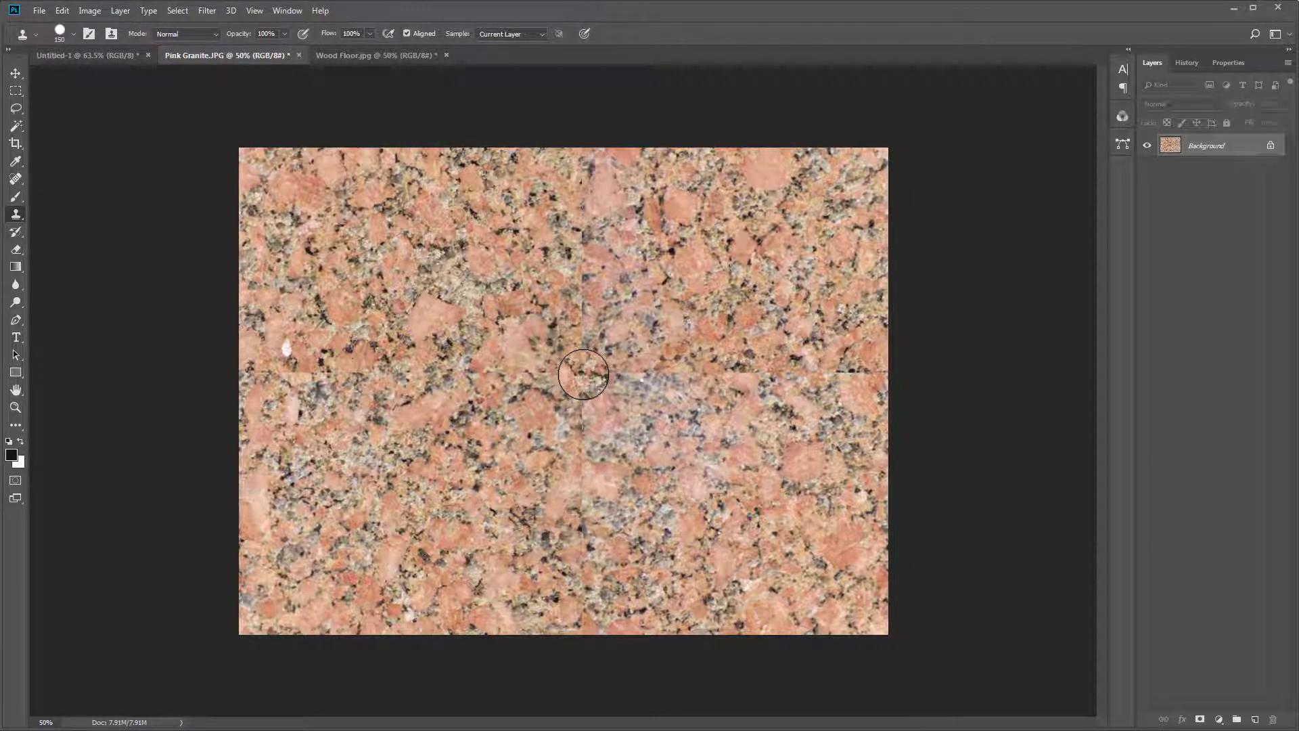
{"action": "left_click_drag", "start_coordinate": [583, 374], "coordinate": [687, 378]}
{"action": "mouse_move", "coordinate": [565, 341]}
{"action": "left_mouse_down"}
{"action": "mouse_move", "coordinate": [574, 308]}
{"action": "mouse_move", "coordinate": [577, 444]}
{"action": "left_mouse_up"}
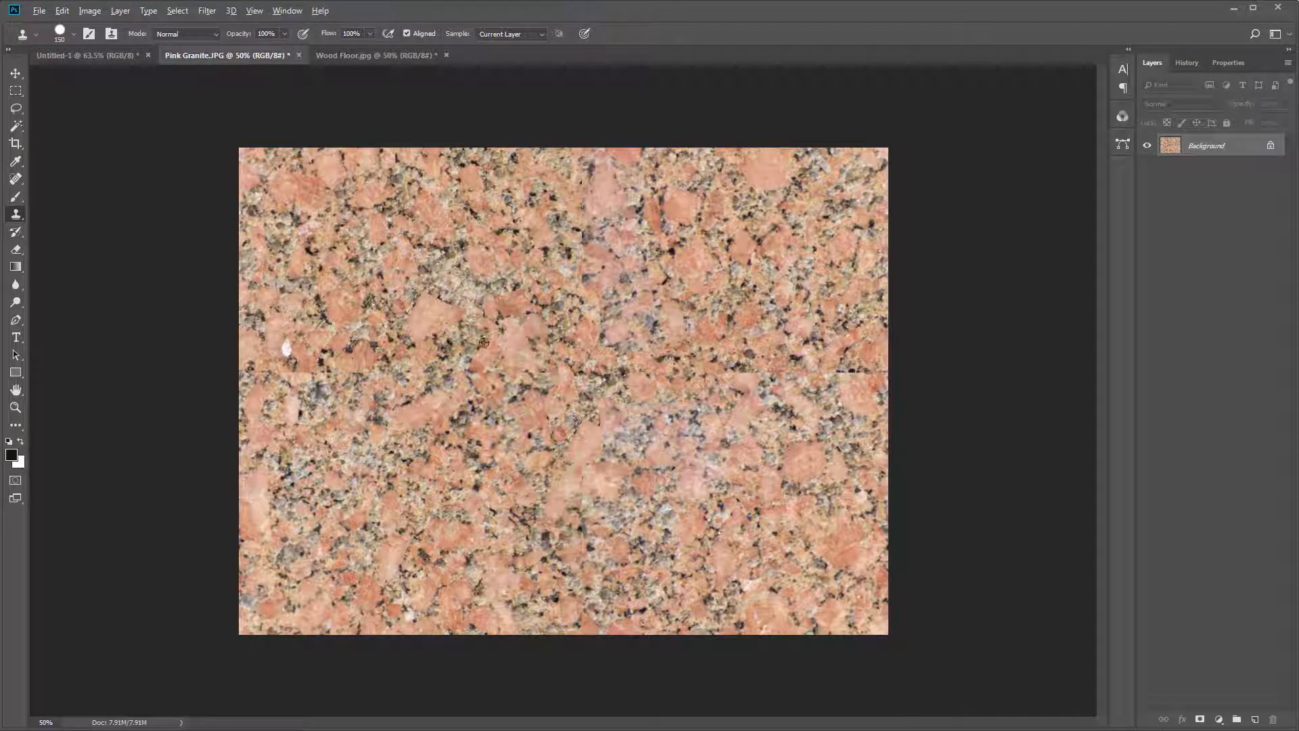
Clone granite from the lower-left area over the horizontal seam left of center and the vertical seam just below center.
{"action": "left_click", "coordinate": [442, 458], "text": "alt"}
{"action": "mouse_move", "coordinate": [400, 383]}
{"action": "left_mouse_down"}
{"action": "mouse_move", "coordinate": [322, 370]}
{"action": "mouse_move", "coordinate": [391, 408]}
{"action": "mouse_move", "coordinate": [430, 377]}
{"action": "mouse_move", "coordinate": [466, 397]}
{"action": "left_mouse_up"}
{"action": "left_click", "coordinate": [433, 449], "text": "alt"}
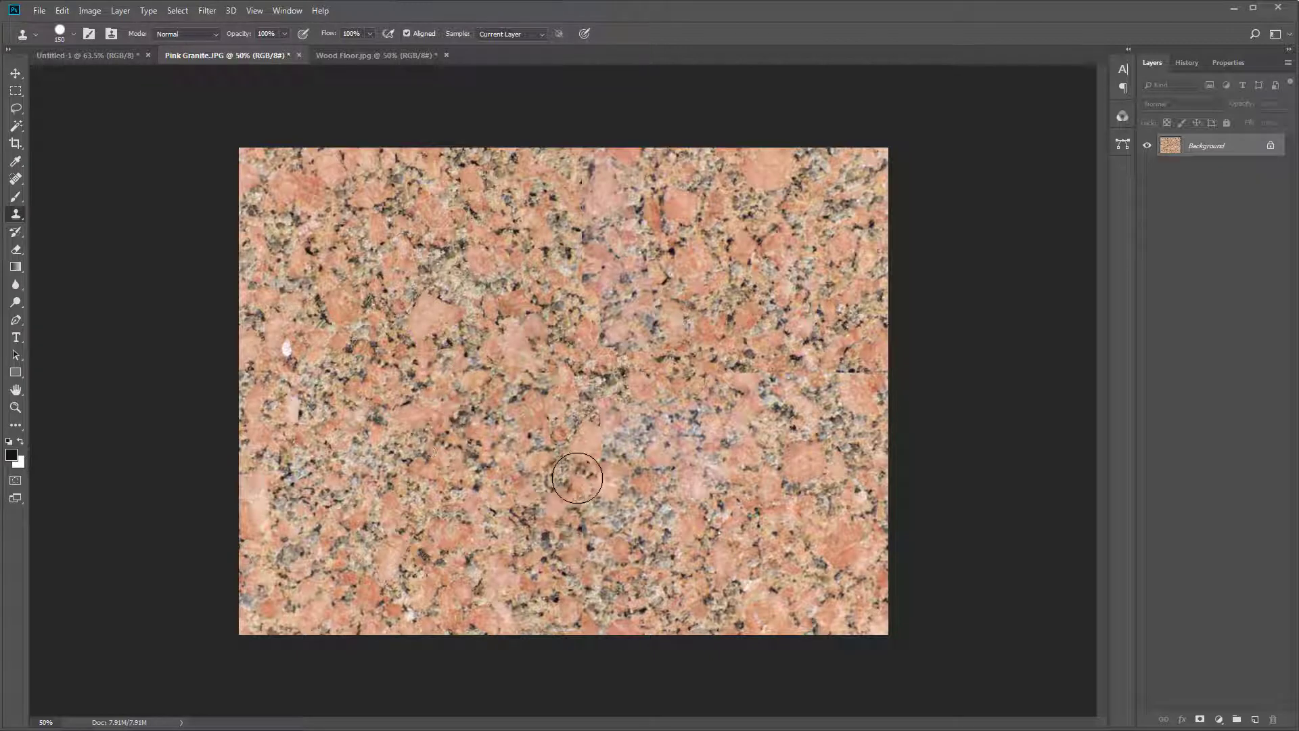
{"action": "mouse_move", "coordinate": [574, 477]}
{"action": "left_mouse_down"}
{"action": "mouse_move", "coordinate": [613, 459]}
{"action": "mouse_move", "coordinate": [596, 432]}
{"action": "left_mouse_up"}
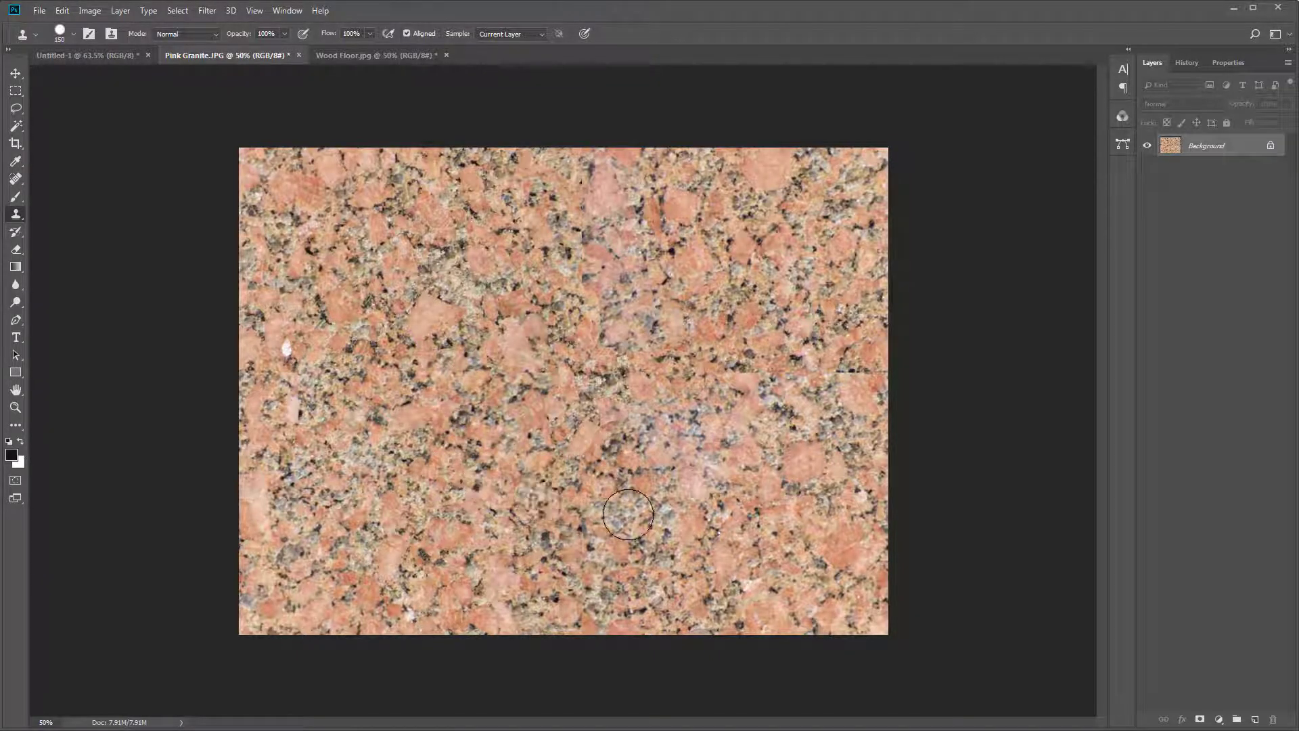
Set the clone brush hardness to 87% and clone over the horizontal seam remnants on both sides of the center.
{"action": "scroll", "coordinate": [607, 458], "scroll_direction": "up", "scroll_amount": 2}
{"action": "scroll", "coordinate": [607, 458], "scroll_direction": "up", "scroll_amount": 5}
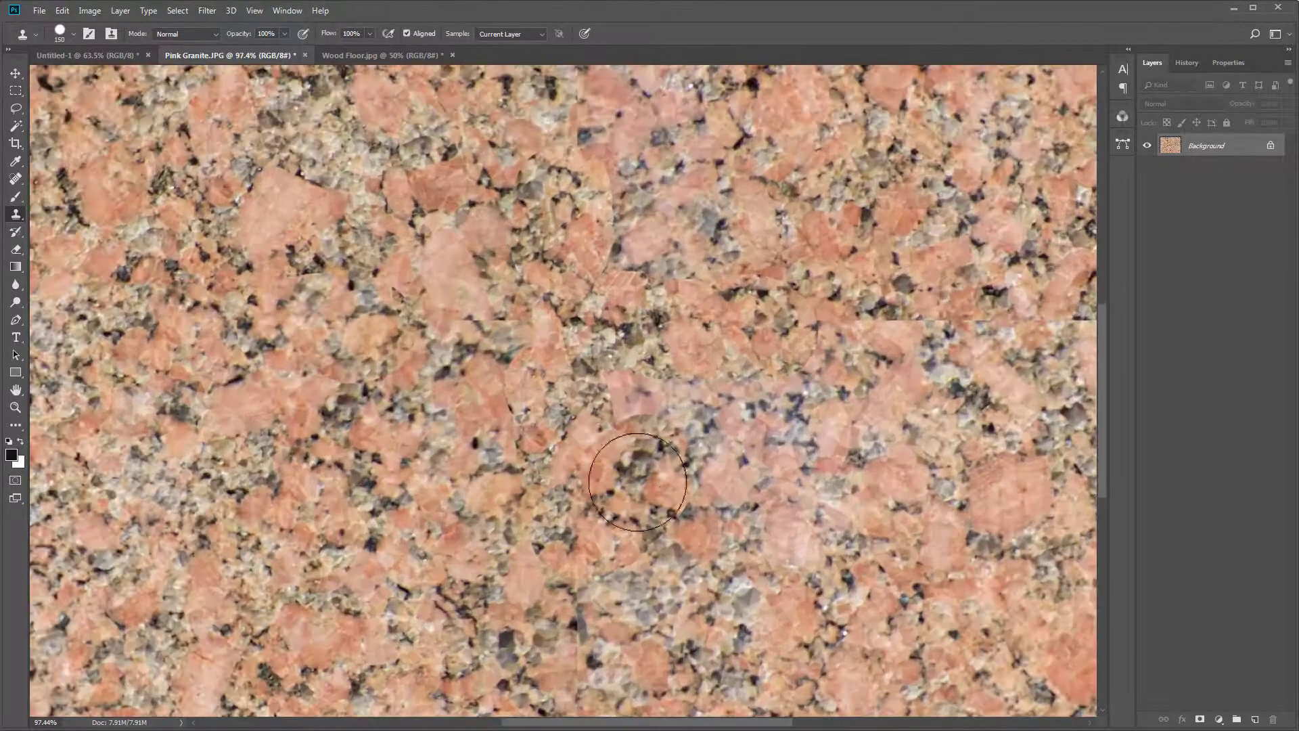
{"action": "scroll", "coordinate": [633, 478], "scroll_direction": "up", "scroll_amount": 2}
{"action": "scroll", "coordinate": [634, 482], "scroll_direction": "up", "scroll_amount": 1}
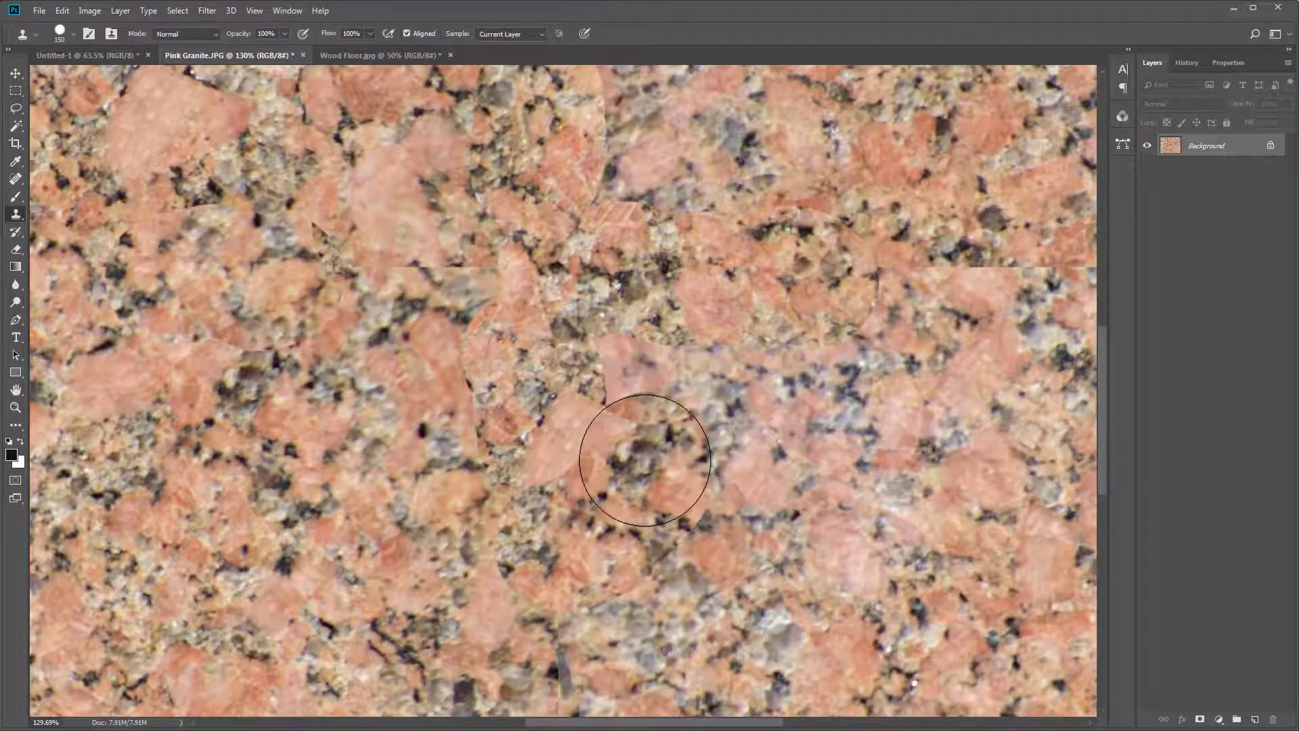
{"action": "scroll", "coordinate": [615, 446], "scroll_direction": "down", "scroll_amount": 2}
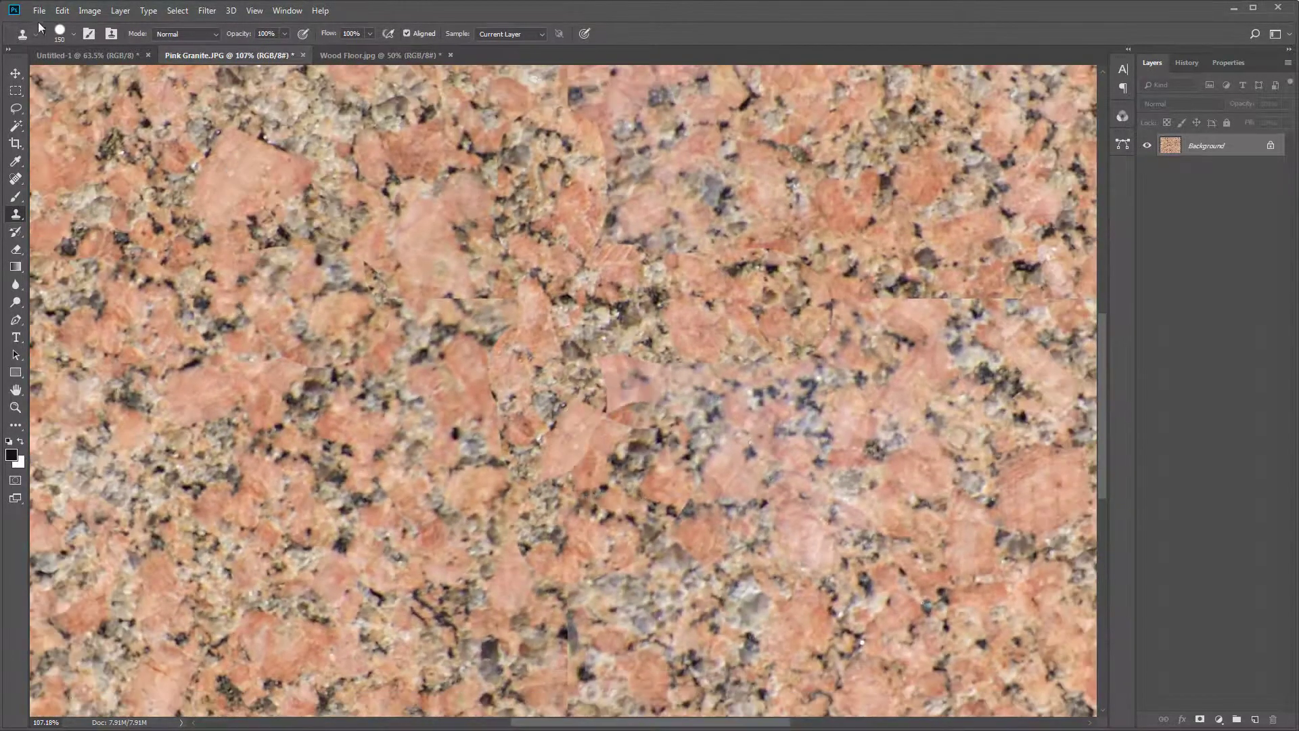
{"action": "left_click", "coordinate": [73, 33]}
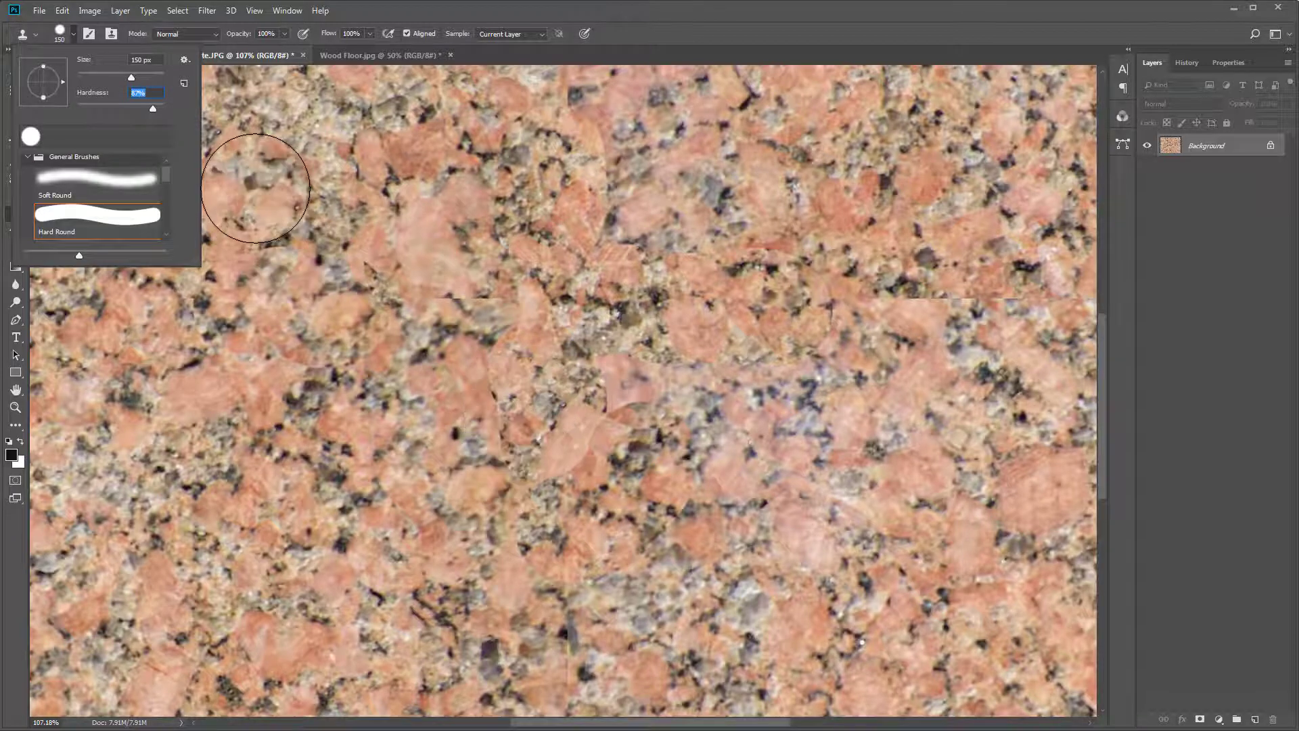
{"action": "left_click", "coordinate": [495, 250]}
{"action": "mouse_move", "coordinate": [495, 251]}
{"action": "left_mouse_down"}
{"action": "mouse_move", "coordinate": [406, 278]}
{"action": "mouse_move", "coordinate": [405, 267]}
{"action": "mouse_move", "coordinate": [443, 298]}
{"action": "left_mouse_up"}
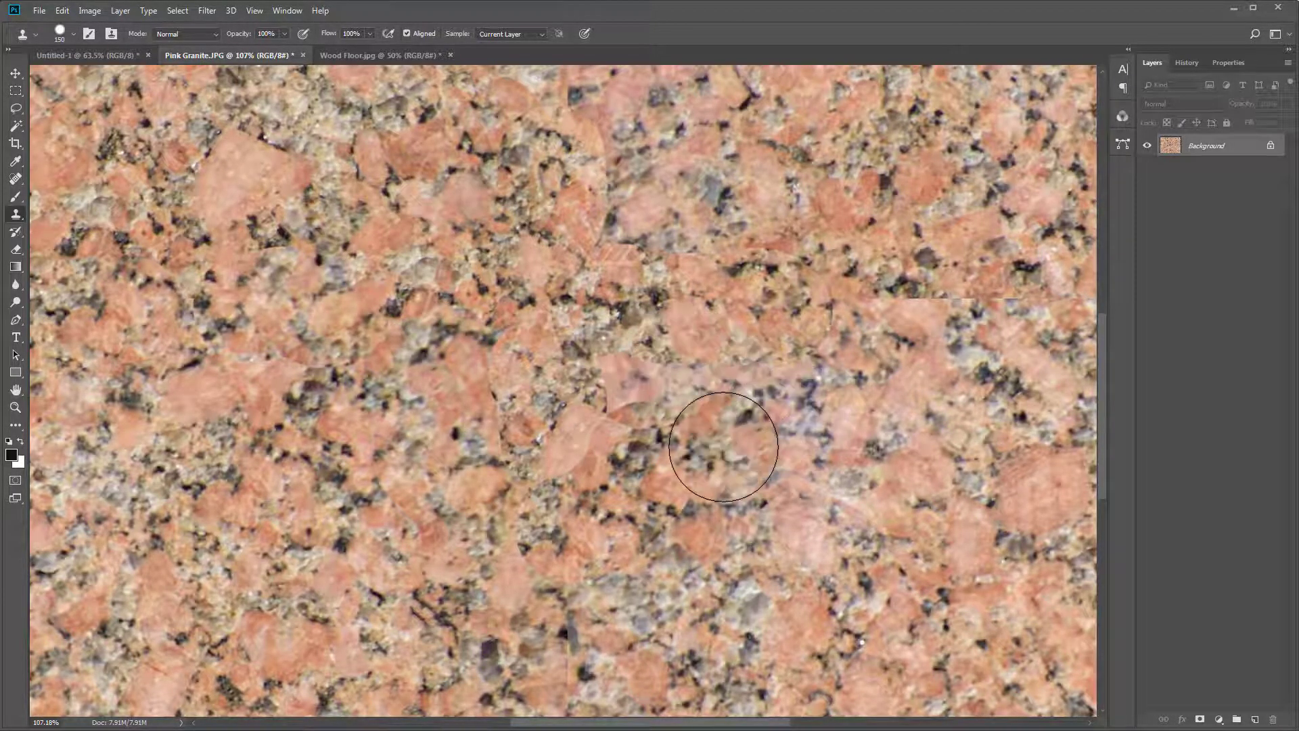
{"action": "left_click", "coordinate": [819, 301]}
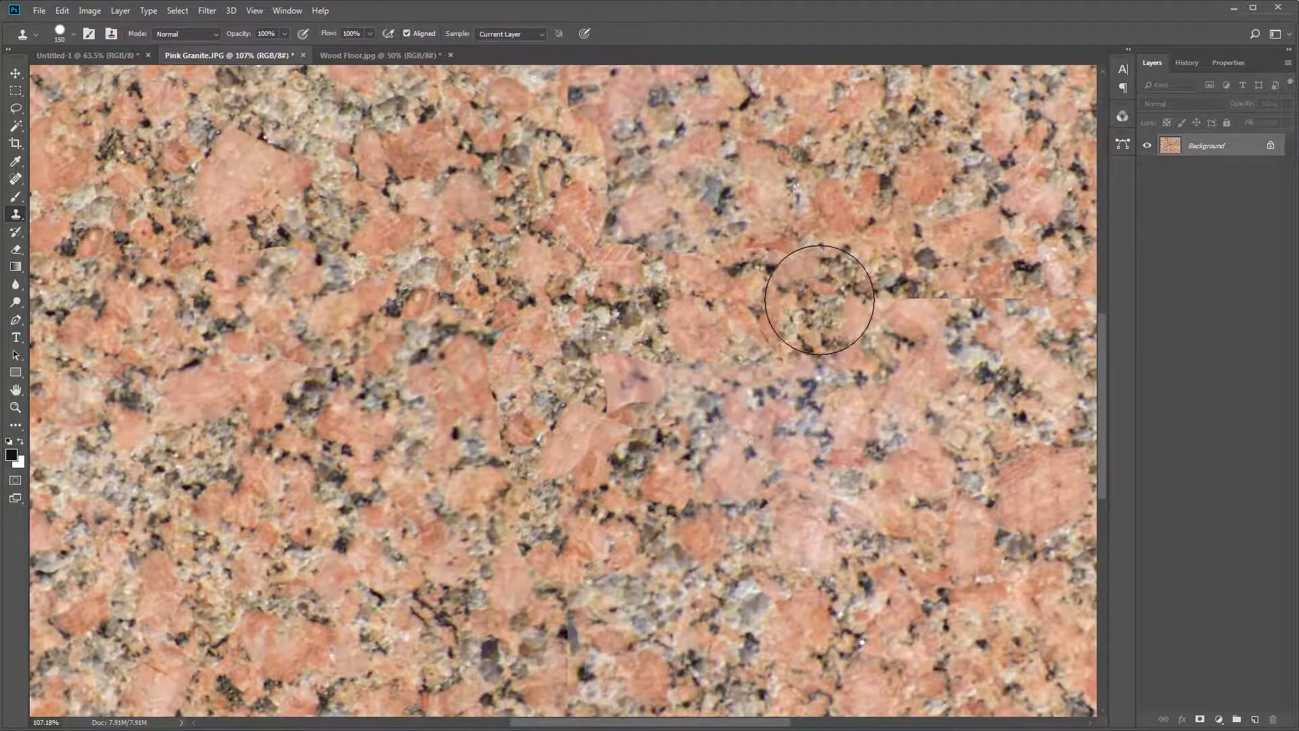
Undo the last clone stroke, then clone granite from the upper-right area over the horizontal seam right of center.
{"action": "key", "text": "ctrl+minus"}
{"action": "key", "text": "ctrl+minus"}
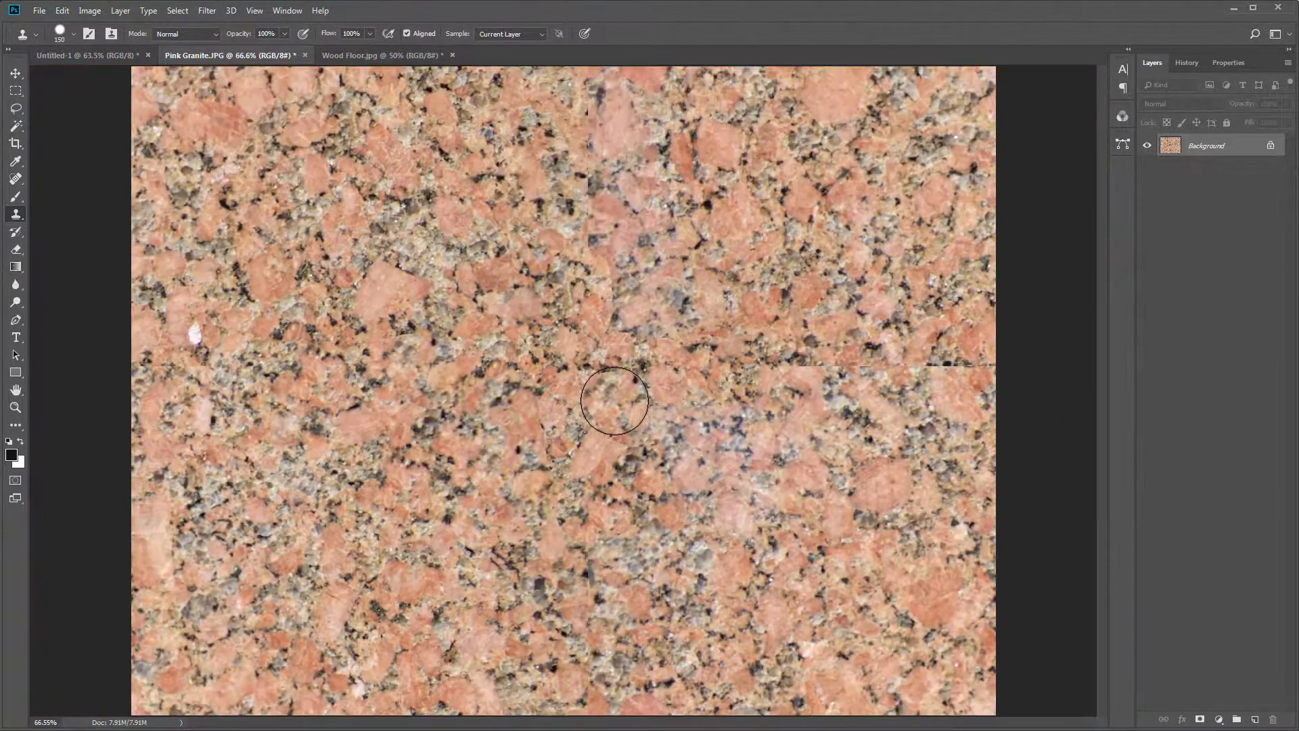
{"action": "key", "text": "ctrl+z"}
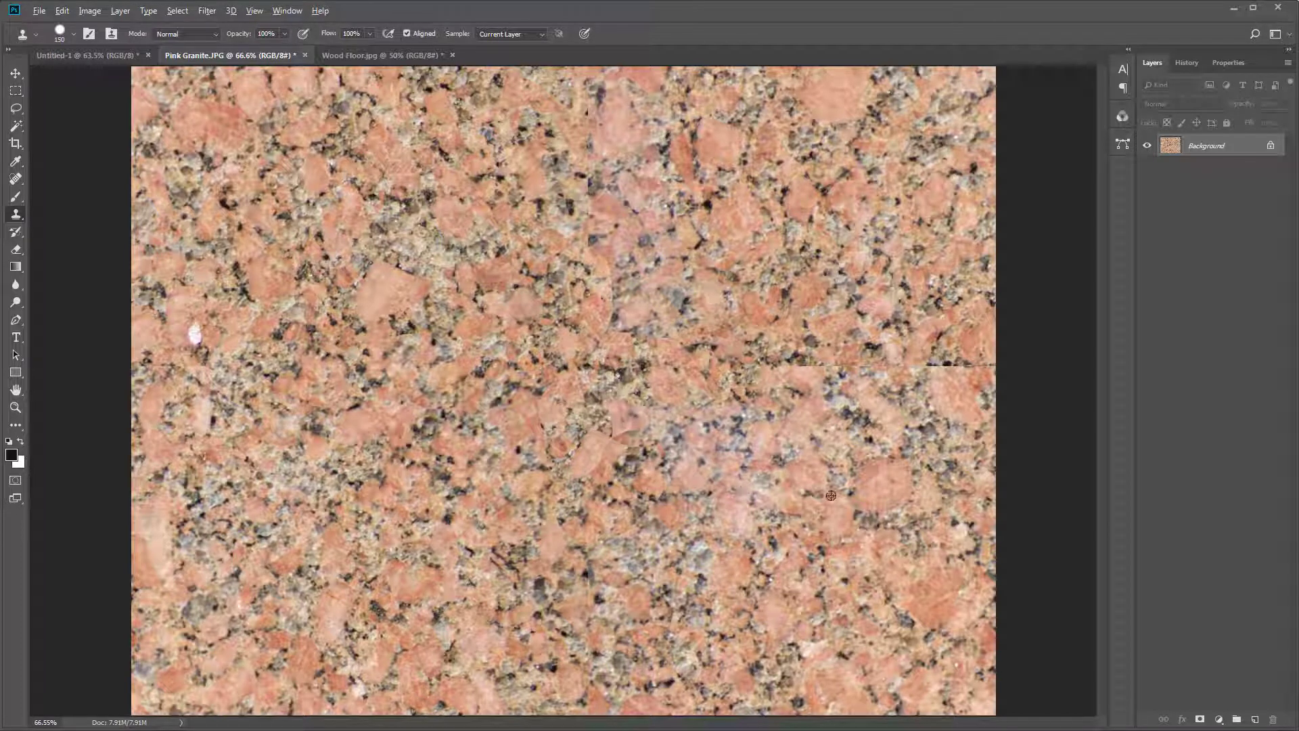
{"action": "left_click", "coordinate": [826, 211], "text": "alt"}
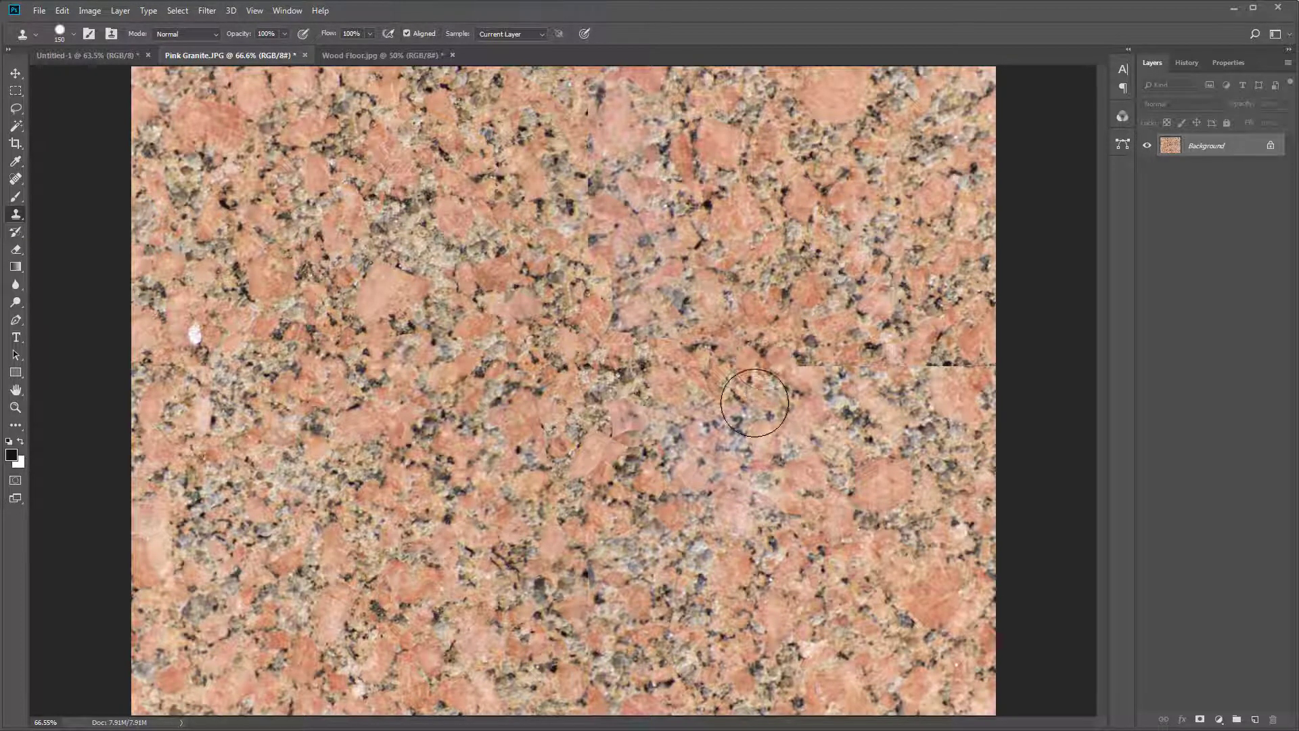
{"action": "left_click", "coordinate": [780, 366]}
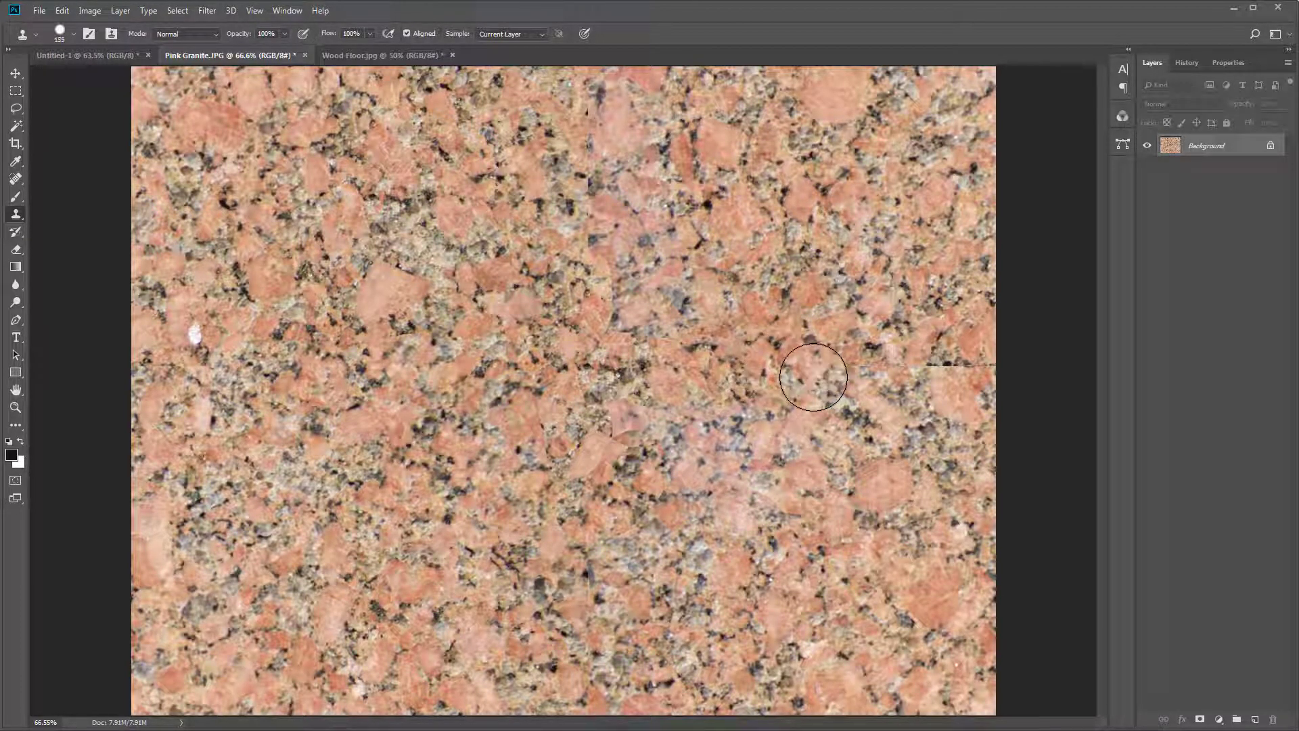
Reduce the clone brush to 70 px and clone over the rest of the horizontal seam to the image's right edge.
{"action": "key", "text": "bracketleft"}
{"action": "key", "text": "bracketleft"}
{"action": "key", "text": "bracketleft"}
{"action": "key", "text": "bracketleft"}
{"action": "key", "text": "bracketleft"}
{"action": "key", "text": "bracketleft"}
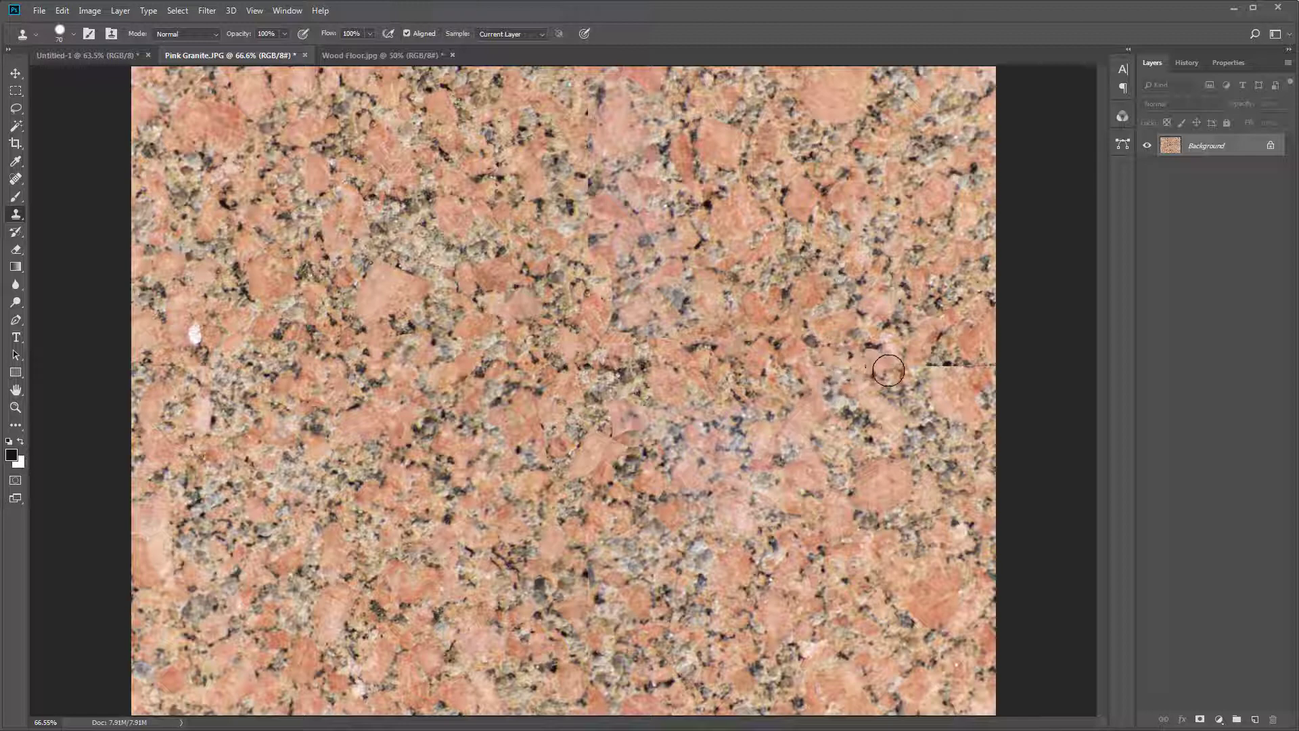
{"action": "left_click_drag", "start_coordinate": [888, 370], "coordinate": [919, 366]}
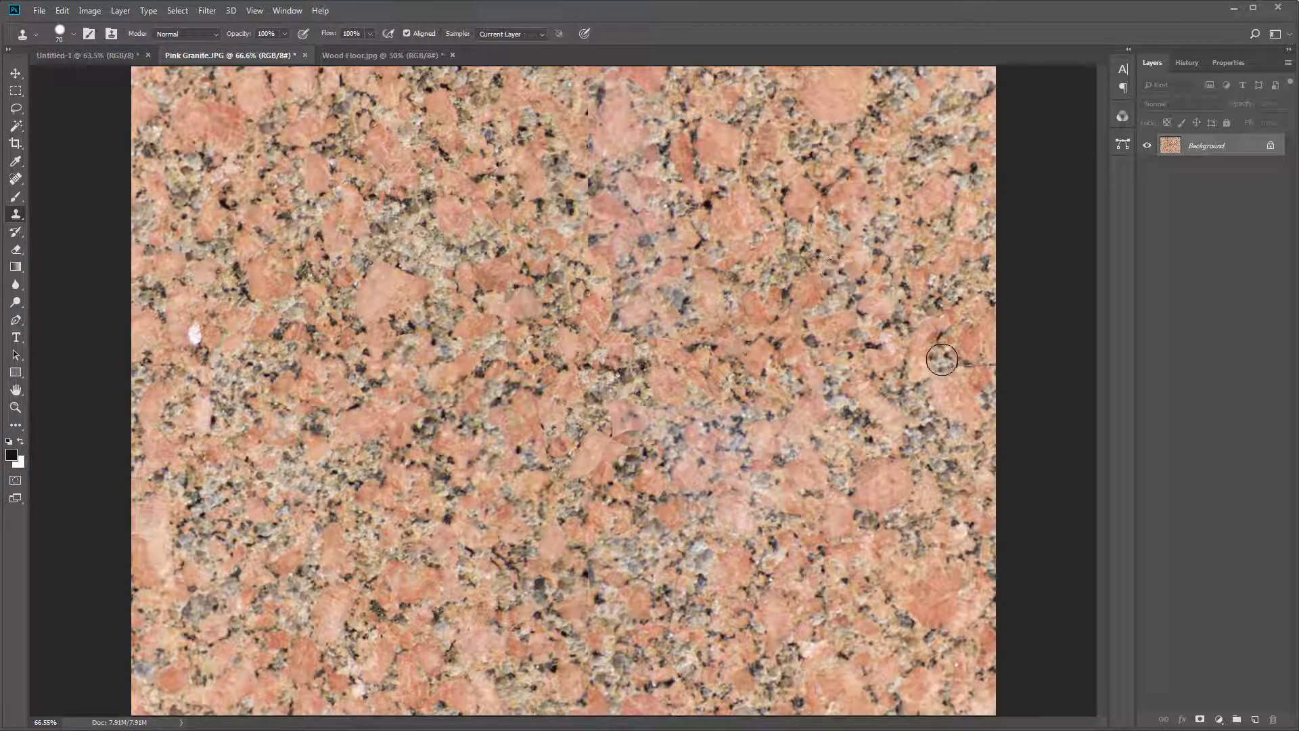
{"action": "left_click_drag", "start_coordinate": [944, 364], "coordinate": [978, 365]}
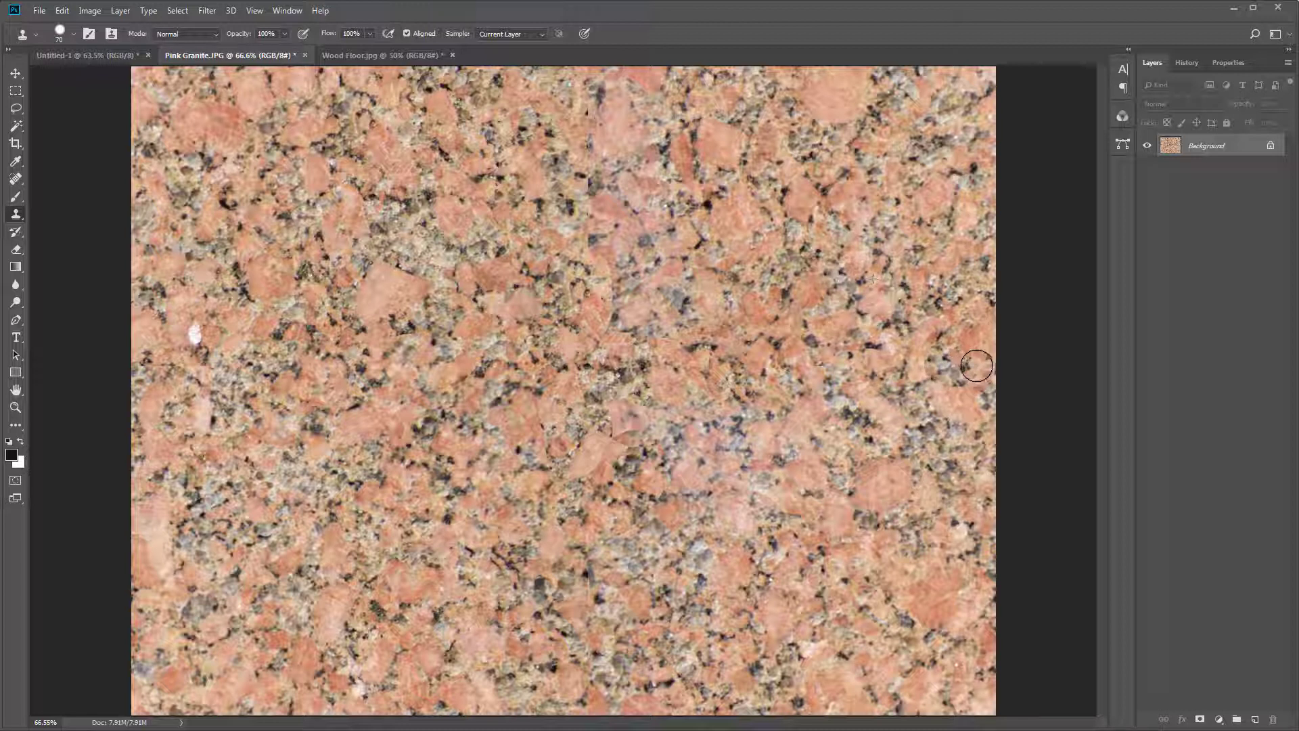
Clone granite from a new source in the upper-right area over the vertical seam in the image's upper half.
{"action": "left_click", "coordinate": [861, 236], "text": "alt"}
{"action": "mouse_move", "coordinate": [605, 211]}
{"action": "left_mouse_down"}
{"action": "mouse_move", "coordinate": [589, 230]}
{"action": "mouse_move", "coordinate": [584, 172]}
{"action": "mouse_move", "coordinate": [570, 169]}
{"action": "mouse_move", "coordinate": [575, 219]}
{"action": "mouse_move", "coordinate": [642, 248]}
{"action": "mouse_move", "coordinate": [635, 259]}
{"action": "left_mouse_up"}
{"action": "mouse_move", "coordinate": [596, 148]}
{"action": "left_mouse_down"}
{"action": "mouse_move", "coordinate": [580, 109]}
{"action": "mouse_move", "coordinate": [589, 95]}
{"action": "left_mouse_up"}
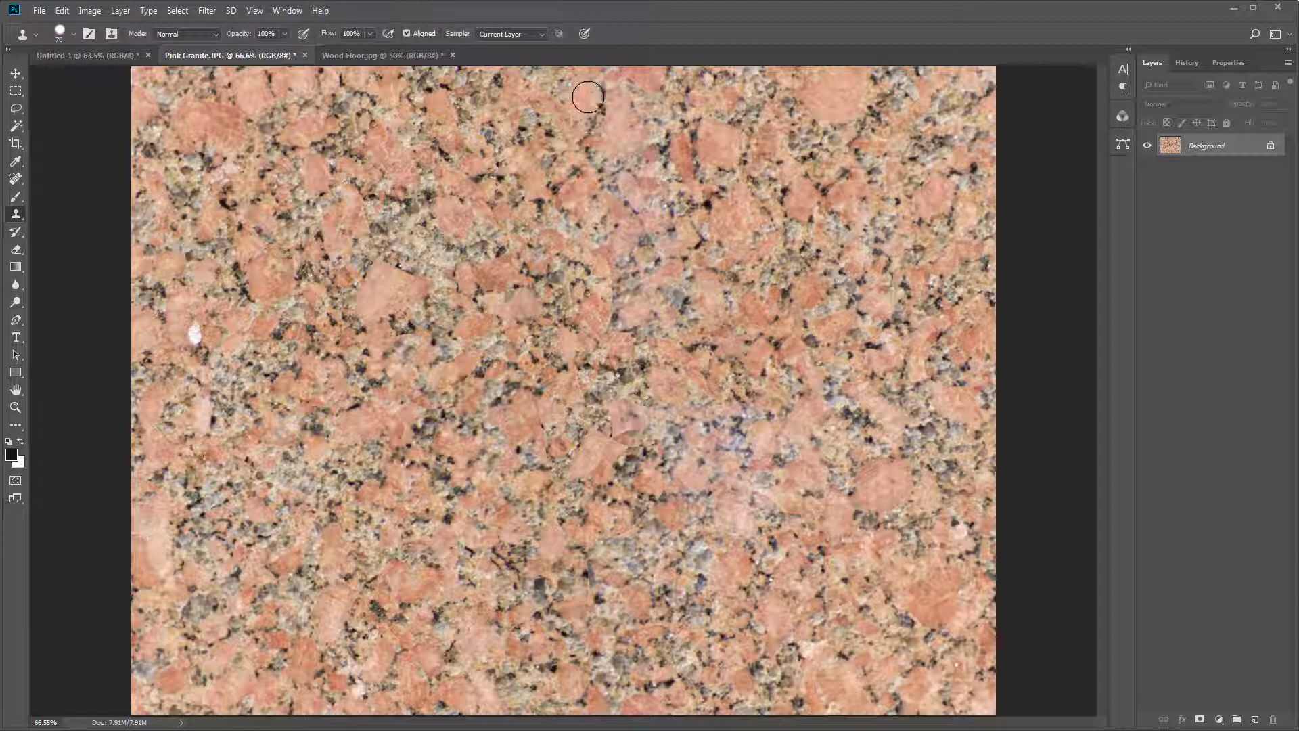
{"action": "left_click", "coordinate": [616, 296]}
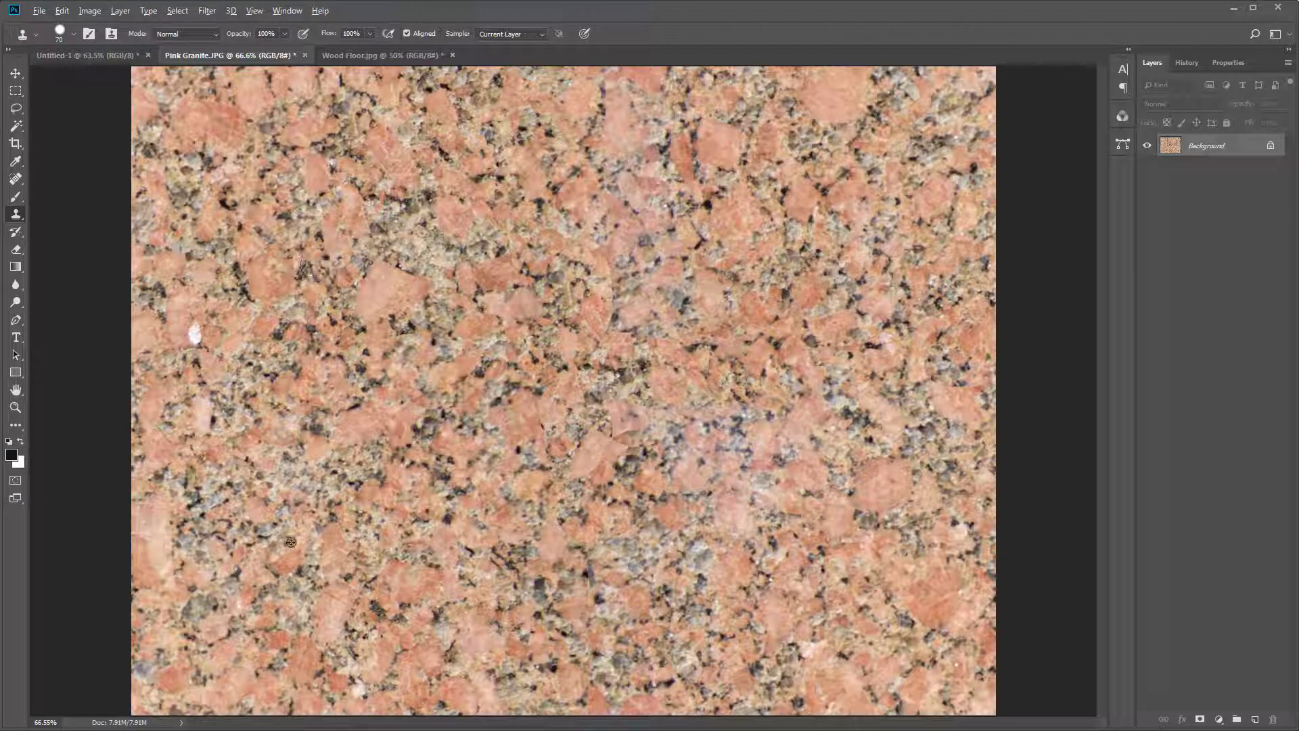
Clone granite over the vertical seam remnants below the center and the pale patch just right of them.
{"action": "mouse_move", "coordinate": [596, 679]}
{"action": "left_mouse_down"}
{"action": "mouse_move", "coordinate": [584, 629]}
{"action": "mouse_move", "coordinate": [598, 627]}
{"action": "mouse_move", "coordinate": [573, 616]}
{"action": "mouse_move", "coordinate": [607, 609]}
{"action": "mouse_move", "coordinate": [585, 598]}
{"action": "mouse_move", "coordinate": [571, 532]}
{"action": "left_mouse_up"}
{"action": "mouse_move", "coordinate": [621, 494]}
{"action": "left_mouse_down"}
{"action": "mouse_move", "coordinate": [586, 468]}
{"action": "mouse_move", "coordinate": [618, 450]}
{"action": "mouse_move", "coordinate": [611, 436]}
{"action": "mouse_move", "coordinate": [638, 443]}
{"action": "left_mouse_up"}
{"action": "left_click", "coordinate": [763, 483]}
{"action": "left_click", "coordinate": [763, 482]}
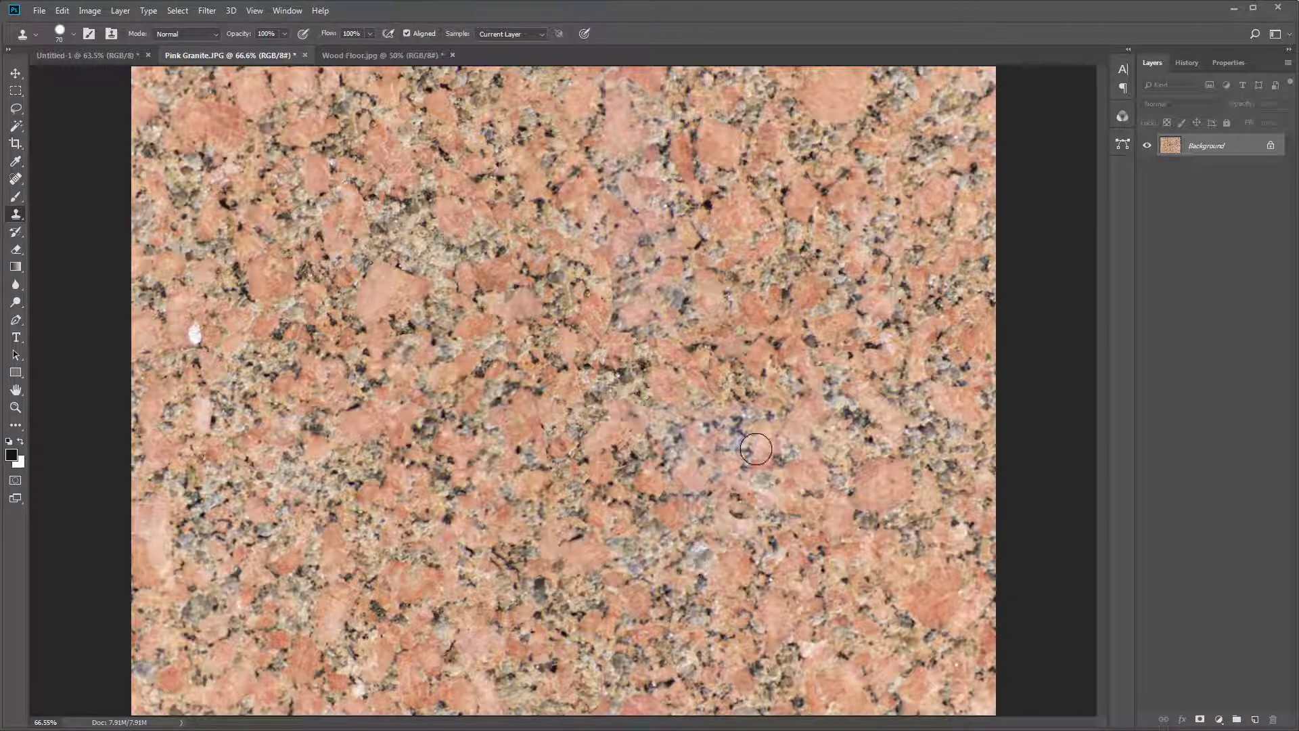
{"action": "left_click", "coordinate": [679, 440]}
{"action": "left_click", "coordinate": [744, 455]}
Try cloning over the pale patch right of center and the vertical seam above it, and undo the last stroke.
{"action": "left_click_drag", "start_coordinate": [673, 256], "coordinate": [653, 214]}
{"action": "left_click", "coordinate": [818, 603]}
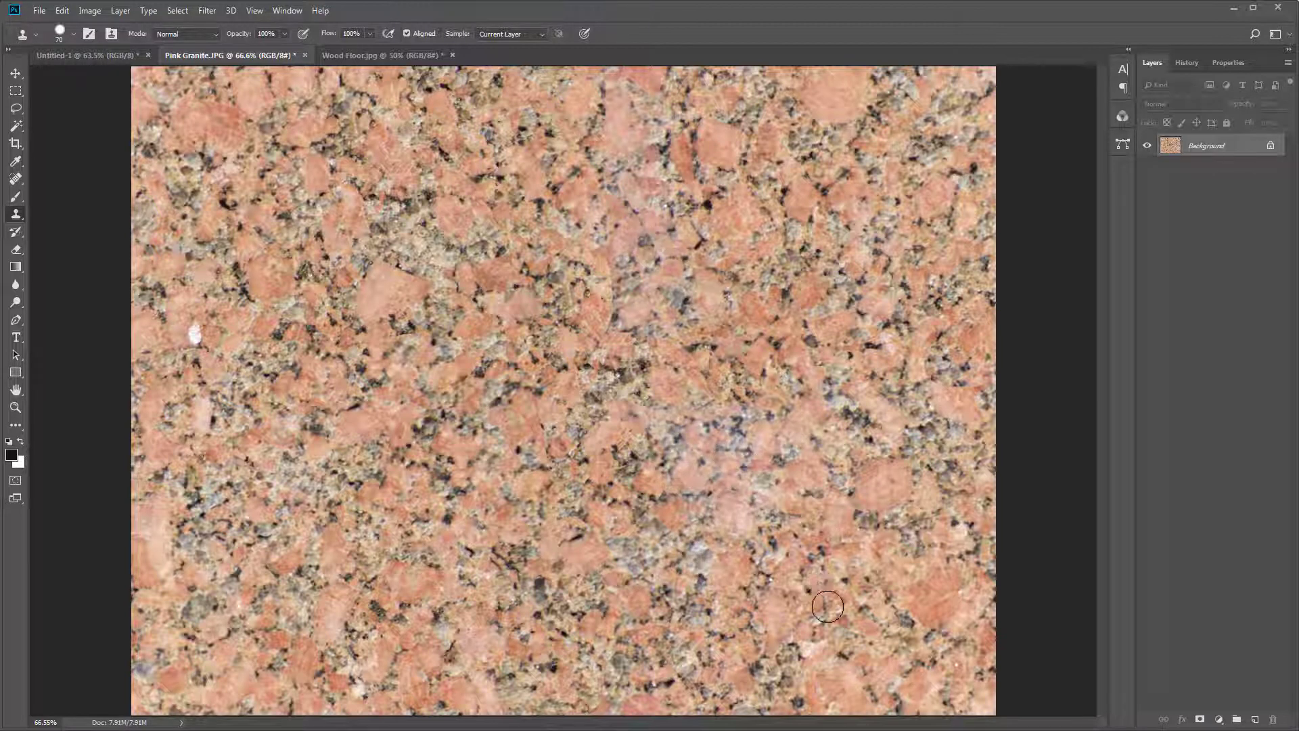
{"action": "left_click", "coordinate": [792, 516]}
{"action": "left_click", "coordinate": [774, 483]}
{"action": "left_click", "coordinate": [737, 454]}
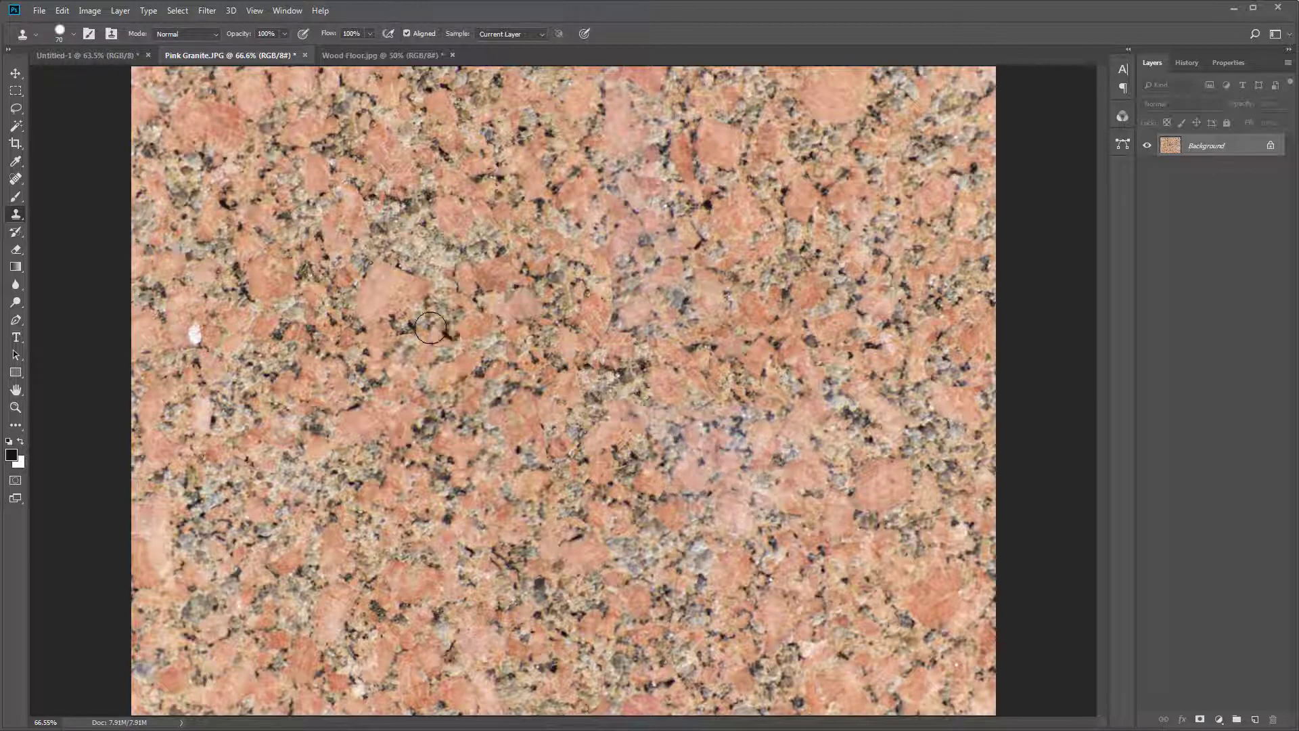
{"action": "left_click", "coordinate": [400, 311], "text": "alt"}
{"action": "key", "text": "ctrl+z"}
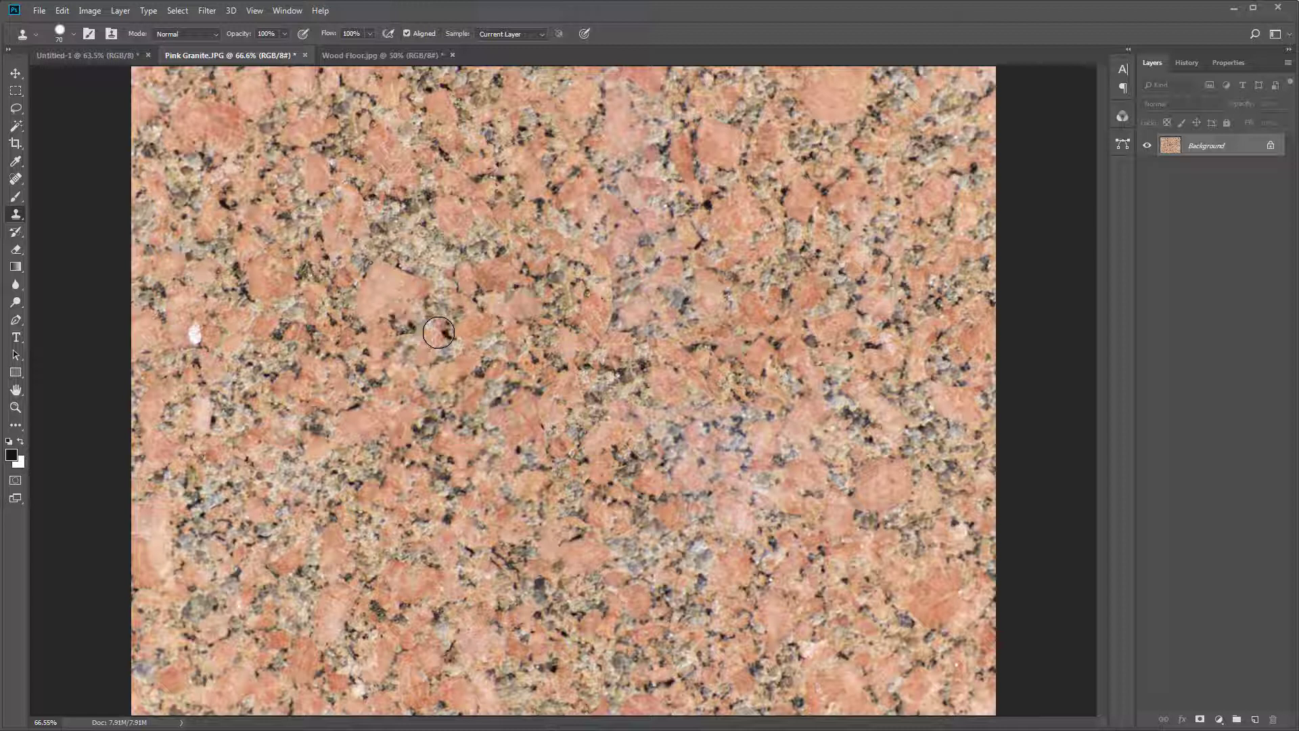
{"action": "left_click", "coordinate": [438, 332]}
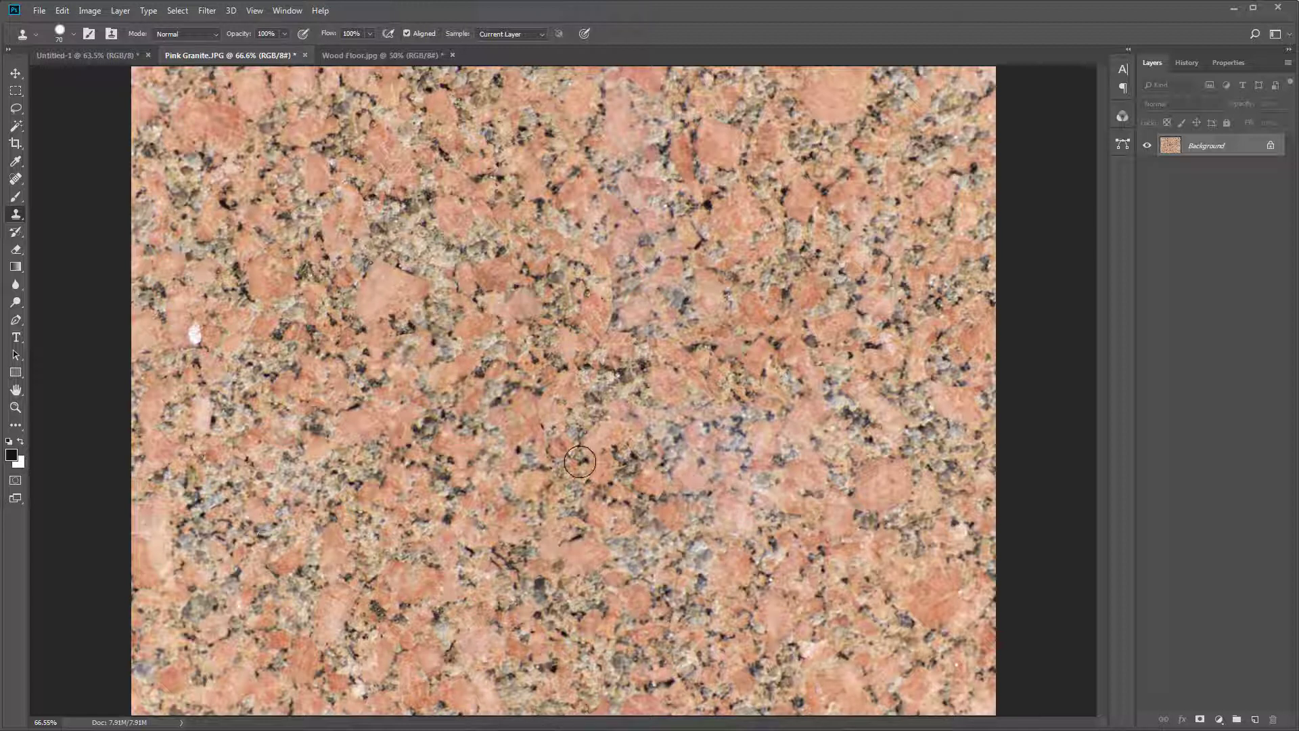
Enlarge the clone brush to 175 px and clone granite from the image's left side over the pale patch right of center.
{"action": "key", "text": "bracketright"}
{"action": "key", "text": "bracketright"}
{"action": "key", "text": "bracketright"}
{"action": "key", "text": "bracketright"}
{"action": "key", "text": "bracketright"}
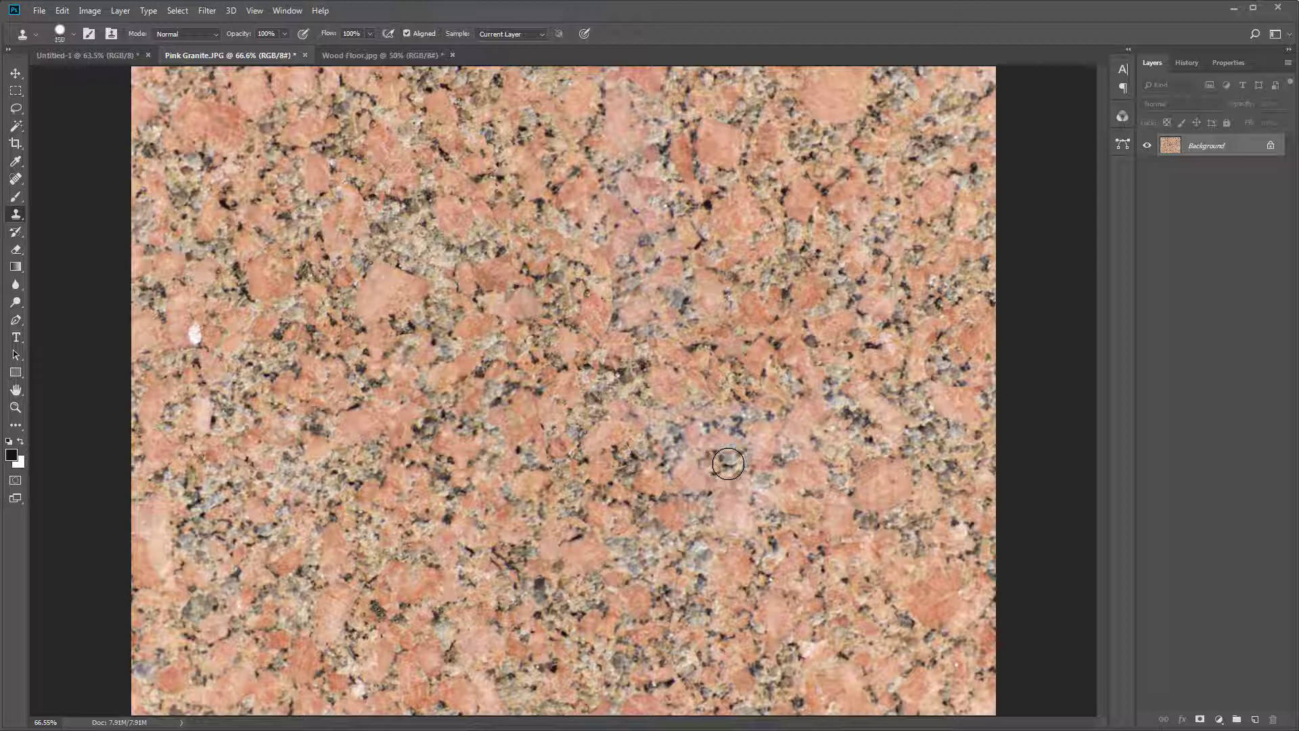
{"action": "left_click", "coordinate": [703, 423]}
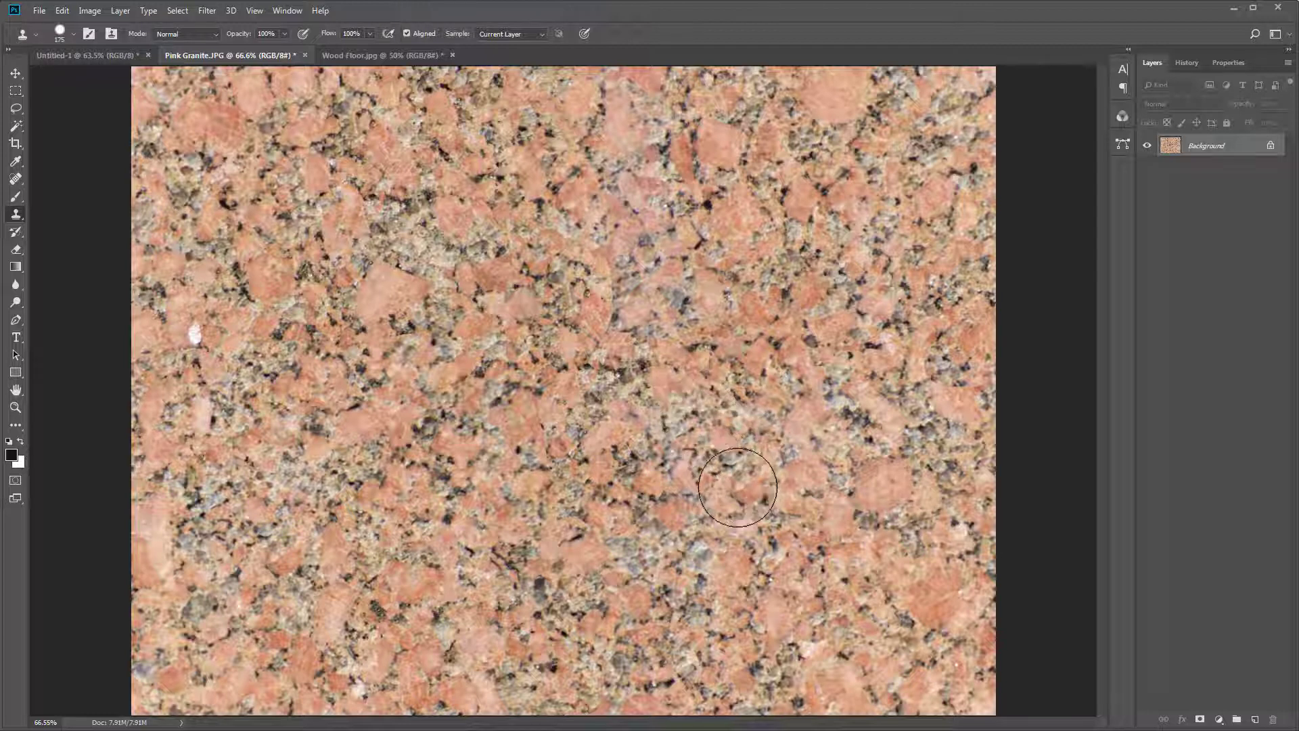
{"action": "left_click", "coordinate": [731, 515]}
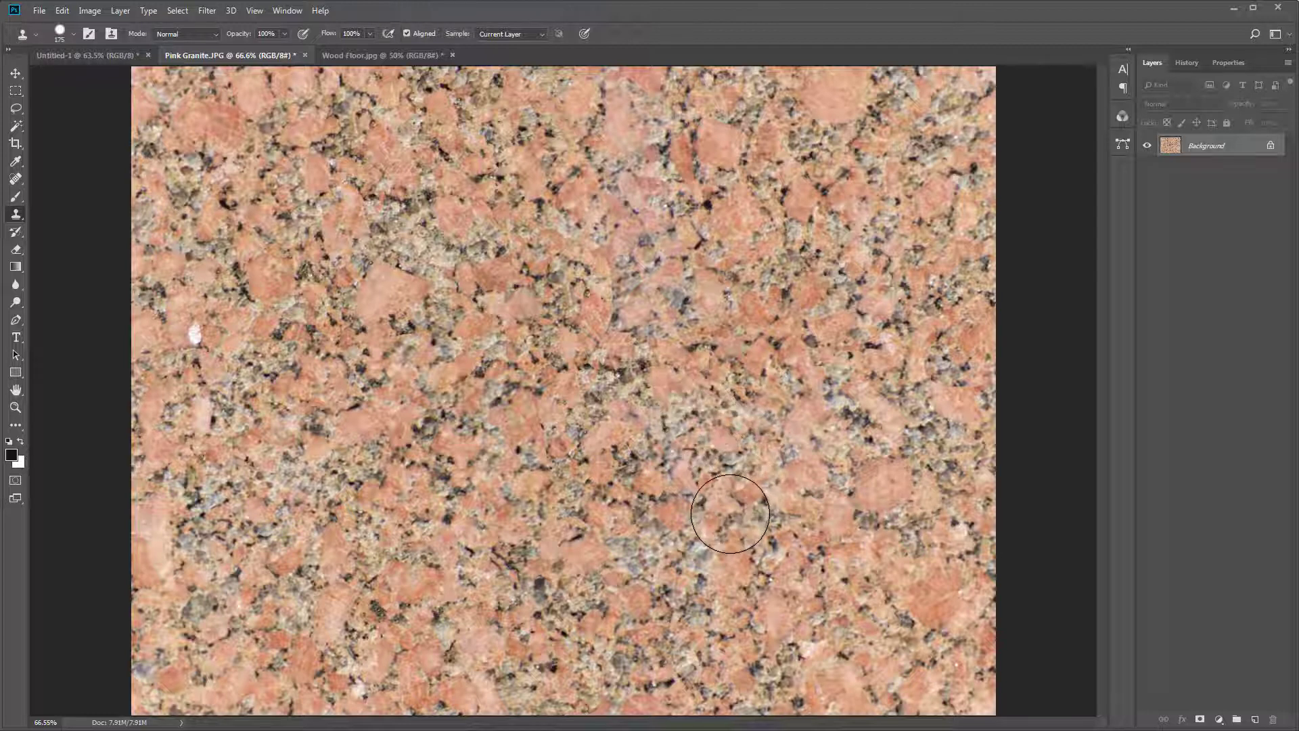
Clone over the vertical seam remnants in the upper half and around the center with the 175 px brush.
{"action": "left_click", "coordinate": [664, 343]}
{"action": "left_click", "coordinate": [631, 284]}
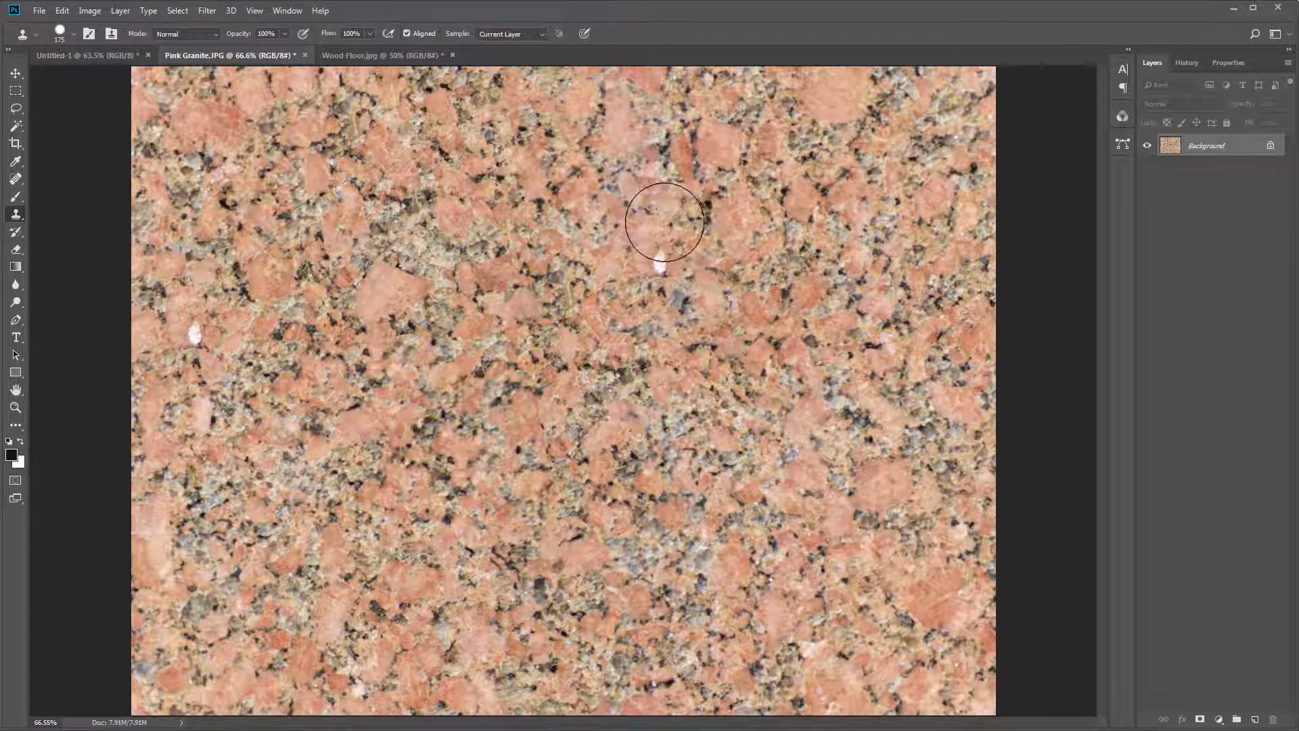
{"action": "left_click", "coordinate": [660, 218]}
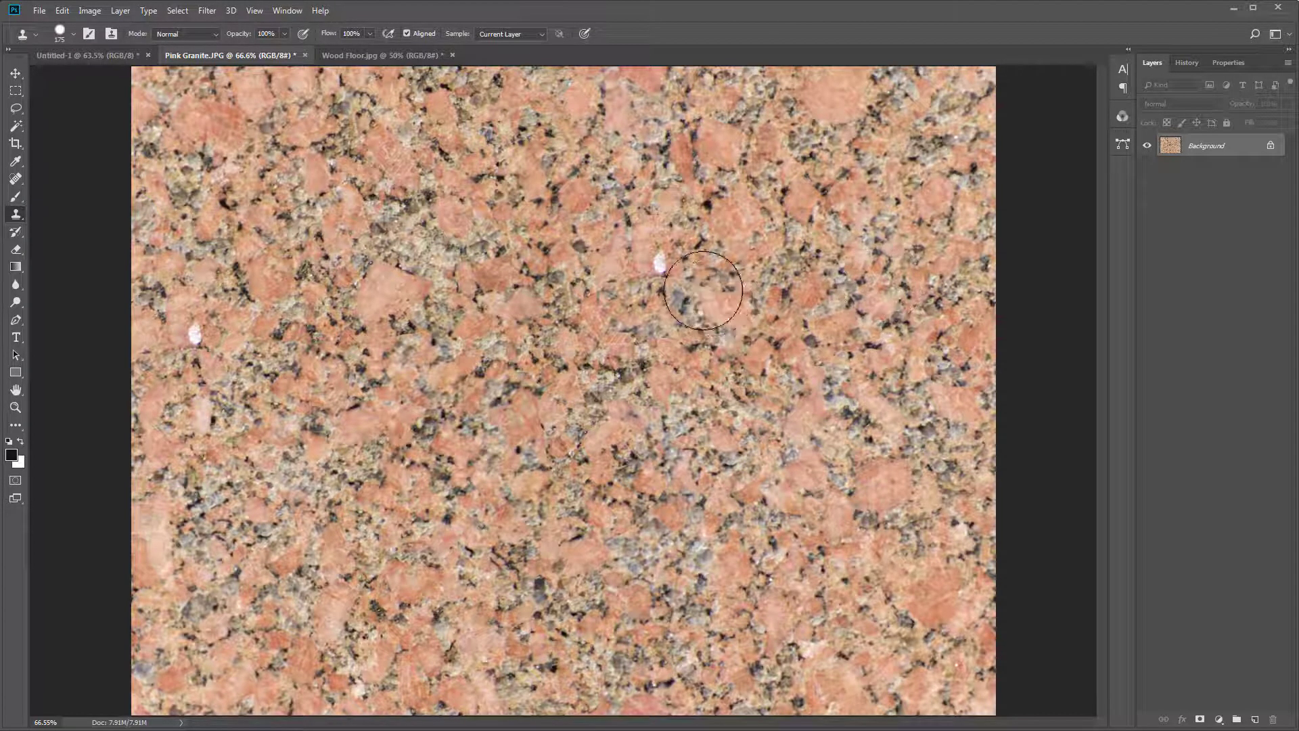
{"action": "left_click_drag", "start_coordinate": [703, 291], "coordinate": [737, 310]}
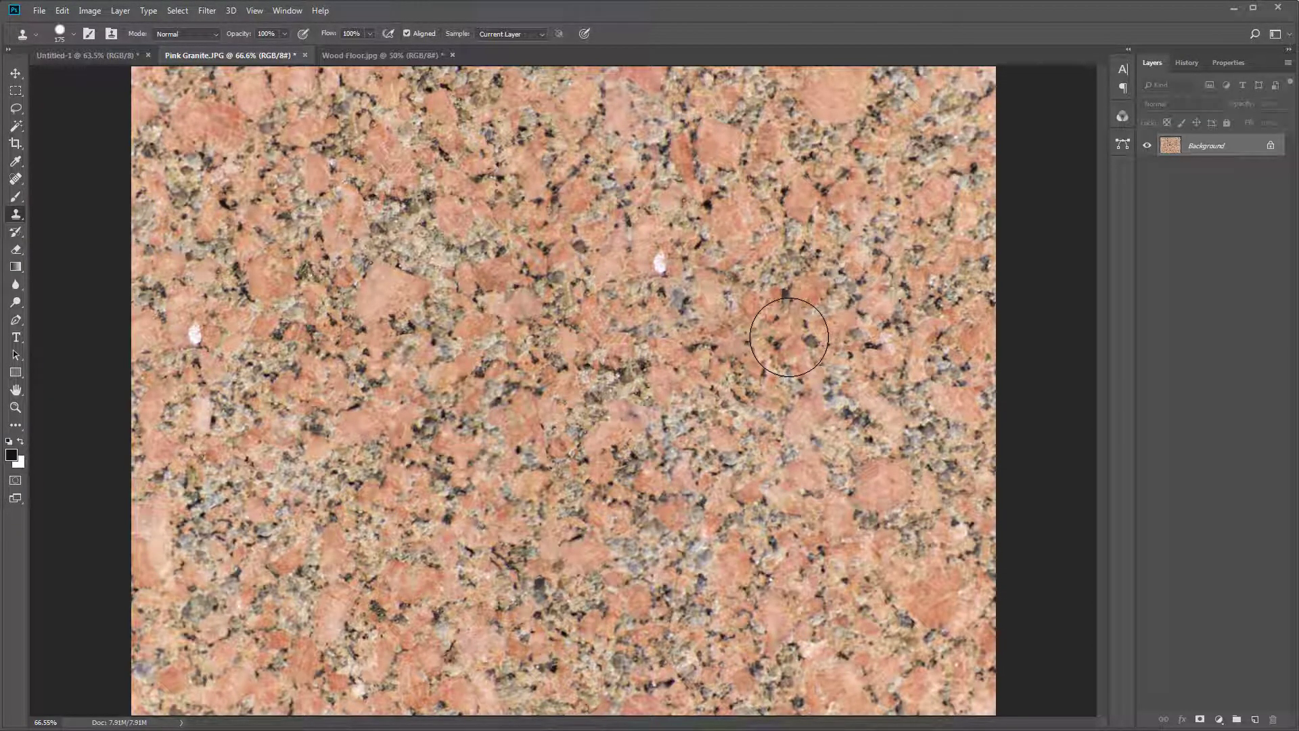
{"action": "scroll", "coordinate": [676, 279], "scroll_direction": "up", "scroll_amount": 4}
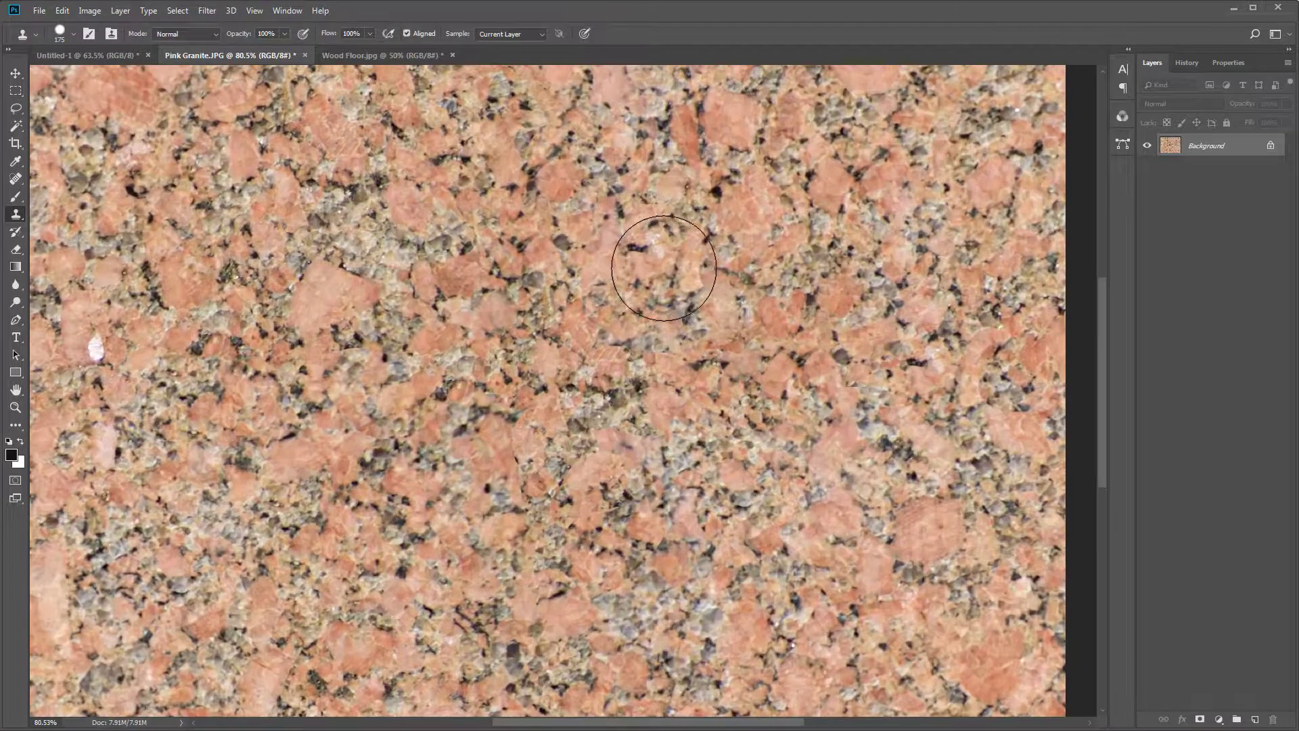
{"action": "scroll", "coordinate": [839, 349], "scroll_direction": "down", "scroll_amount": 2}
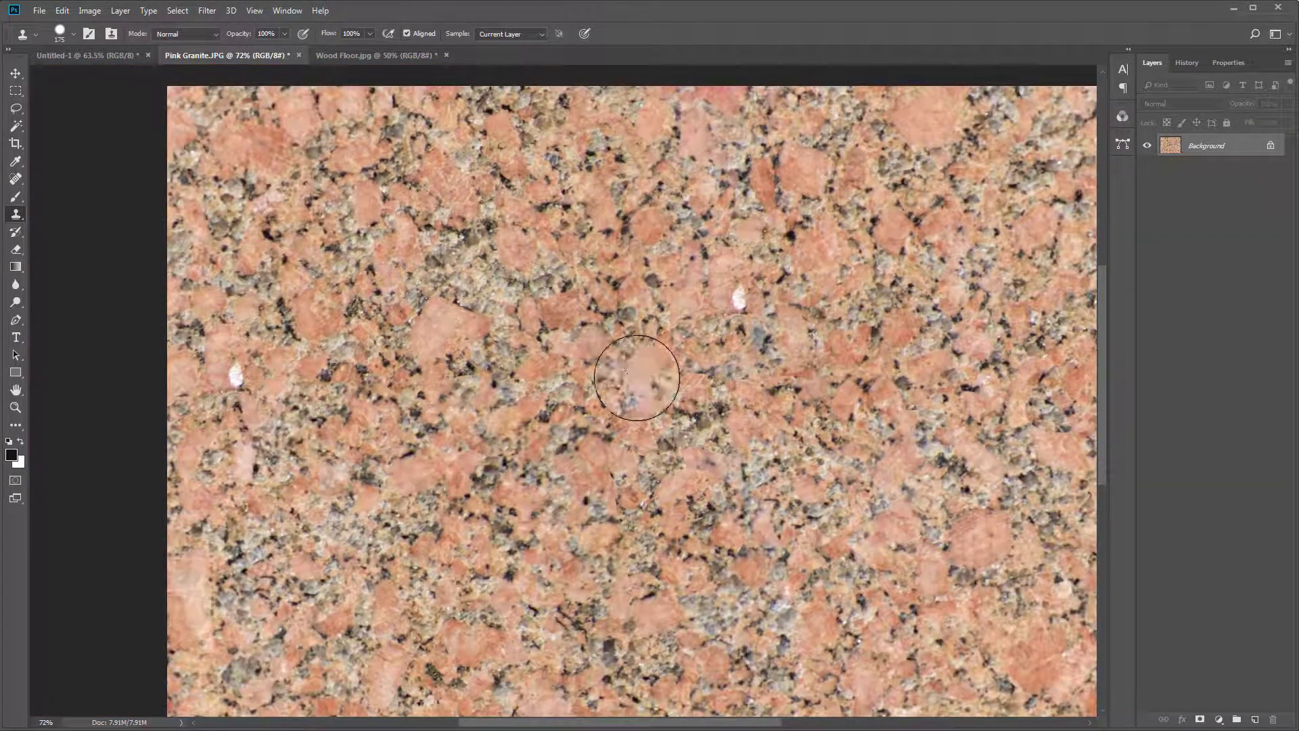
{"action": "scroll", "coordinate": [494, 343], "scroll_direction": "down", "scroll_amount": 1}
{"action": "left_click_drag", "start_coordinate": [591, 447], "coordinate": [596, 451]}
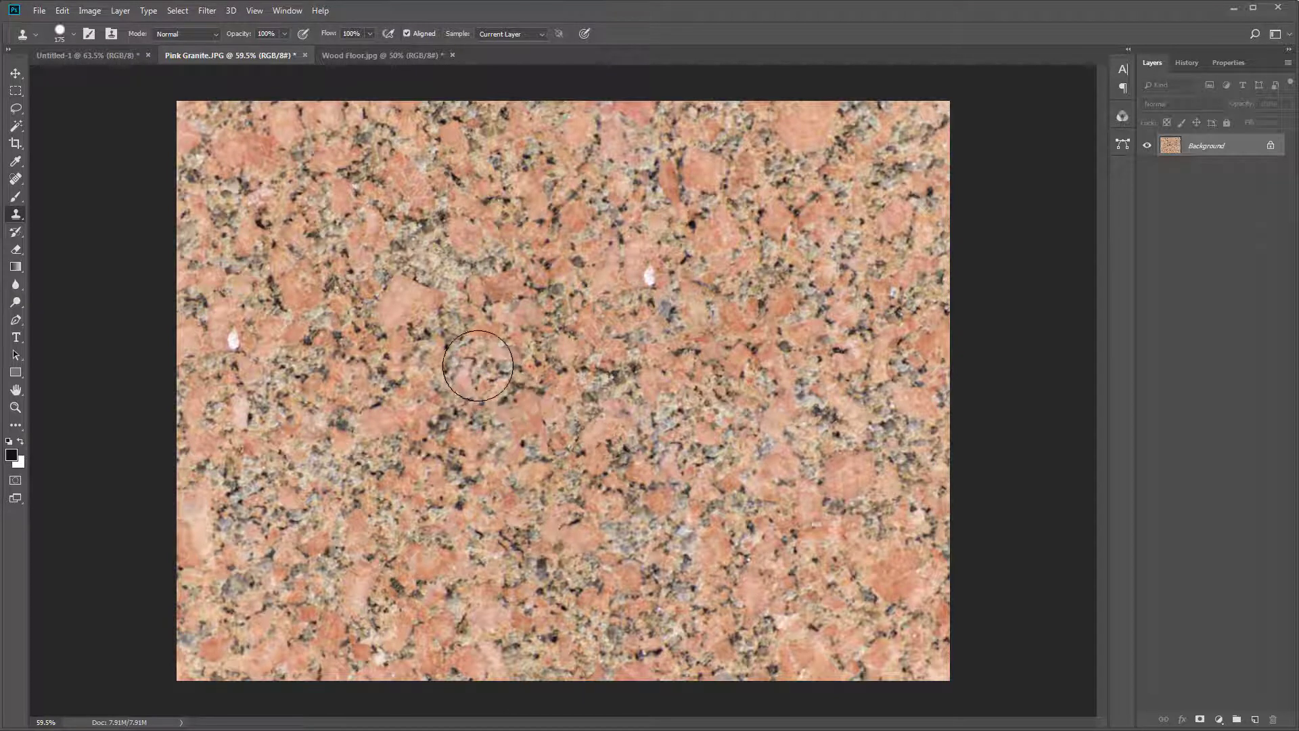
Reduce the clone brush to 90 px and clone nearby granite over the two white spots.
{"action": "key", "text": "["}
{"action": "key", "text": "["}
{"action": "key", "text": "["}
{"action": "key", "text": "["}
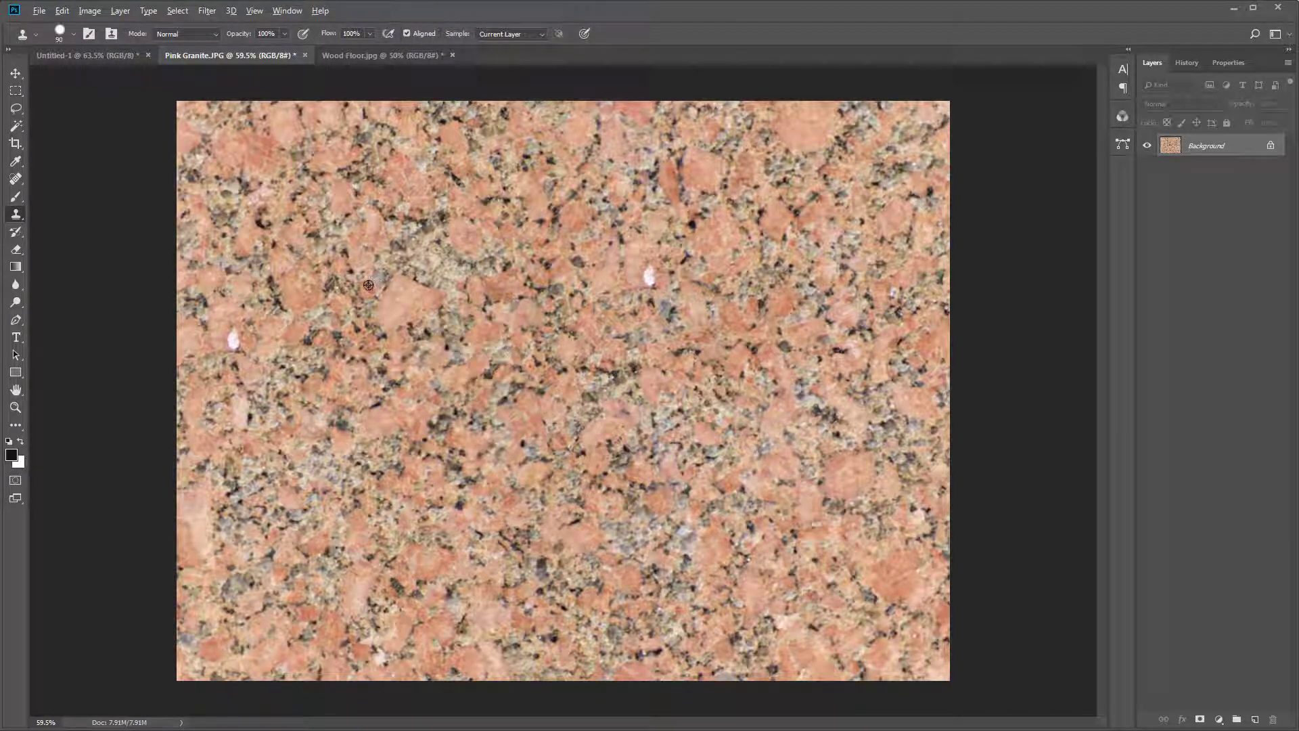
{"action": "left_click_drag", "start_coordinate": [223, 339], "coordinate": [242, 349]}
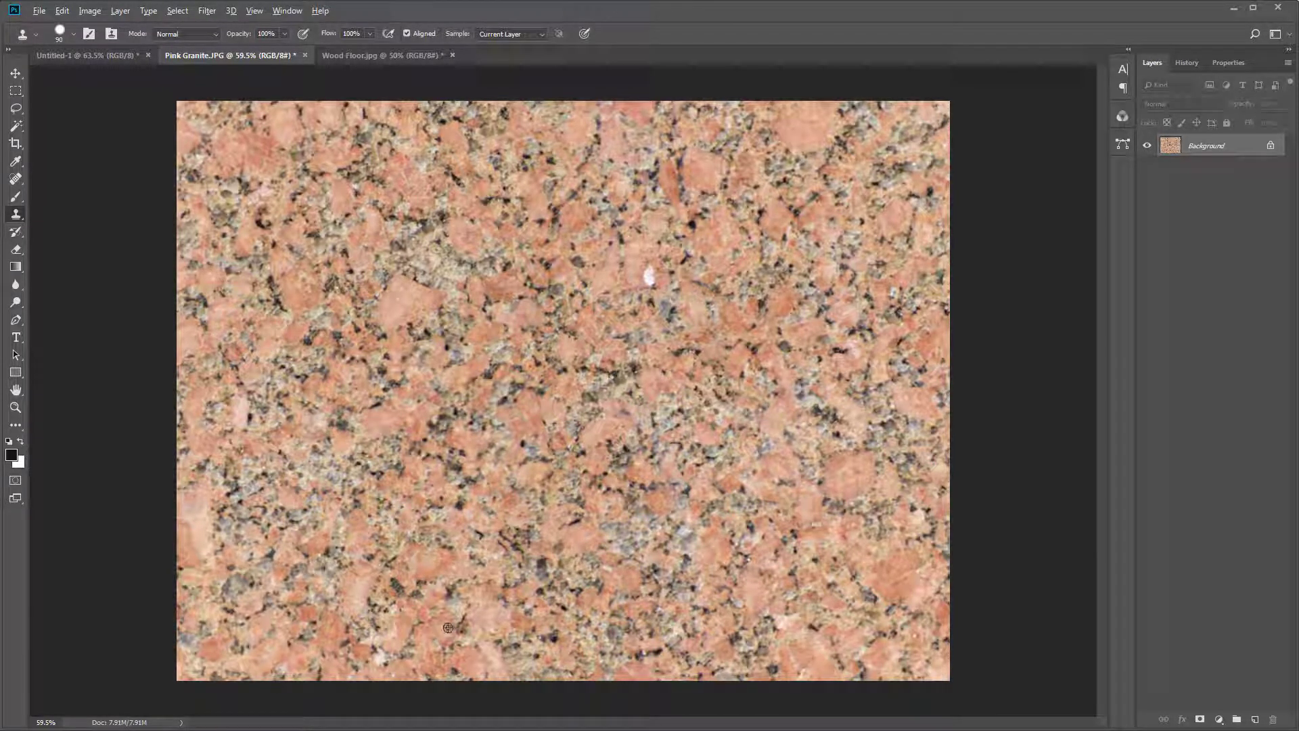
{"action": "left_click", "coordinate": [390, 598], "text": "alt"}
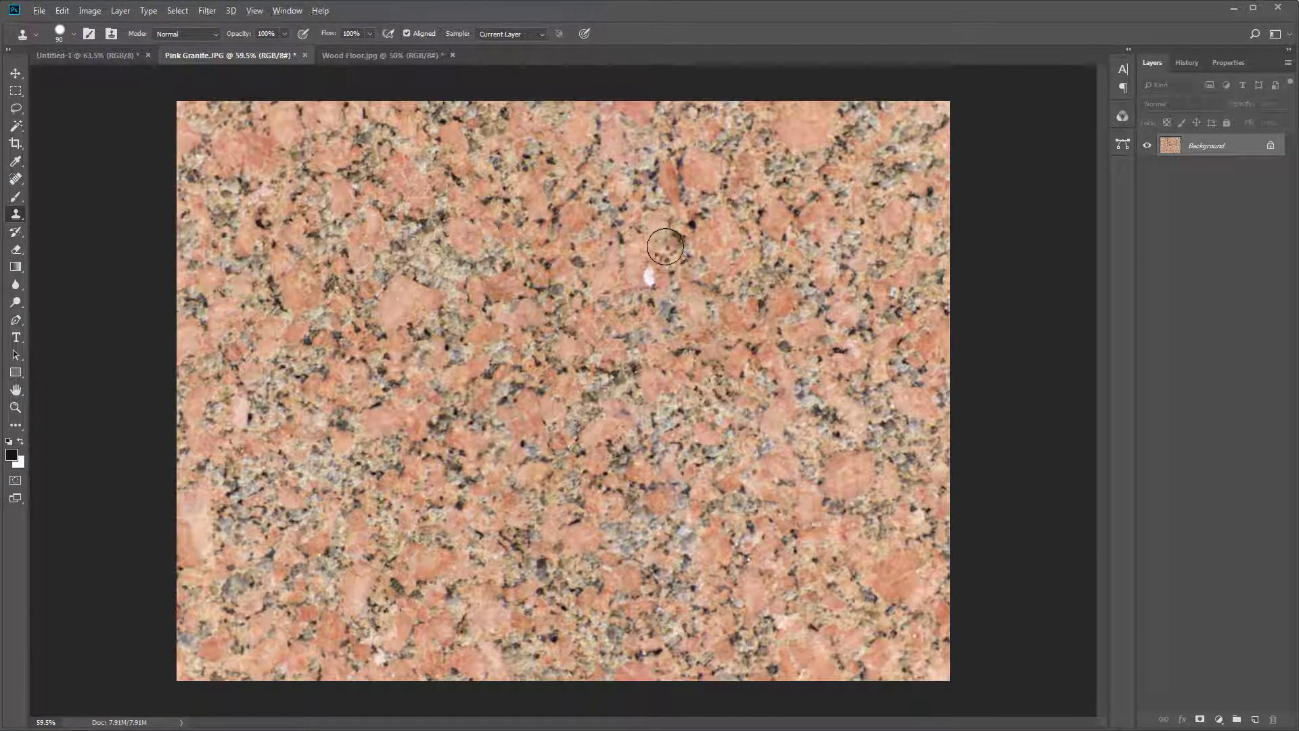
{"action": "left_click_drag", "start_coordinate": [648, 265], "coordinate": [655, 280]}
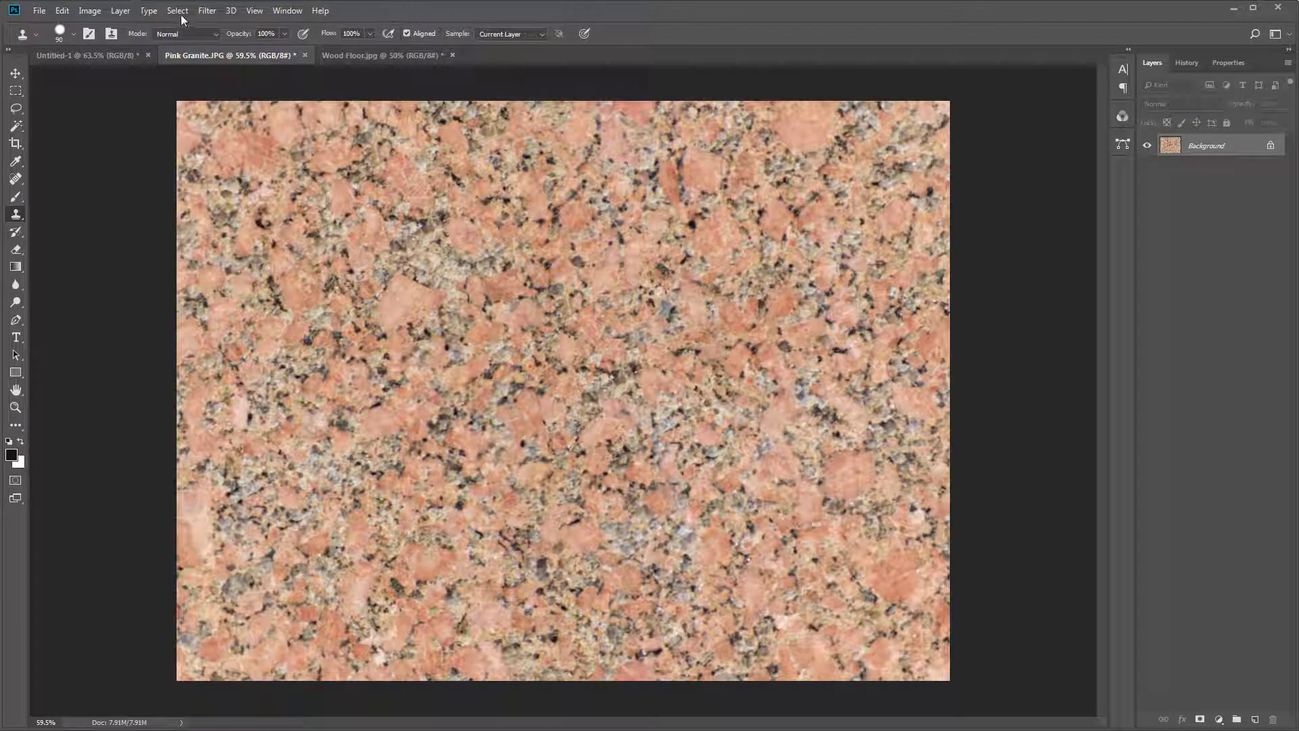
Apply the Offset filter with wrap around, +349 pixels horizontally and +166 pixels vertically, to check for remaining seams.
{"action": "left_click", "coordinate": [207, 11]}
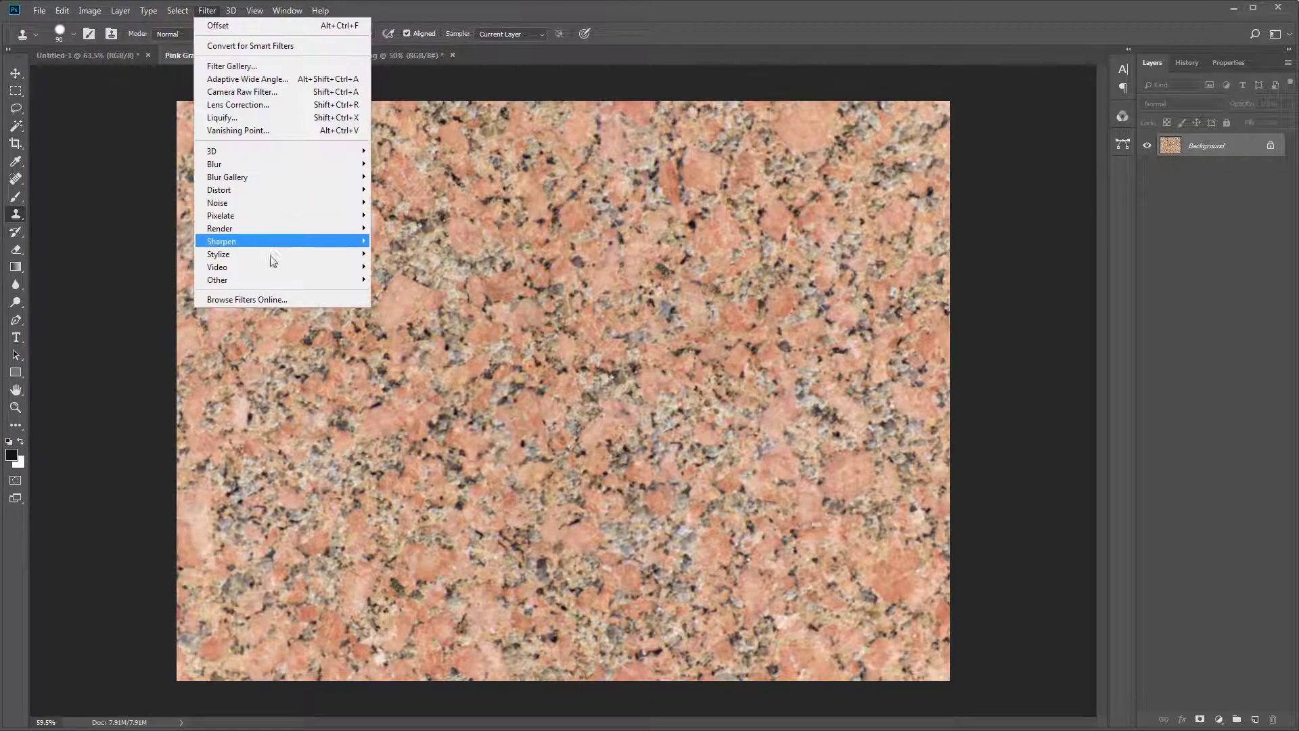
{"action": "mouse_move", "coordinate": [251, 285]}
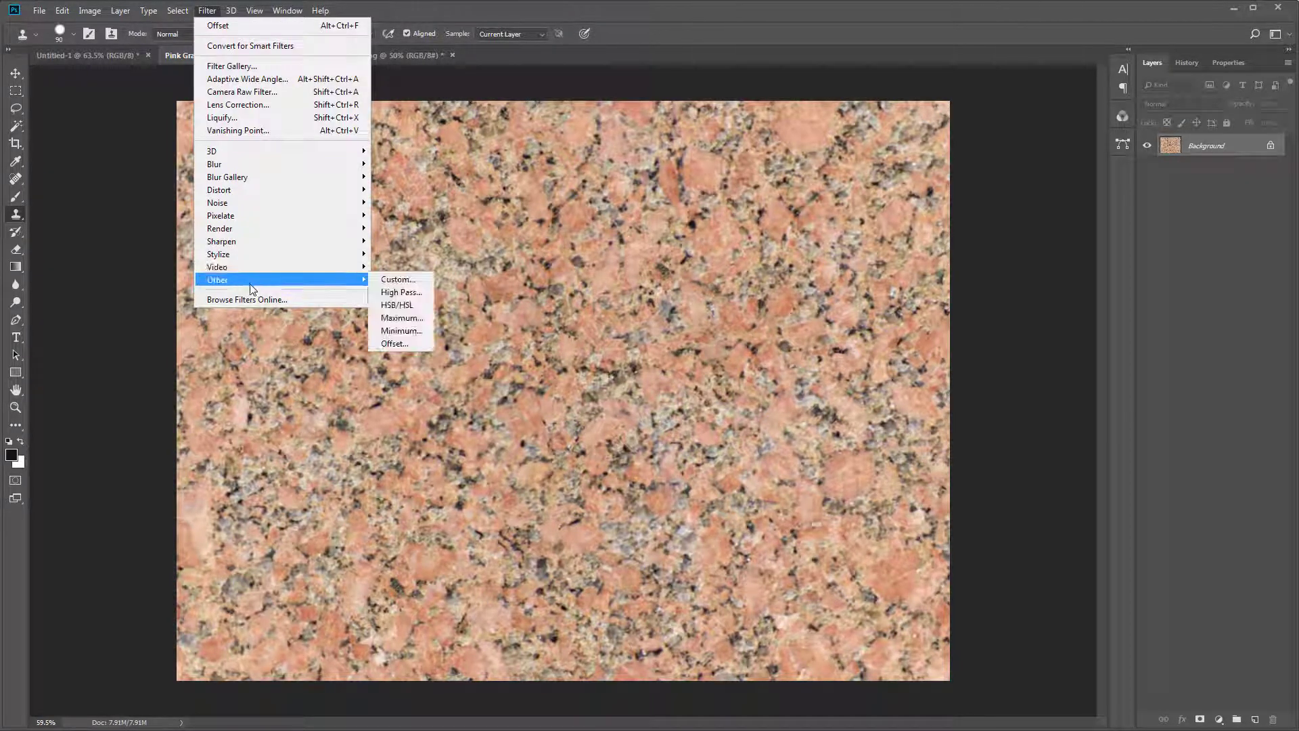
{"action": "left_click", "coordinate": [399, 344]}
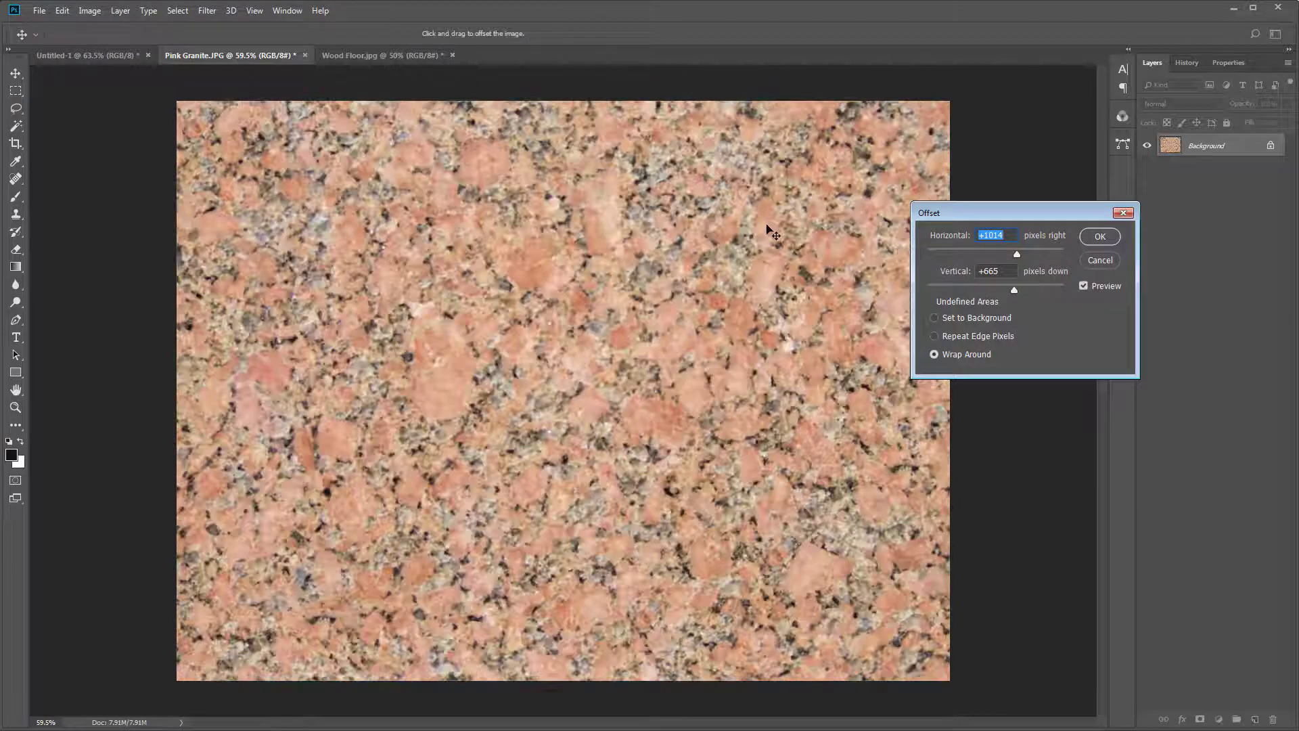
{"action": "left_click_drag", "start_coordinate": [1007, 257], "coordinate": [999, 291]}
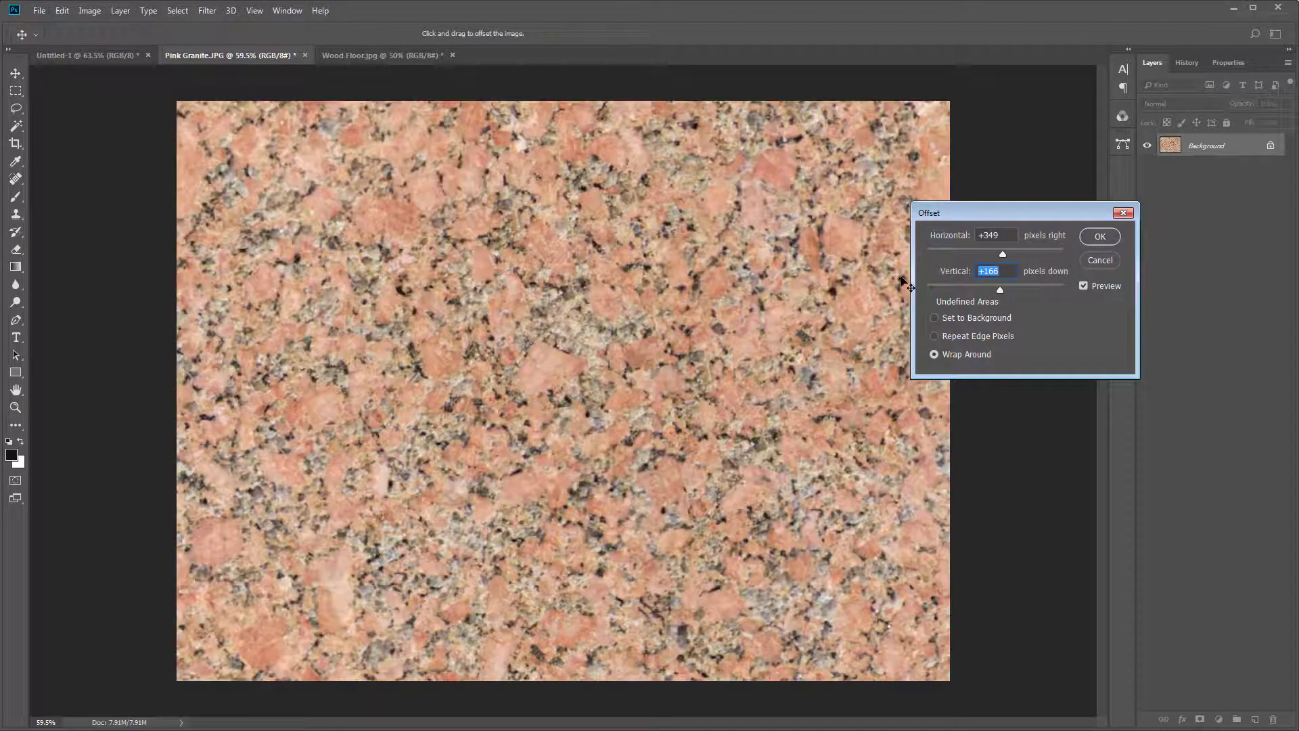
{"action": "left_click", "coordinate": [1097, 238]}
Save Pink Granite.JPG as a baseline standard JPEG at quality 8 (High).
{"action": "key", "text": "s"}
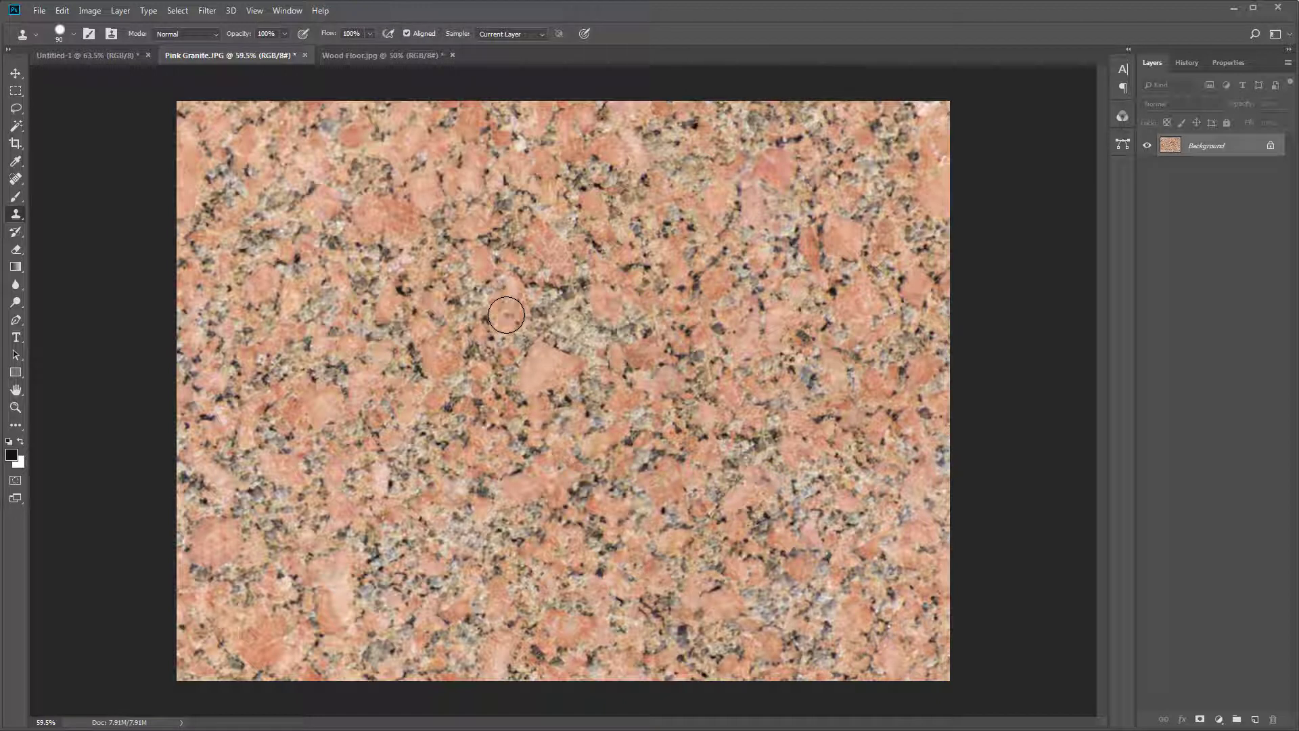
{"action": "key", "text": "ctrl+s"}
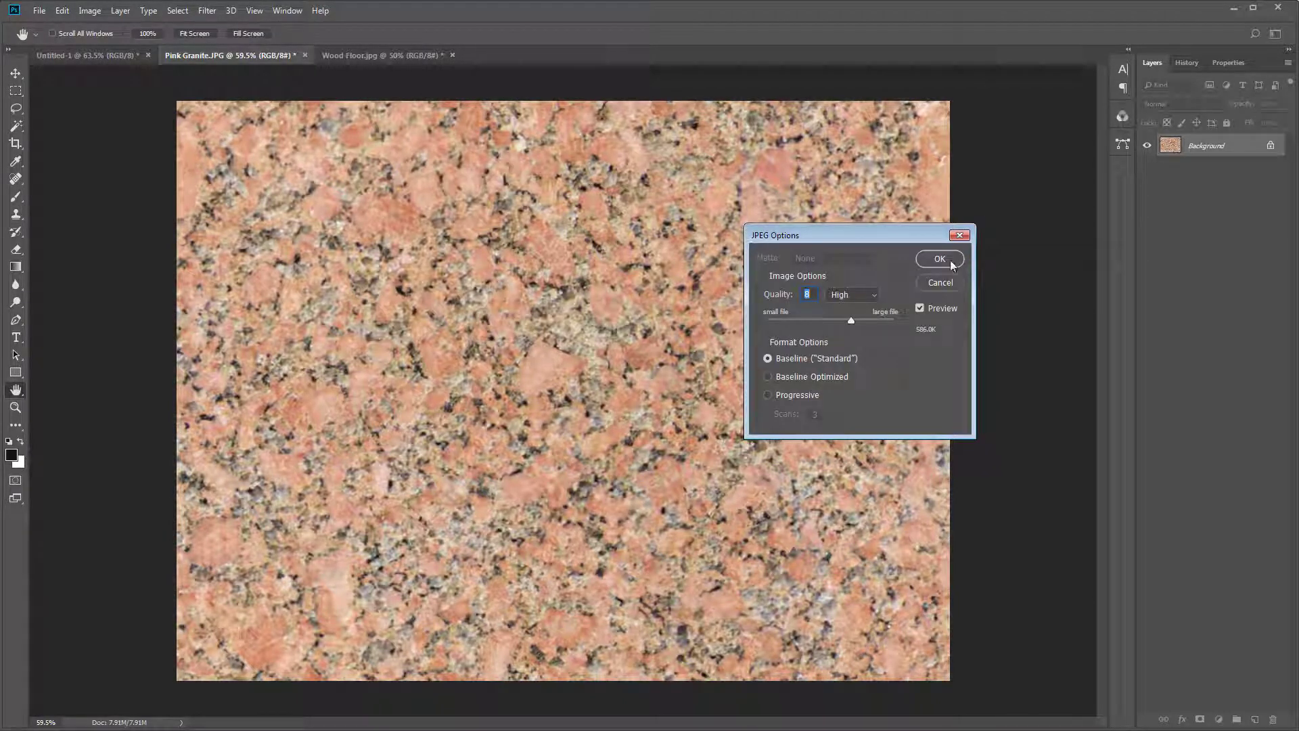
{"action": "left_click", "coordinate": [933, 260]}
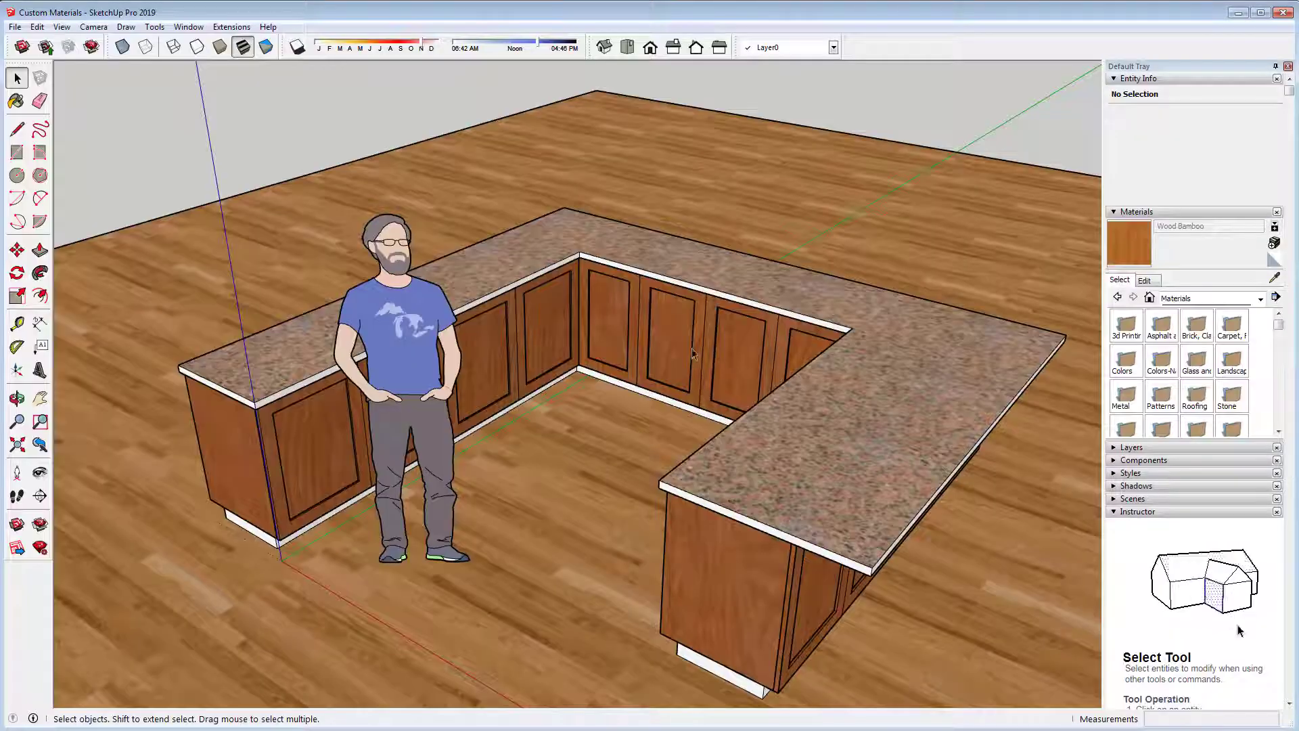
Switch to SketchUp and reload the in-model Pink Granite material's texture from the edited Pink Granite image on the Desktop.
{"action": "left_click", "coordinate": [1149, 299]}
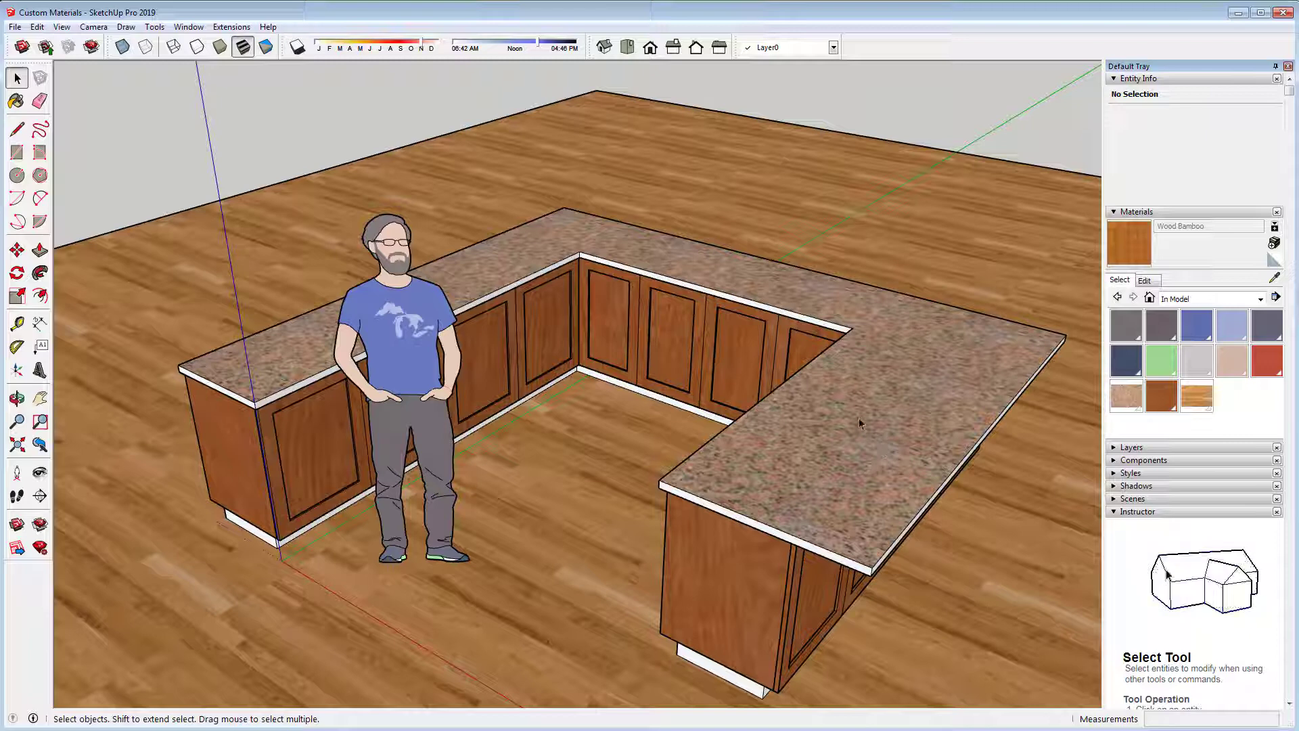
{"action": "left_click", "coordinate": [1125, 400]}
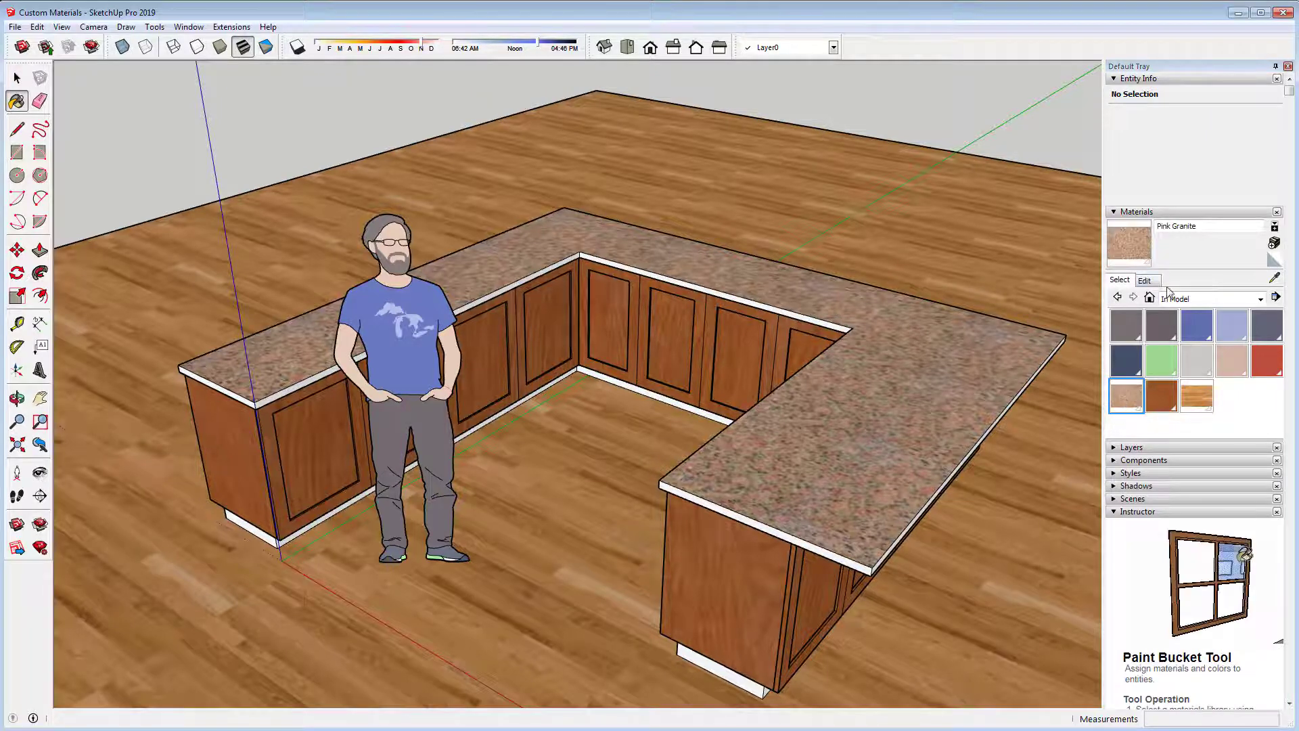
{"action": "left_click", "coordinate": [1144, 280]}
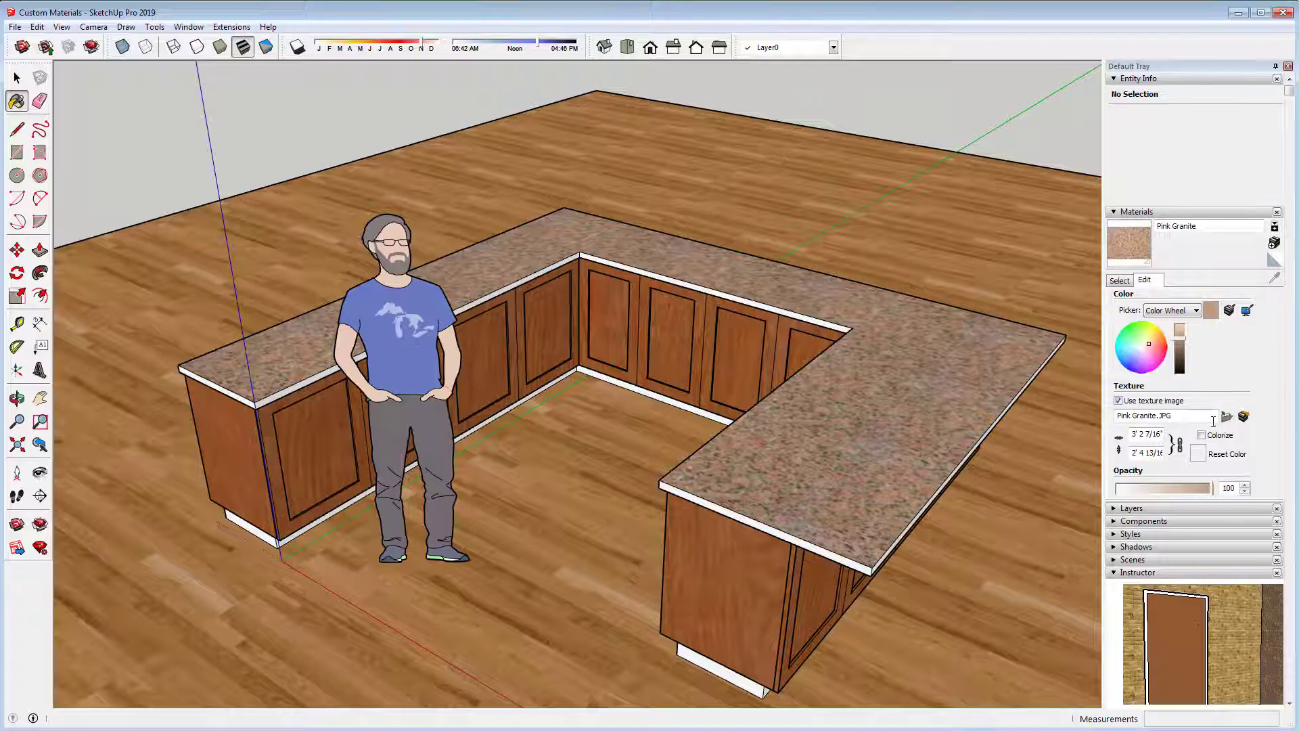
{"action": "left_click", "coordinate": [1226, 416]}
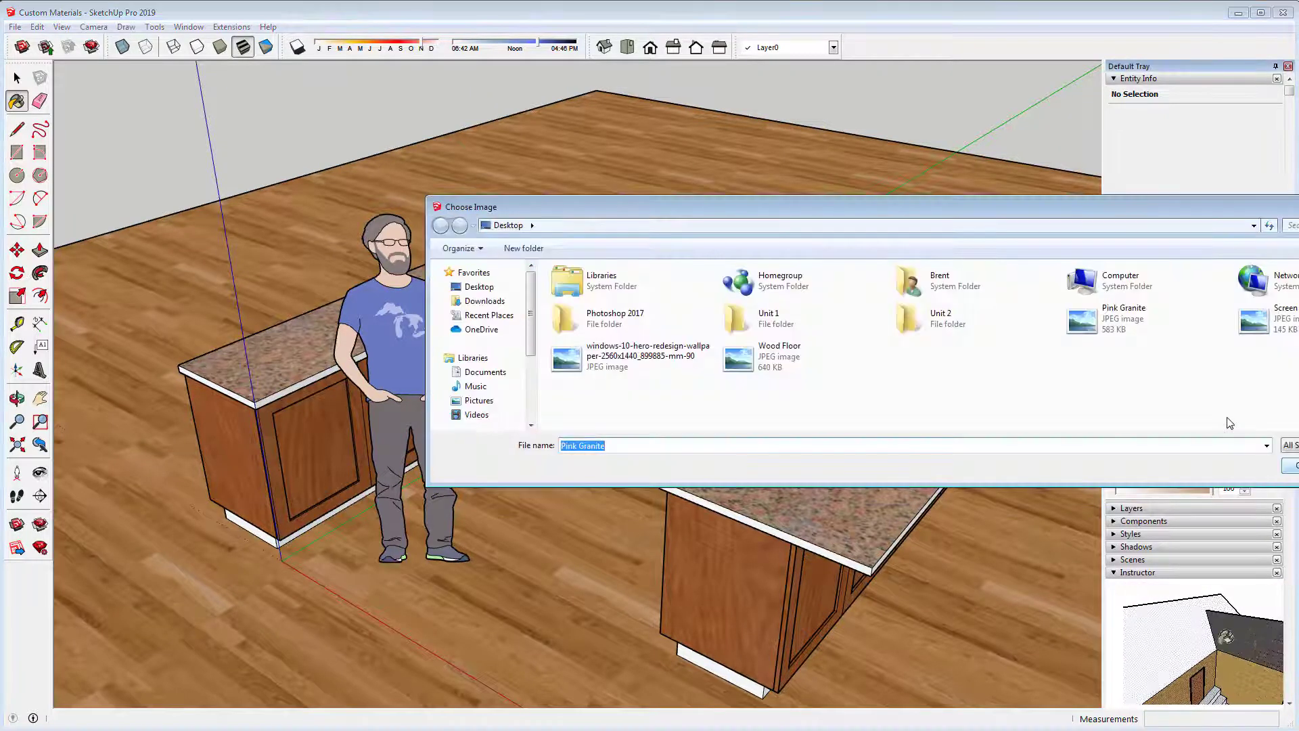
{"action": "left_click", "coordinate": [1085, 324]}
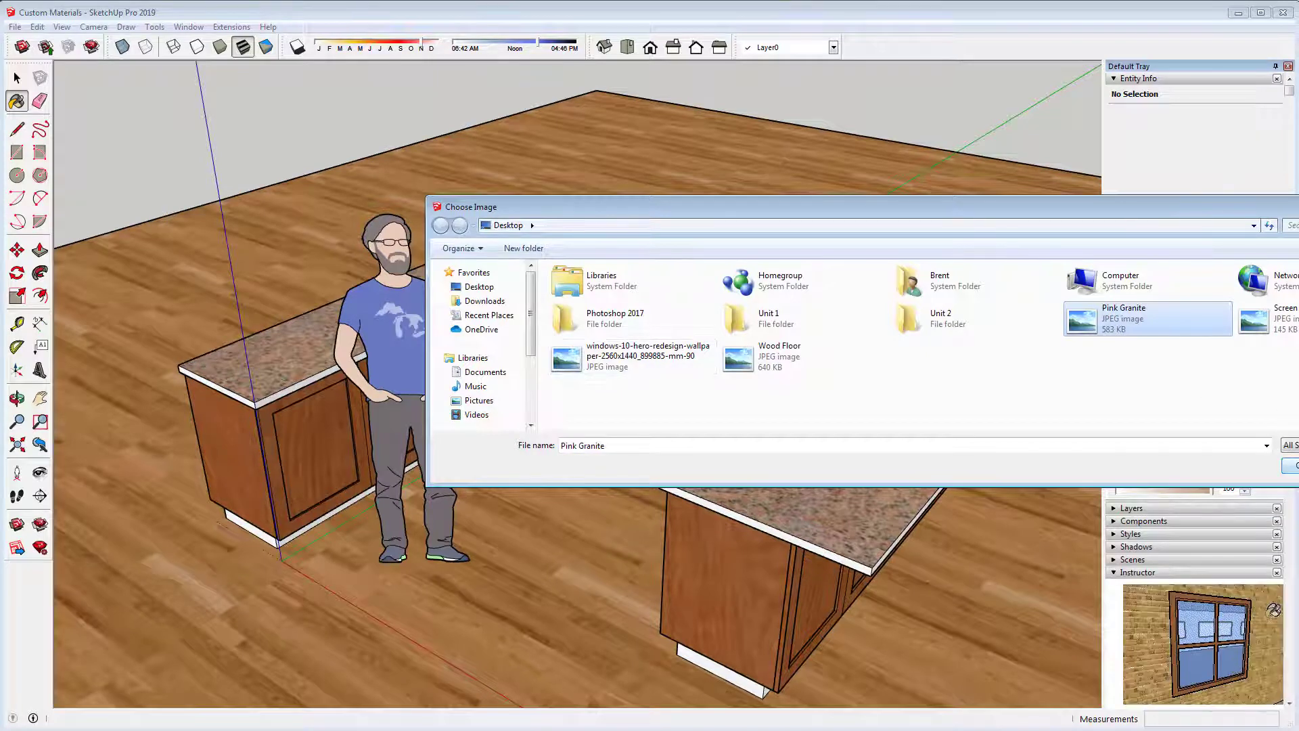
{"action": "left_click", "coordinate": [1290, 466]}
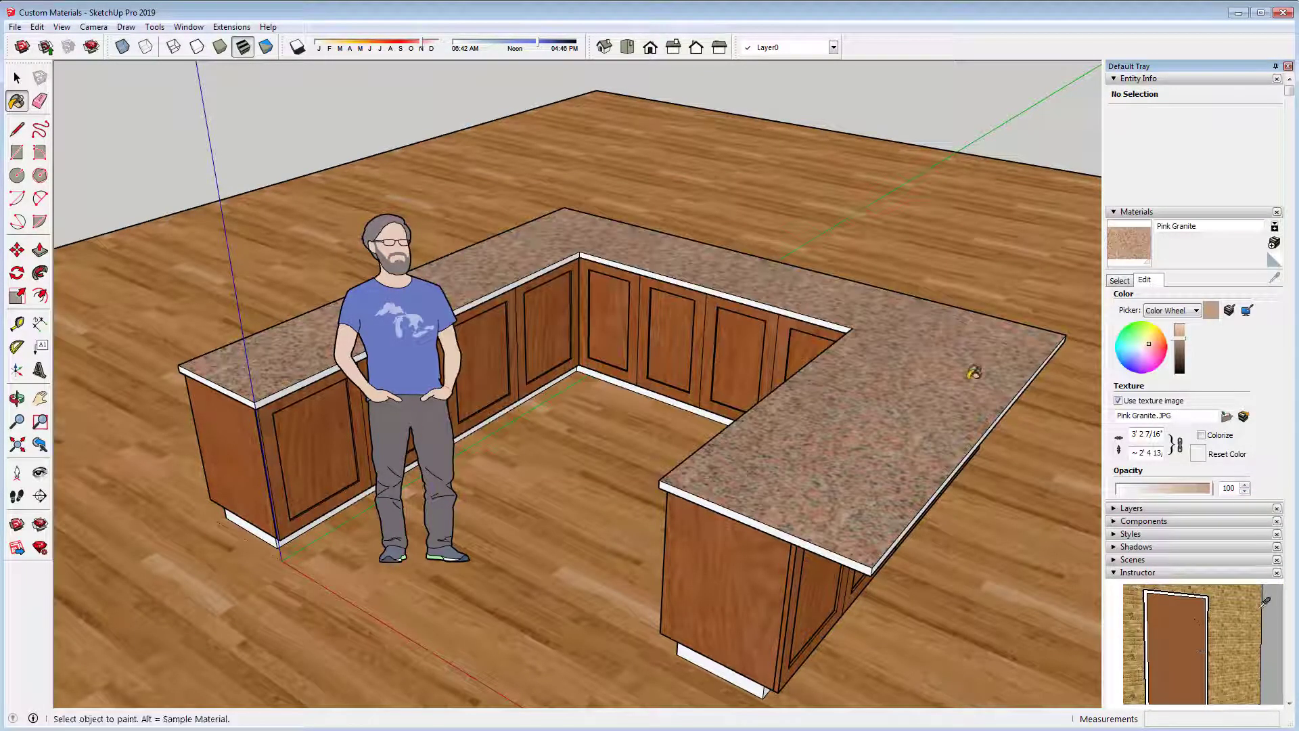
Set the Pink Granite texture's width to 30 inches with the aspect ratio locked.
{"action": "key", "text": "o"}
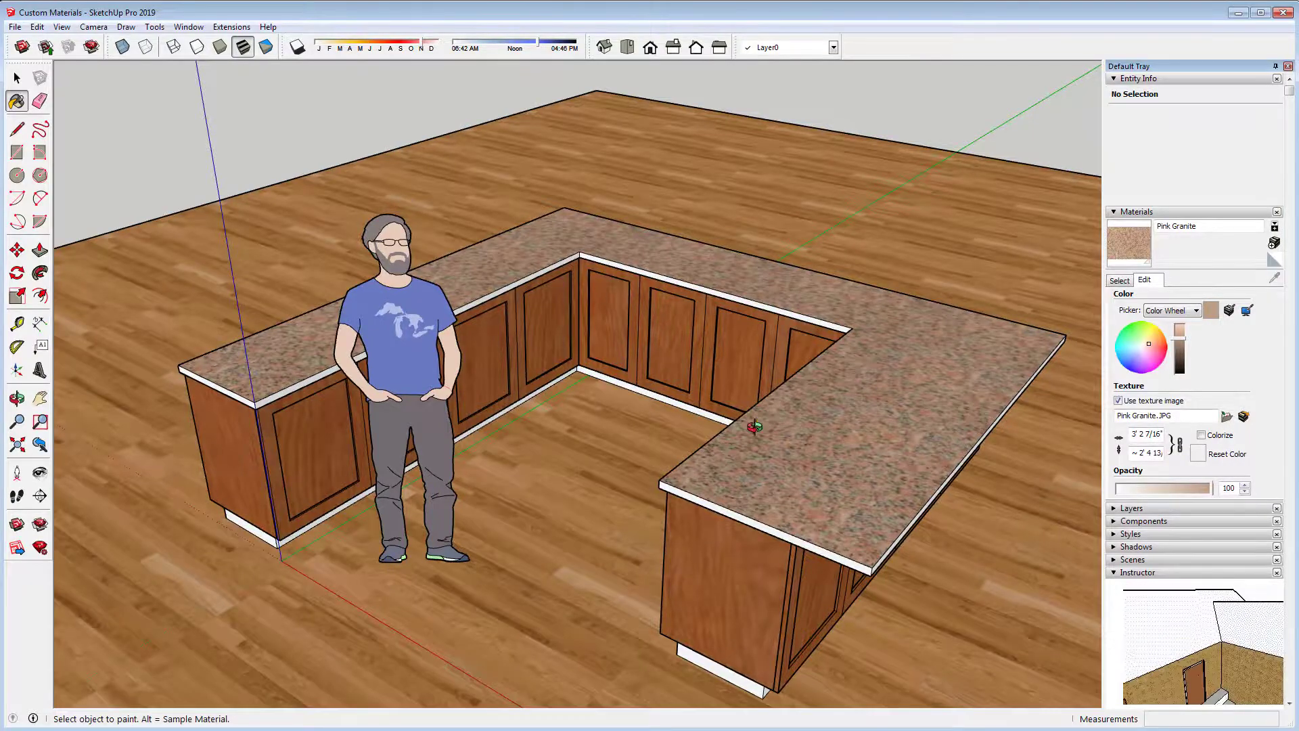
{"action": "mouse_move", "coordinate": [748, 426]}
{"action": "left_mouse_down"}
{"action": "mouse_move", "coordinate": [807, 555]}
{"action": "mouse_move", "coordinate": [789, 542]}
{"action": "mouse_move", "coordinate": [794, 498]}
{"action": "mouse_move", "coordinate": [770, 462]}
{"action": "mouse_move", "coordinate": [704, 519]}
{"action": "left_mouse_up"}
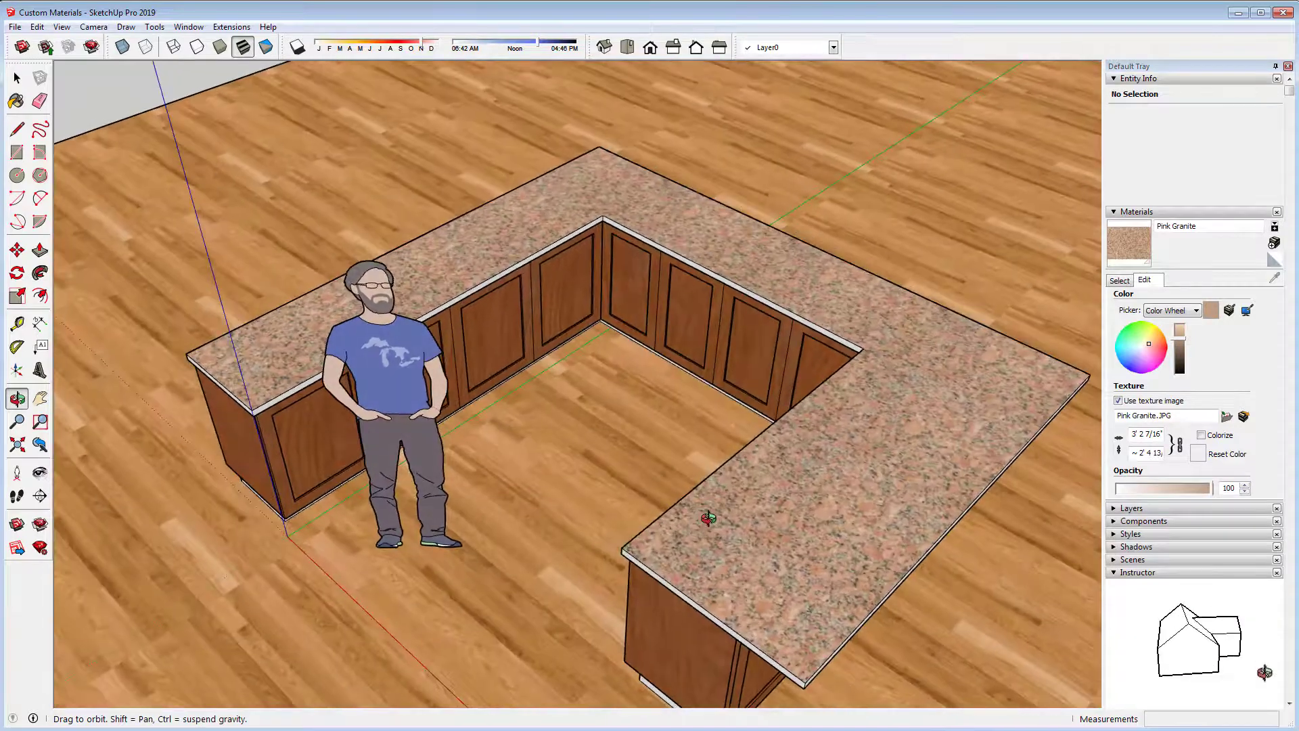
{"action": "key", "text": "b"}
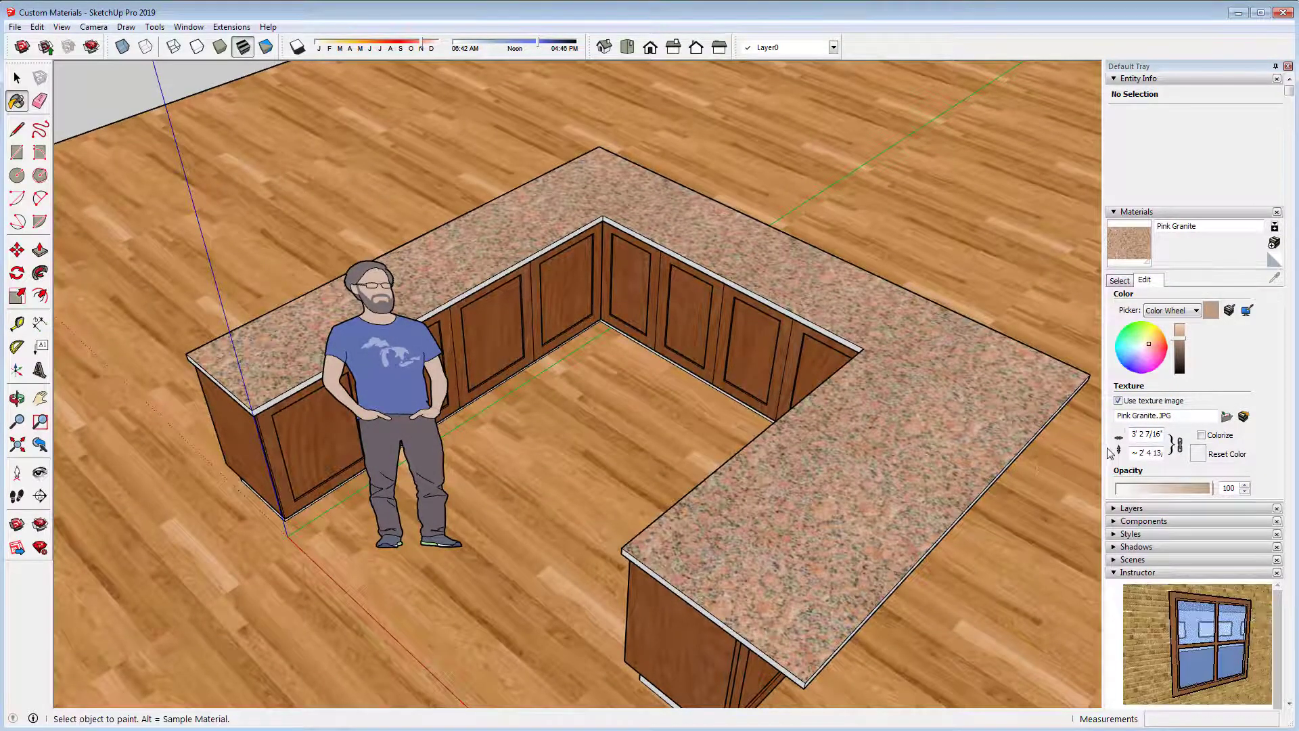
{"action": "left_click_drag", "start_coordinate": [1131, 434], "coordinate": [1208, 446]}
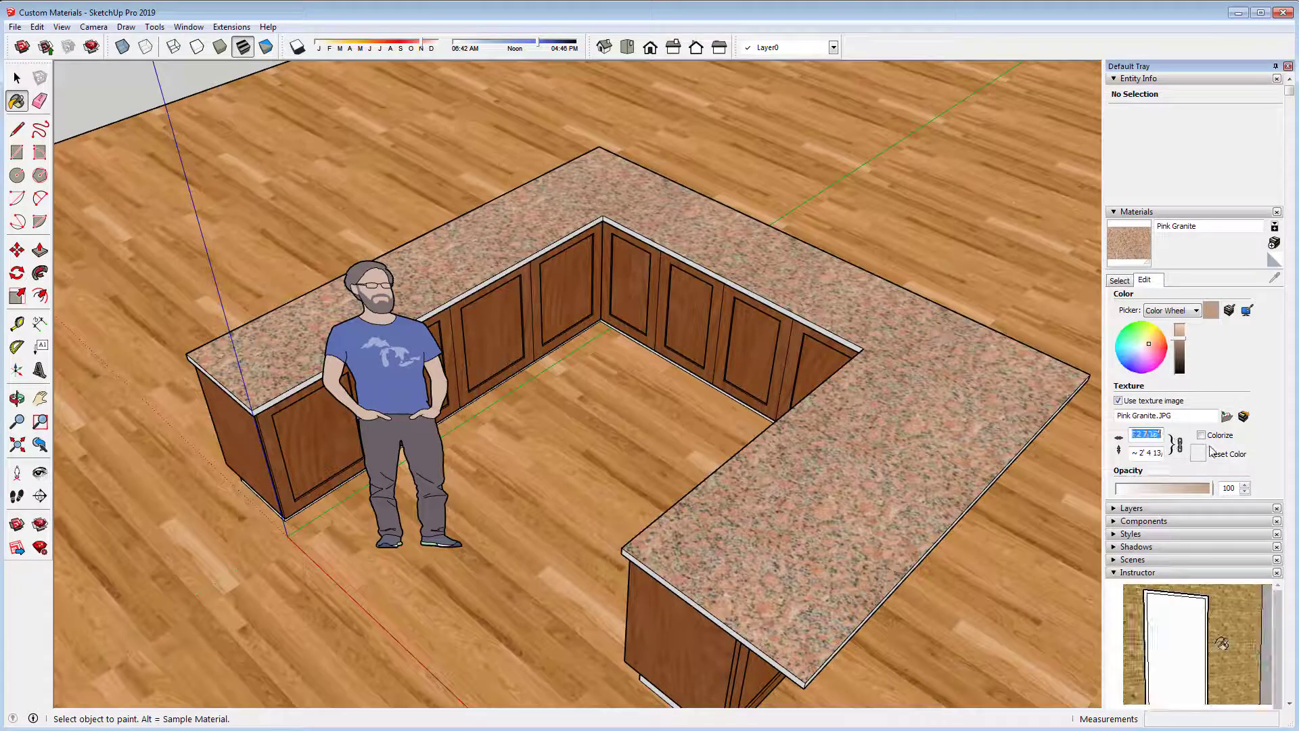
{"action": "type", "text": "30"}
{"action": "key", "text": "Return"}
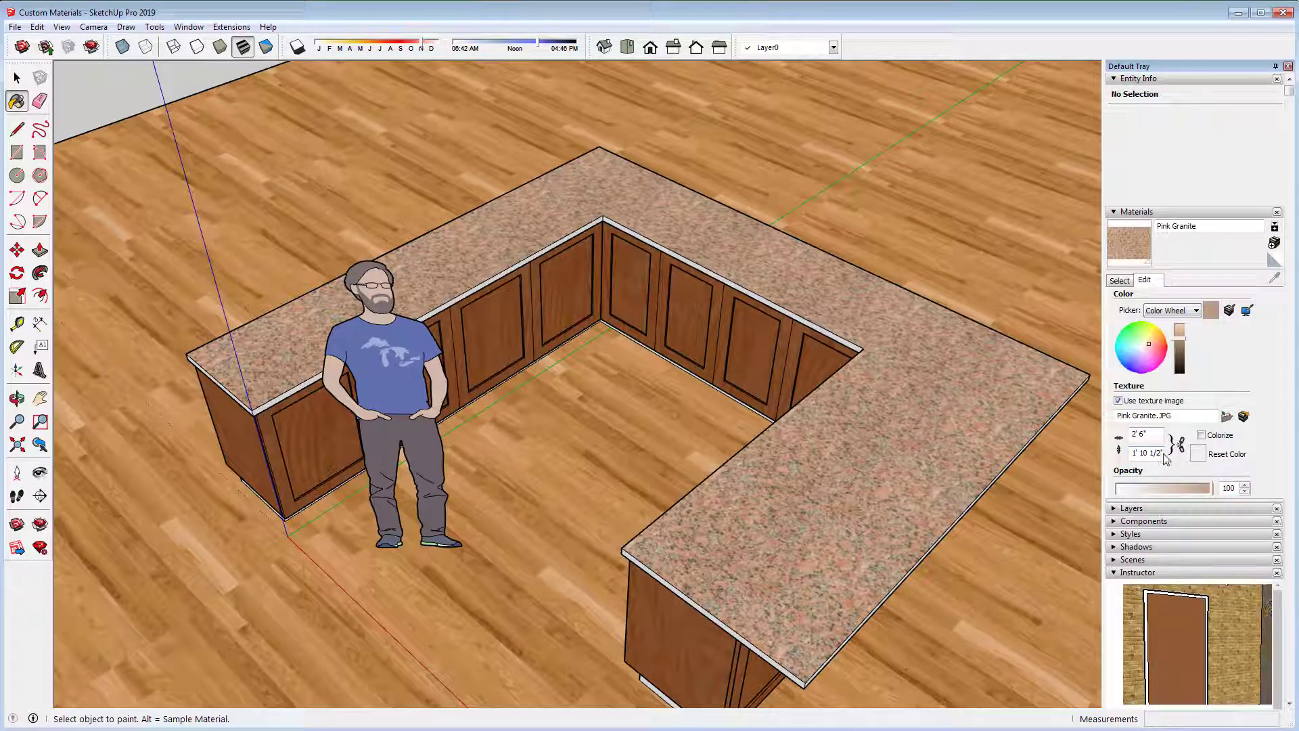
Set the granite texture's height to 30 inches with the aspect ratio unlocked.
{"action": "left_click", "coordinate": [1161, 454]}
{"action": "type", "text": "3"}
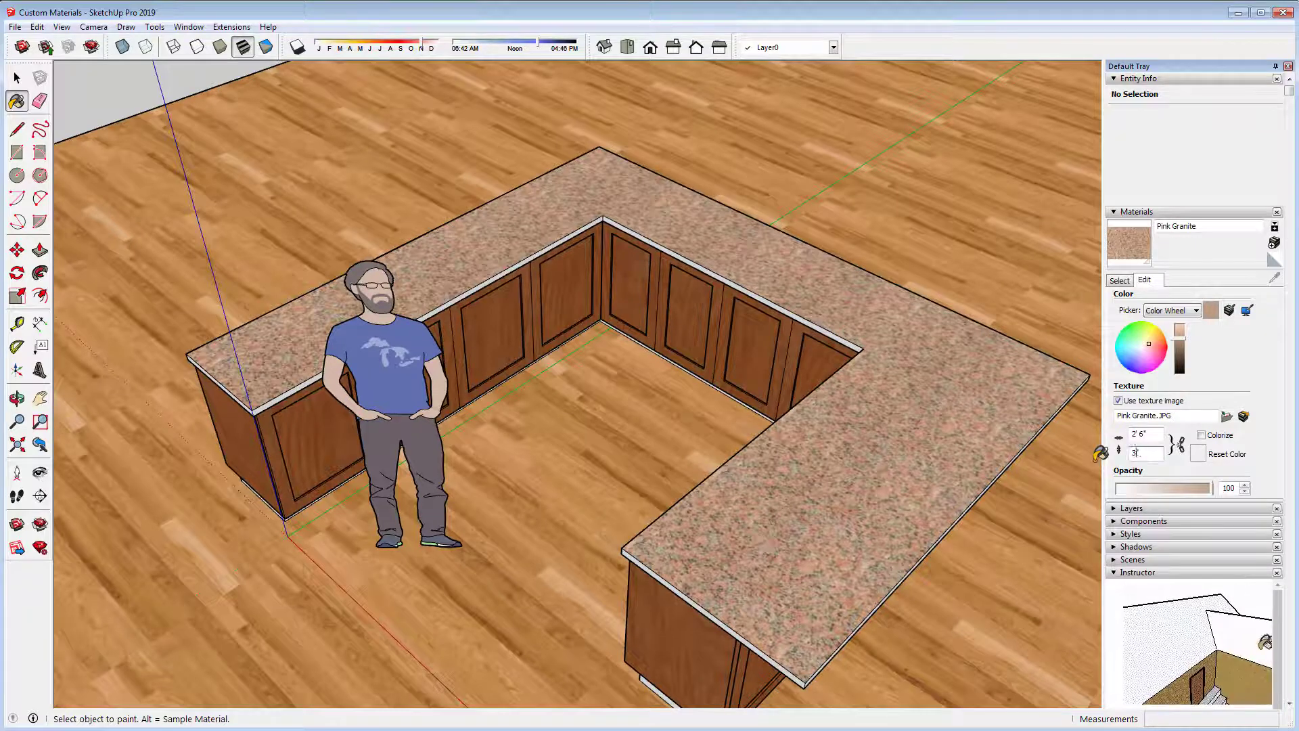
{"action": "type", "text": "0"}
{"action": "key", "text": "Return"}
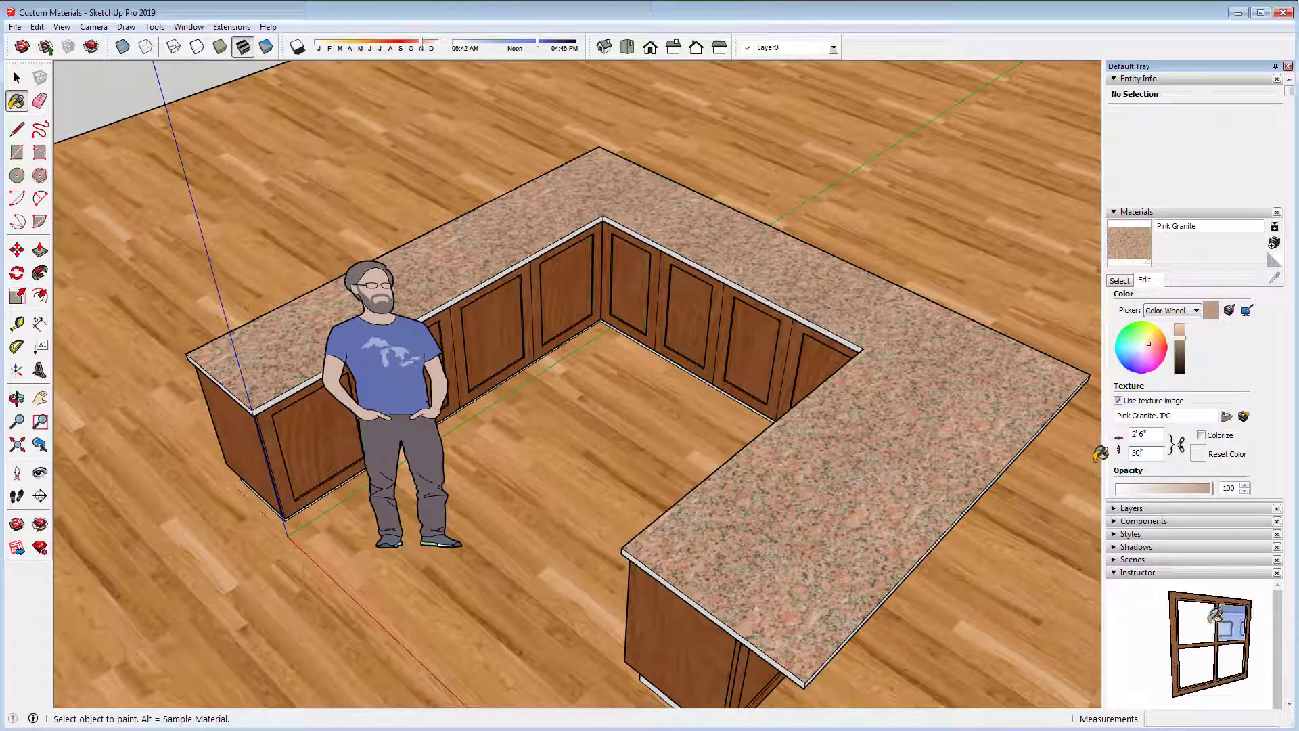
Lock the granite texture's aspect ratio again and set its width to 24 inches.
{"action": "left_click", "coordinate": [1180, 446]}
{"action": "double_click", "coordinate": [1151, 435]}
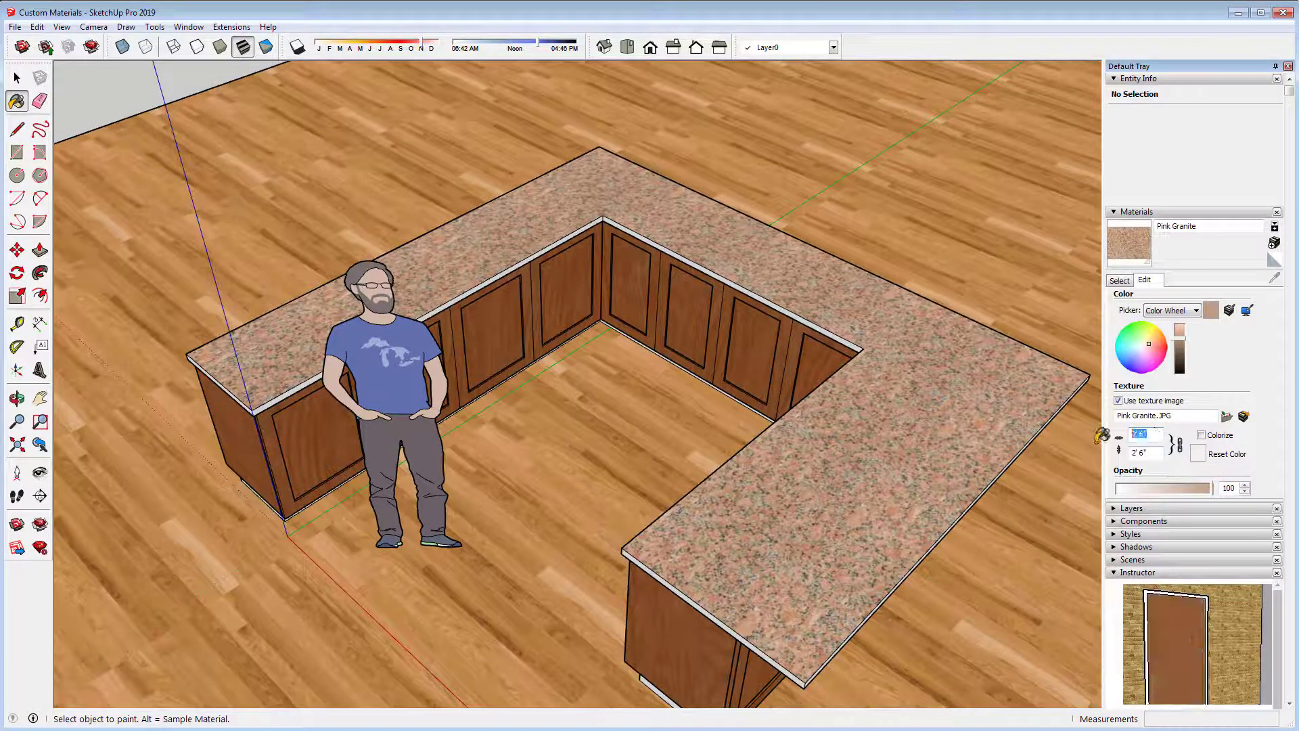
{"action": "type", "text": "24"}
{"action": "key", "text": "Return"}
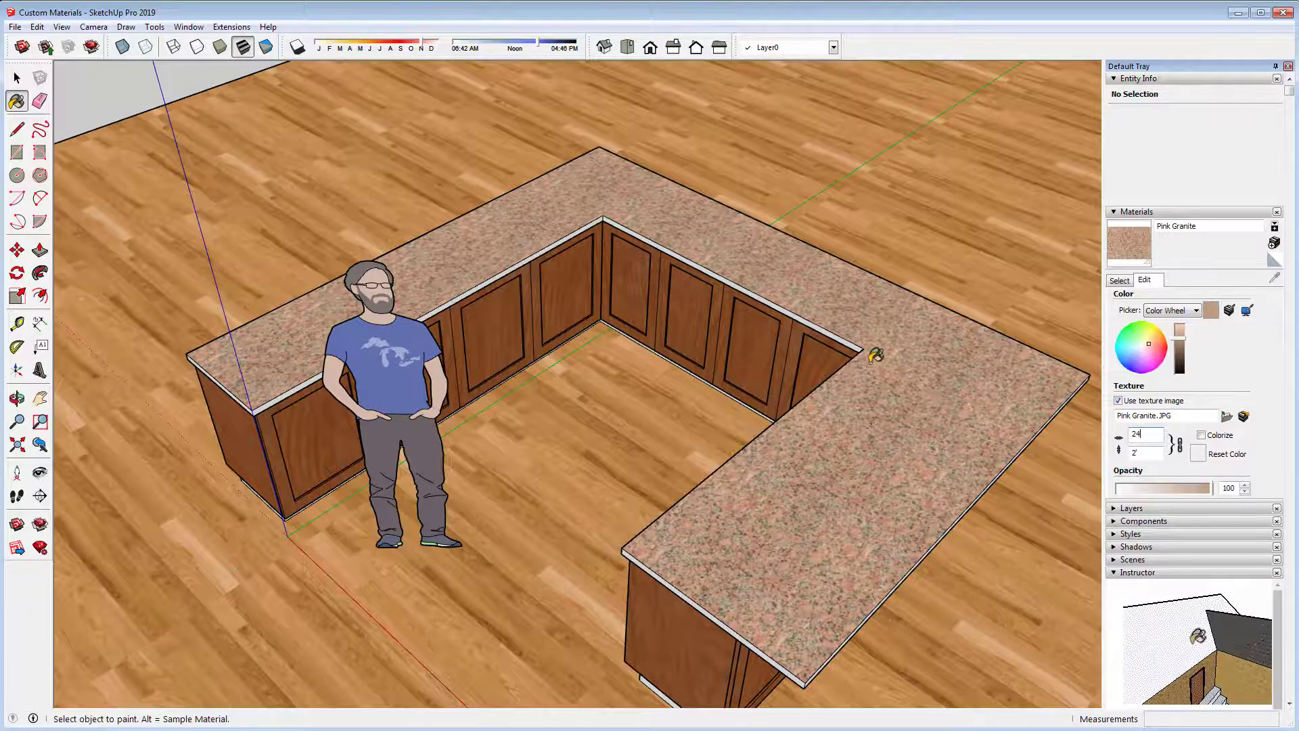
Paint the end and outer side edges of the peninsula countertop with the in-model Pink Granite material.
{"action": "left_click", "coordinate": [1121, 282]}
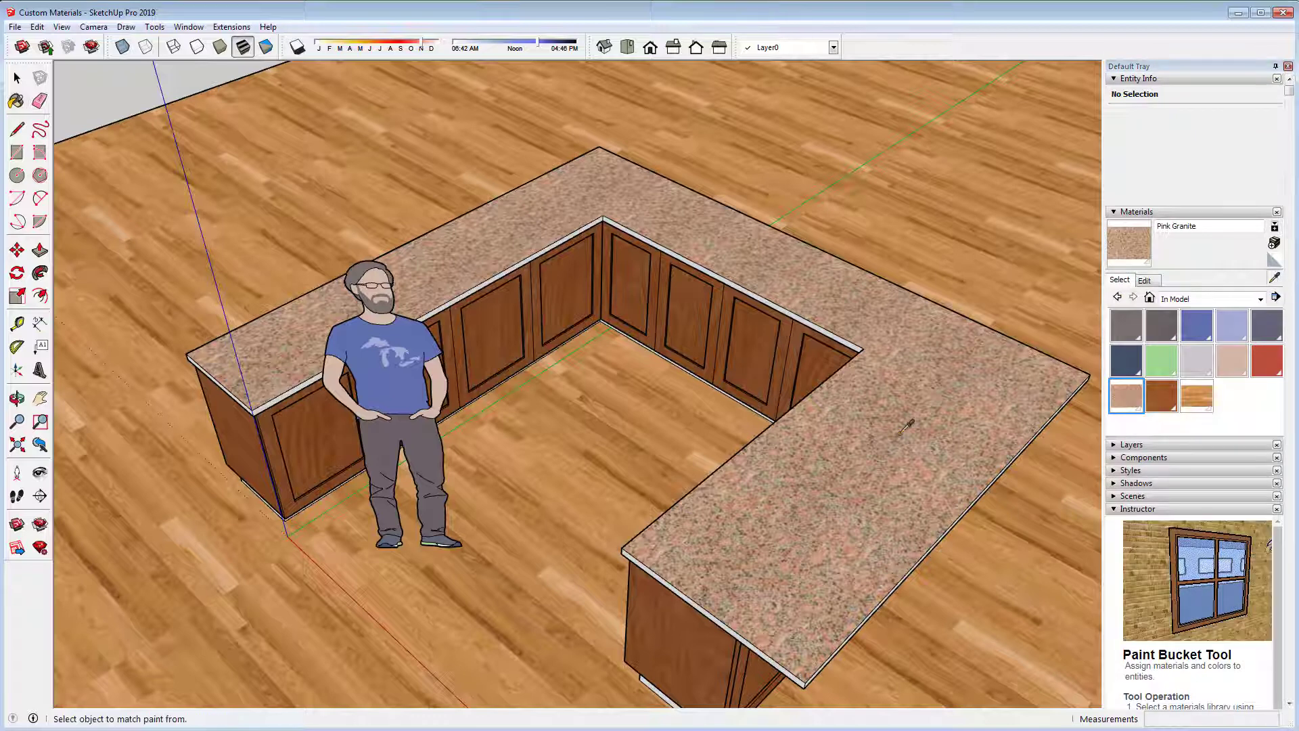
{"action": "left_click_drag", "start_coordinate": [760, 539], "coordinate": [777, 426]}
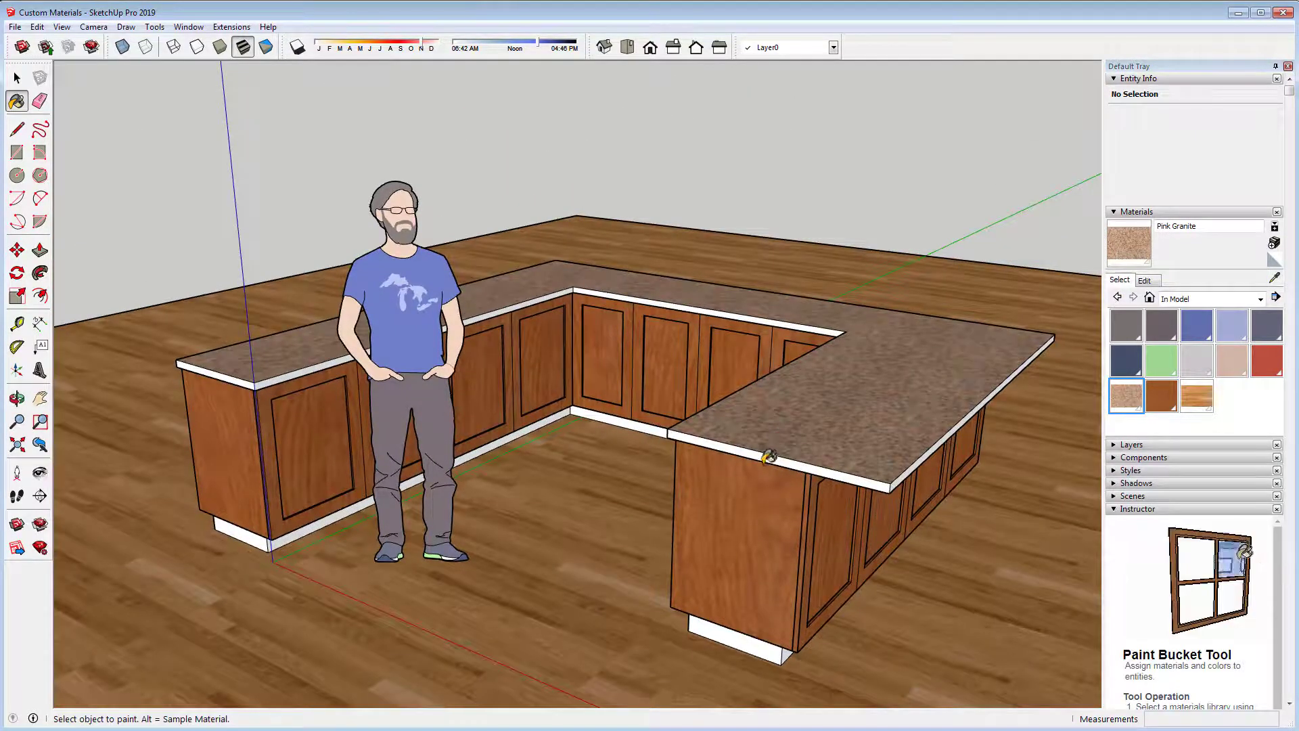
{"action": "left_click", "coordinate": [768, 451]}
{"action": "scroll", "coordinate": [888, 455], "scroll_direction": "up", "scroll_amount": 5}
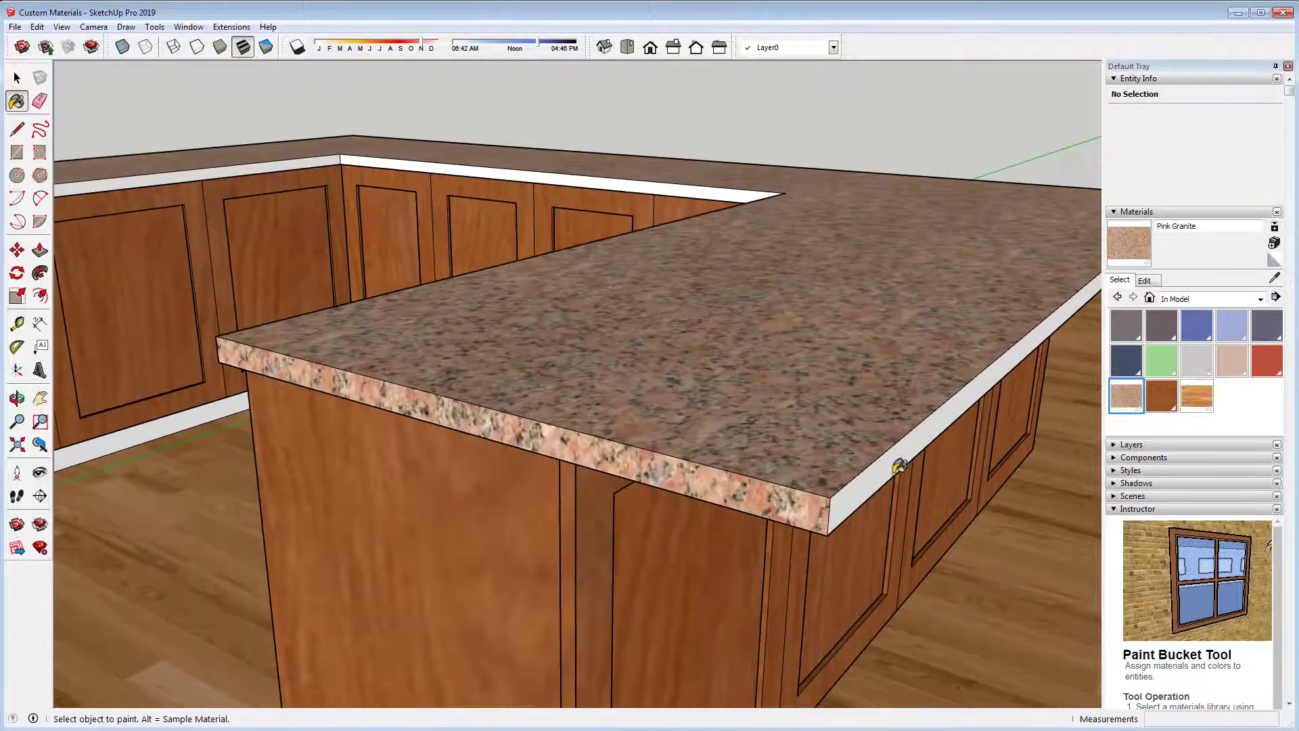
{"action": "left_click", "coordinate": [889, 467]}
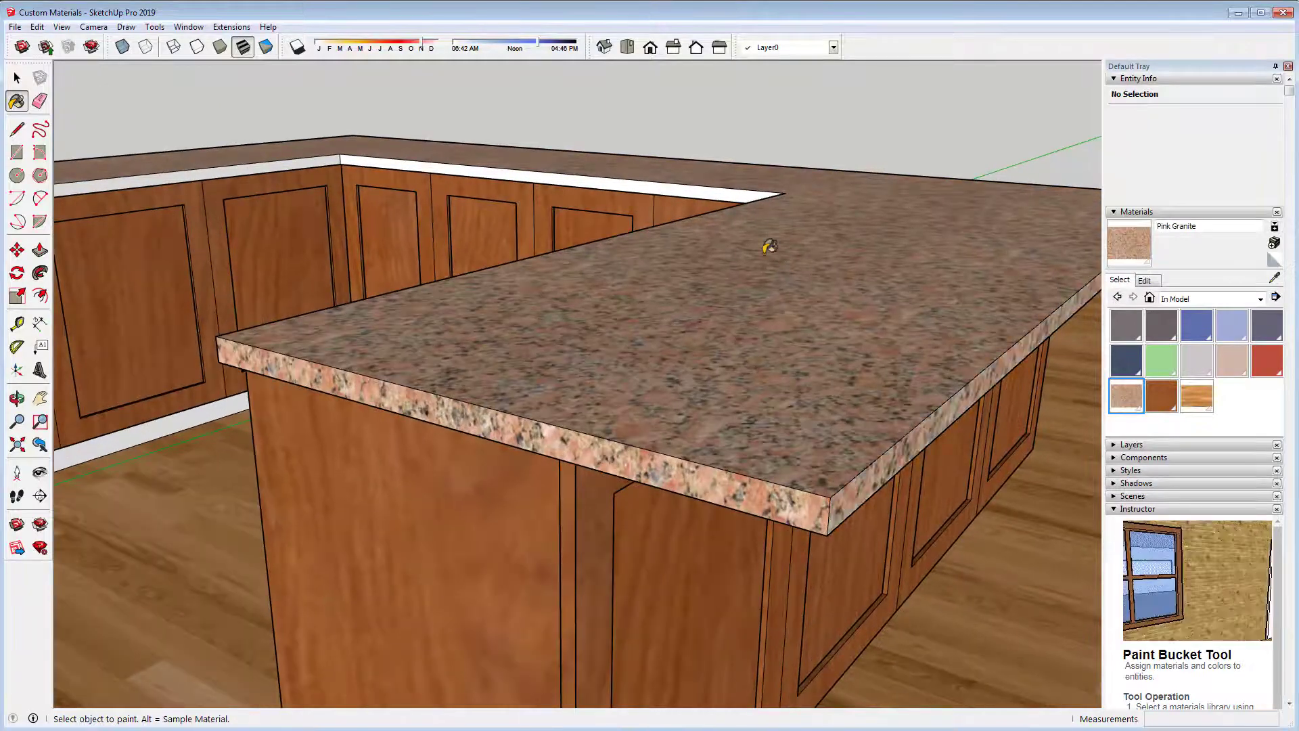
Paint the countertop's inner edges and the end edge beside the standing figure with Pink Granite.
{"action": "left_click", "coordinate": [741, 187]}
{"action": "left_click", "coordinate": [216, 165]}
{"action": "scroll", "coordinate": [914, 291], "scroll_direction": "down", "scroll_amount": 5}
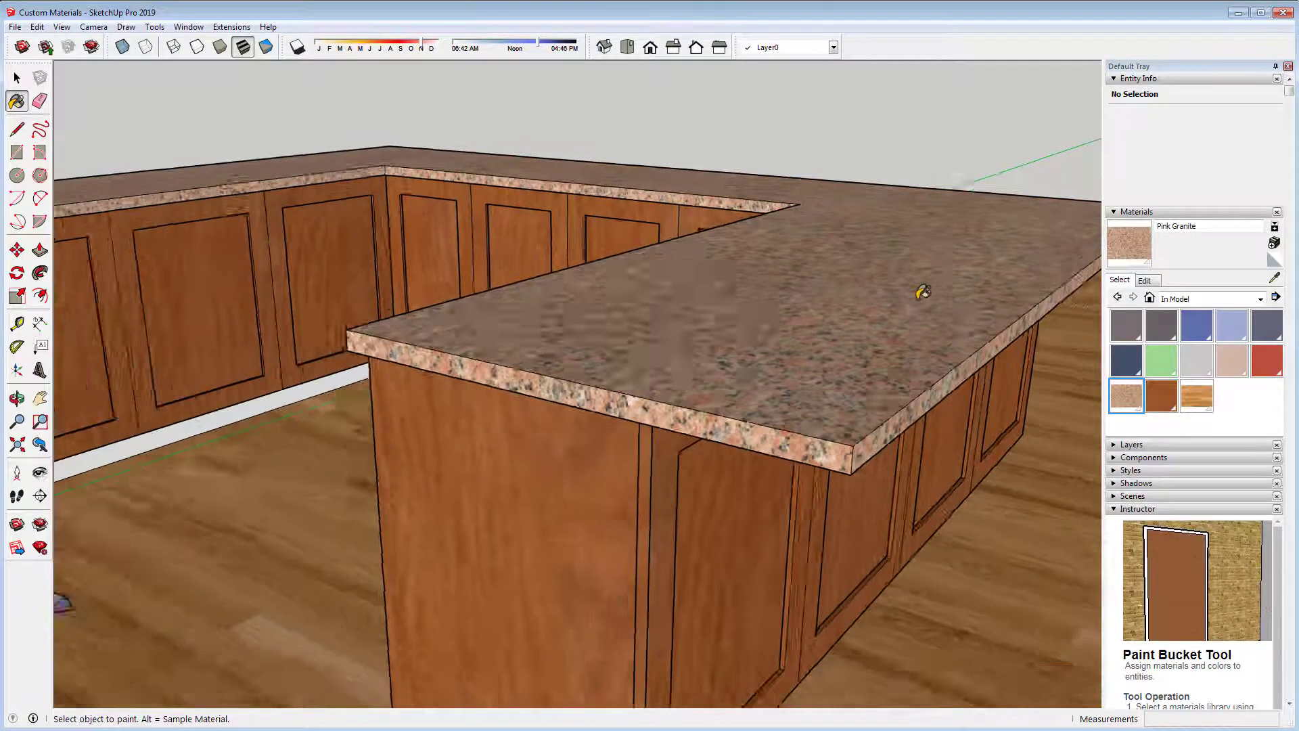
{"action": "scroll", "coordinate": [905, 291], "scroll_direction": "down", "scroll_amount": 2}
{"action": "scroll", "coordinate": [126, 246], "scroll_direction": "up", "scroll_amount": 5}
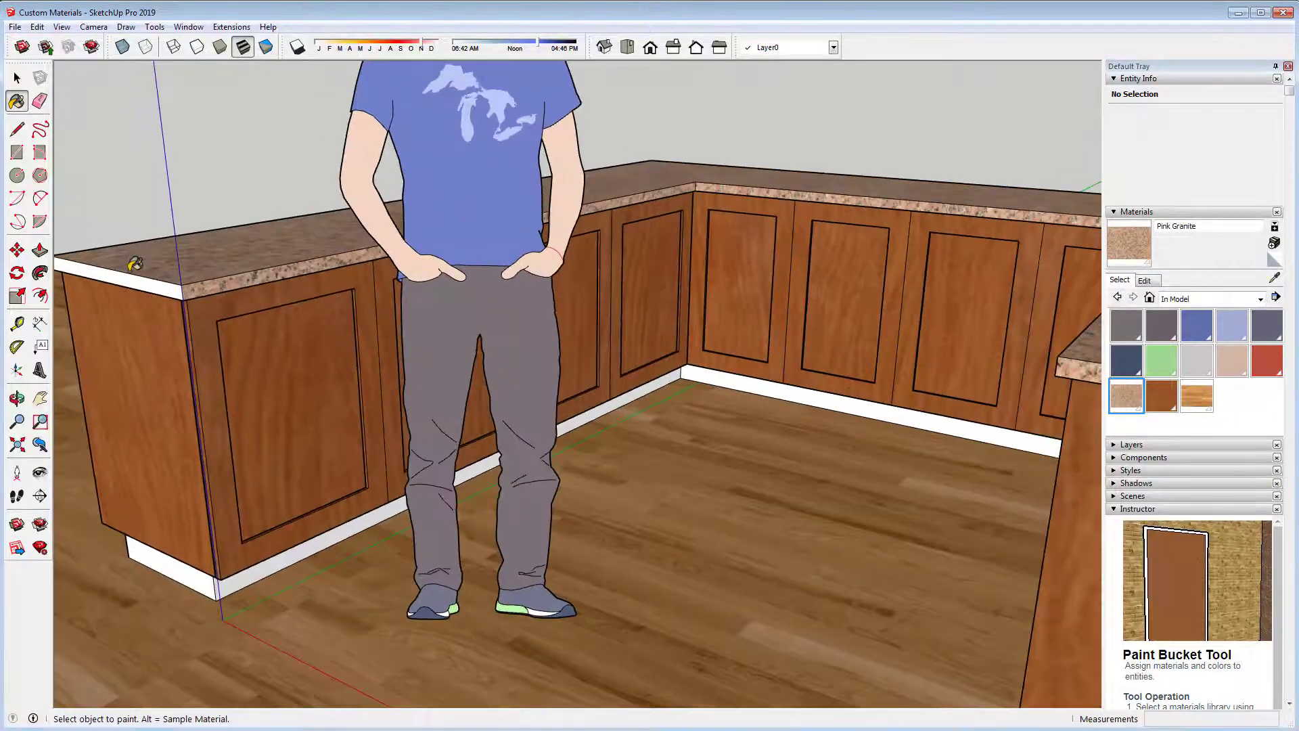
{"action": "left_click", "coordinate": [128, 271]}
{"action": "left_click_drag", "start_coordinate": [750, 331], "coordinate": [680, 477]}
{"action": "scroll", "coordinate": [636, 338], "scroll_direction": "down", "scroll_amount": 3}
{"action": "mouse_move", "coordinate": [609, 357]}
{"action": "left_mouse_down"}
{"action": "mouse_move", "coordinate": [728, 379]}
{"action": "mouse_move", "coordinate": [697, 299]}
{"action": "mouse_move", "coordinate": [768, 389]}
{"action": "mouse_move", "coordinate": [800, 383]}
{"action": "left_mouse_up"}
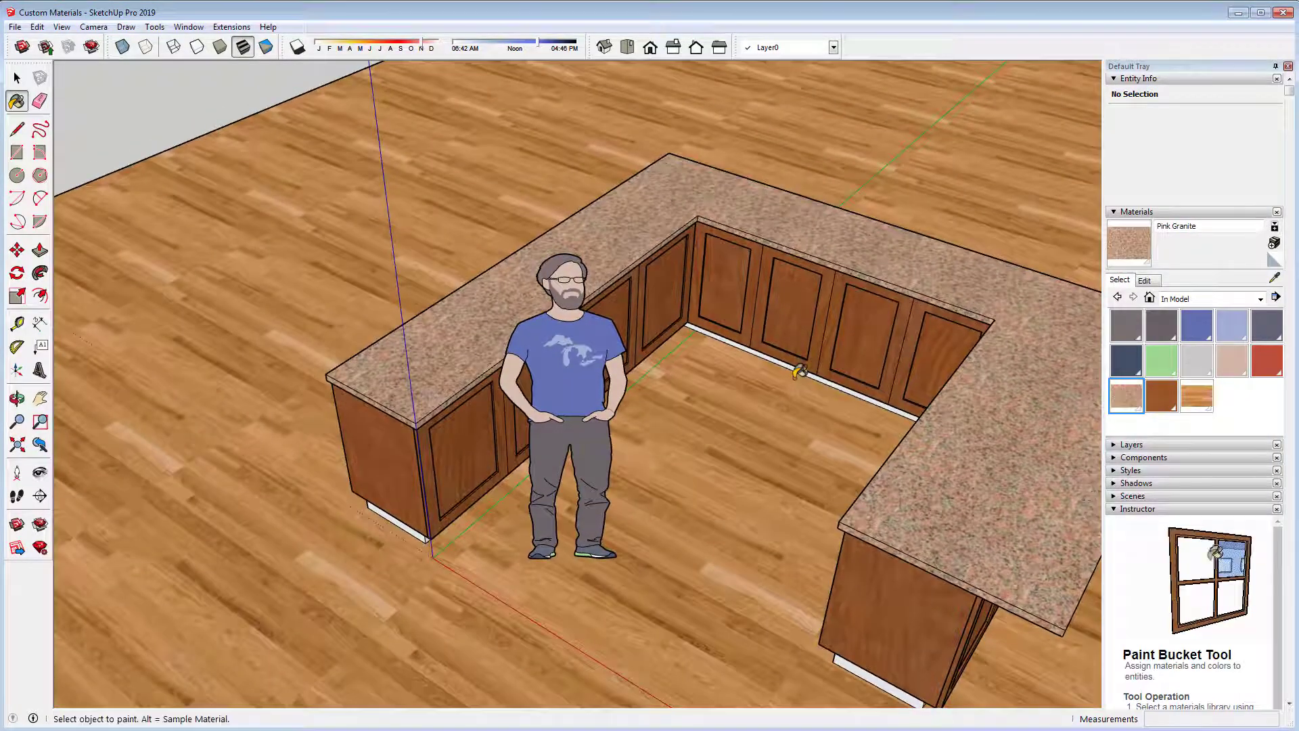
{"action": "scroll", "coordinate": [234, 238], "scroll_direction": "down", "scroll_amount": 3}
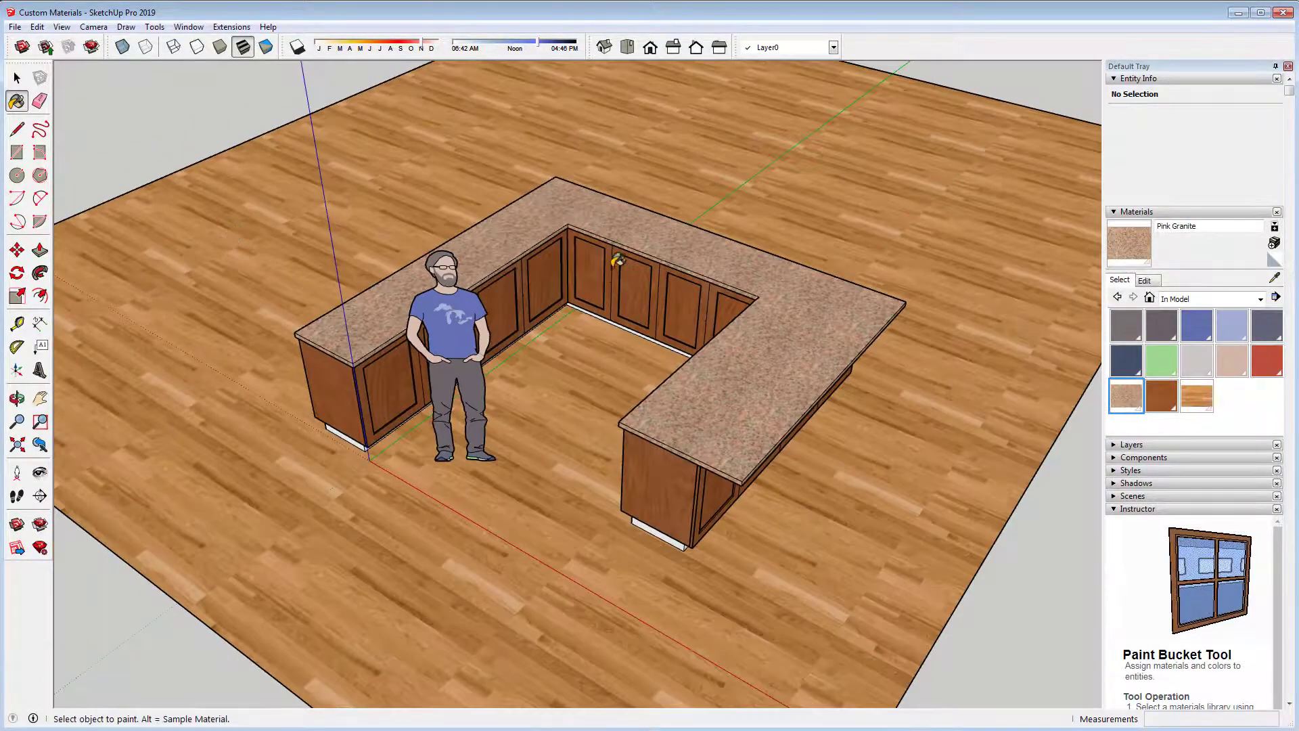
{"action": "scroll", "coordinate": [606, 346], "scroll_direction": "up", "scroll_amount": 2}
{"action": "left_click_drag", "start_coordinate": [594, 371], "coordinate": [622, 363]}
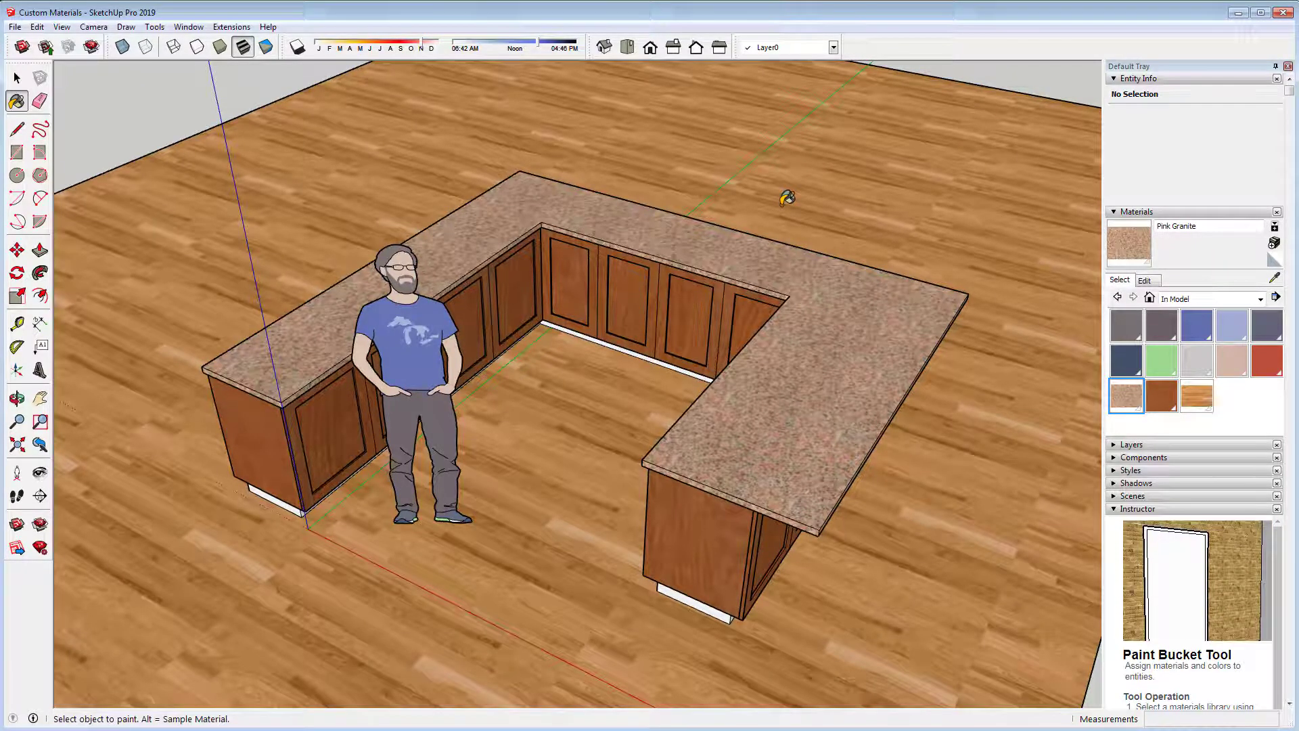
Check which program is set as the default image editor in the SketchUp application preferences.
{"action": "left_click", "coordinate": [193, 28]}
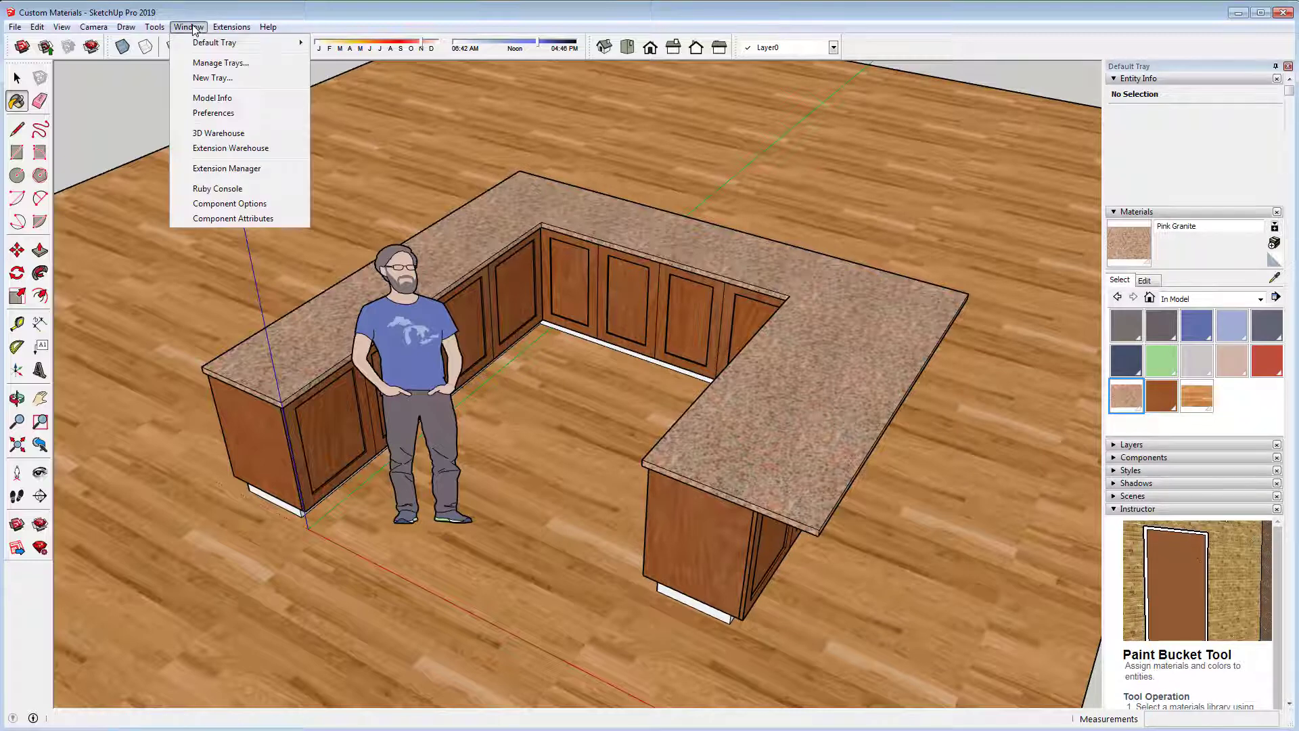
{"action": "left_click", "coordinate": [214, 113]}
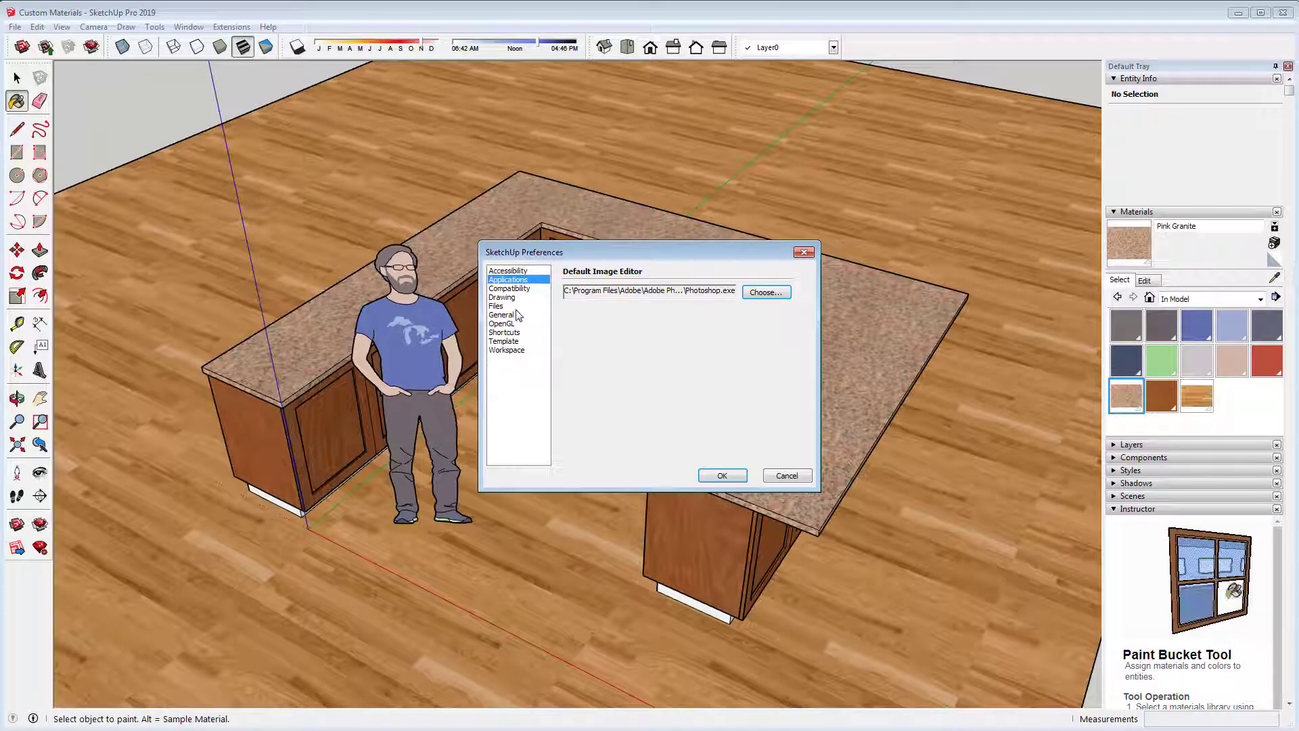
{"action": "left_click", "coordinate": [509, 271]}
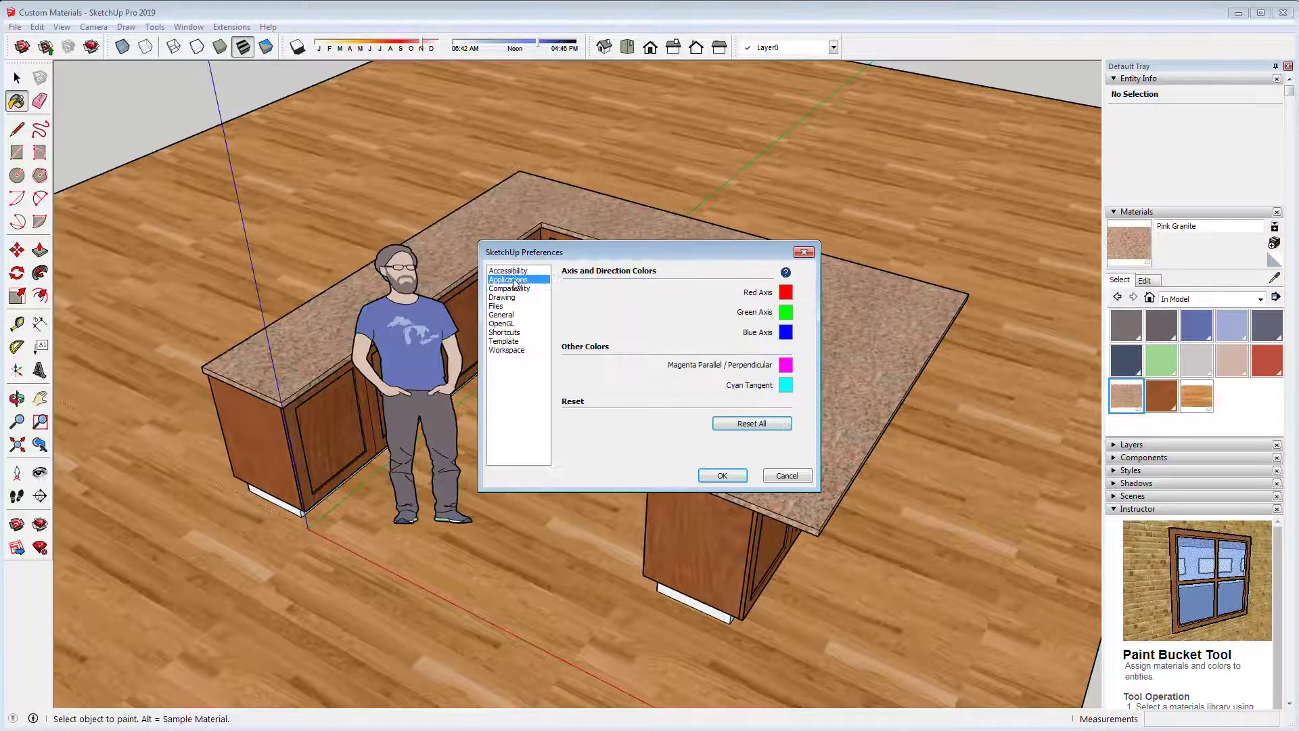
{"action": "left_click", "coordinate": [508, 279]}
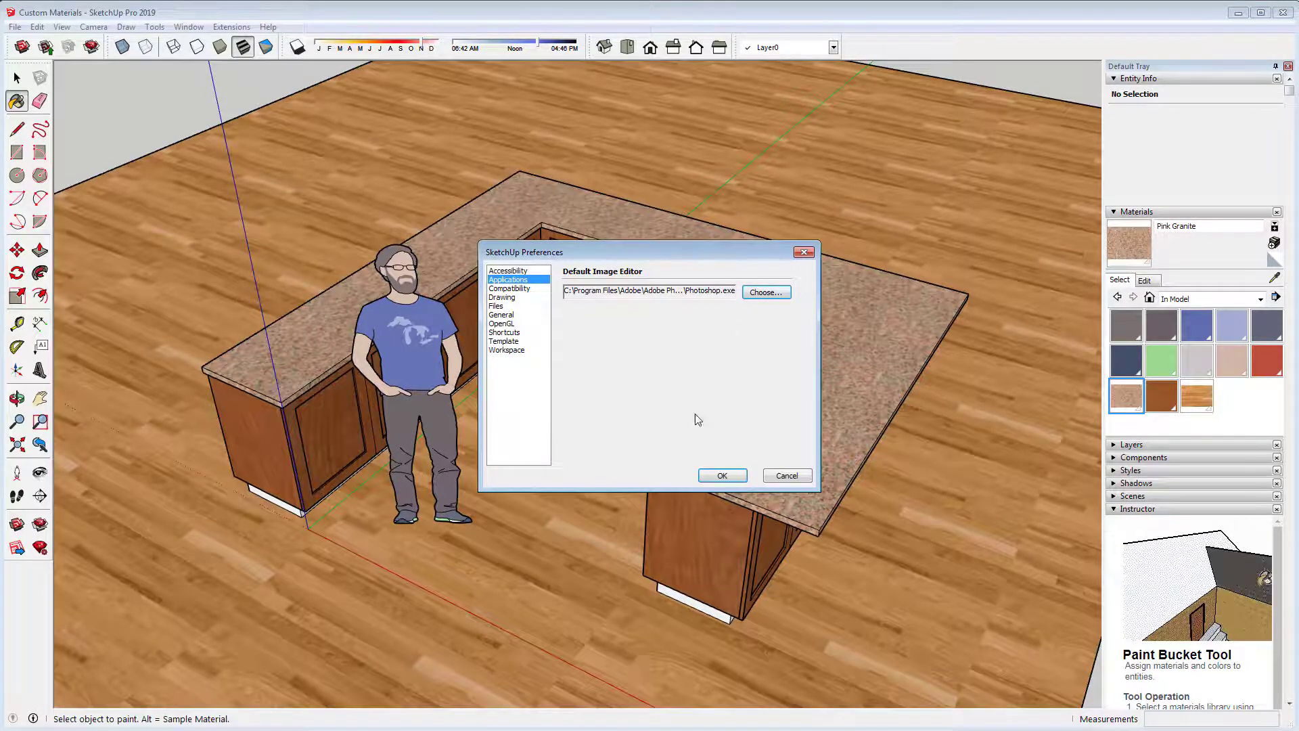
{"action": "left_click", "coordinate": [722, 475]}
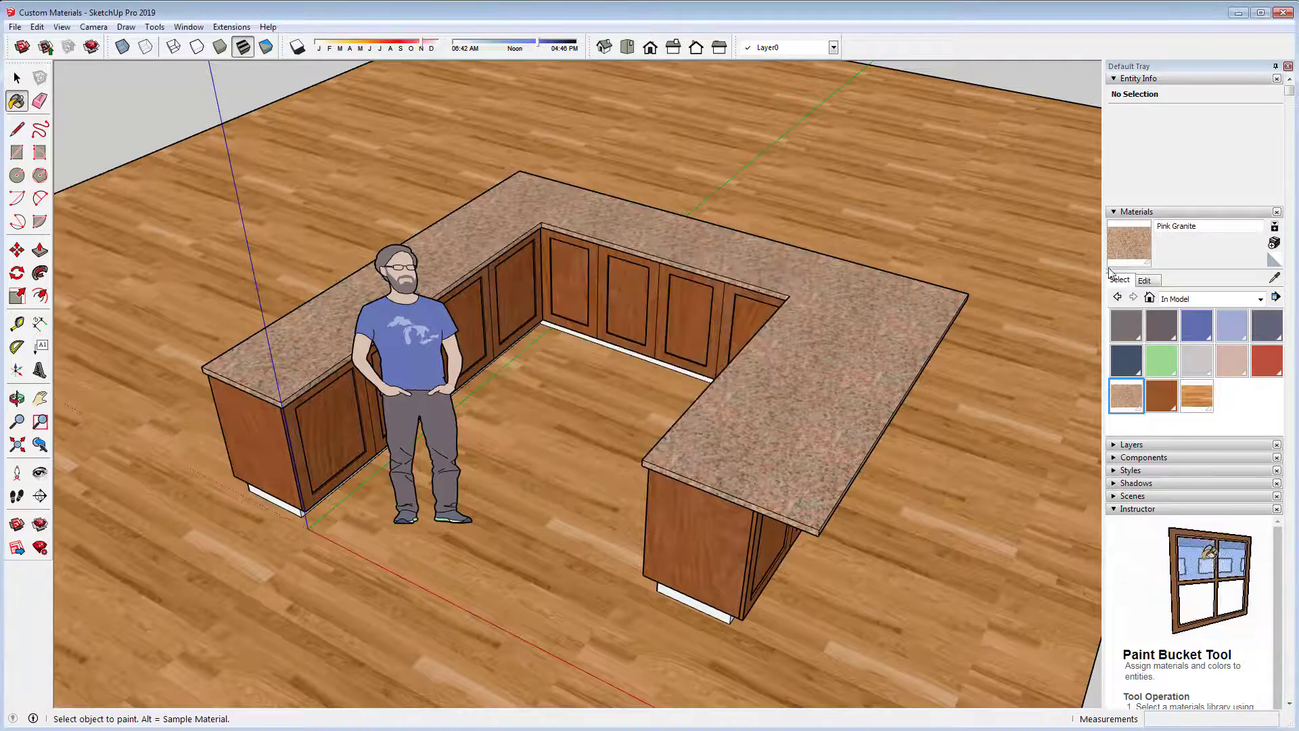
Open the in-model Wood Floor material's texture image for editing in Photoshop.
{"action": "left_click", "coordinate": [1202, 404]}
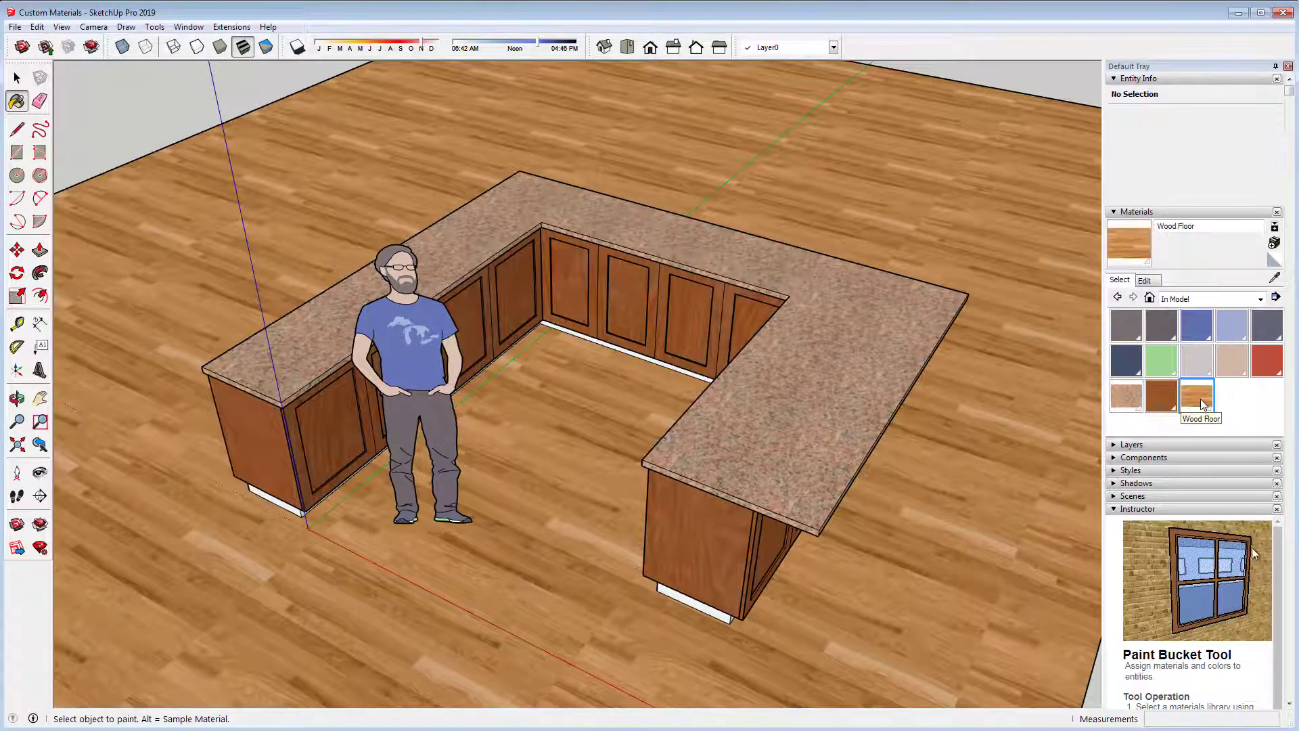
{"action": "left_click", "coordinate": [1148, 282]}
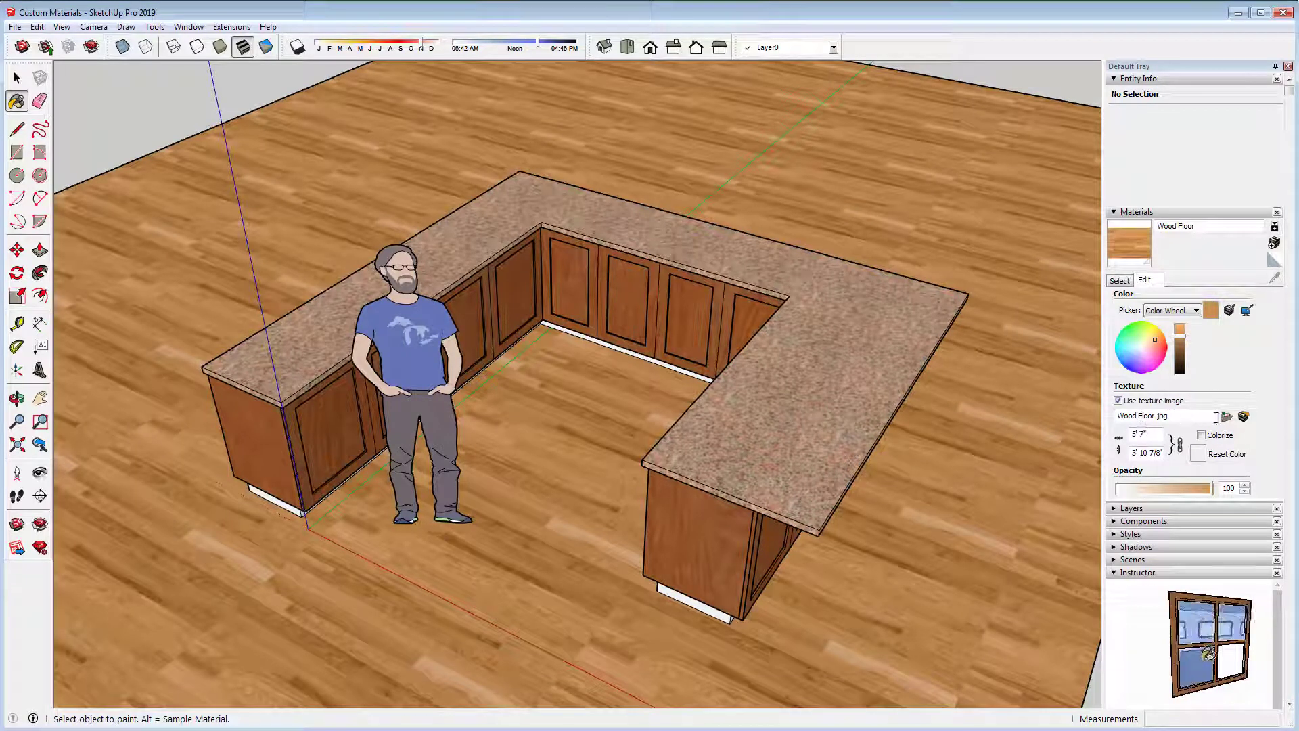
{"action": "left_click", "coordinate": [1242, 417]}
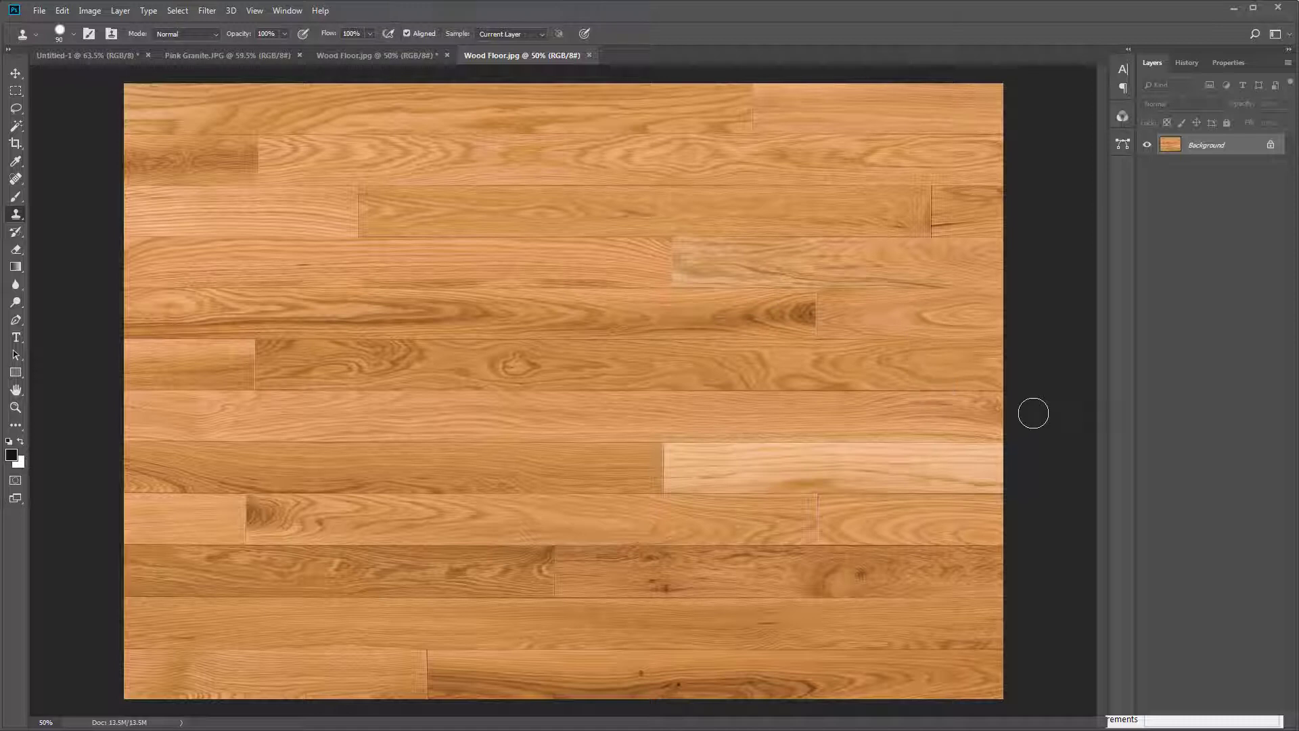
Apply the Offset filter with wrap around to Wood Floor.jpg, +1287 pixels horizontally and 0 pixels vertically.
{"action": "left_click", "coordinate": [206, 11]}
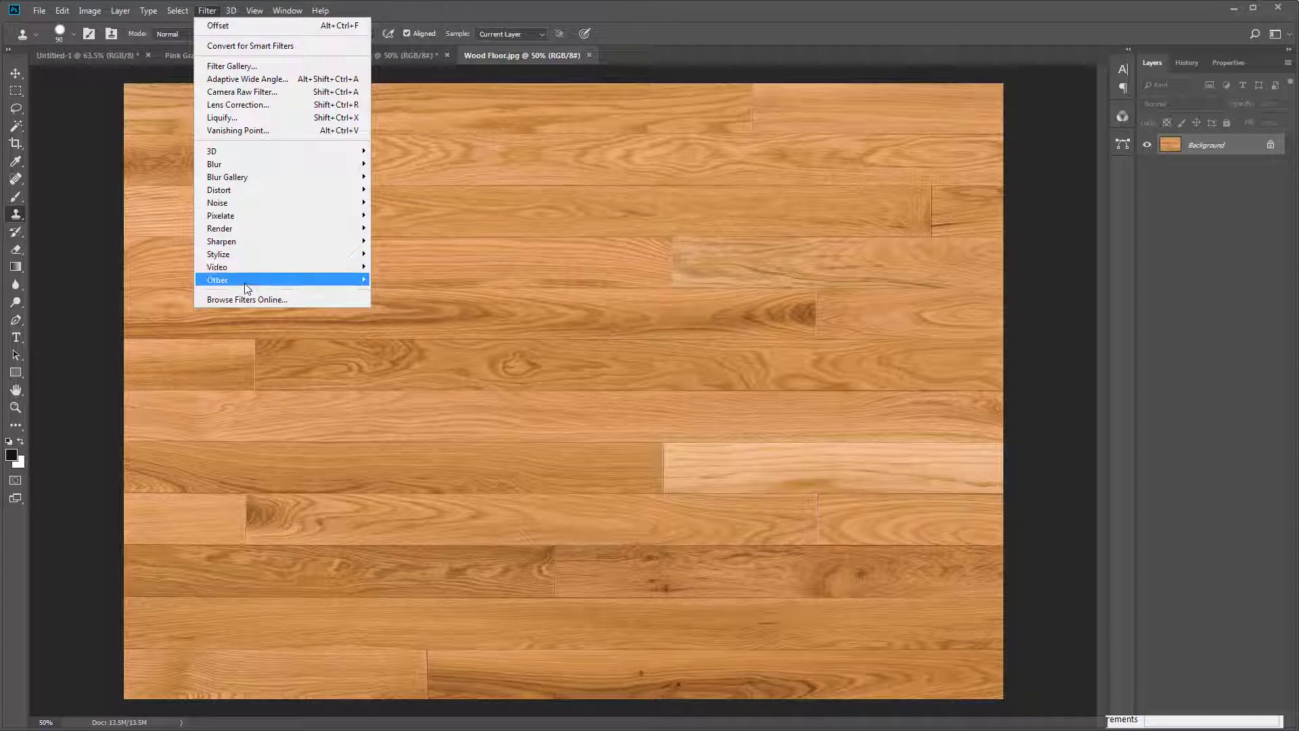
{"action": "mouse_move", "coordinate": [244, 284]}
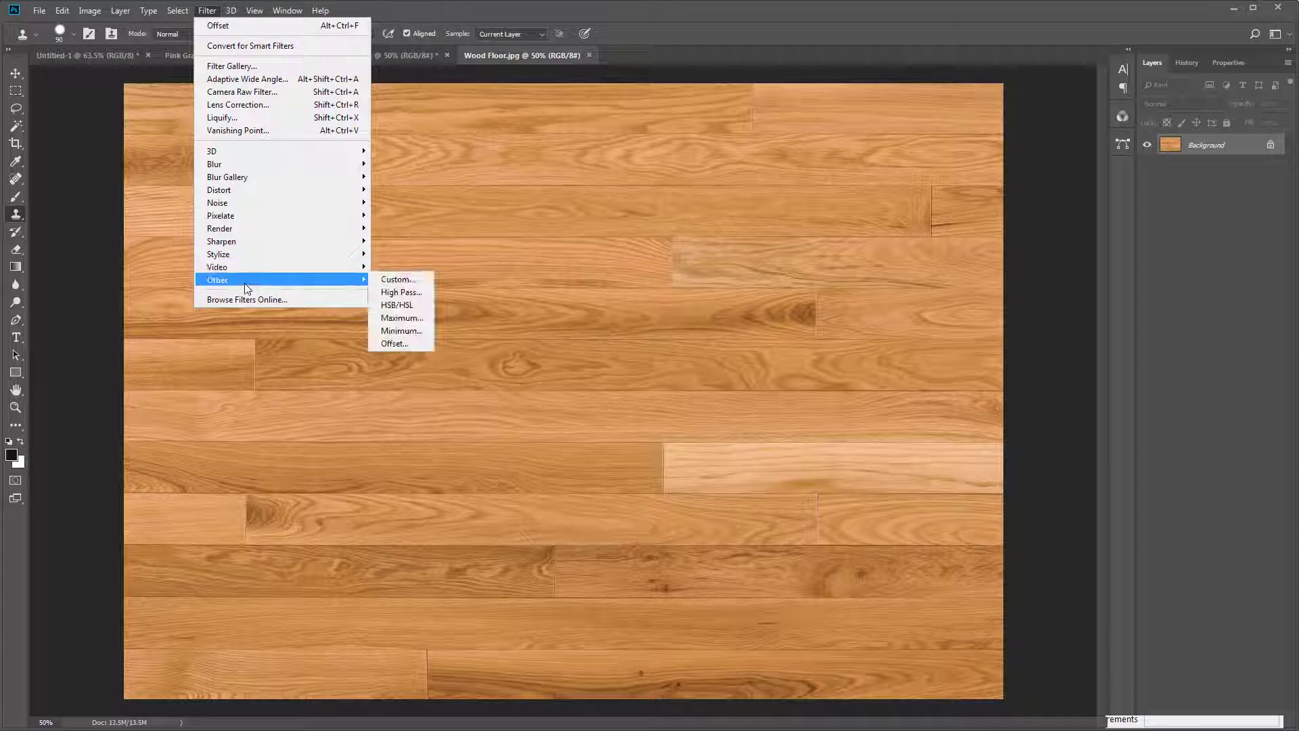
{"action": "left_click", "coordinate": [392, 344]}
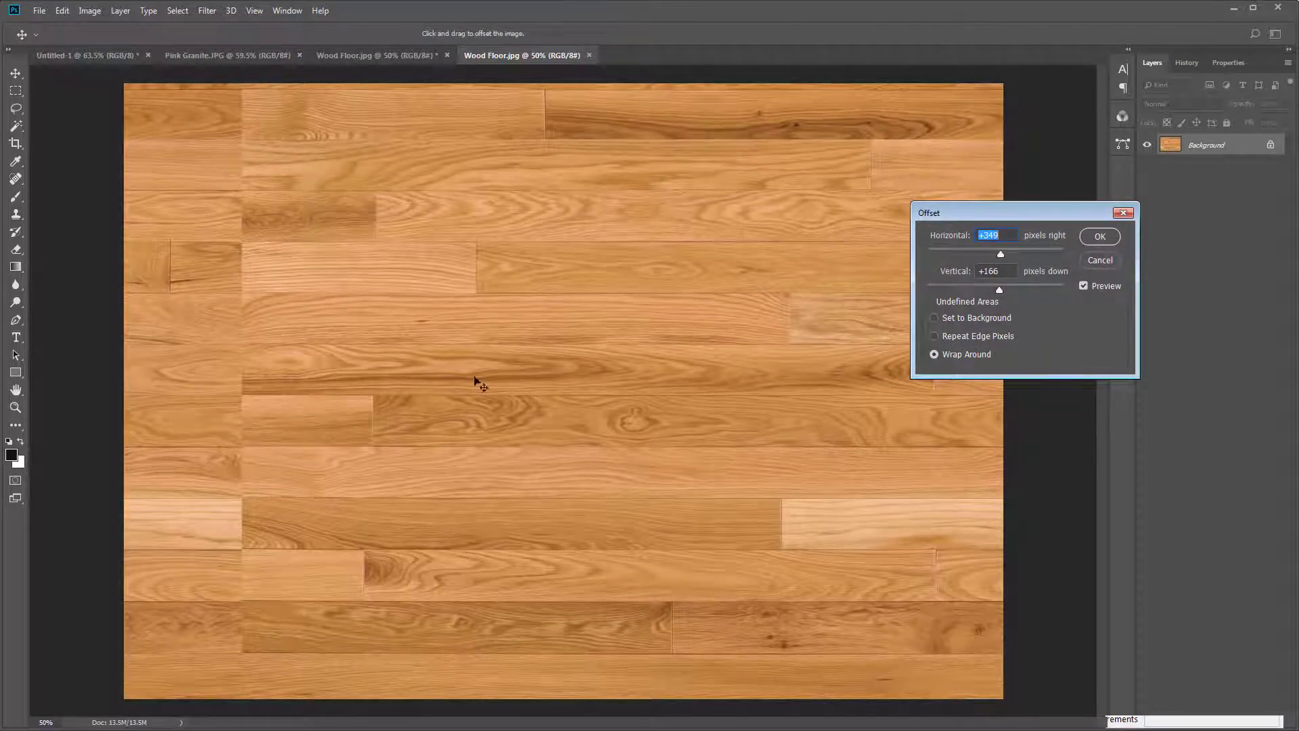
{"action": "key", "text": "Tab"}
{"action": "type", "text": "0"}
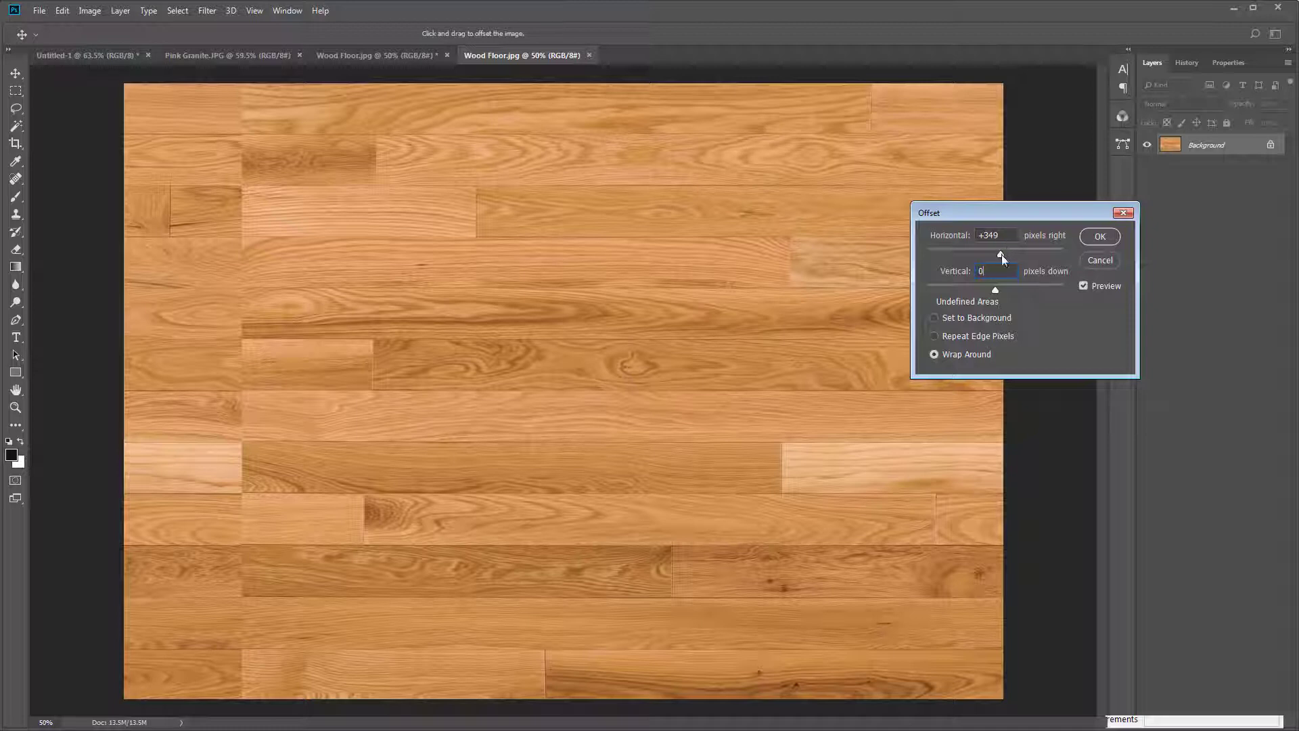
{"action": "left_click", "coordinate": [1004, 254]}
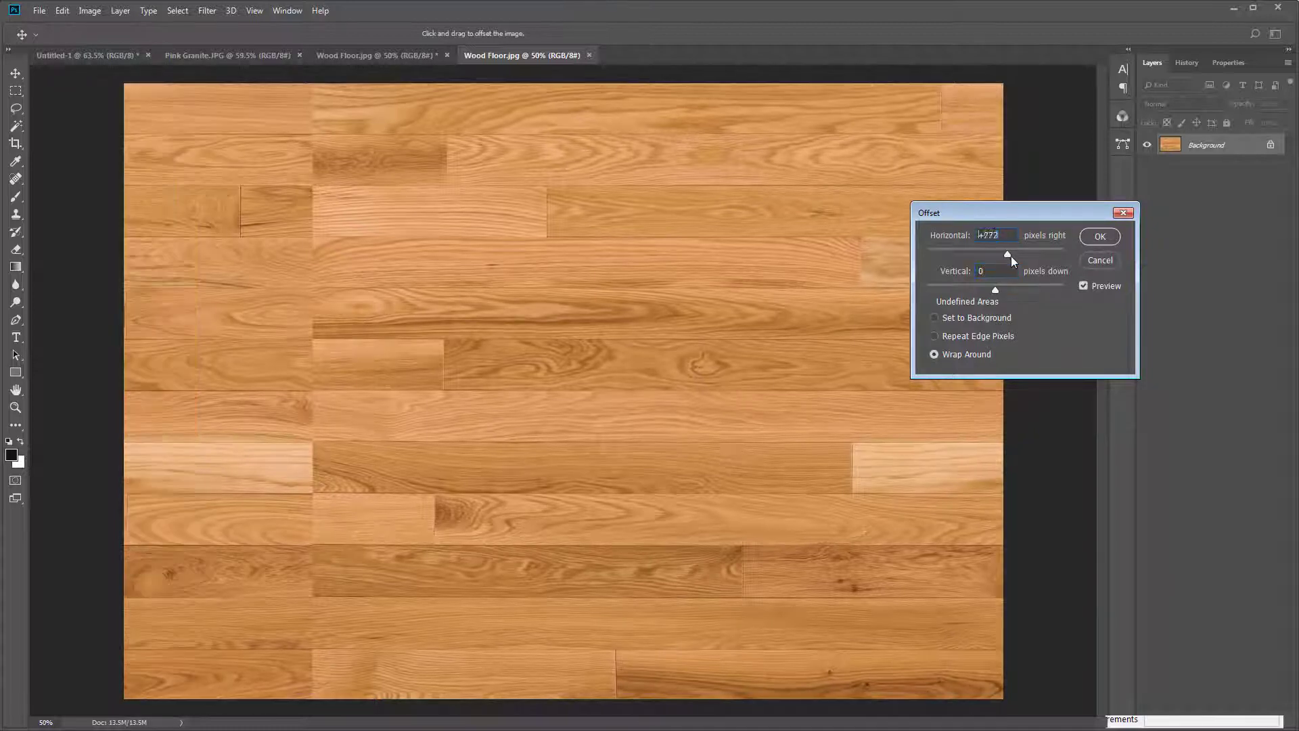
{"action": "left_click_drag", "start_coordinate": [1011, 255], "coordinate": [1016, 254]}
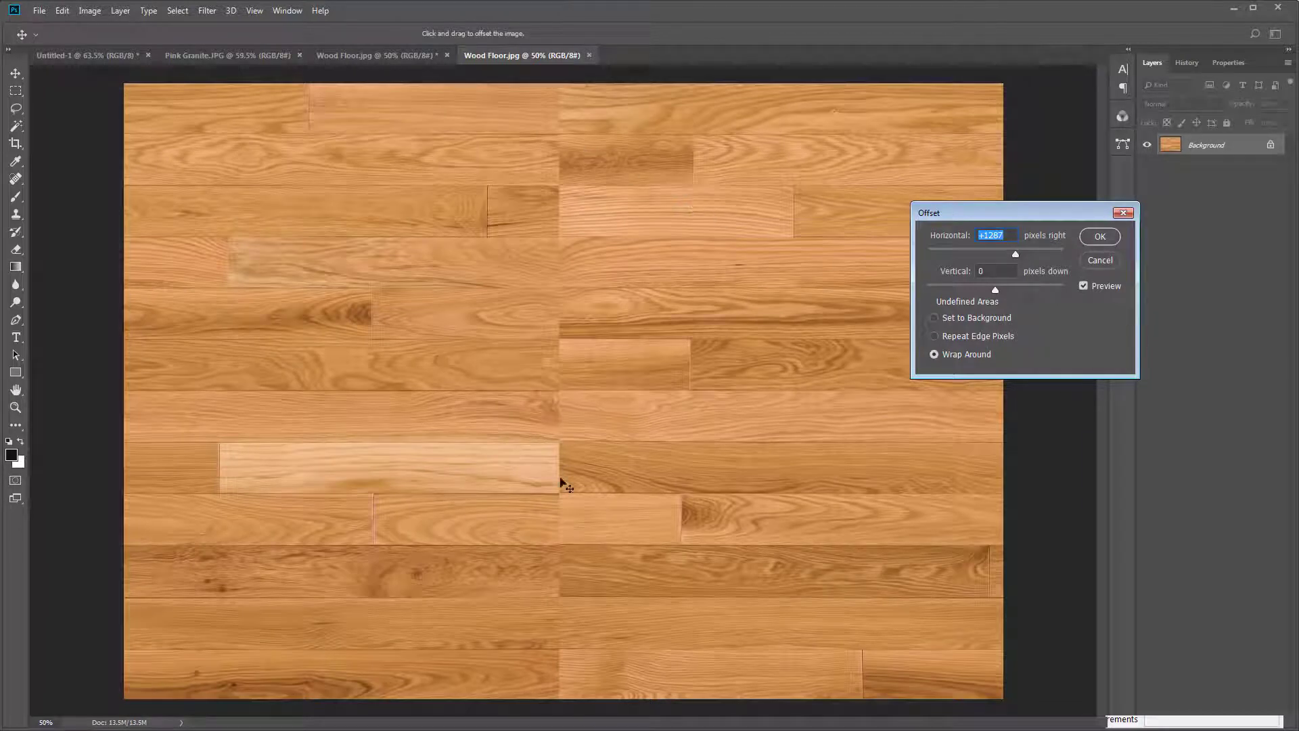
{"action": "left_click", "coordinate": [1100, 237]}
Copy the plank beyond the centre seam in the eleventh row to a new layer and move it across the seam in the ninth row.
{"action": "key", "text": "s"}
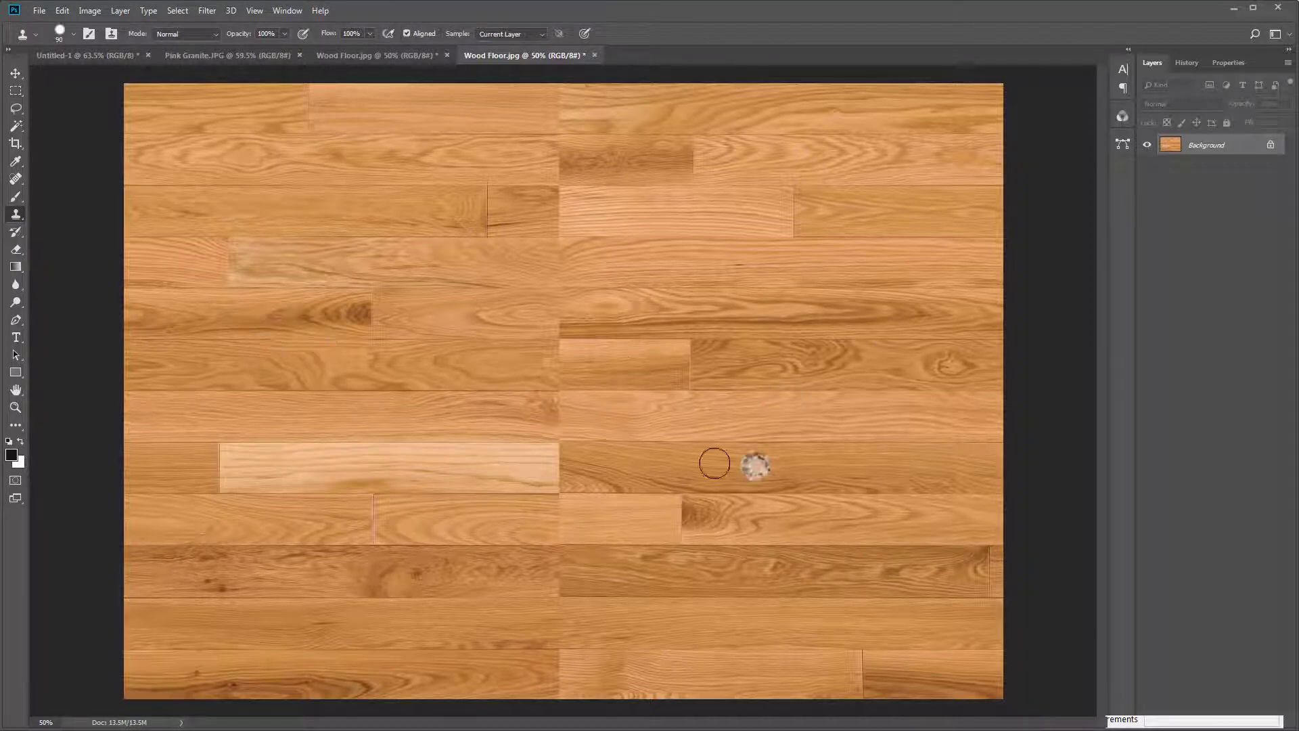
{"action": "left_click", "coordinate": [15, 90]}
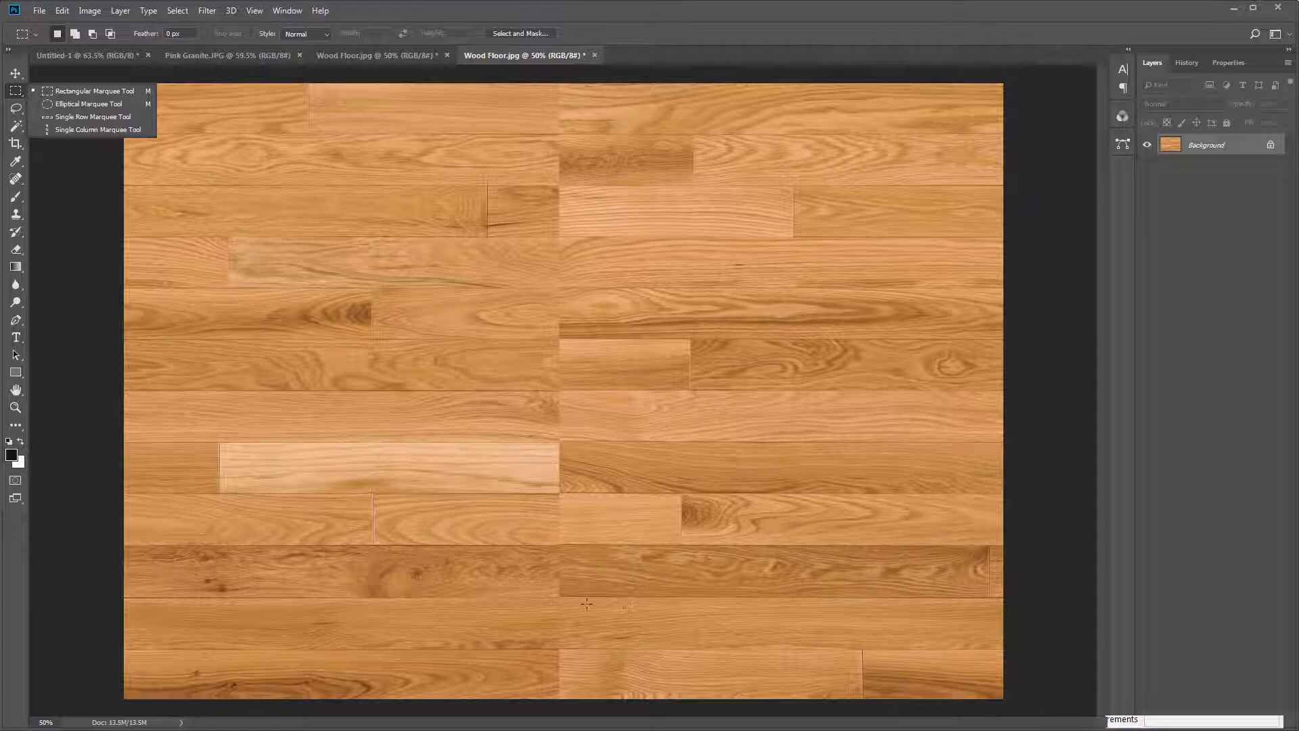
{"action": "left_click_drag", "start_coordinate": [578, 600], "coordinate": [996, 648]}
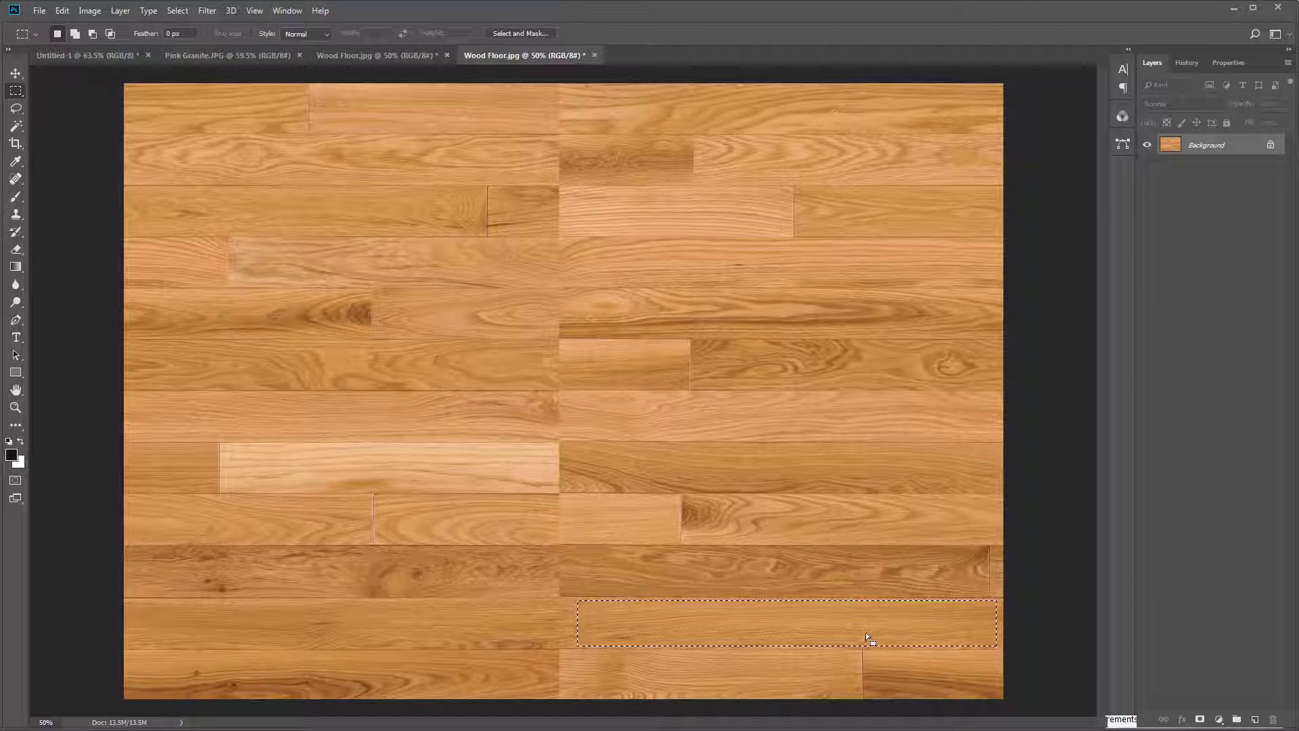
{"action": "key", "text": "ctrl+j"}
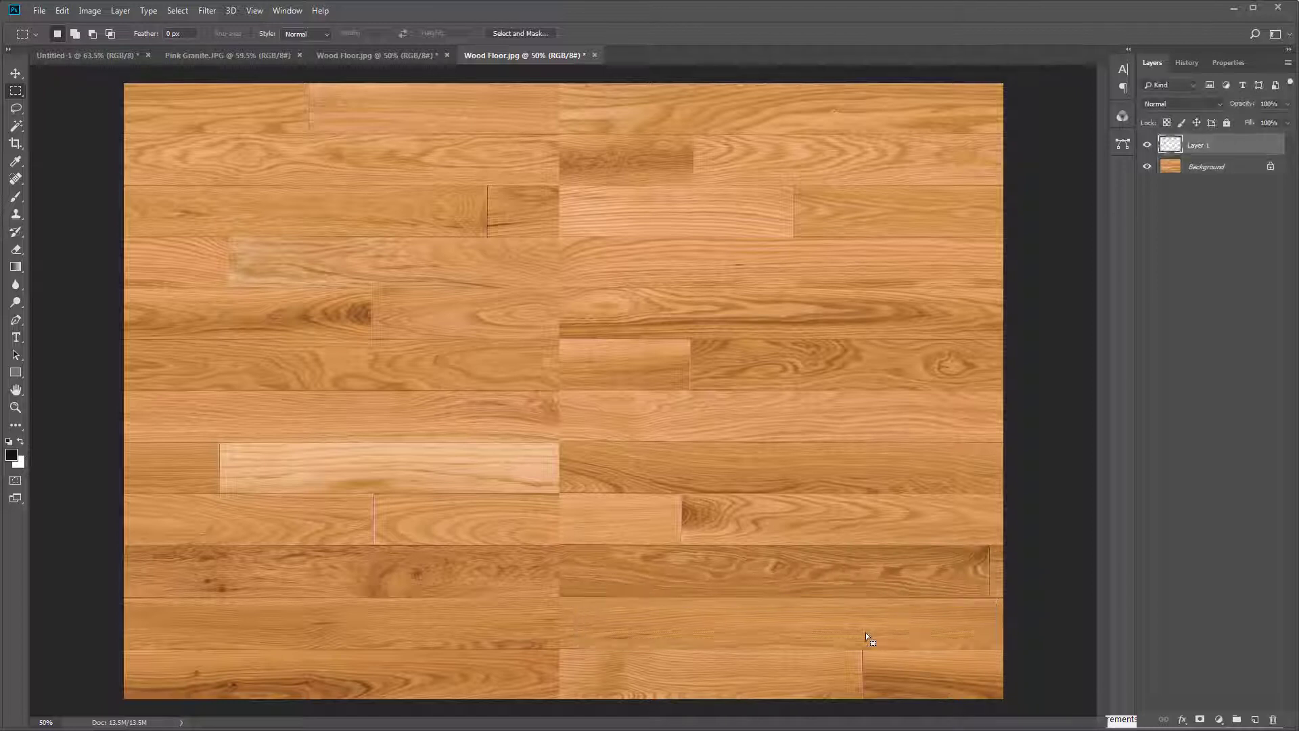
{"action": "key", "text": "v"}
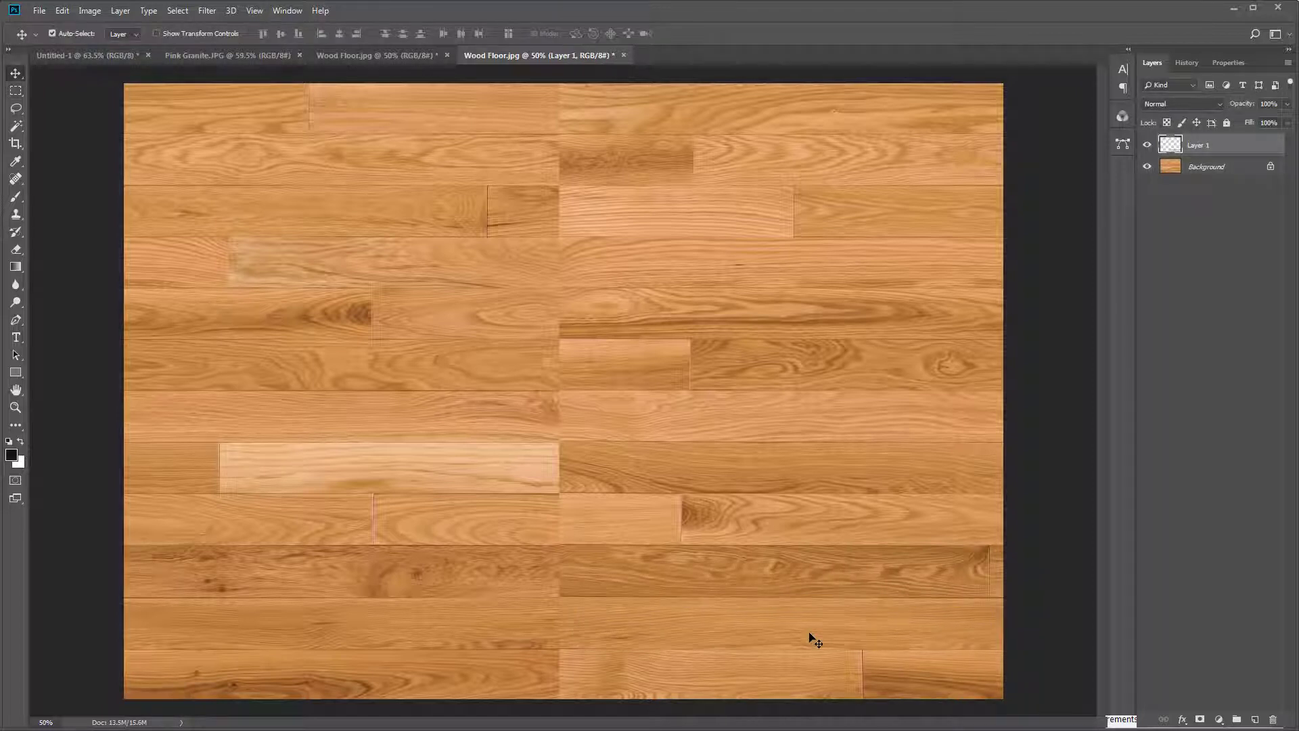
{"action": "left_click_drag", "start_coordinate": [774, 615], "coordinate": [608, 531]}
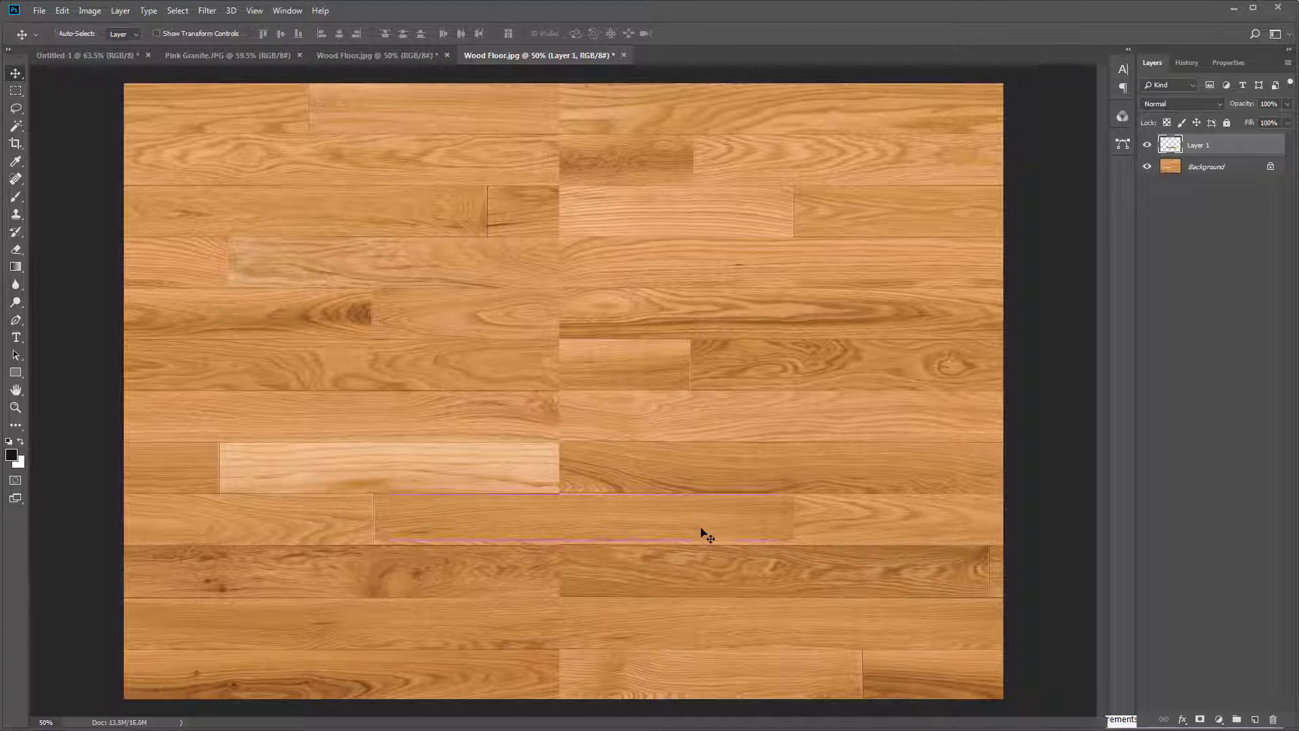
Free-transform the copied plank so it fills the ninth row's height and meets the existing vertical joint at its starting end.
{"action": "key", "text": "ctrl+t"}
{"action": "scroll", "coordinate": [723, 538], "scroll_direction": "up", "scroll_amount": 5}
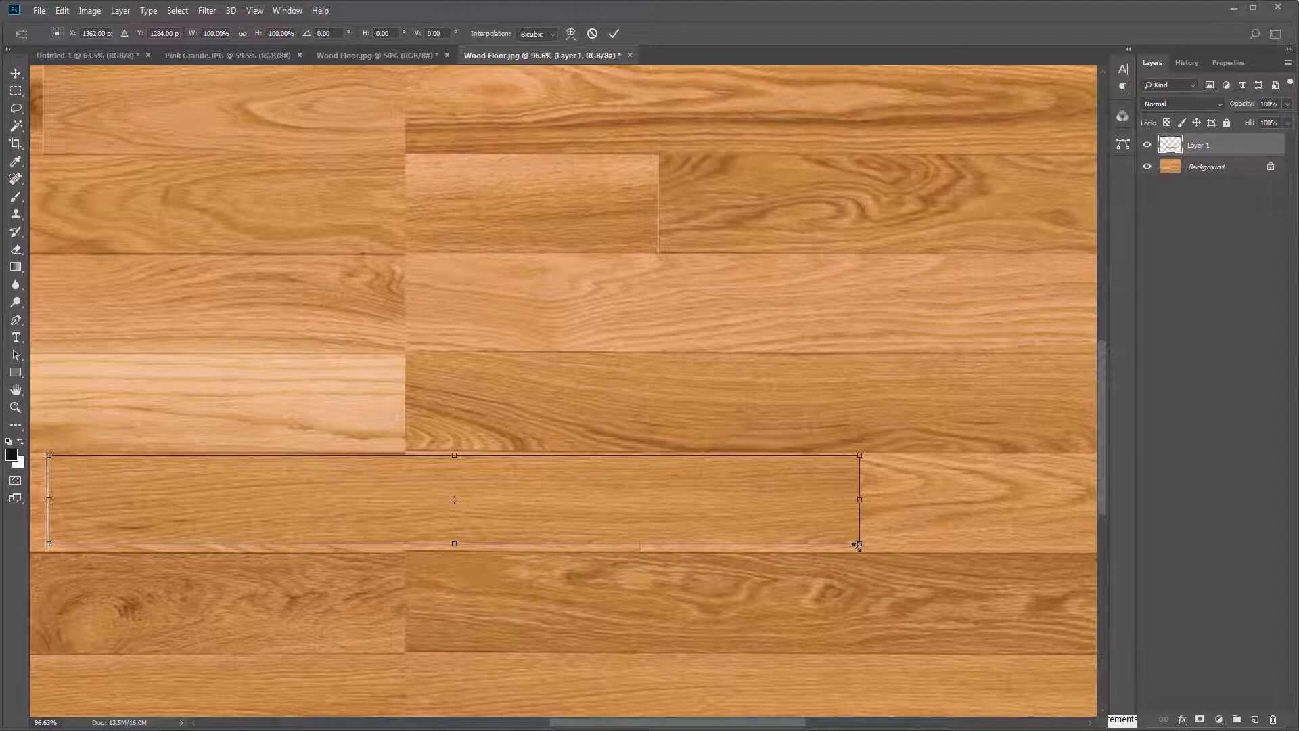
{"action": "left_click_drag", "start_coordinate": [858, 545], "coordinate": [851, 552]}
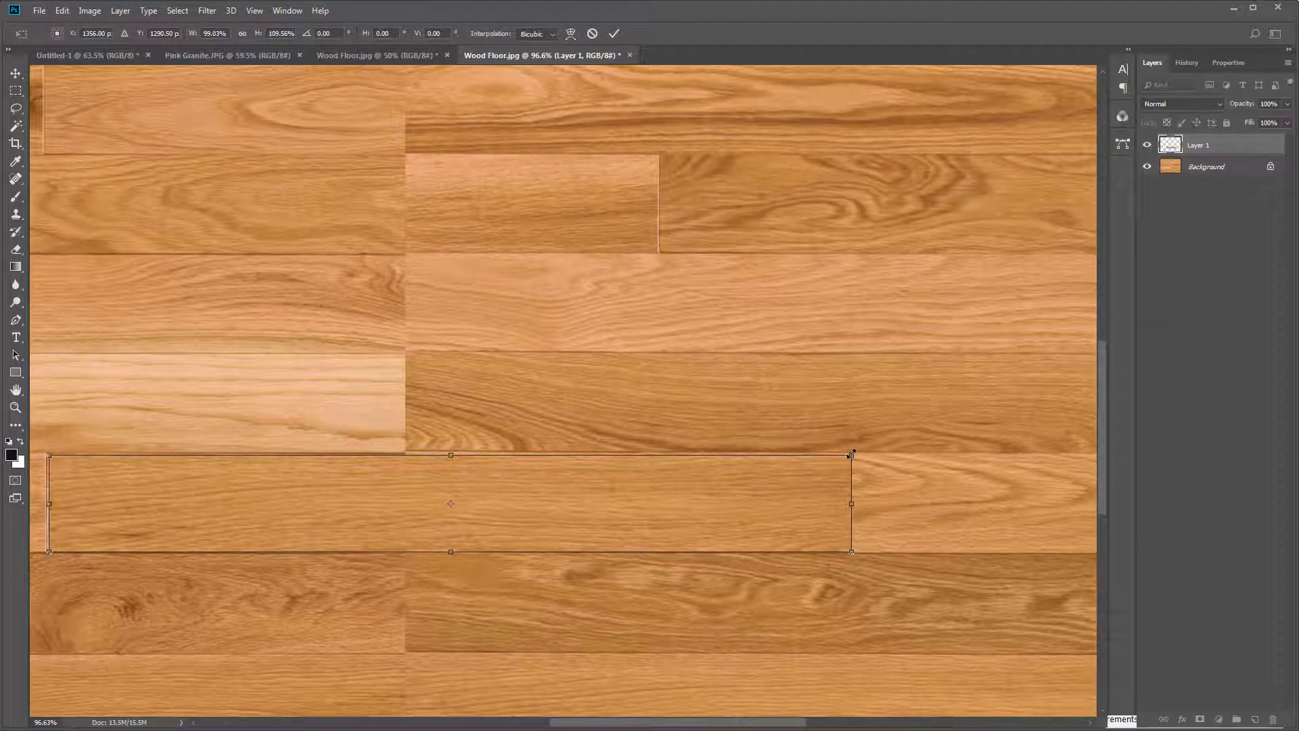
{"action": "left_click_drag", "start_coordinate": [851, 454], "coordinate": [850, 451]}
{"action": "scroll", "coordinate": [925, 466], "scroll_direction": "down", "scroll_amount": 2}
{"action": "scroll", "coordinate": [222, 471], "scroll_direction": "up", "scroll_amount": 7}
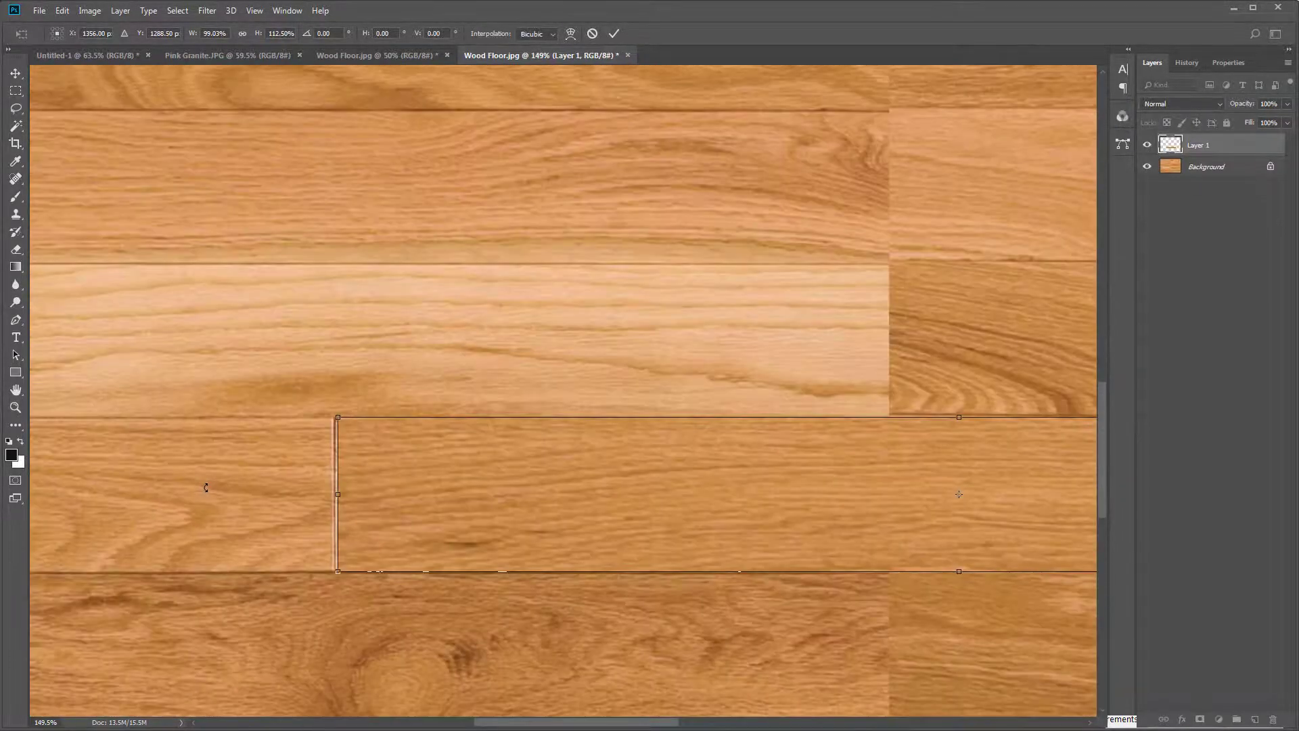
{"action": "left_click_drag", "start_coordinate": [379, 495], "coordinate": [375, 495]}
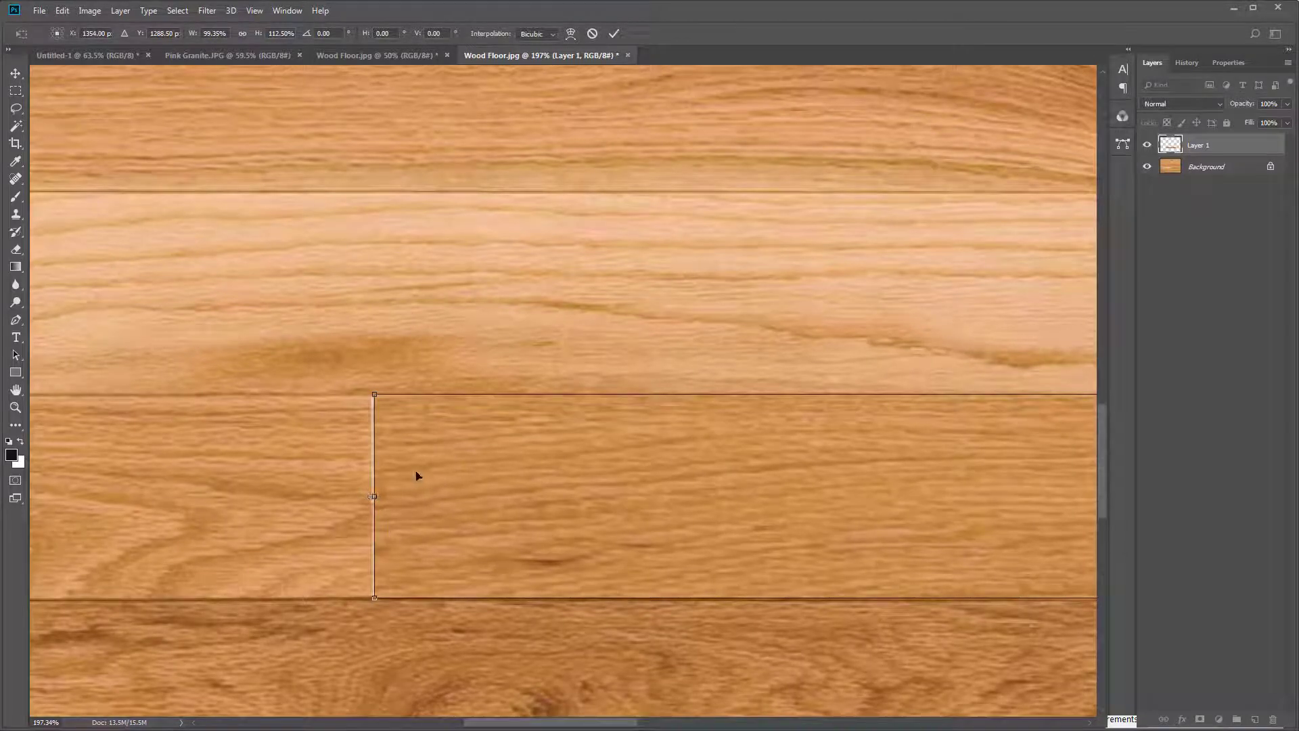
{"action": "key", "text": "Return"}
Set up the Brush tool with the Hard Round tip at 100% hardness for drawing the copied plank's end joint.
{"action": "scroll", "coordinate": [385, 487], "scroll_direction": "down", "scroll_amount": 5}
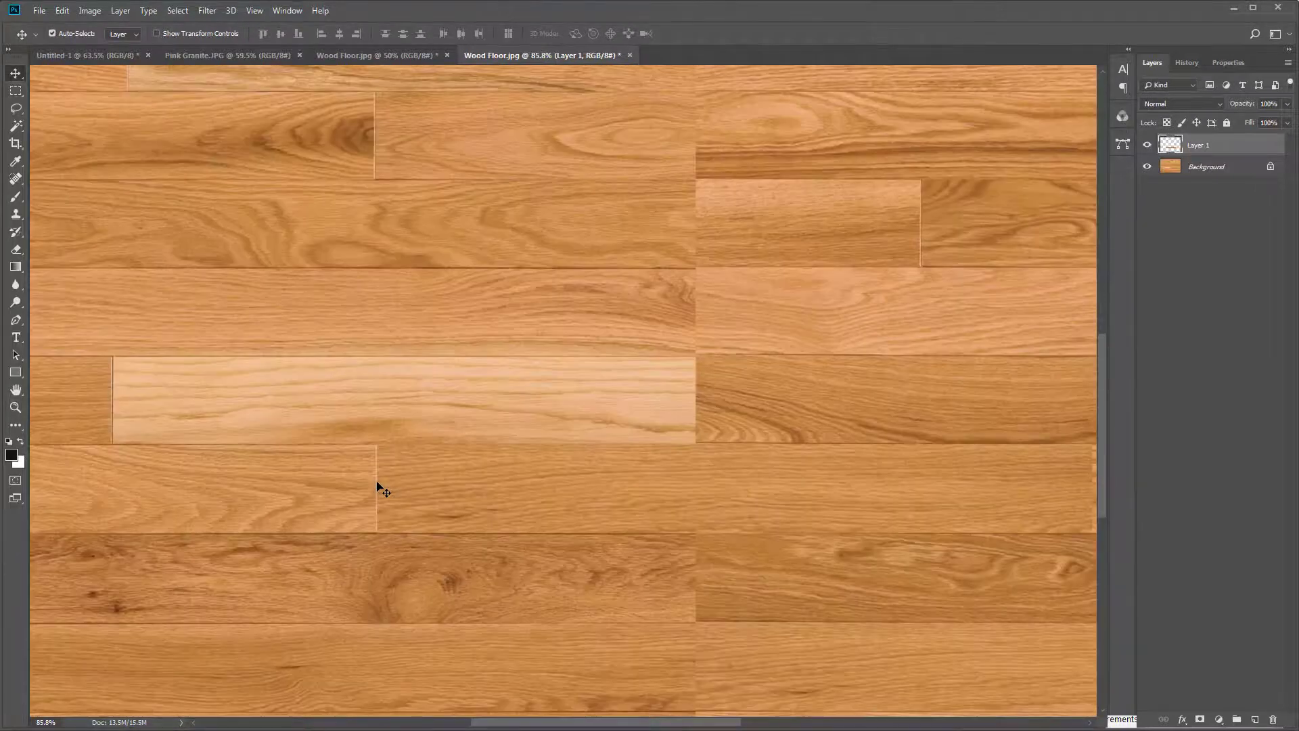
{"action": "scroll", "coordinate": [383, 488], "scroll_direction": "down", "scroll_amount": 3}
{"action": "scroll", "coordinate": [839, 511], "scroll_direction": "up", "scroll_amount": 2}
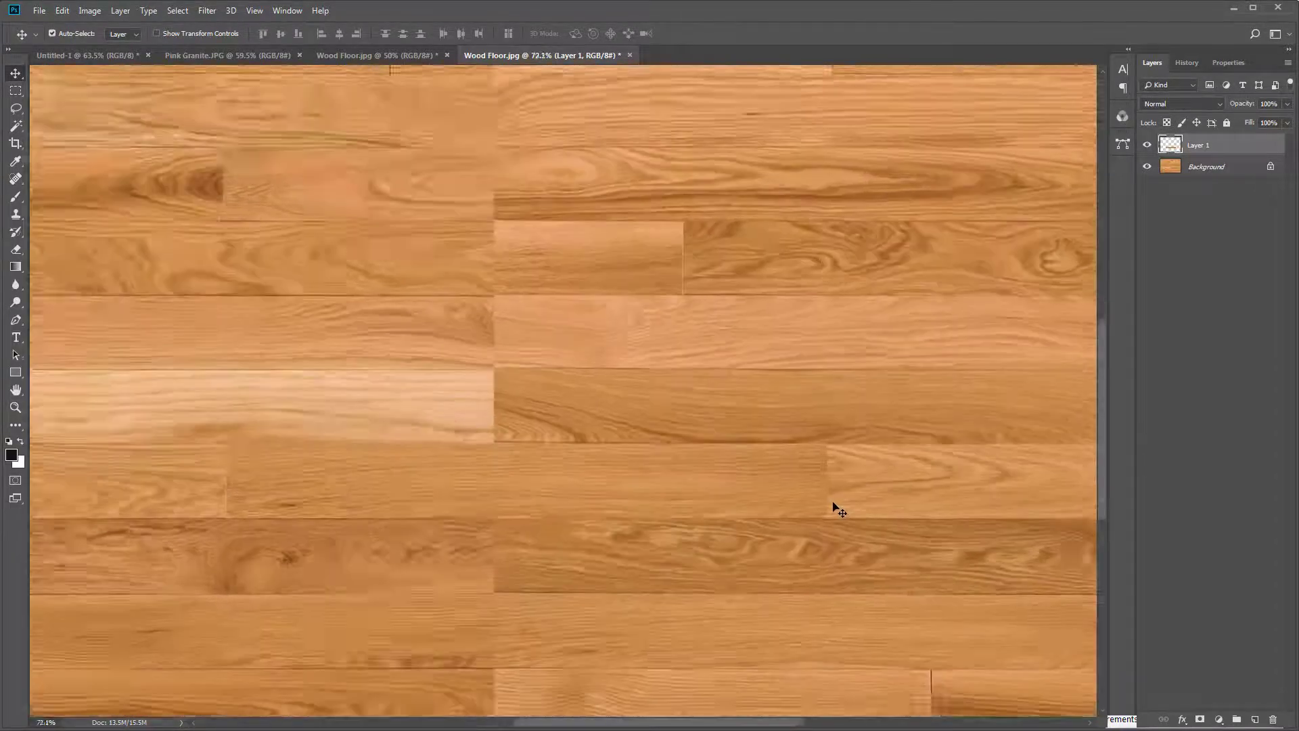
{"action": "scroll", "coordinate": [839, 511], "scroll_direction": "up", "scroll_amount": 5}
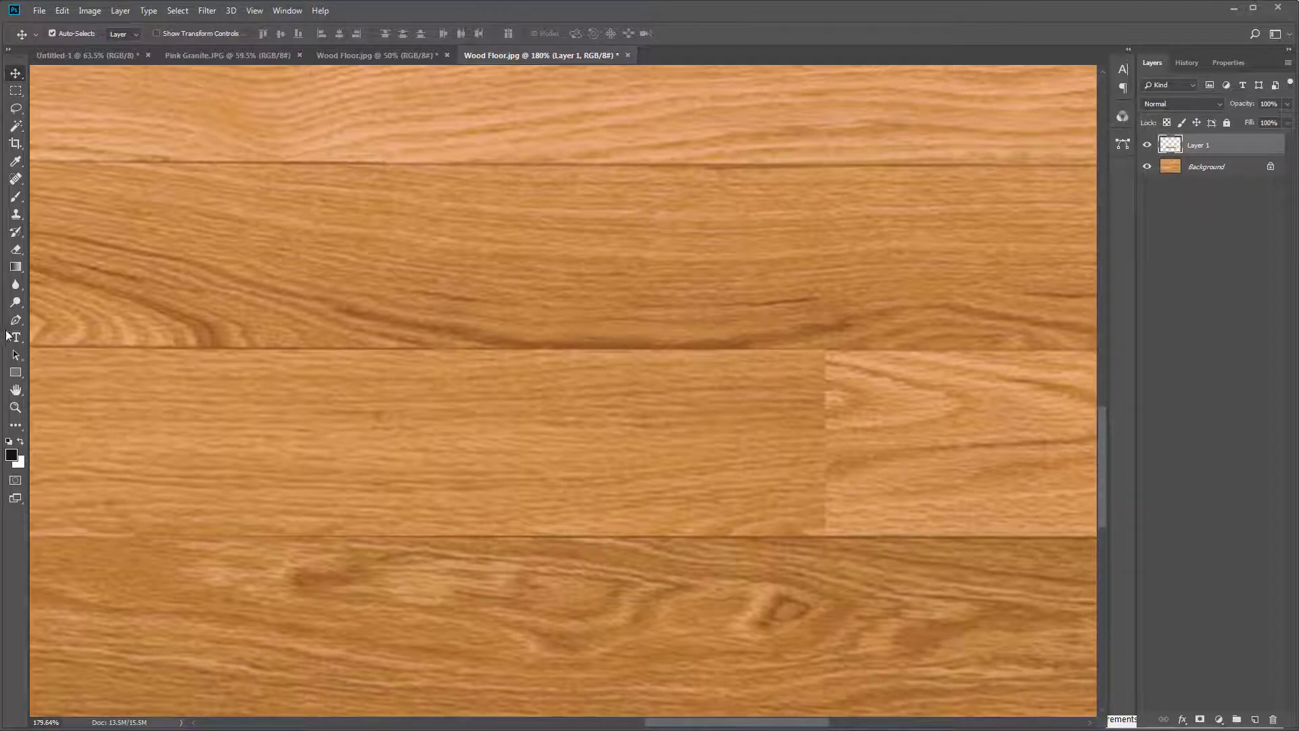
{"action": "left_click", "coordinate": [15, 197]}
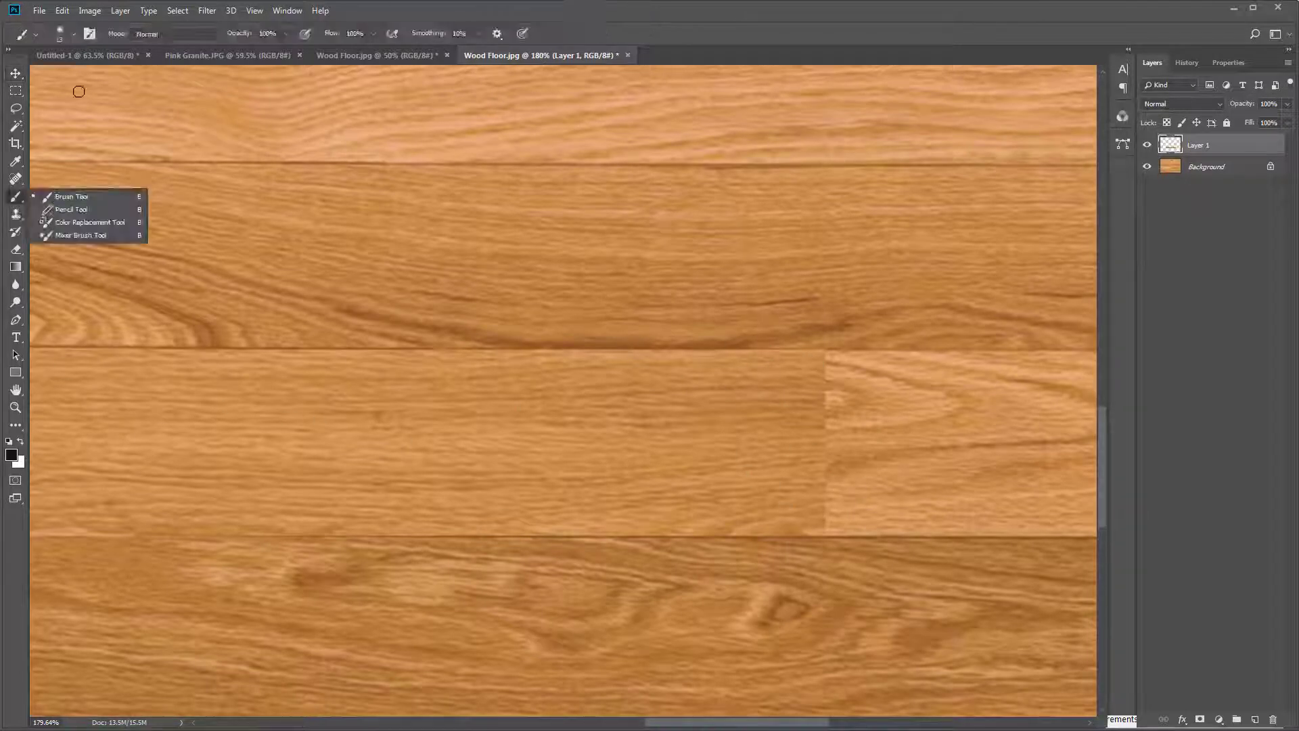
{"action": "left_click", "coordinate": [72, 196]}
{"action": "left_click", "coordinate": [74, 33]}
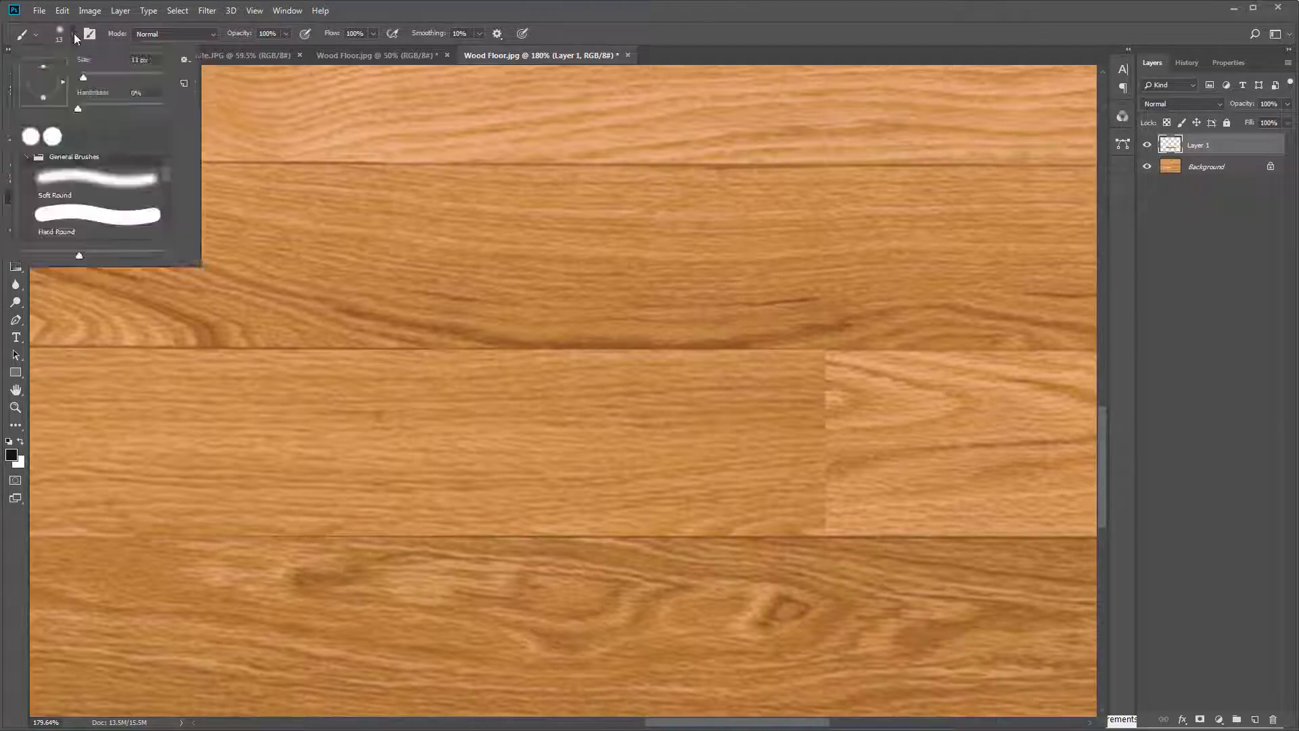
{"action": "left_click", "coordinate": [68, 220]}
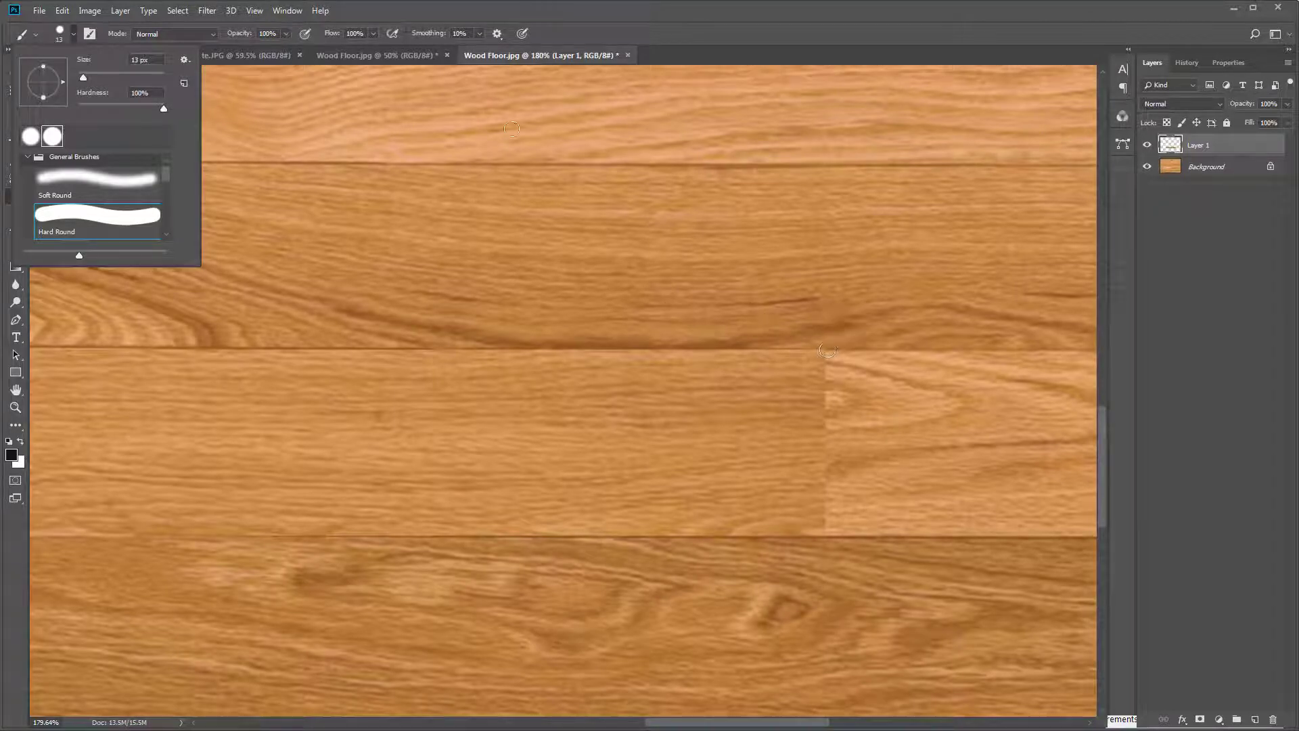
{"action": "left_click", "coordinate": [627, 33]}
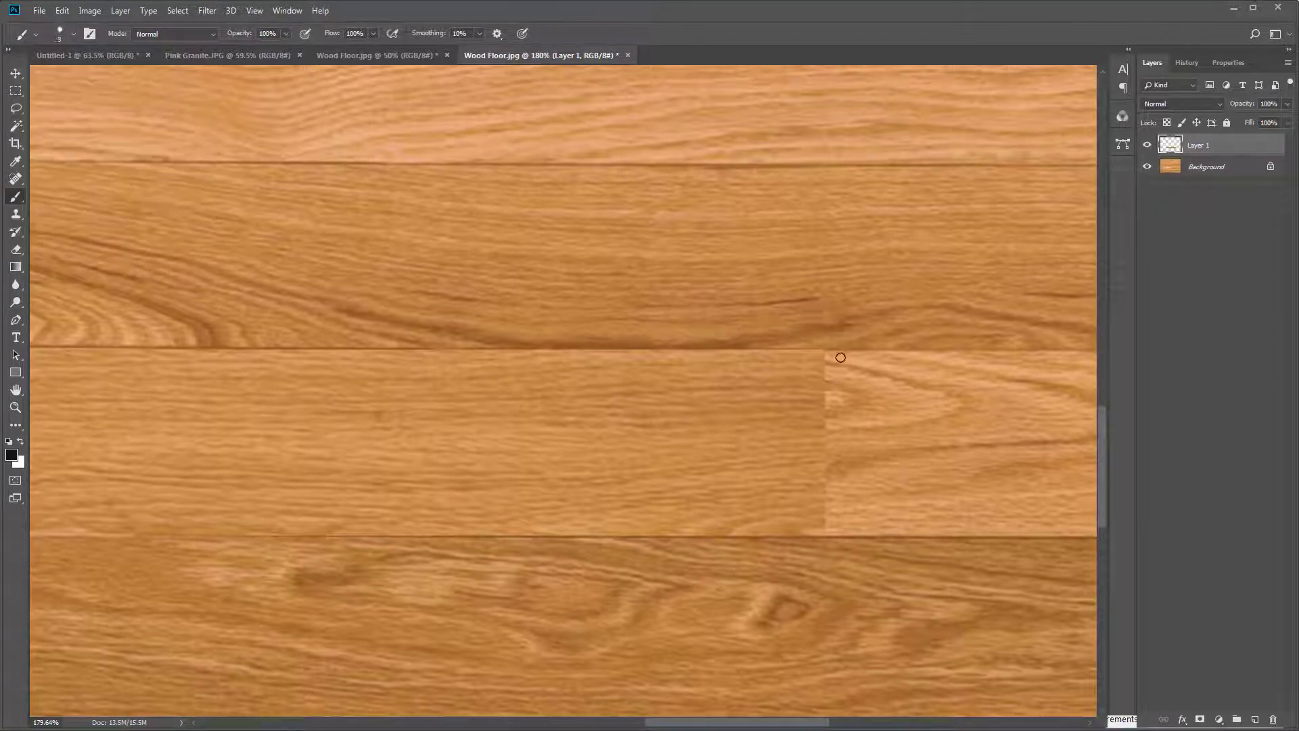
Sample the dark brown of the joint between planks and paint a thin vertical joint line at the copied plank's unmarked end.
{"action": "scroll", "coordinate": [826, 360], "scroll_direction": "up", "scroll_amount": 5}
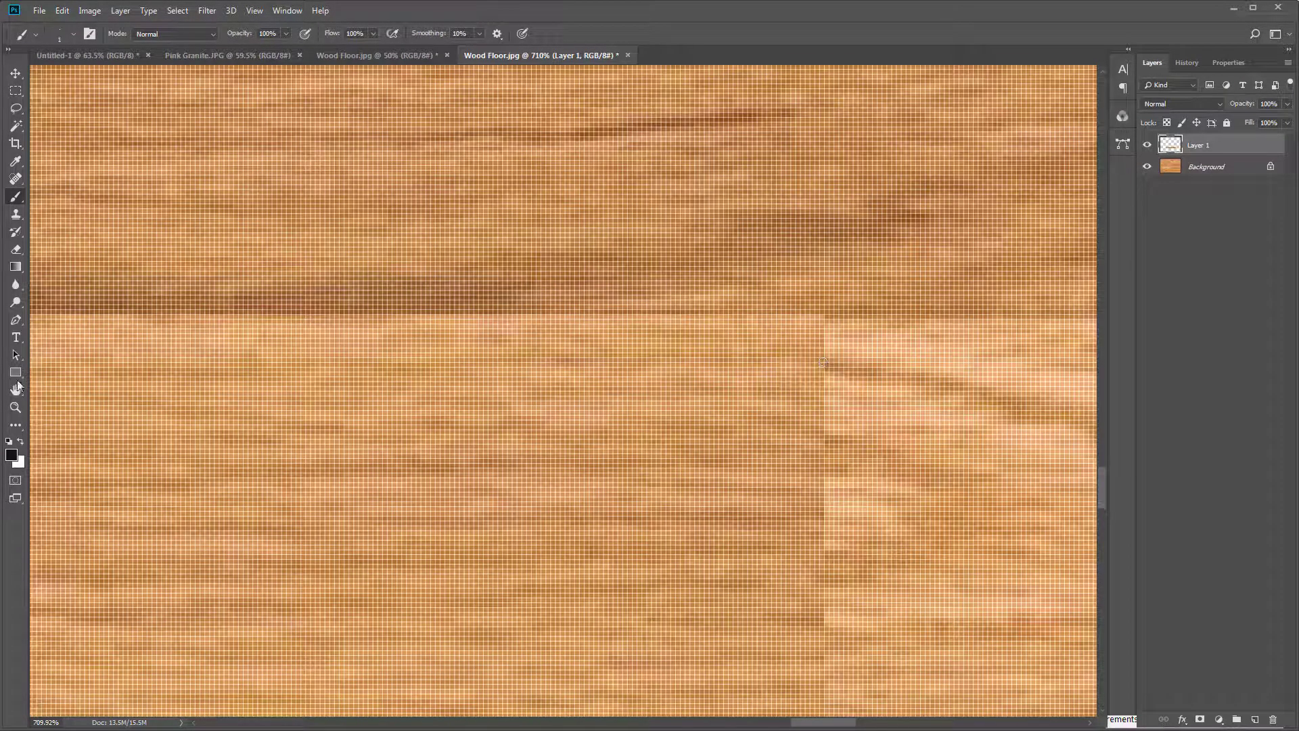
{"action": "left_click", "coordinate": [14, 161]}
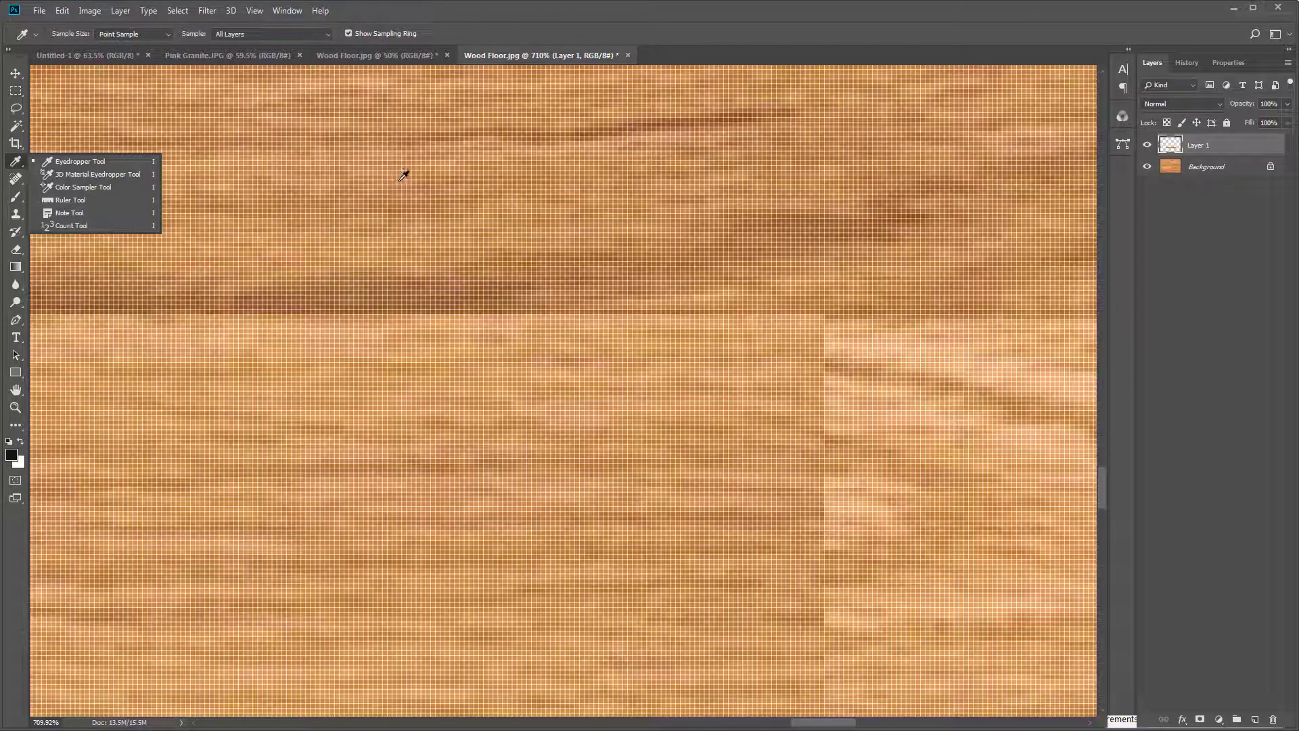
{"action": "left_click", "coordinate": [673, 307]}
{"action": "scroll", "coordinate": [675, 303], "scroll_direction": "down", "scroll_amount": 5}
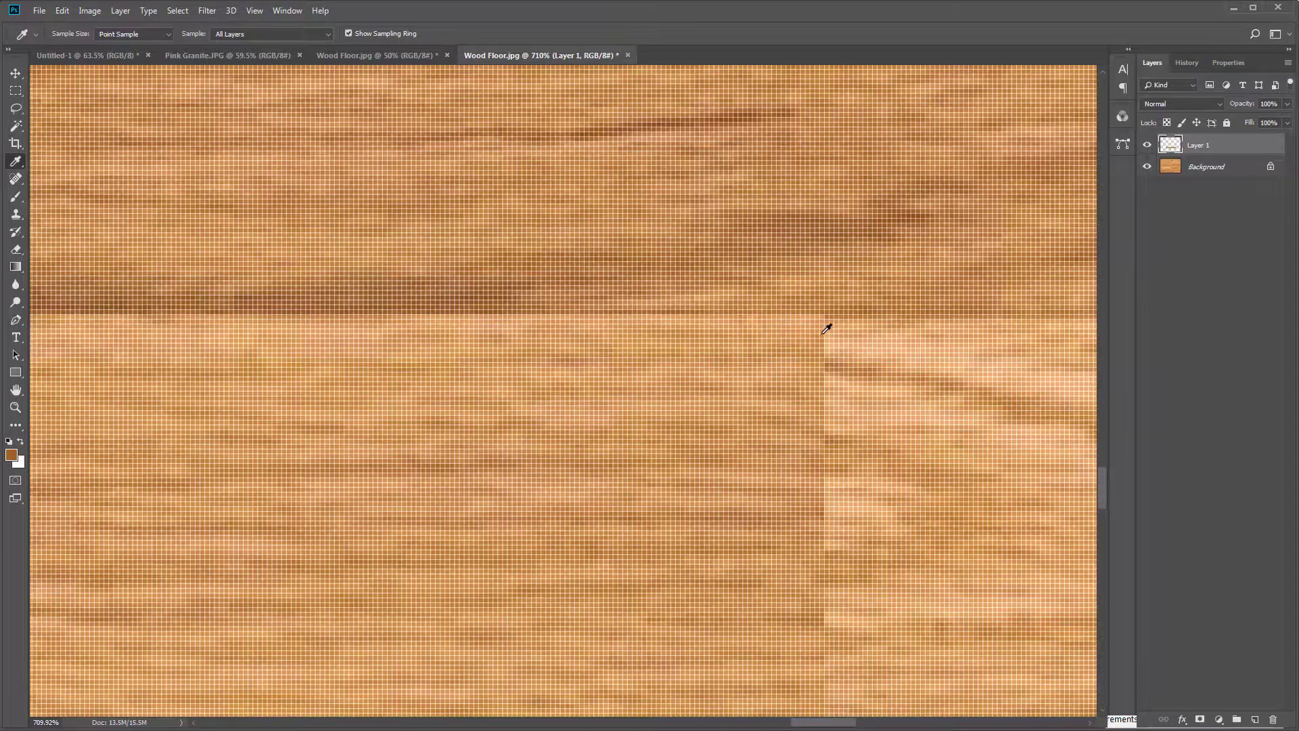
{"action": "scroll", "coordinate": [809, 322], "scroll_direction": "down", "scroll_amount": 2}
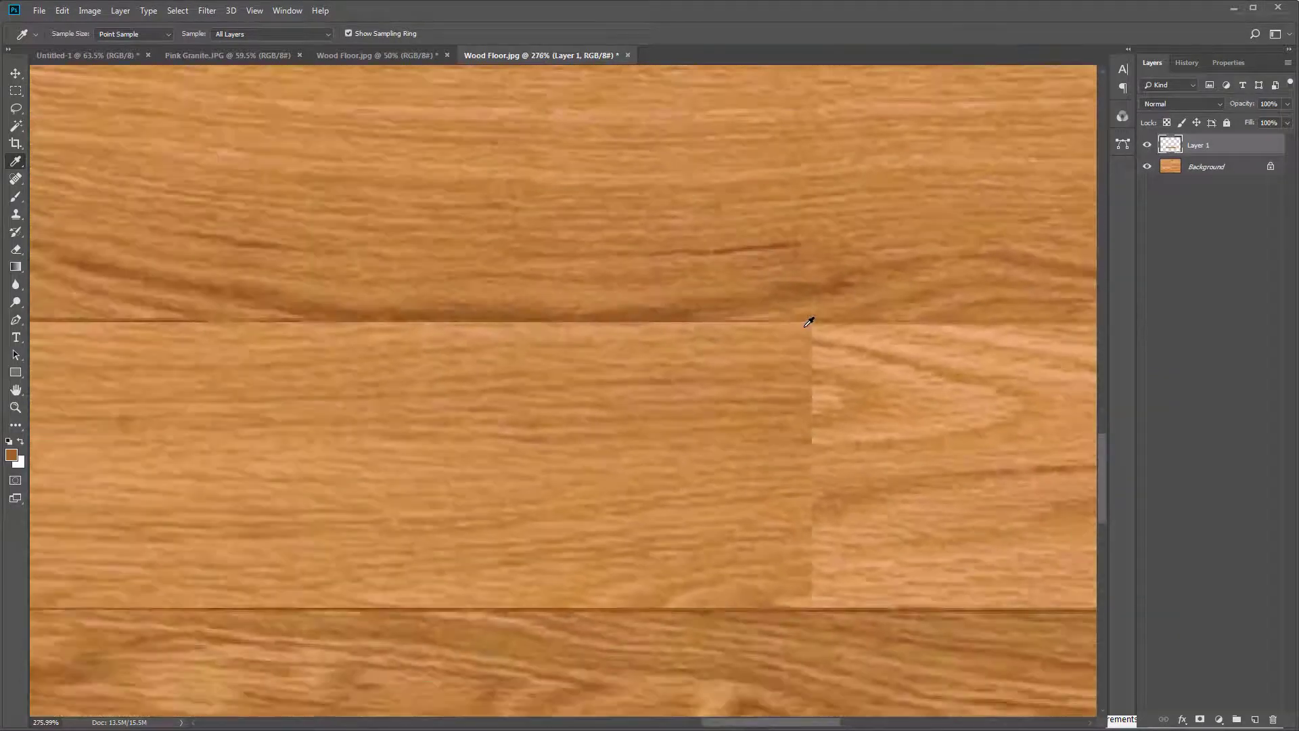
{"action": "key", "text": "b"}
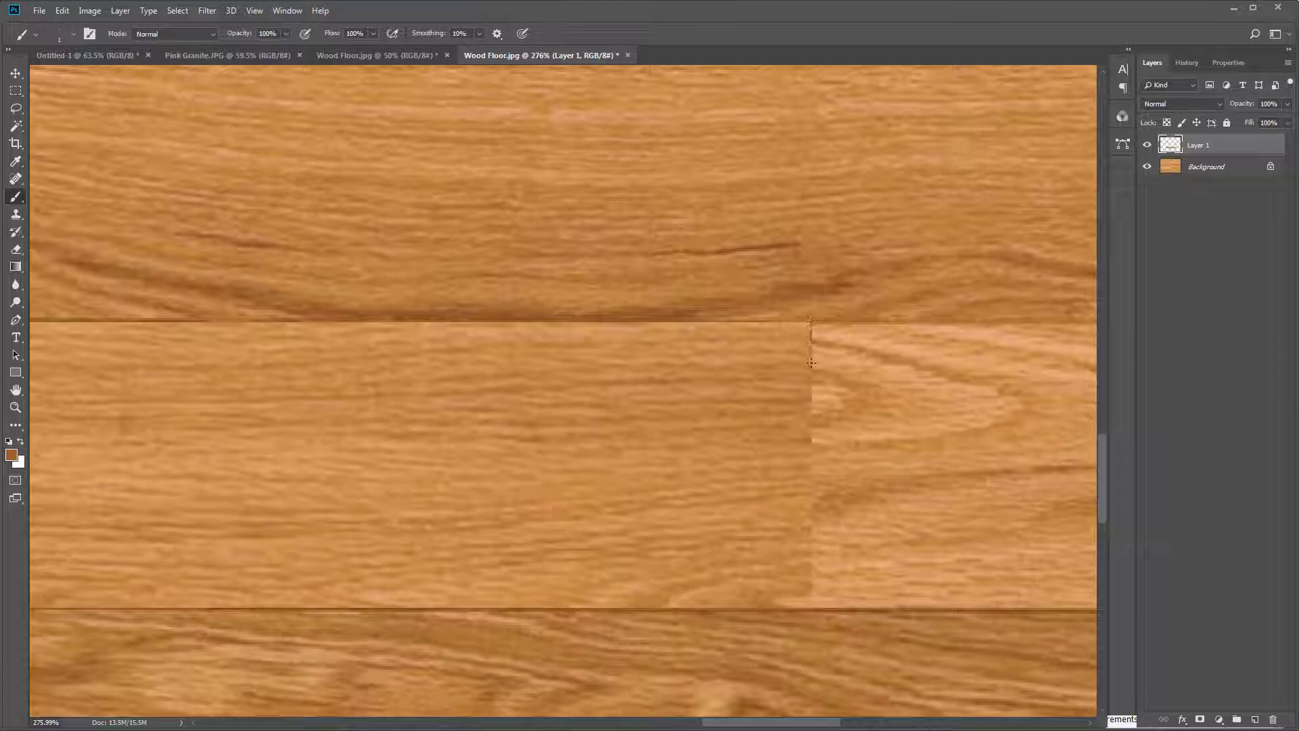
{"action": "mouse_move", "coordinate": [811, 362]}
{"action": "left_mouse_down"}
{"action": "mouse_move", "coordinate": [798, 428]}
{"action": "mouse_move", "coordinate": [824, 527]}
{"action": "left_mouse_up"}
{"action": "left_click_drag", "start_coordinate": [822, 594], "coordinate": [823, 602]}
Duplicate the patch plank across the centre seam in the fourth row from the top and rotate the duplicate 180 degrees.
{"action": "scroll", "coordinate": [785, 564], "scroll_direction": "down", "scroll_amount": 11}
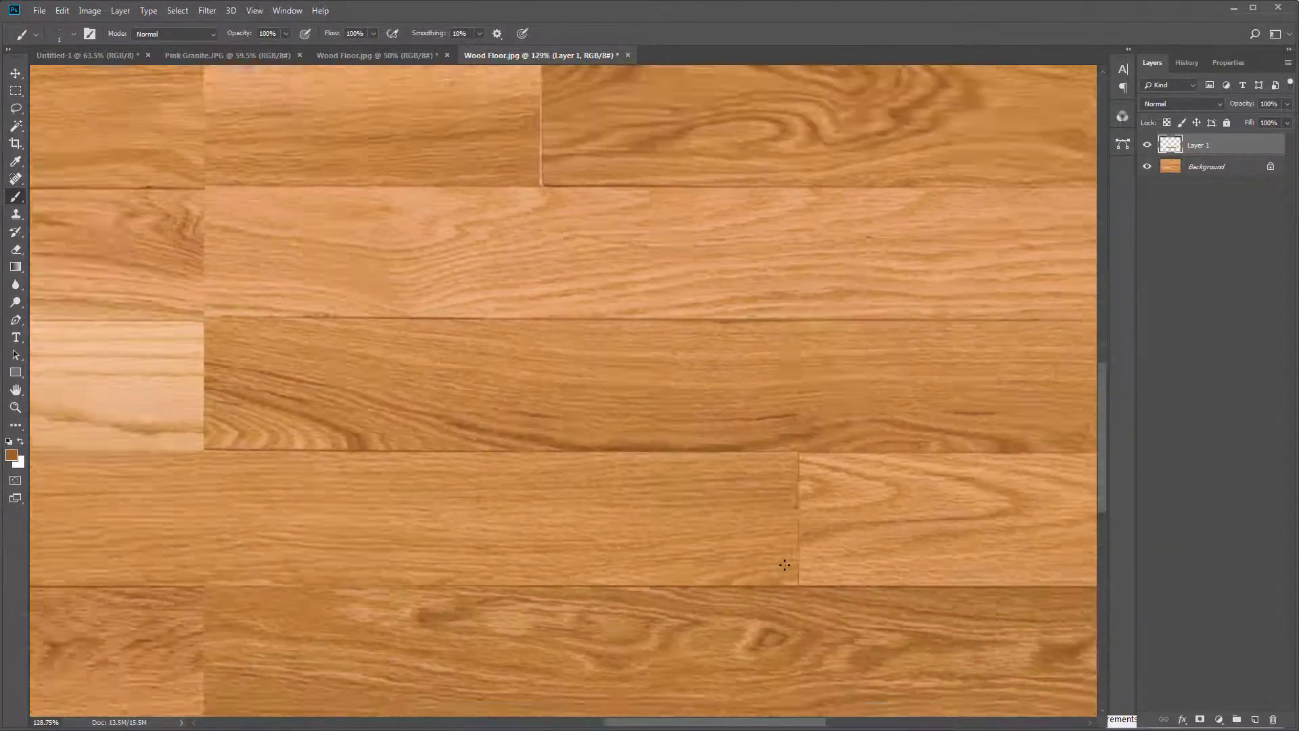
{"action": "scroll", "coordinate": [784, 564], "scroll_direction": "down", "scroll_amount": 2}
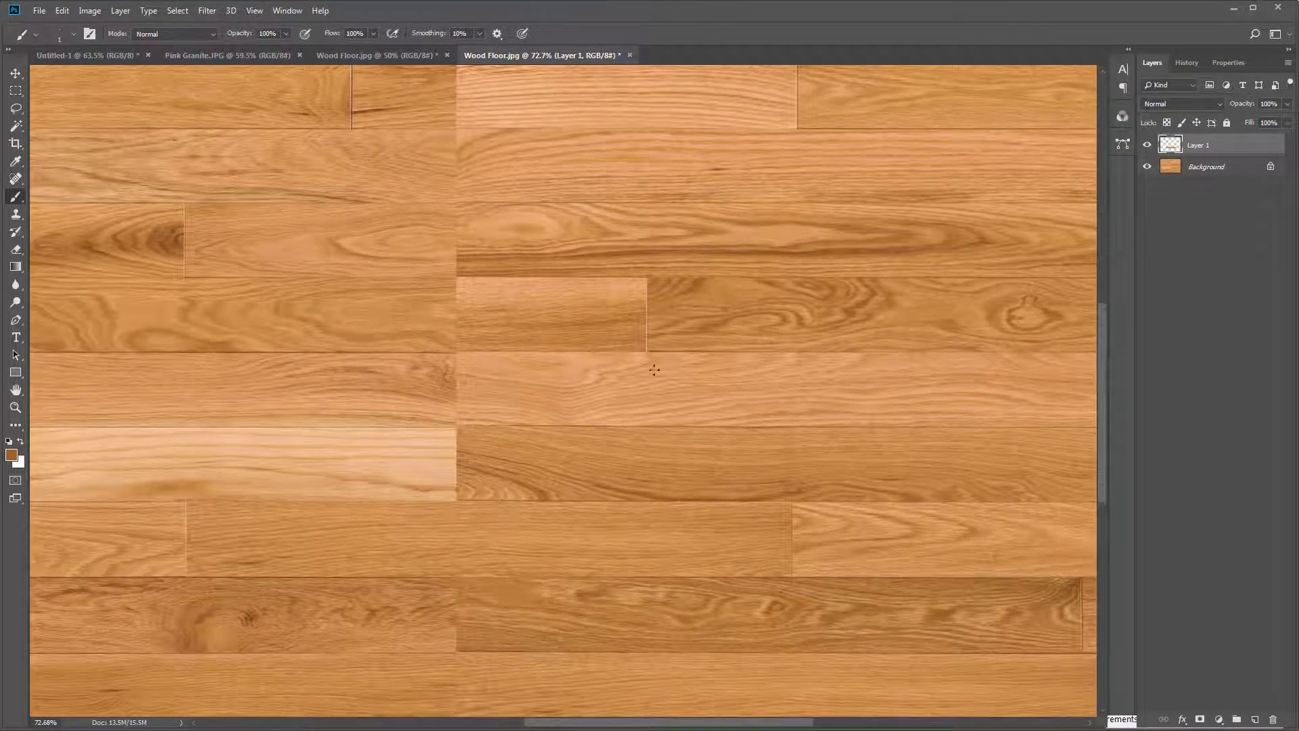
{"action": "scroll", "coordinate": [688, 454], "scroll_direction": "down", "scroll_amount": 2}
{"action": "scroll", "coordinate": [556, 504], "scroll_direction": "down", "scroll_amount": 1}
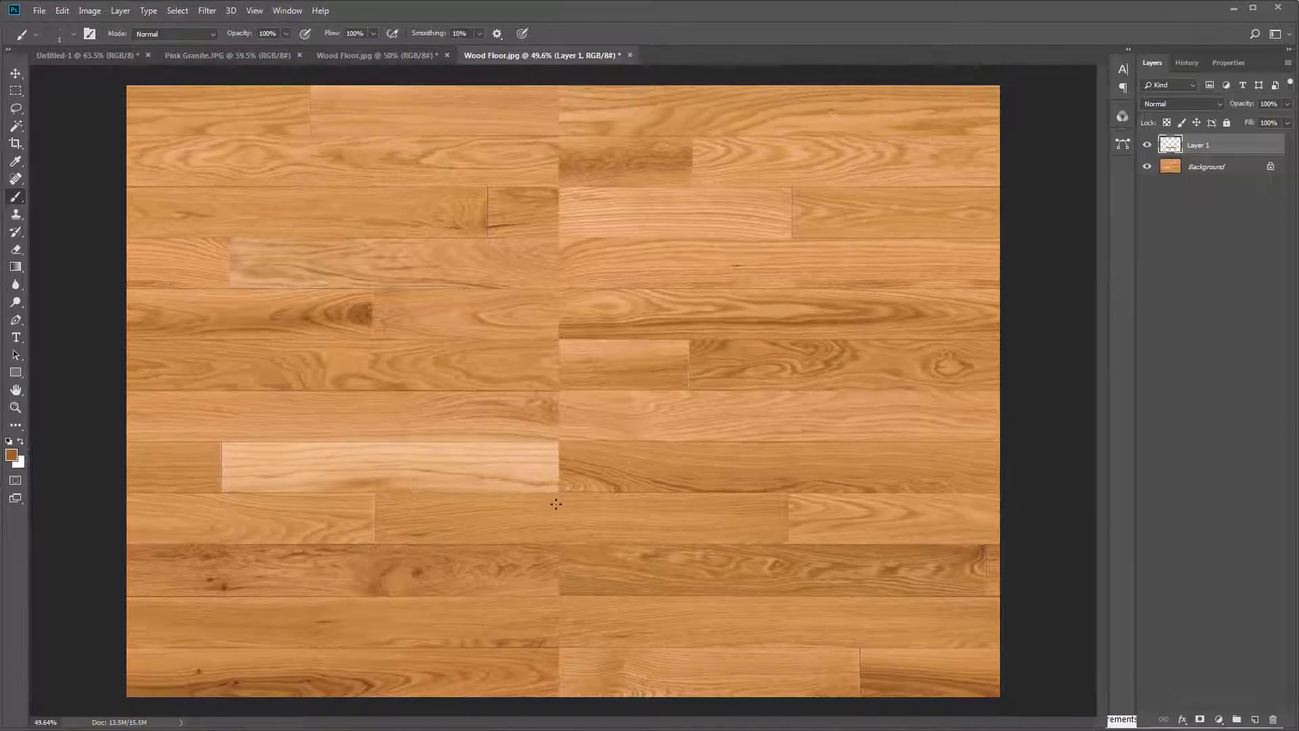
{"action": "key", "text": "v"}
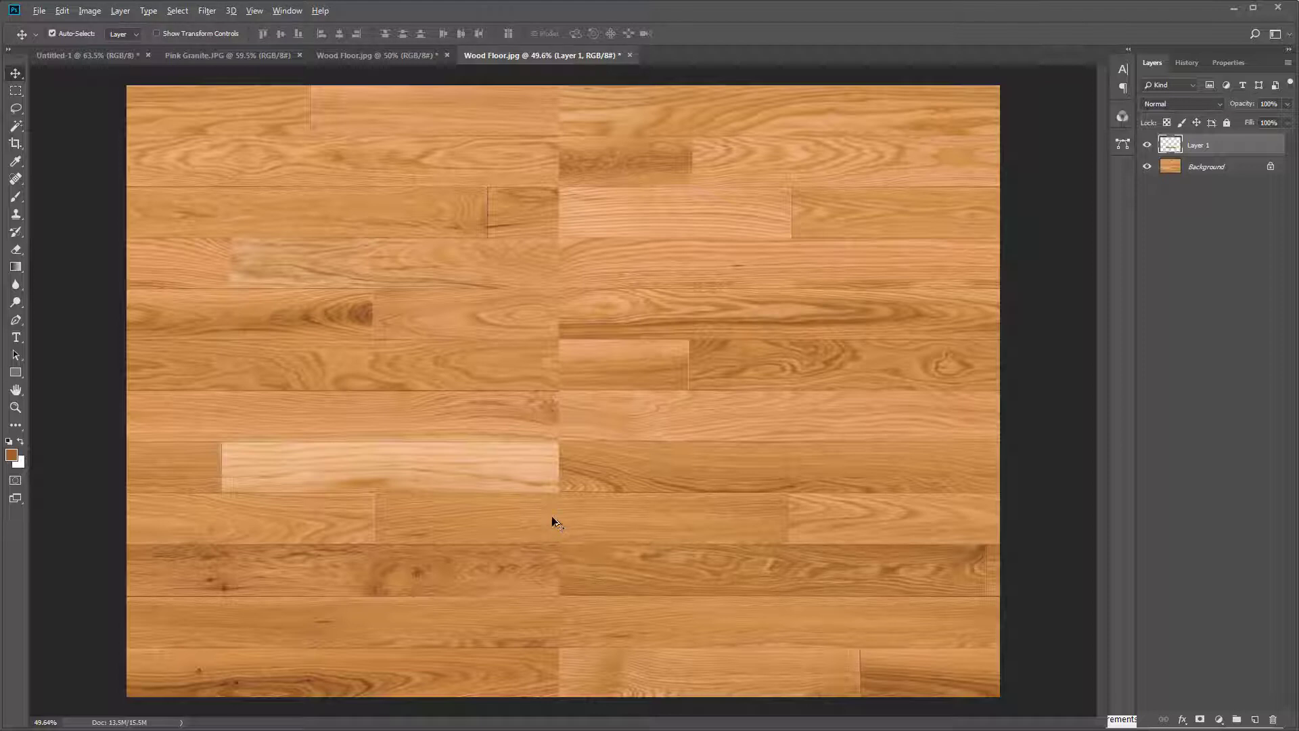
{"action": "left_click_drag", "start_coordinate": [551, 516], "coordinate": [409, 267]}
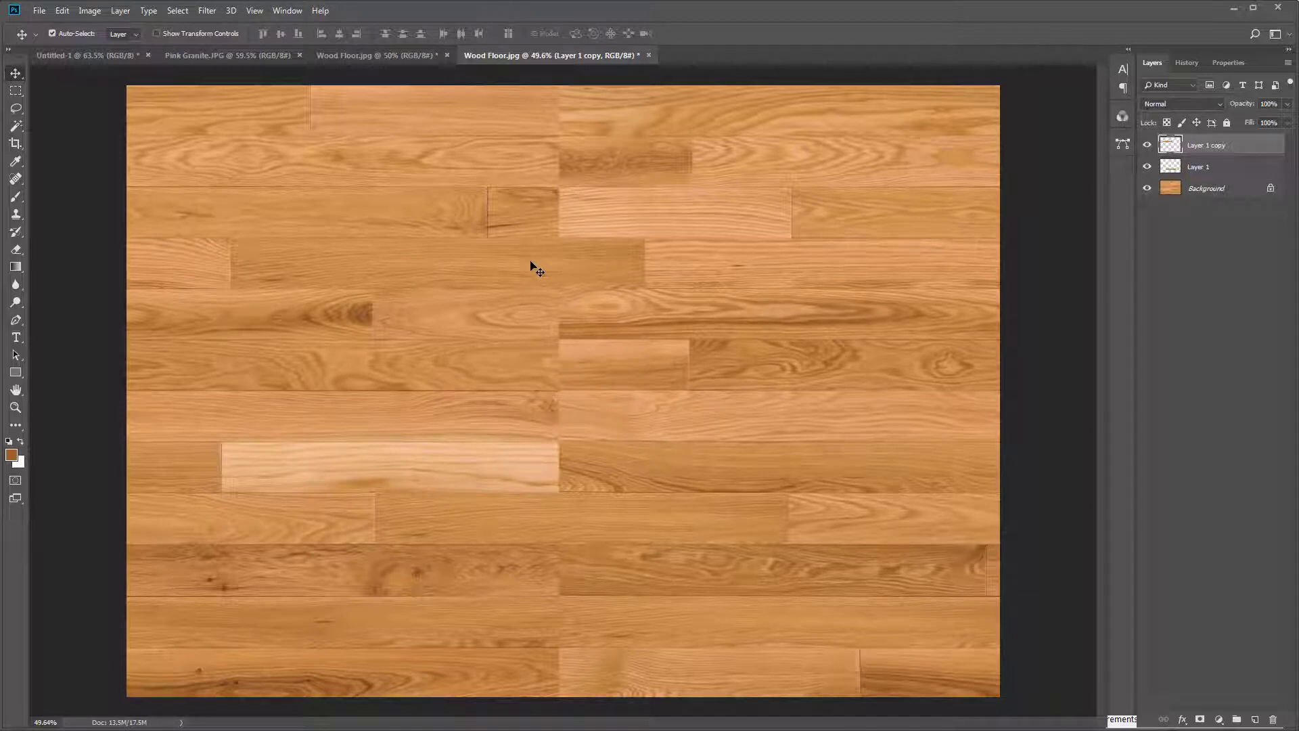
{"action": "key", "text": "ctrl+t"}
{"action": "left_click_drag", "start_coordinate": [656, 224], "coordinate": [166, 312]}
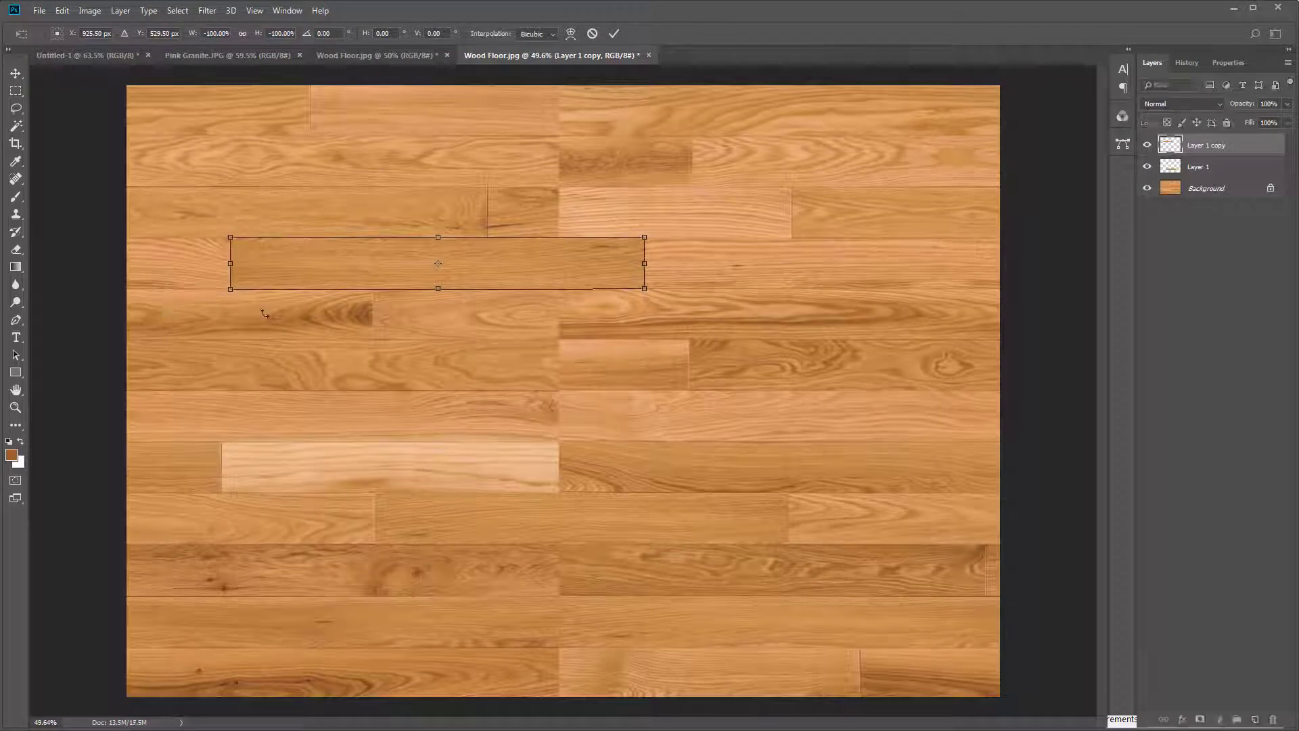
{"action": "key", "text": "Return"}
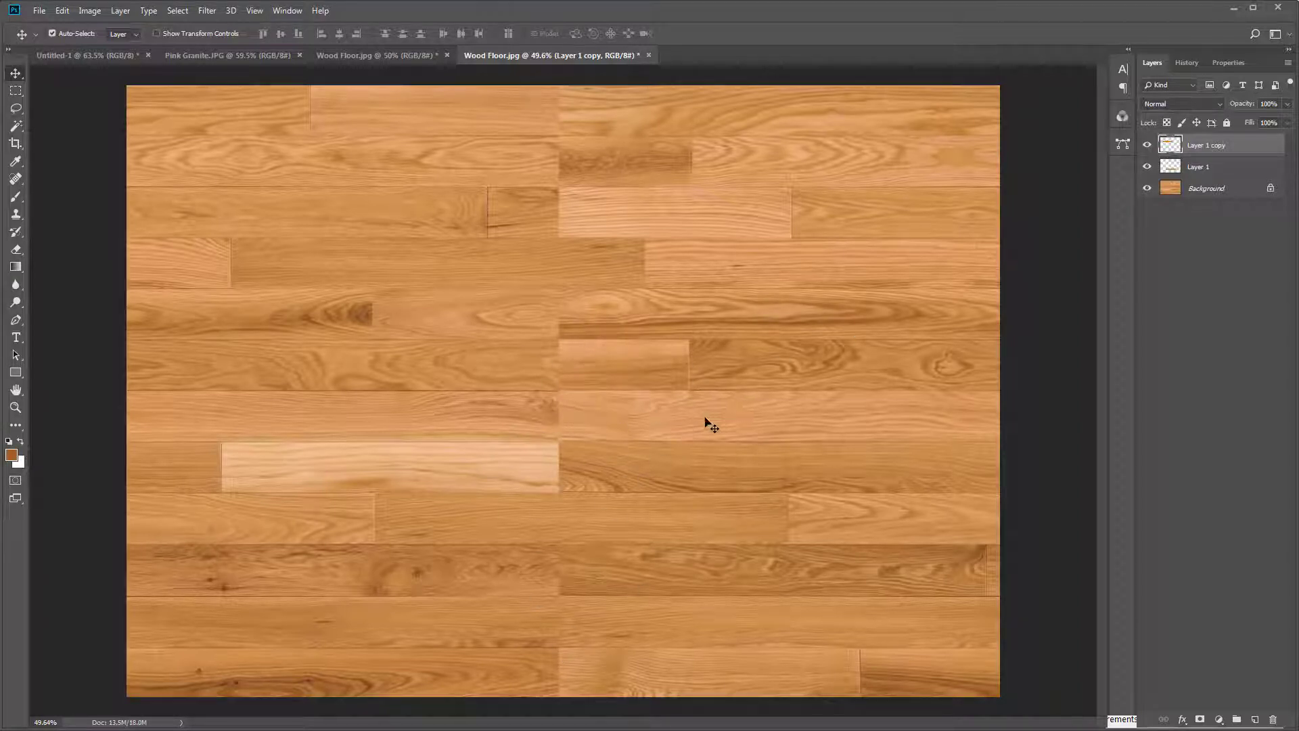
Copy the seventh-row plank before the centre seam from the Background to a new layer and move it over the pale plank and seam below.
{"action": "left_click", "coordinate": [743, 418]}
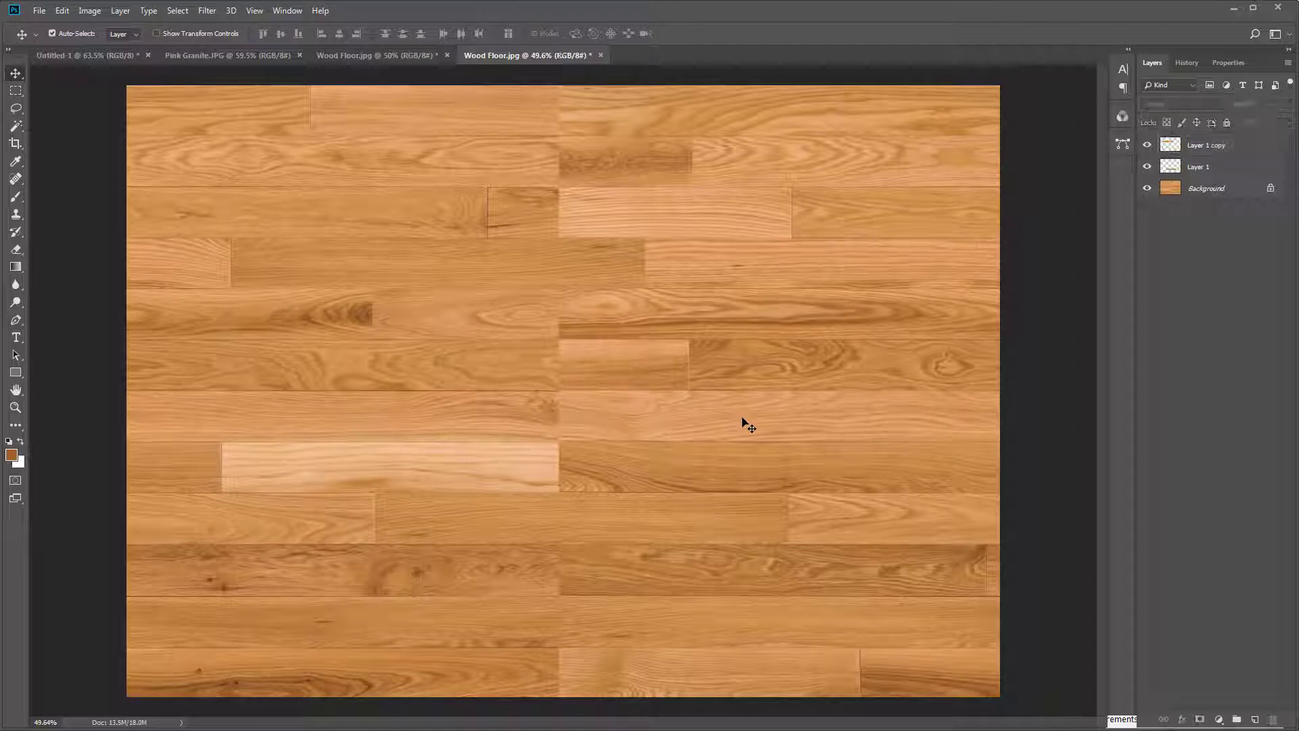
{"action": "left_click", "coordinate": [1217, 191]}
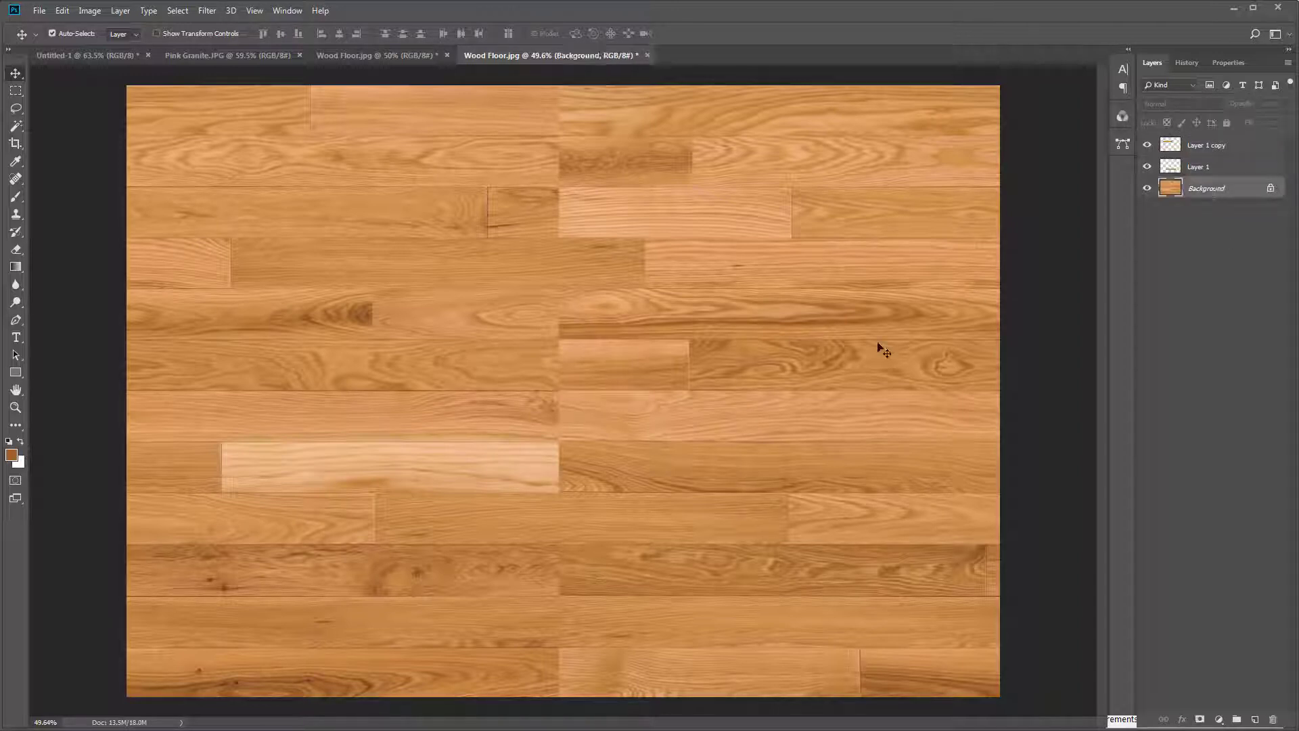
{"action": "key", "text": "m"}
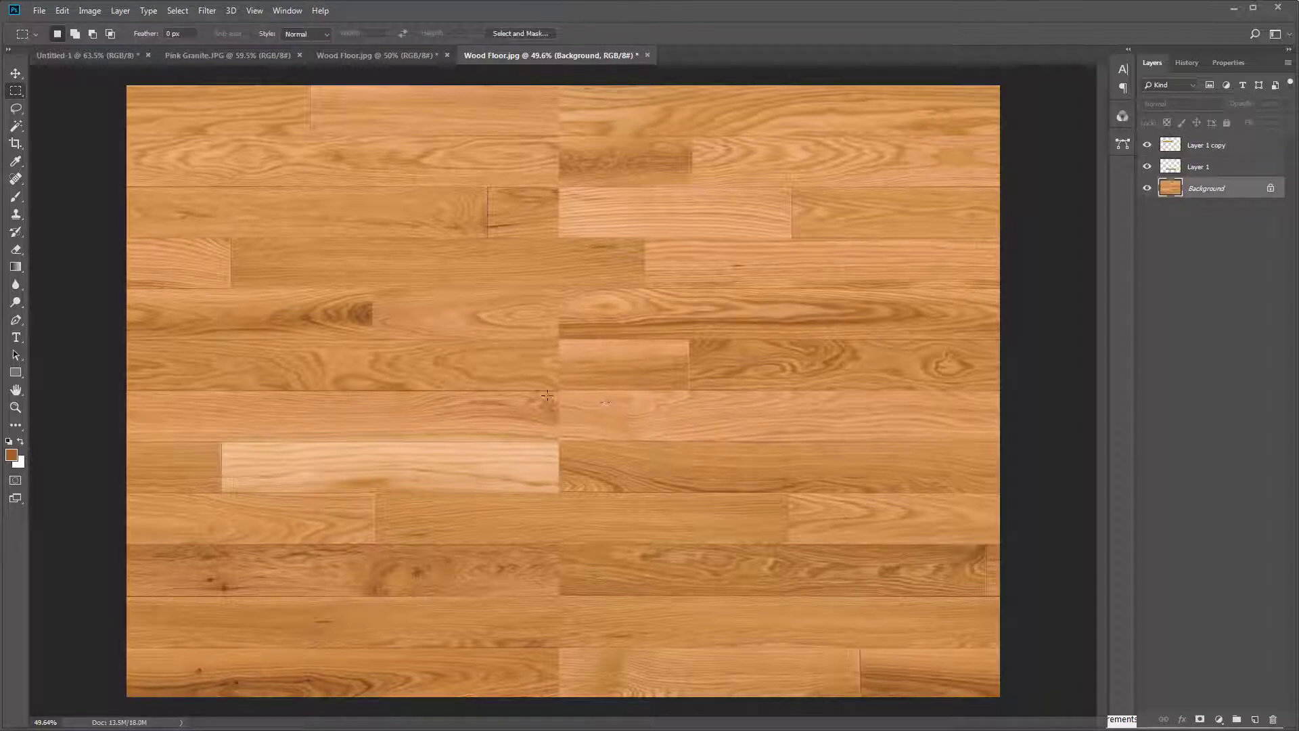
{"action": "left_click_drag", "start_coordinate": [554, 393], "coordinate": [146, 429]}
{"action": "key", "text": "ctrl+j"}
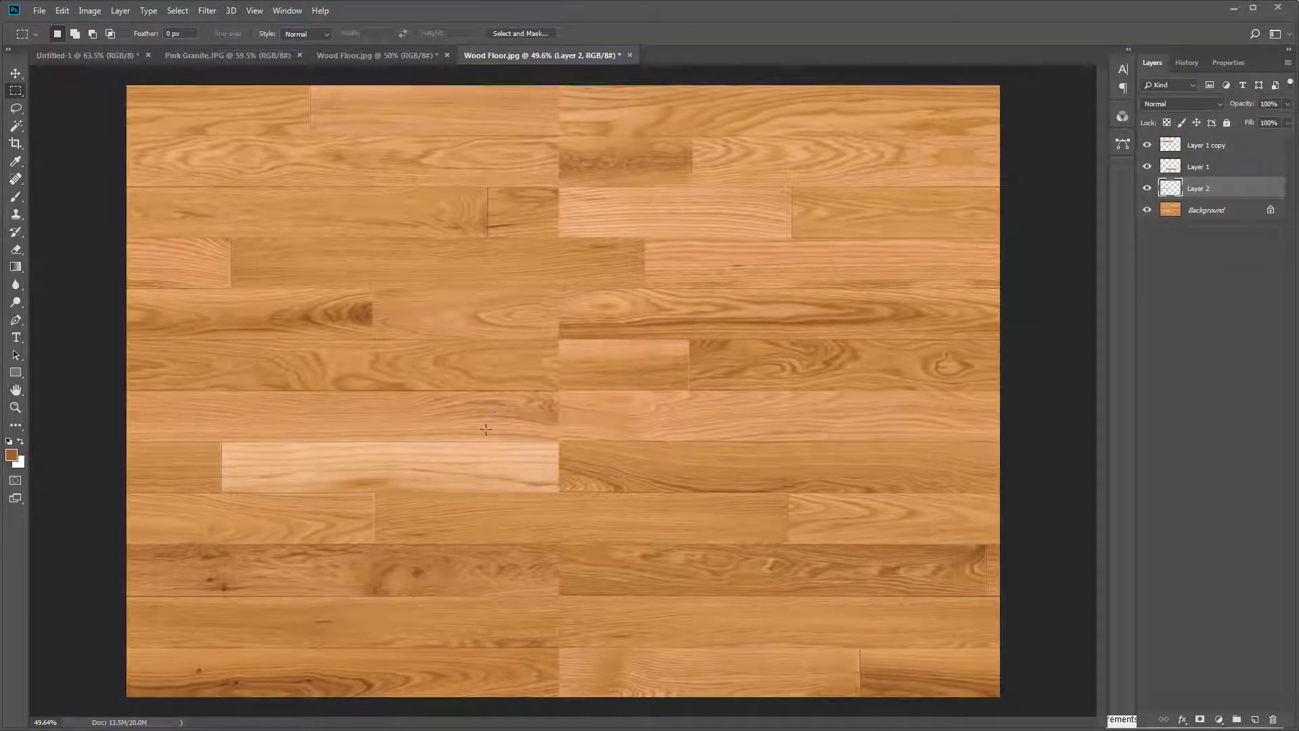
{"action": "key", "text": "v"}
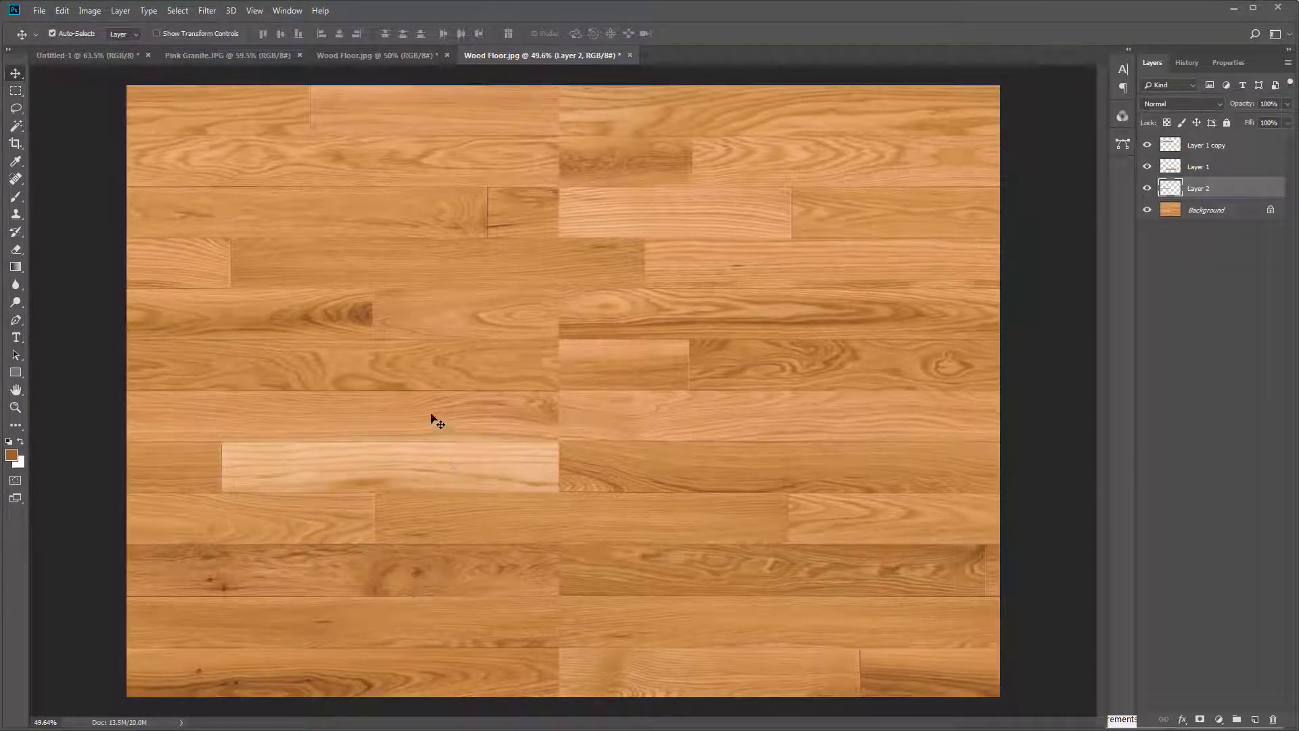
{"action": "left_click_drag", "start_coordinate": [431, 415], "coordinate": [523, 467]}
{"action": "key", "text": "ctrl"}
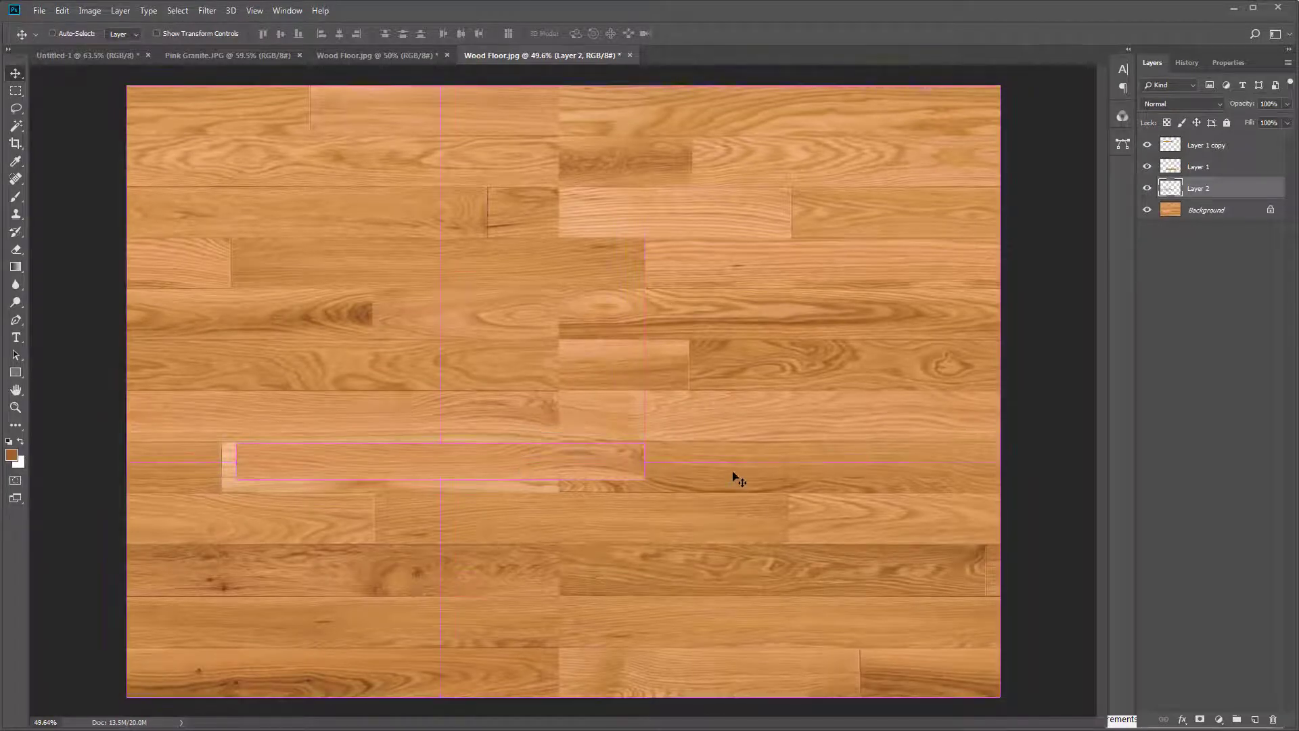
Flip the patch plank horizontally and vertically and align its upper corner with the left end joint in the eighth row.
{"action": "key", "text": "ctrl+t"}
{"action": "left_click_drag", "start_coordinate": [661, 428], "coordinate": [257, 466]}
{"action": "scroll", "coordinate": [209, 449], "scroll_direction": "up", "scroll_amount": 10}
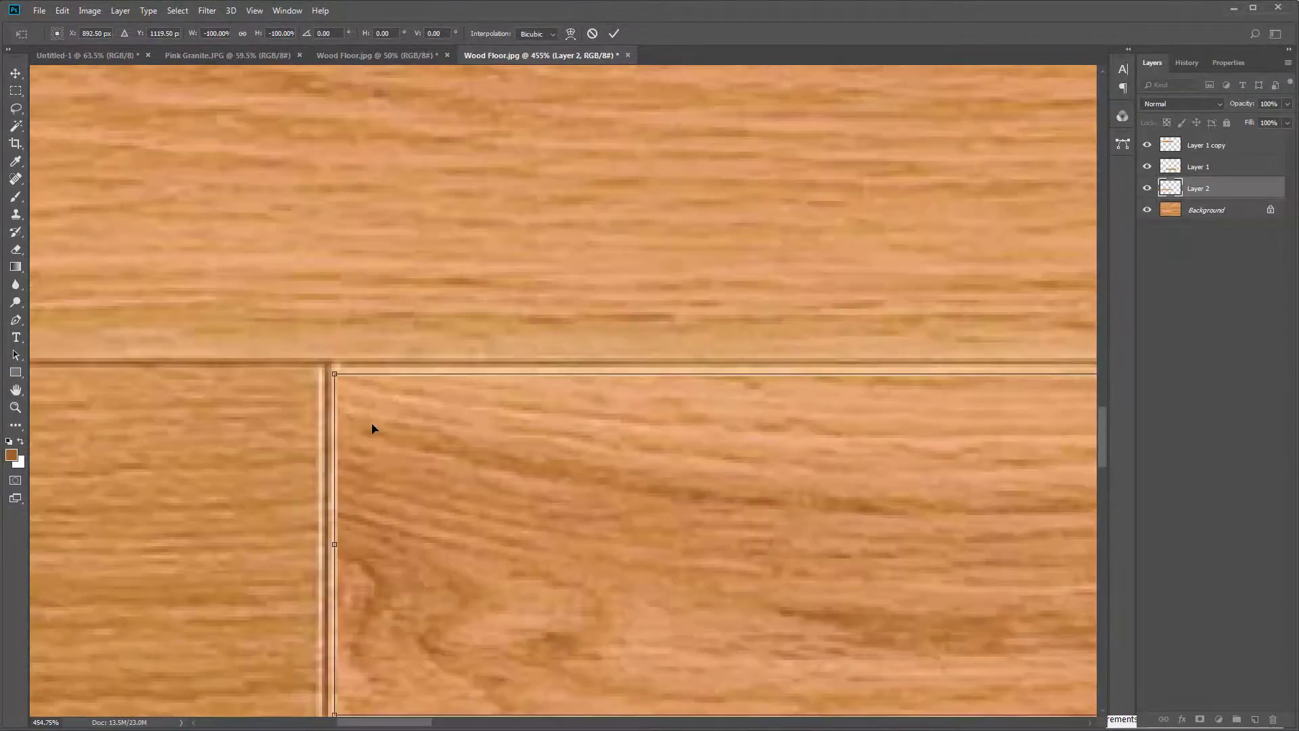
{"action": "left_click_drag", "start_coordinate": [372, 428], "coordinate": [366, 420]}
{"action": "scroll", "coordinate": [374, 335], "scroll_direction": "down", "scroll_amount": 2}
{"action": "scroll", "coordinate": [374, 336], "scroll_direction": "down", "scroll_amount": 7}
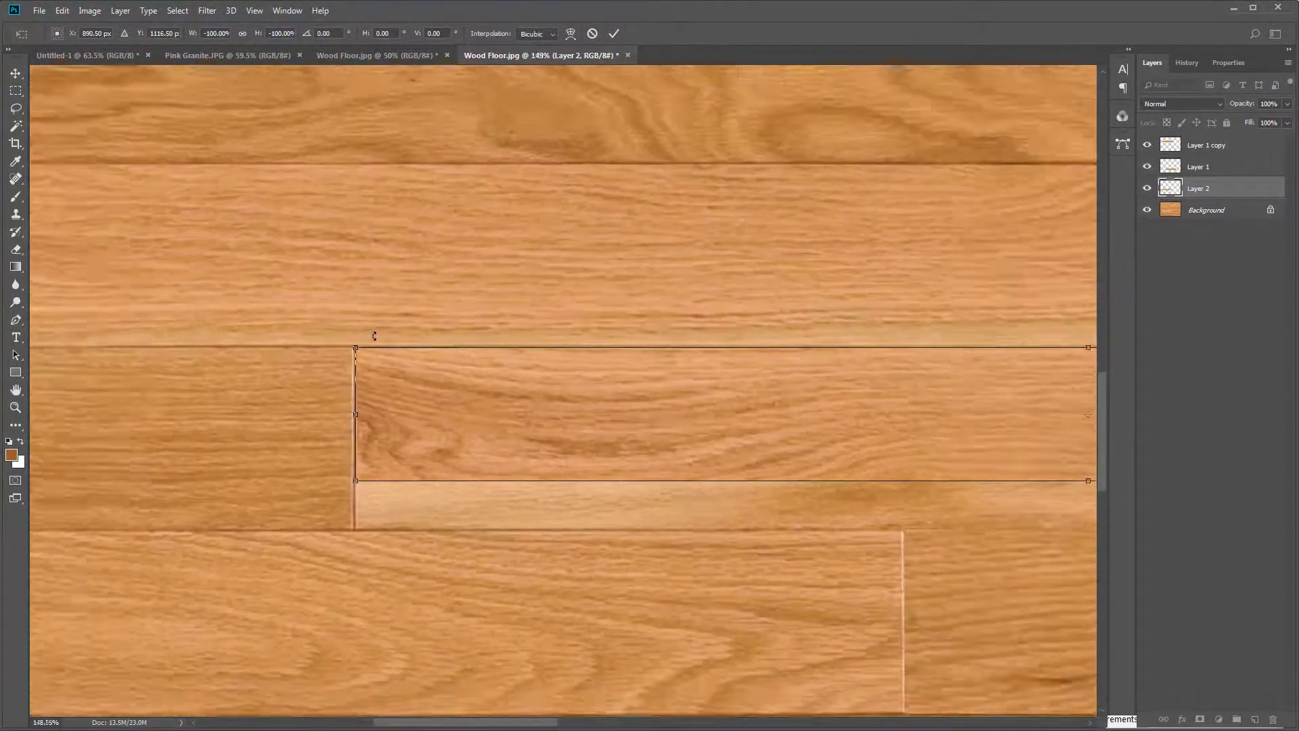
{"action": "scroll", "coordinate": [515, 320], "scroll_direction": "down", "scroll_amount": 2}
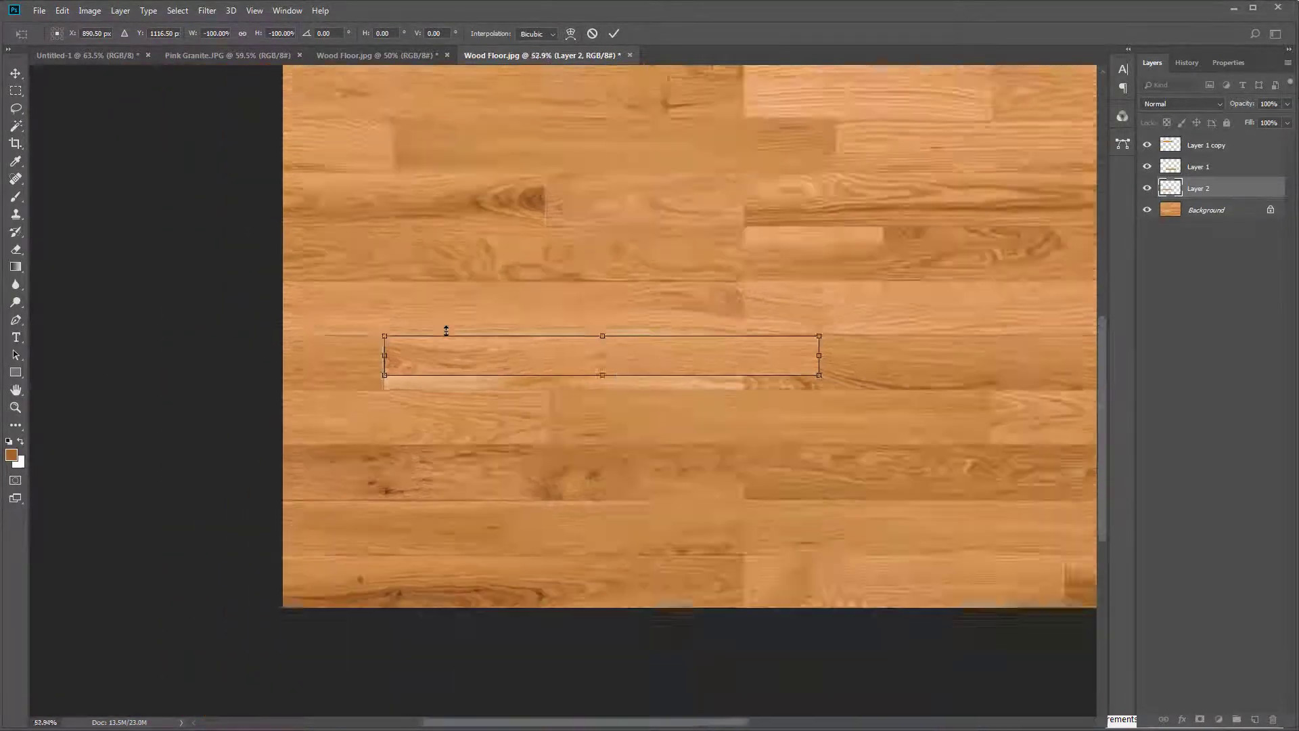
Scale the eighth-row patch to 93.59% width and 135.14% height so it fills the row and covers the centre seam.
{"action": "scroll", "coordinate": [601, 417], "scroll_direction": "up", "scroll_amount": 4}
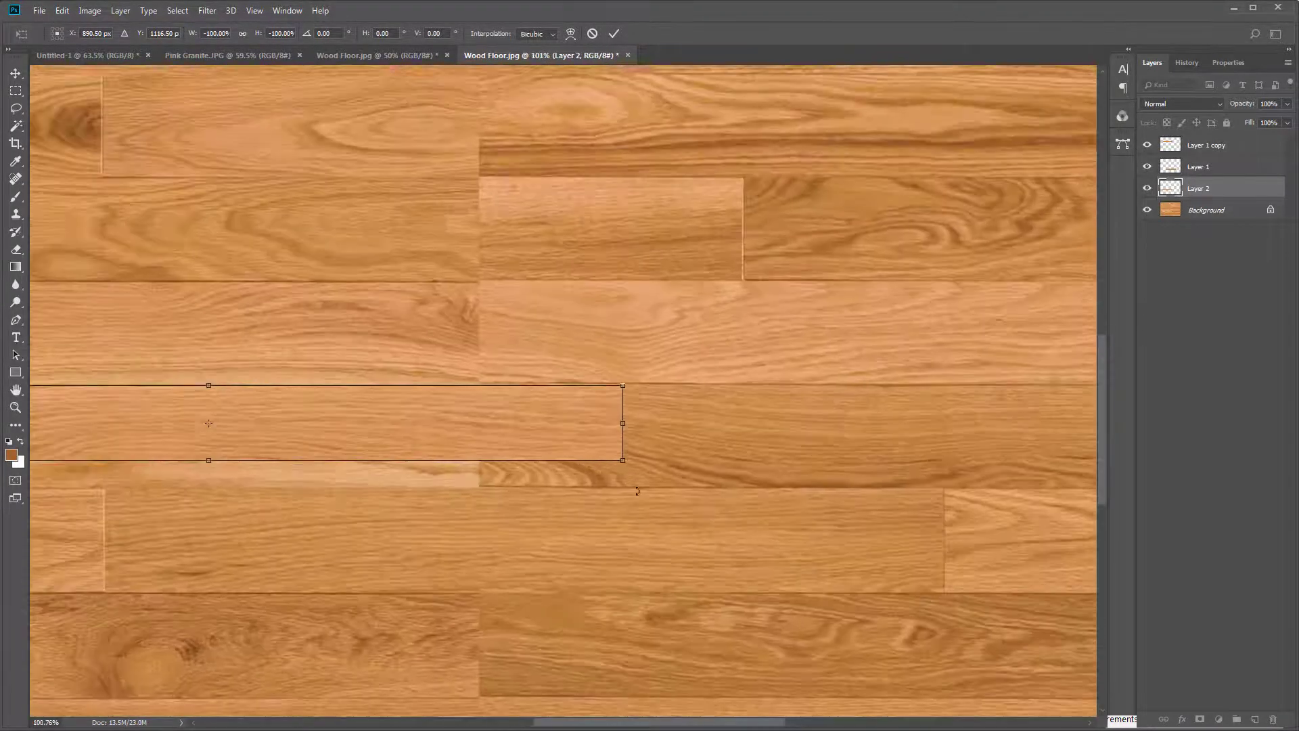
{"action": "left_click_drag", "start_coordinate": [623, 460], "coordinate": [569, 486]}
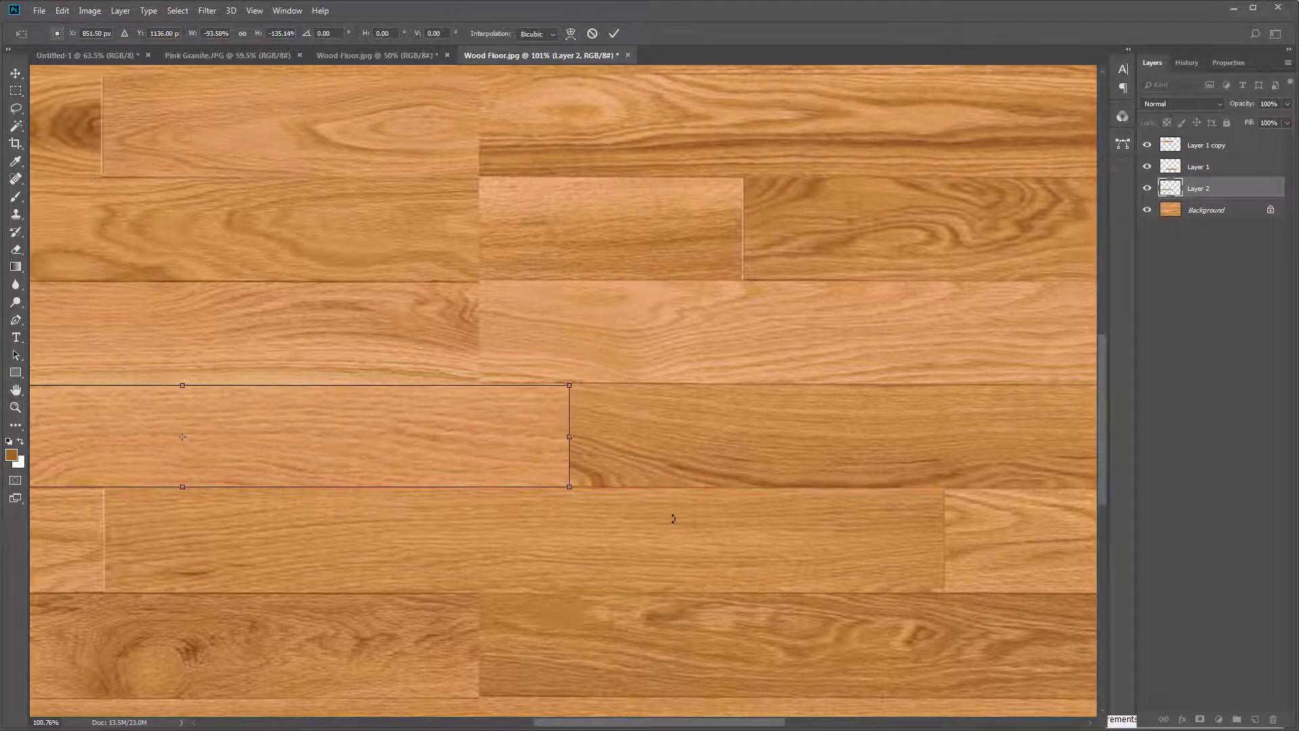
{"action": "key", "text": "Return"}
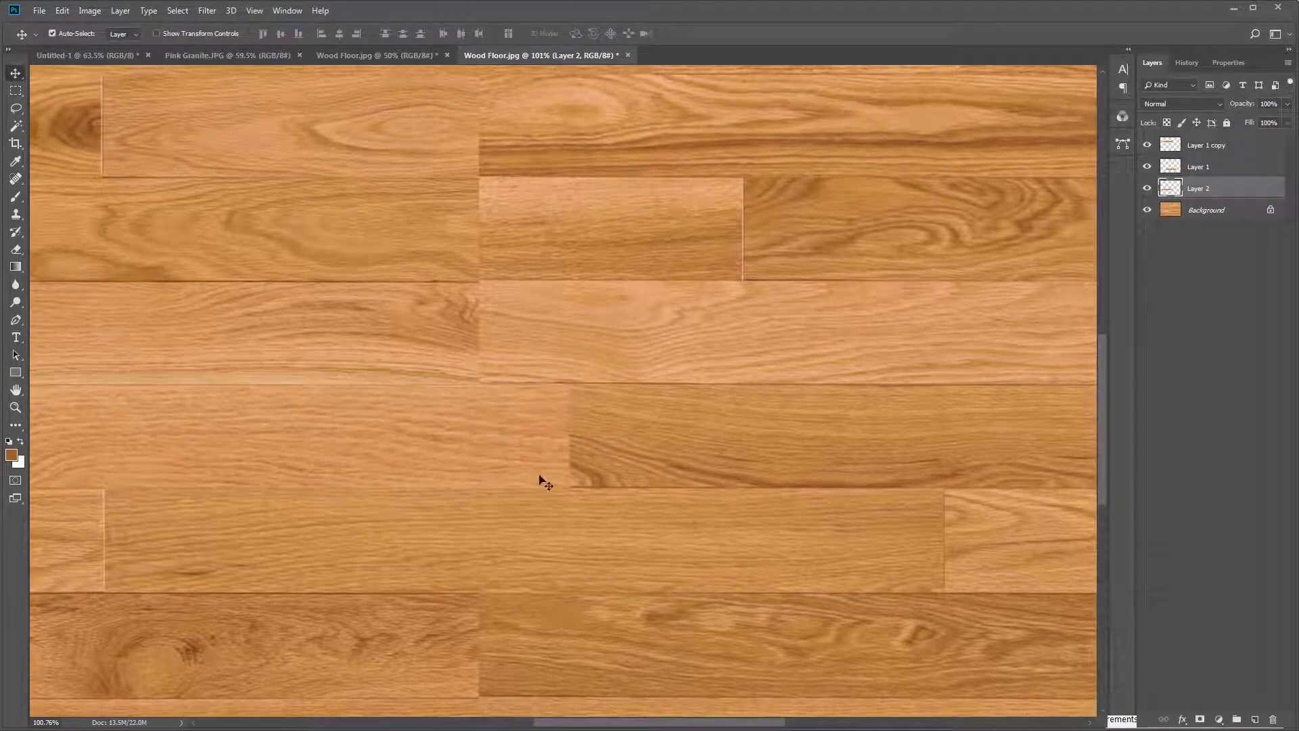
Duplicate the eighth-row patch plank onto the third row from the top, across the centre seam.
{"action": "scroll", "coordinate": [856, 415], "scroll_direction": "down", "scroll_amount": 2}
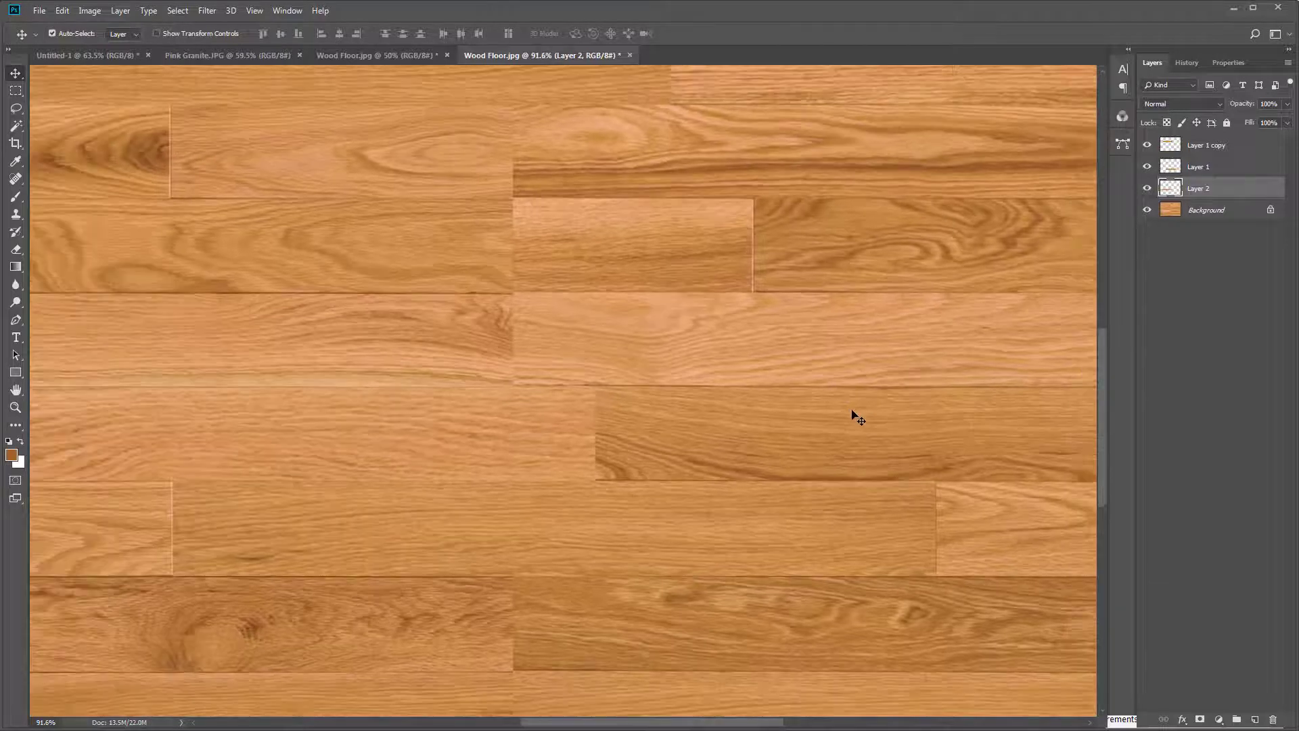
{"action": "scroll", "coordinate": [857, 418], "scroll_direction": "down", "scroll_amount": 1}
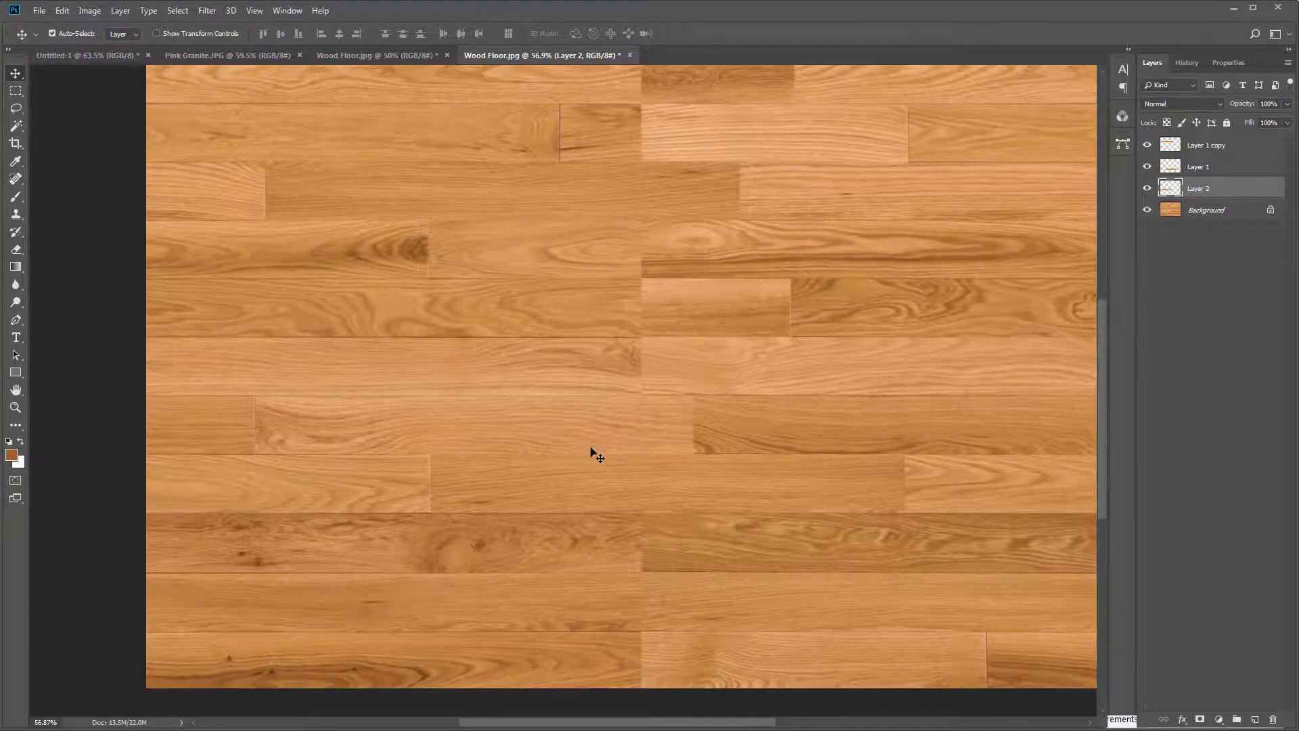
{"action": "scroll", "coordinate": [591, 452], "scroll_direction": "down", "scroll_amount": 1}
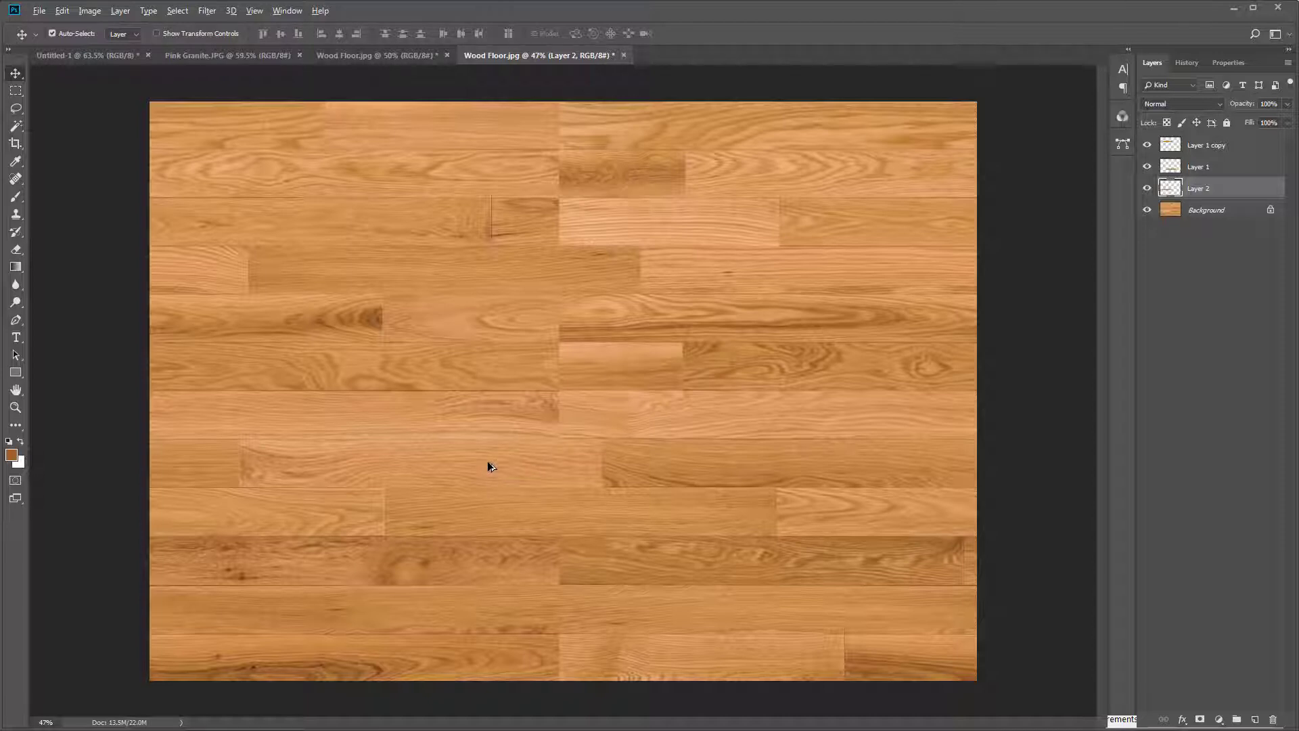
{"action": "left_click_drag", "start_coordinate": [488, 466], "coordinate": [668, 224]}
{"action": "key", "text": "ctrl+j"}
{"action": "scroll", "coordinate": [667, 224], "scroll_direction": "up", "scroll_amount": 4}
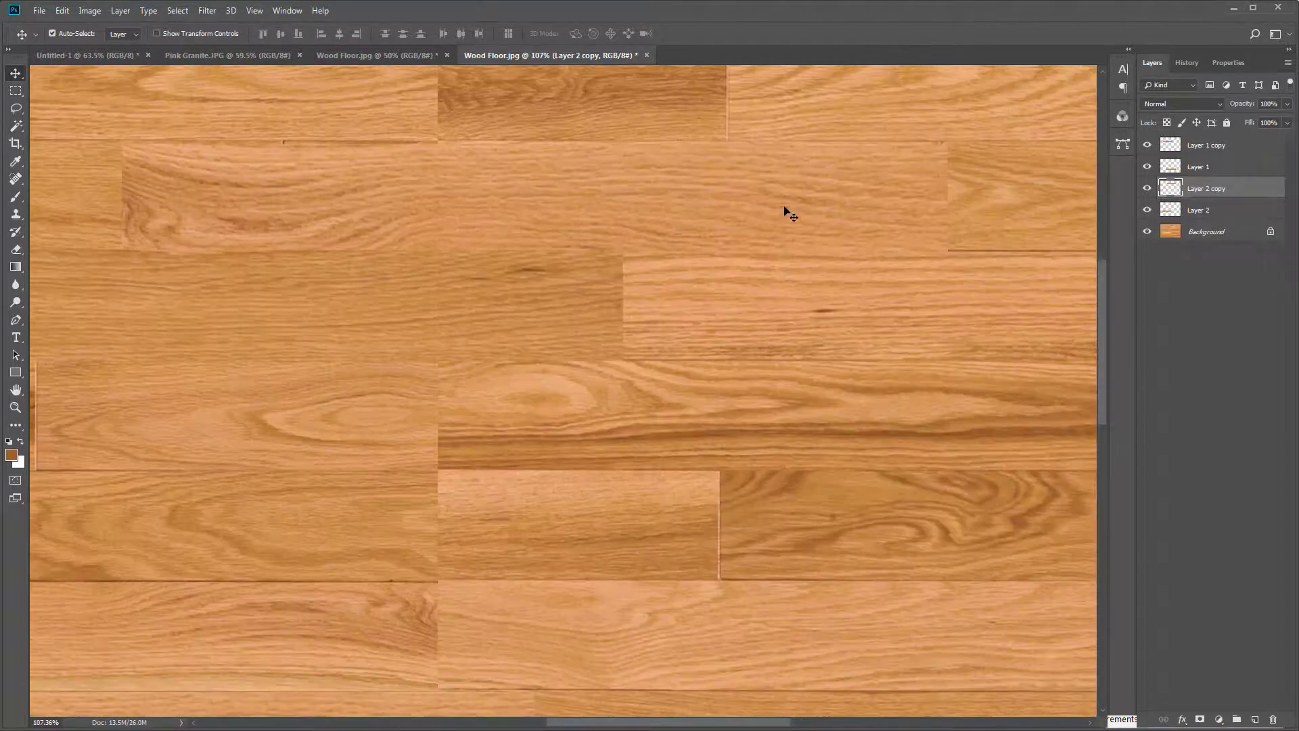
Fit the third-row copy to its right end joint and the row edges at 99.21% width and 98.67% height.
{"action": "key", "text": "ctrl+t"}
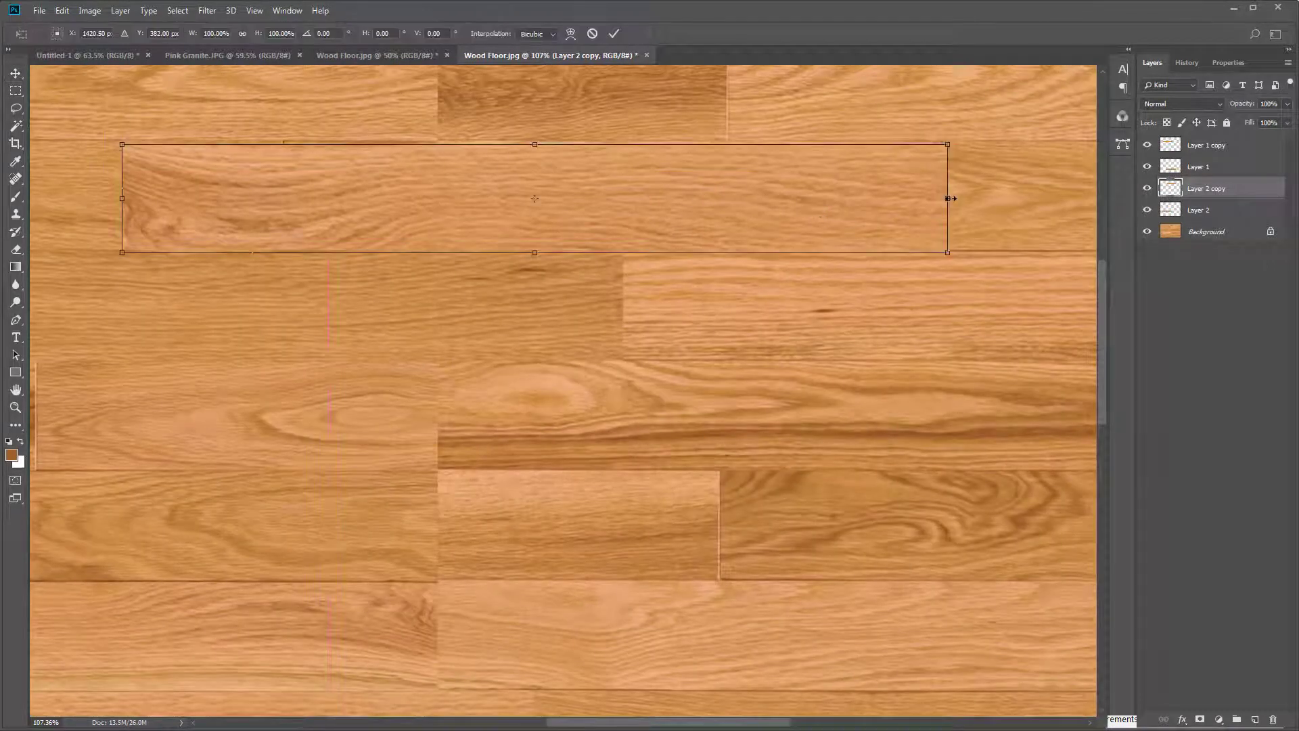
{"action": "left_click_drag", "start_coordinate": [950, 198], "coordinate": [945, 195]}
{"action": "scroll", "coordinate": [942, 183], "scroll_direction": "up", "scroll_amount": 5}
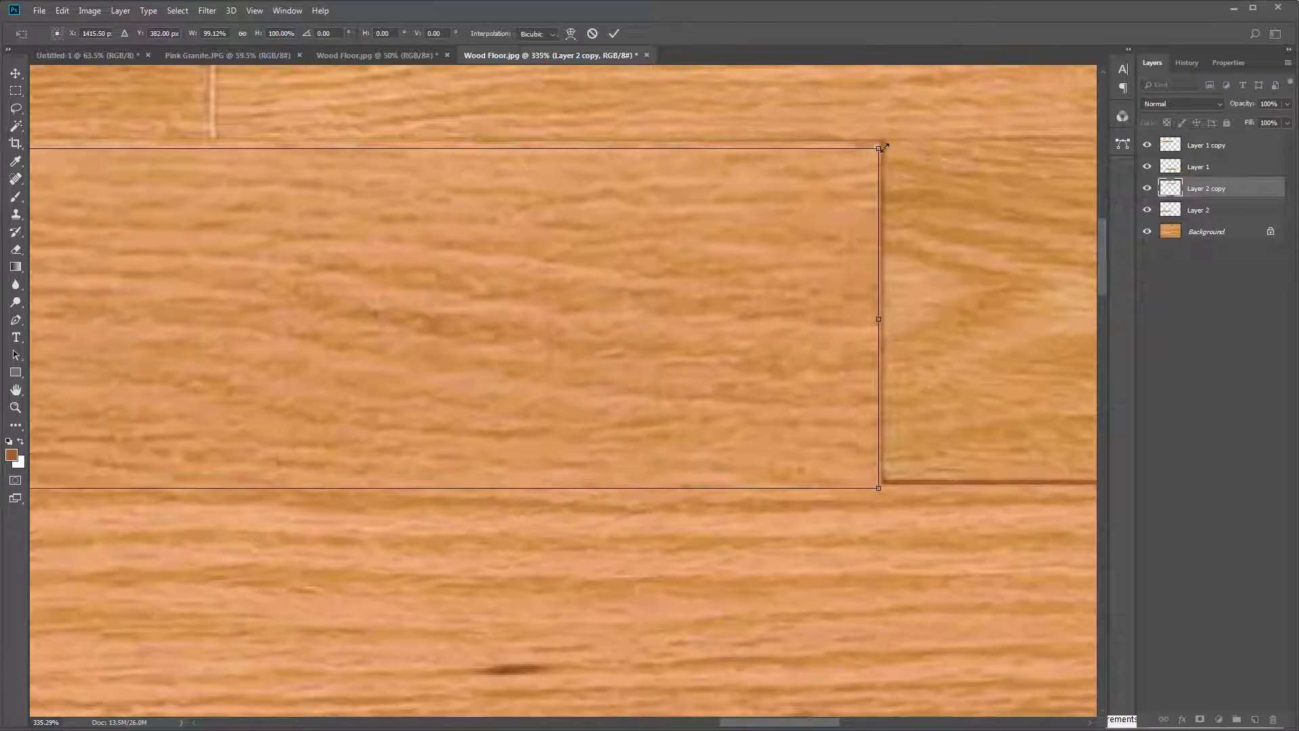
{"action": "left_click_drag", "start_coordinate": [883, 145], "coordinate": [880, 141]}
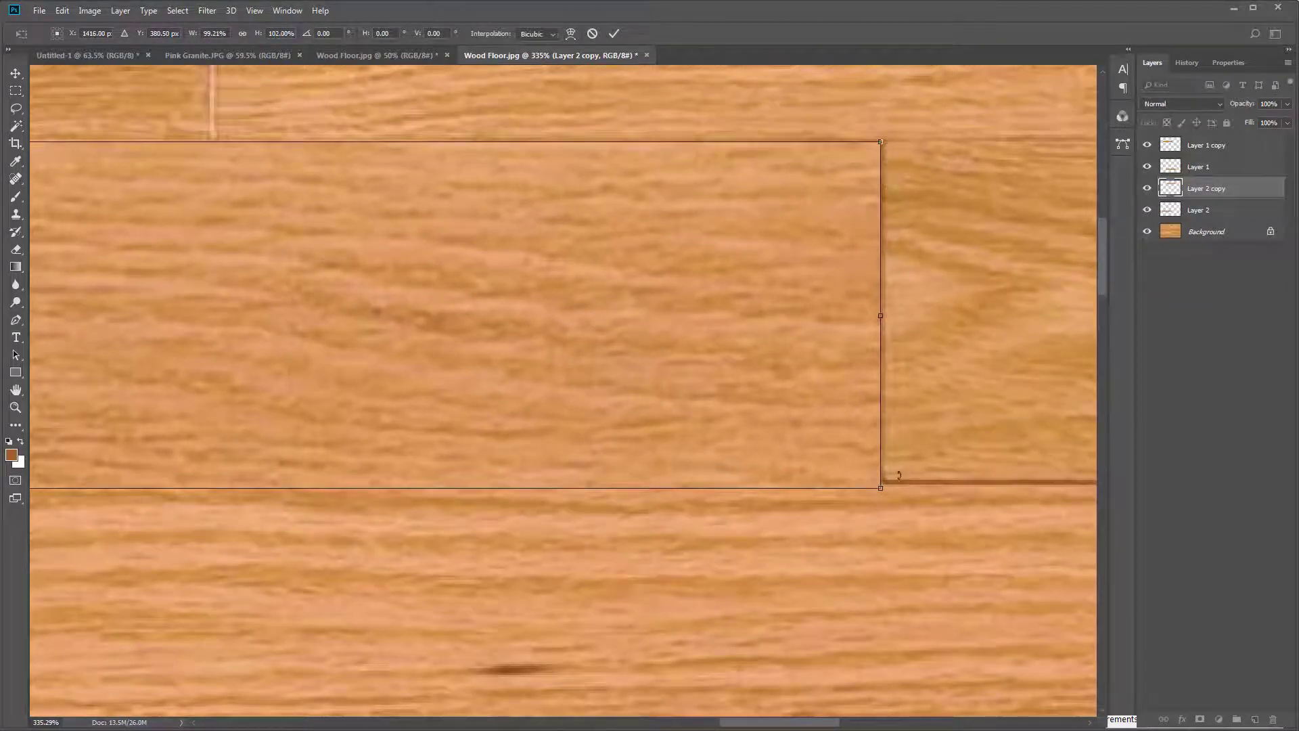
{"action": "left_click_drag", "start_coordinate": [880, 488], "coordinate": [877, 480]}
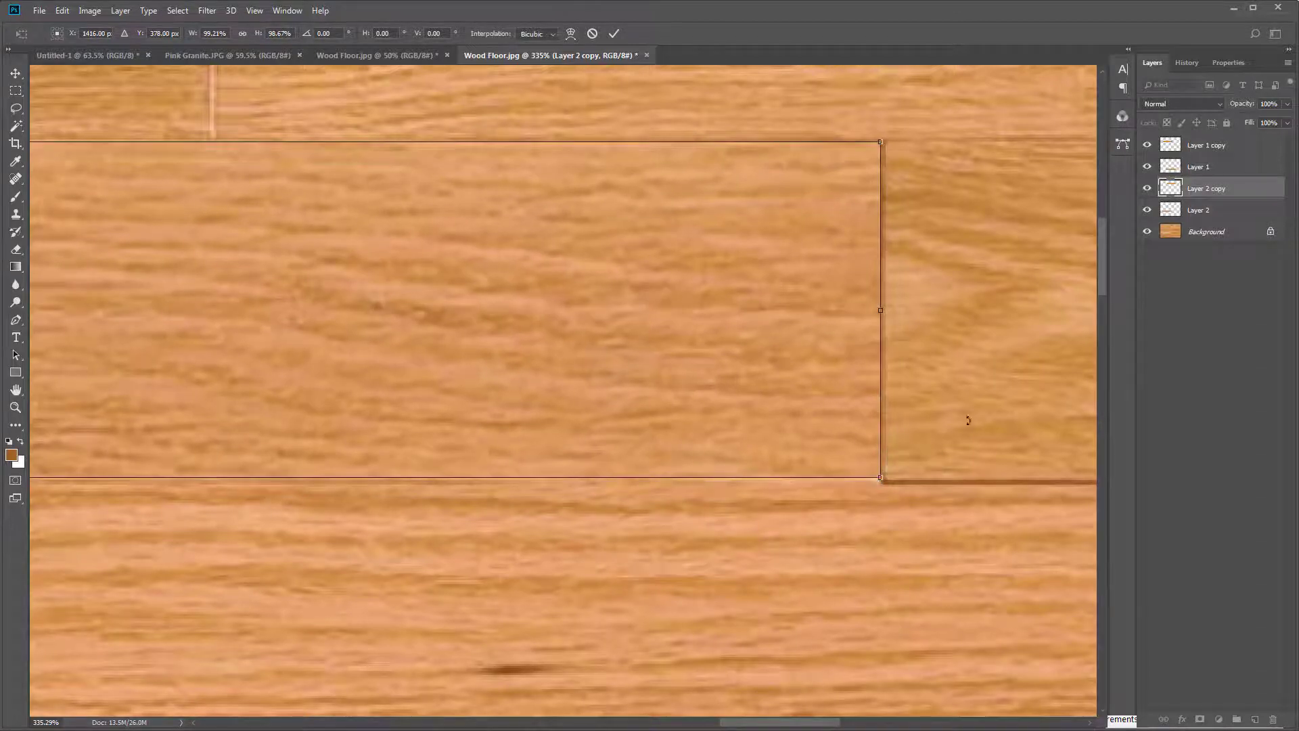
{"action": "scroll", "coordinate": [762, 455], "scroll_direction": "down", "scroll_amount": 6}
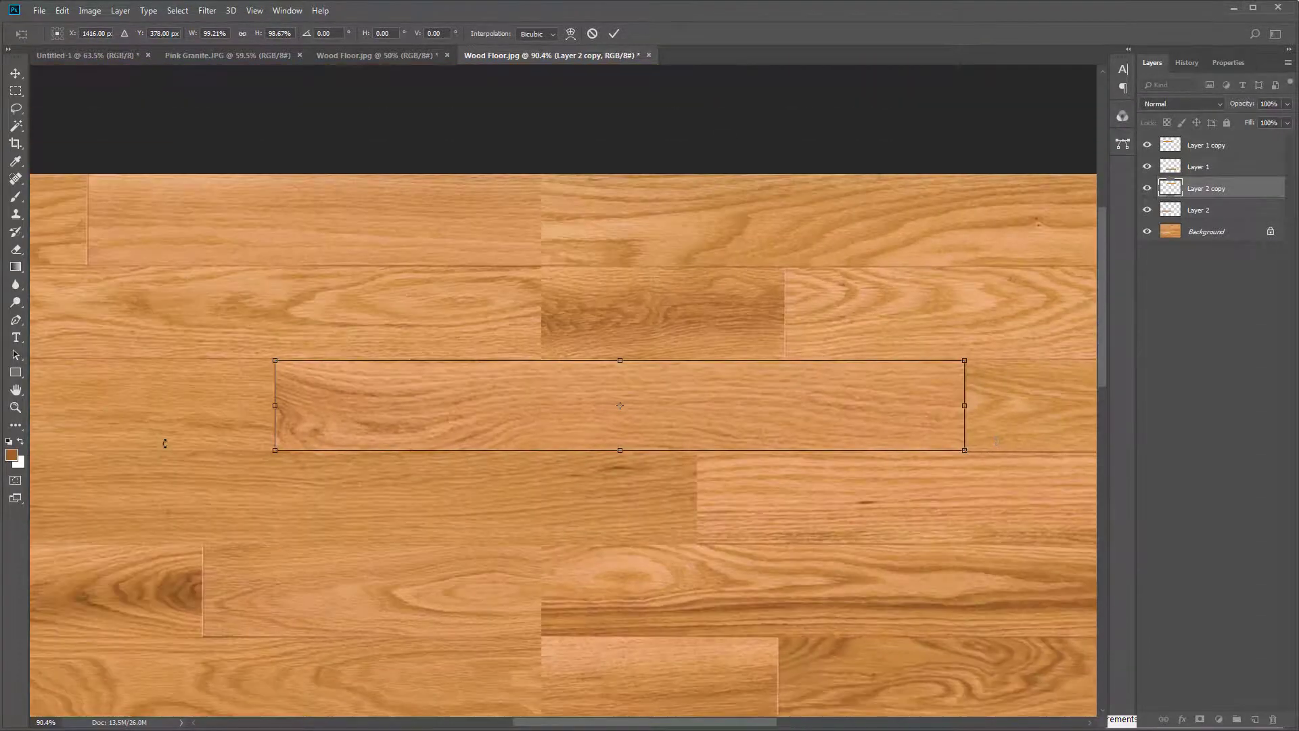
Shorten the third-row copy from its left end to 79.60% width, stopping at the original dark end joint.
{"action": "scroll", "coordinate": [165, 443], "scroll_direction": "up", "scroll_amount": 3}
{"action": "left_click_drag", "start_coordinate": [355, 380], "coordinate": [591, 374]}
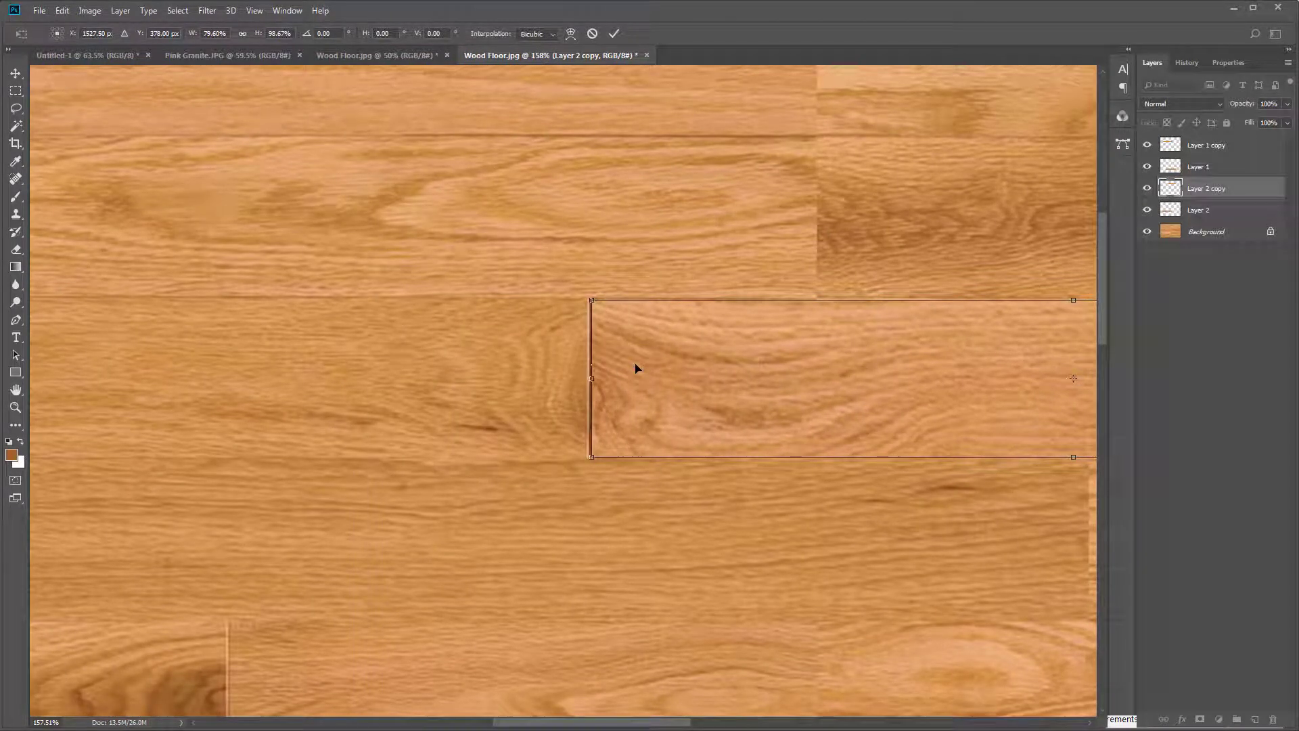
{"action": "key", "text": "Return"}
Copy a strip of the top-row plank right of the centre seam from the Background to a new layer and move it onto the sixth row's seam.
{"action": "scroll", "coordinate": [365, 404], "scroll_direction": "down", "scroll_amount": 2}
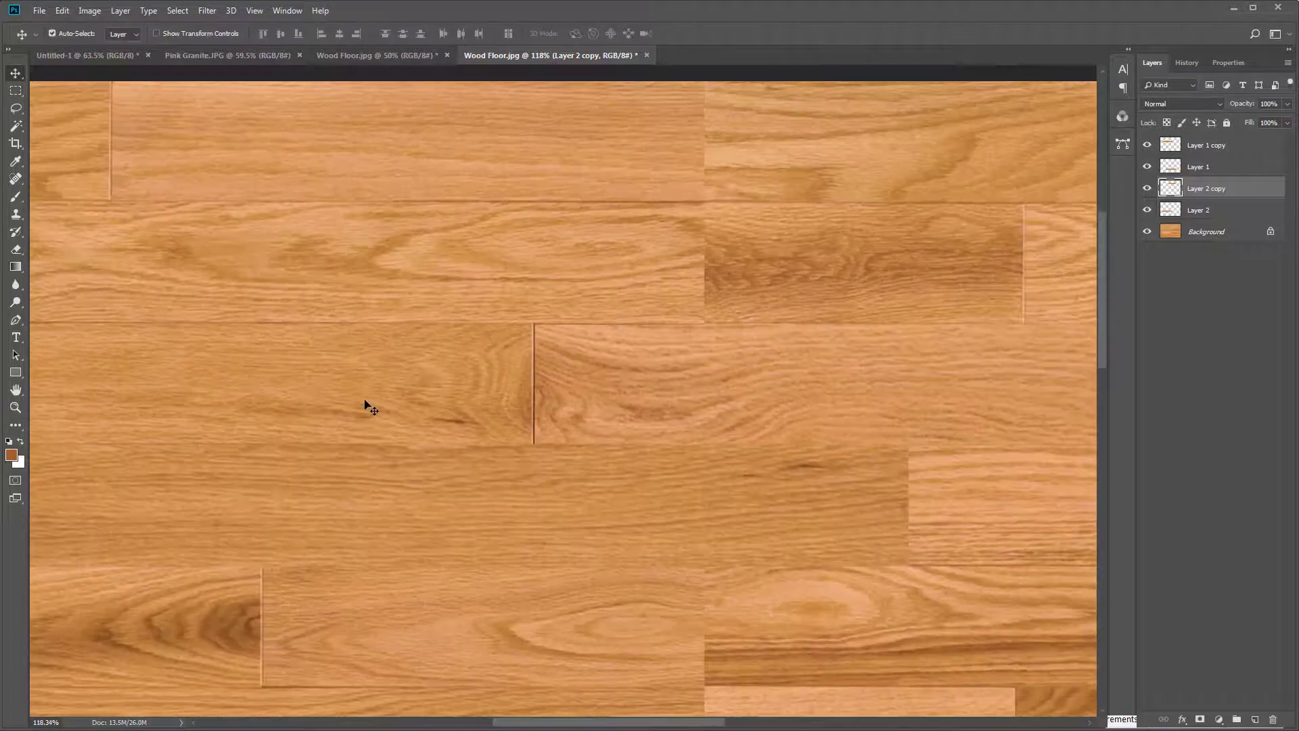
{"action": "scroll", "coordinate": [287, 406], "scroll_direction": "down", "scroll_amount": 2}
{"action": "scroll", "coordinate": [249, 399], "scroll_direction": "down", "scroll_amount": 1}
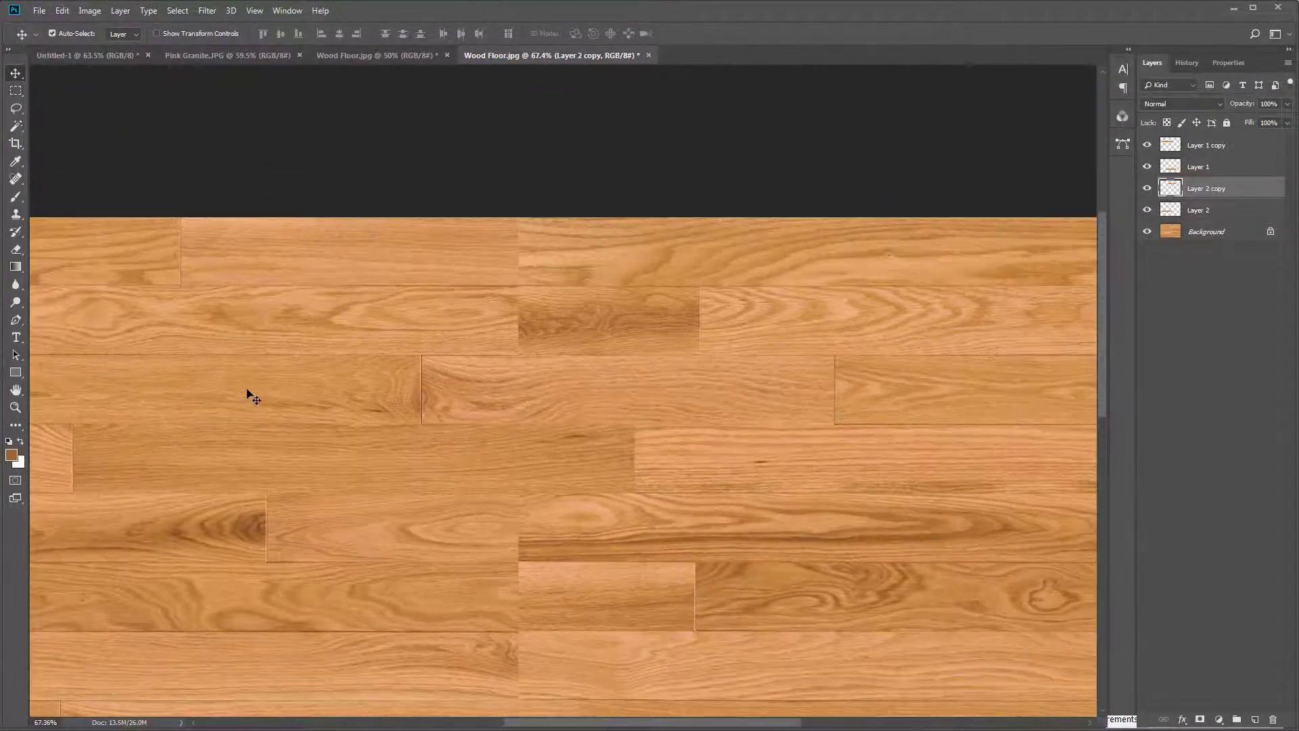
{"action": "scroll", "coordinate": [249, 397], "scroll_direction": "down", "scroll_amount": 1}
{"action": "scroll", "coordinate": [319, 406], "scroll_direction": "down", "scroll_amount": 1}
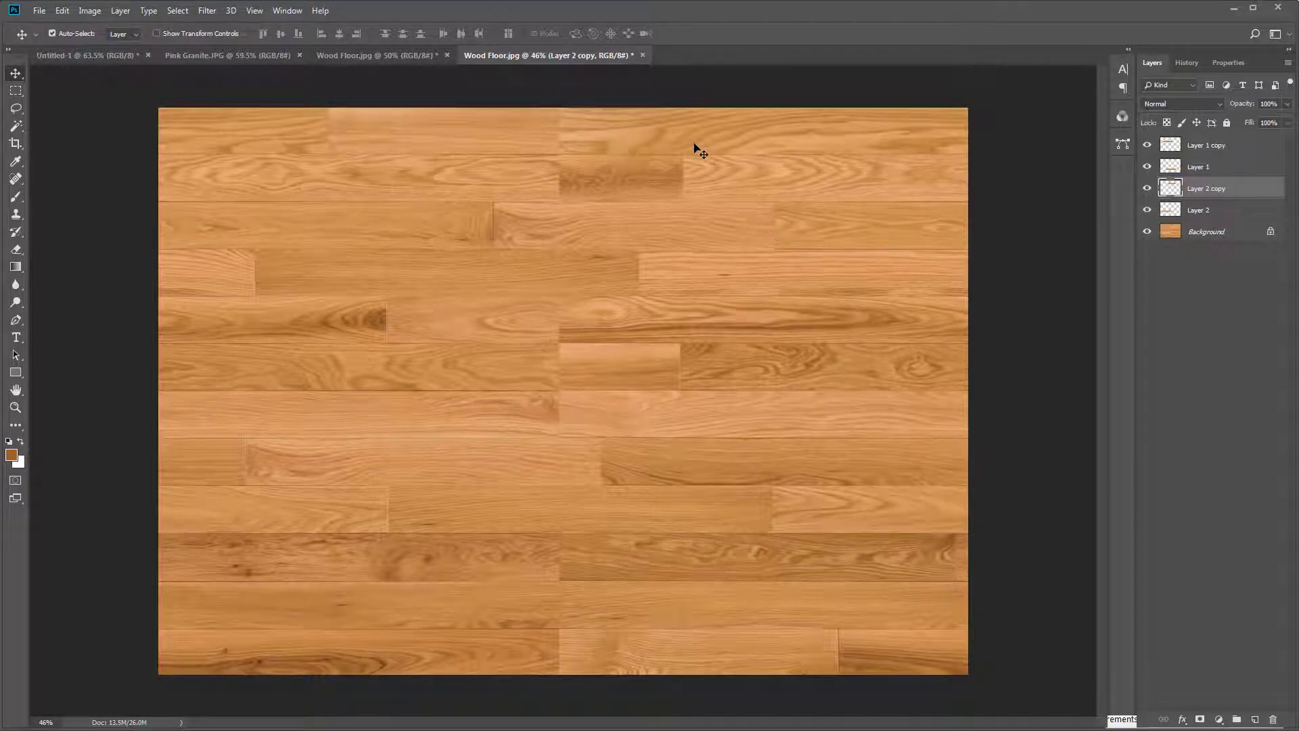
{"action": "left_click", "coordinate": [660, 139]}
{"action": "left_click", "coordinate": [1204, 234]}
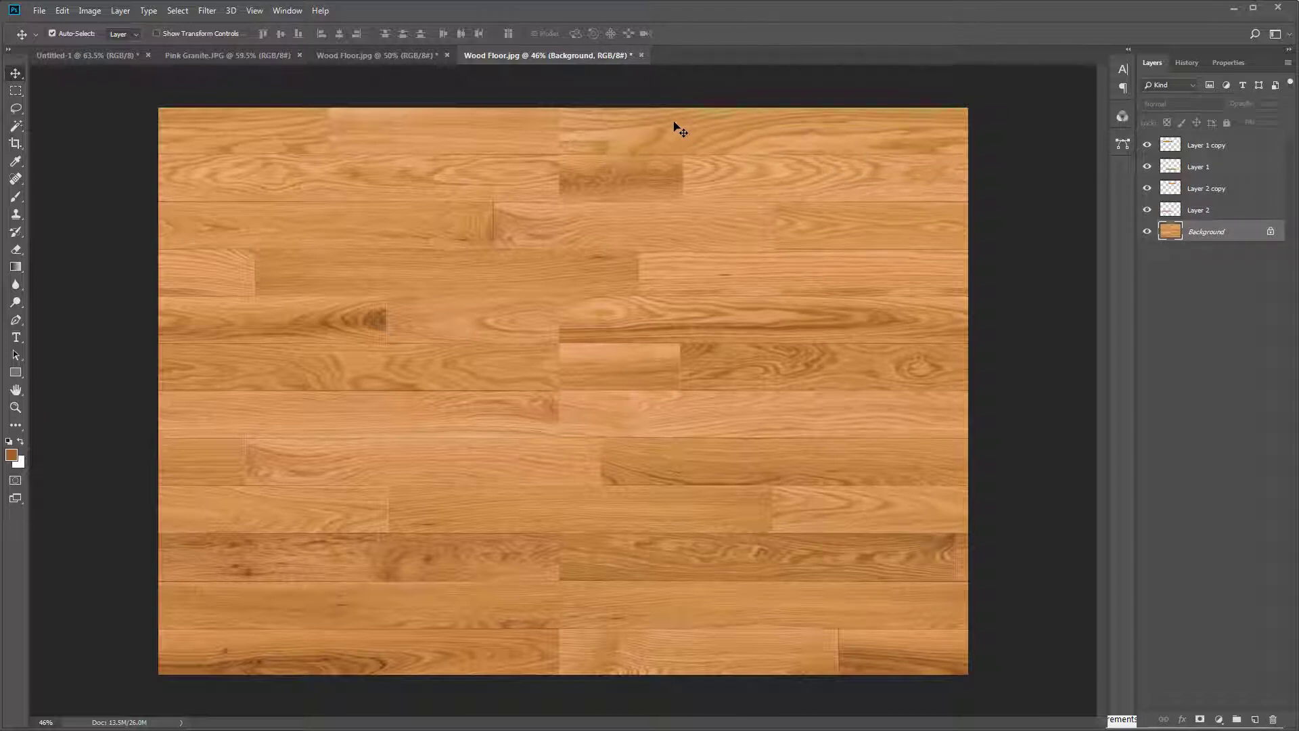
{"action": "key", "text": "m"}
{"action": "left_click_drag", "start_coordinate": [592, 116], "coordinate": [890, 148]}
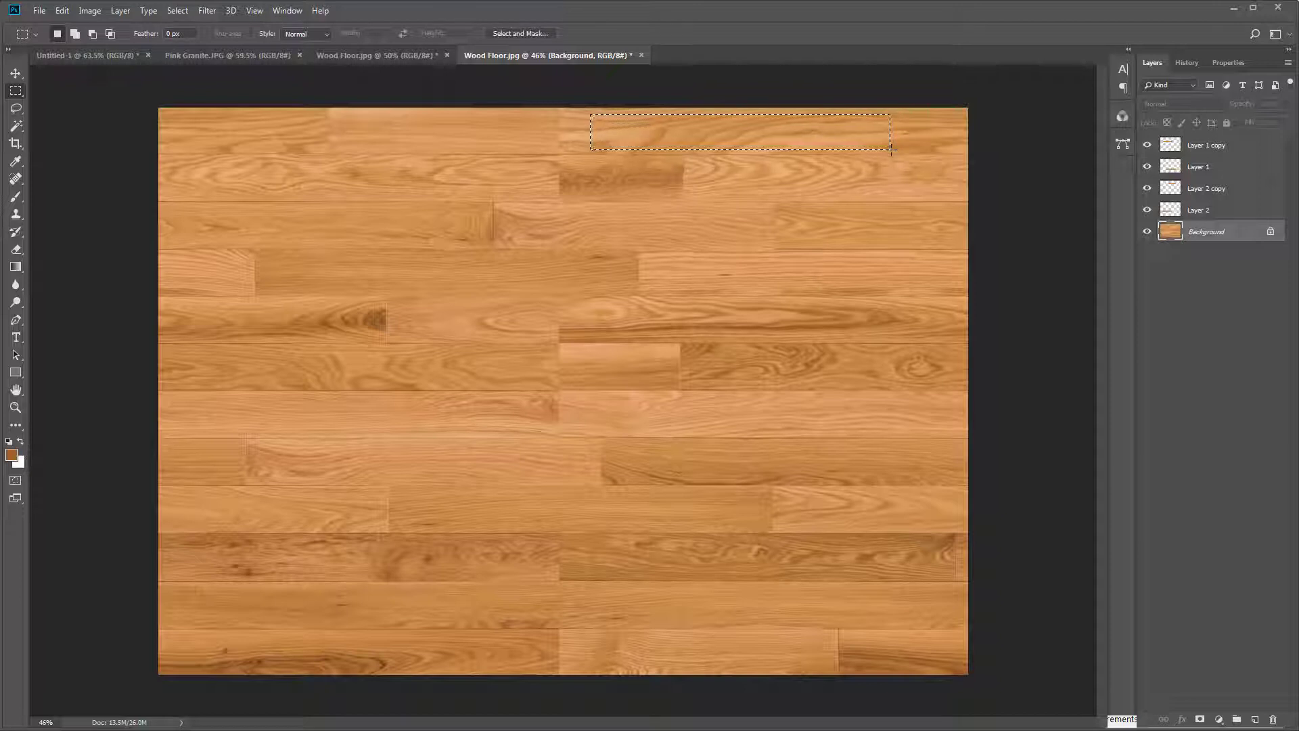
{"action": "key", "text": "ctrl+j"}
{"action": "key", "text": "v"}
{"action": "left_click_drag", "start_coordinate": [819, 136], "coordinate": [606, 363]}
Align the sixth-row patch's upper-right corner with the upper edge and right end joint of the short pale plank.
{"action": "scroll", "coordinate": [607, 363], "scroll_direction": "up", "scroll_amount": 2}
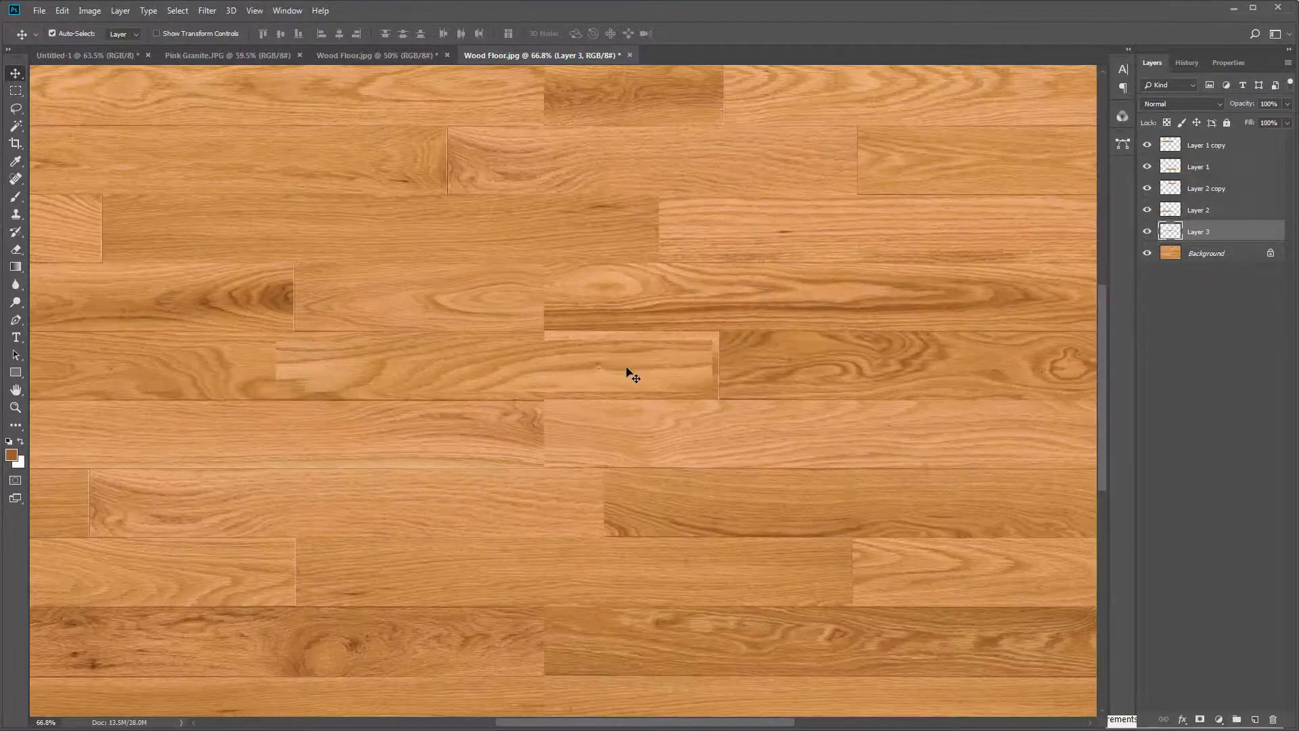
{"action": "scroll", "coordinate": [629, 371], "scroll_direction": "up", "scroll_amount": 2}
{"action": "scroll", "coordinate": [635, 371], "scroll_direction": "up", "scroll_amount": 2}
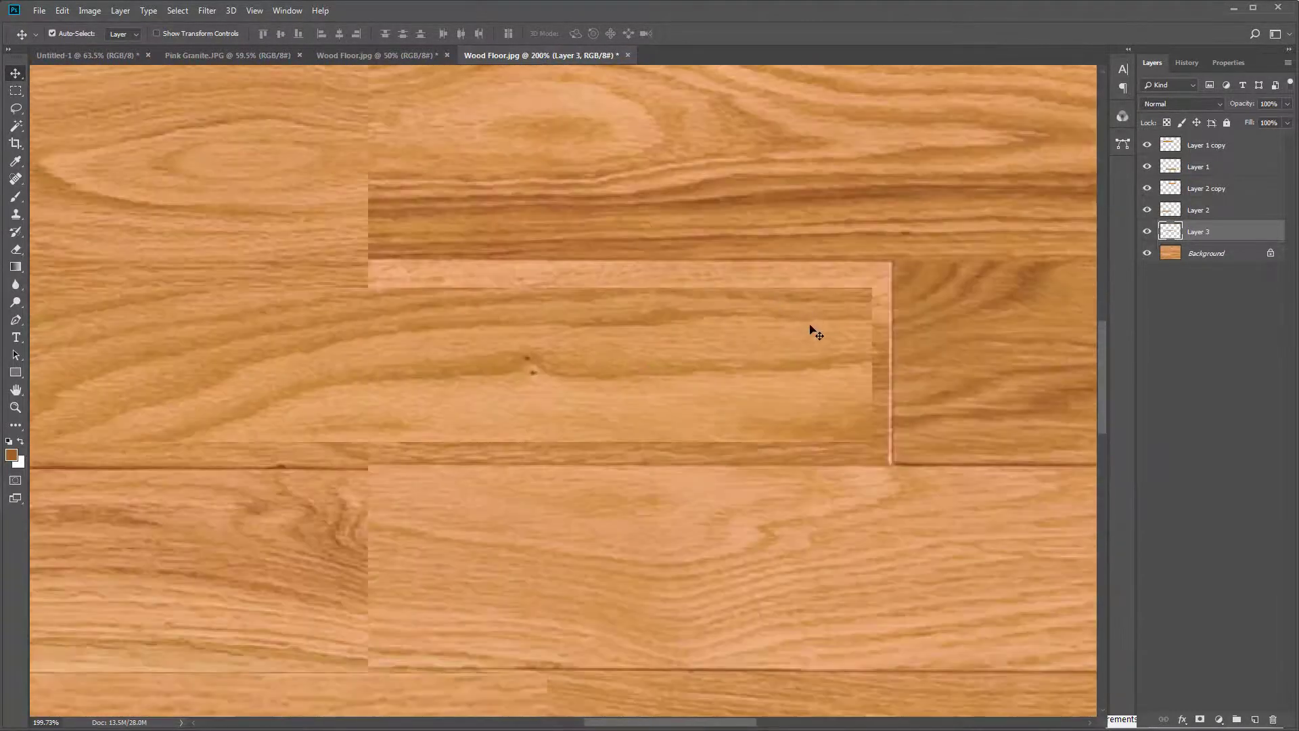
{"action": "left_click_drag", "start_coordinate": [812, 328], "coordinate": [831, 302]}
{"action": "scroll", "coordinate": [866, 309], "scroll_direction": "down", "scroll_amount": 2}
{"action": "scroll", "coordinate": [863, 306], "scroll_direction": "down", "scroll_amount": 1}
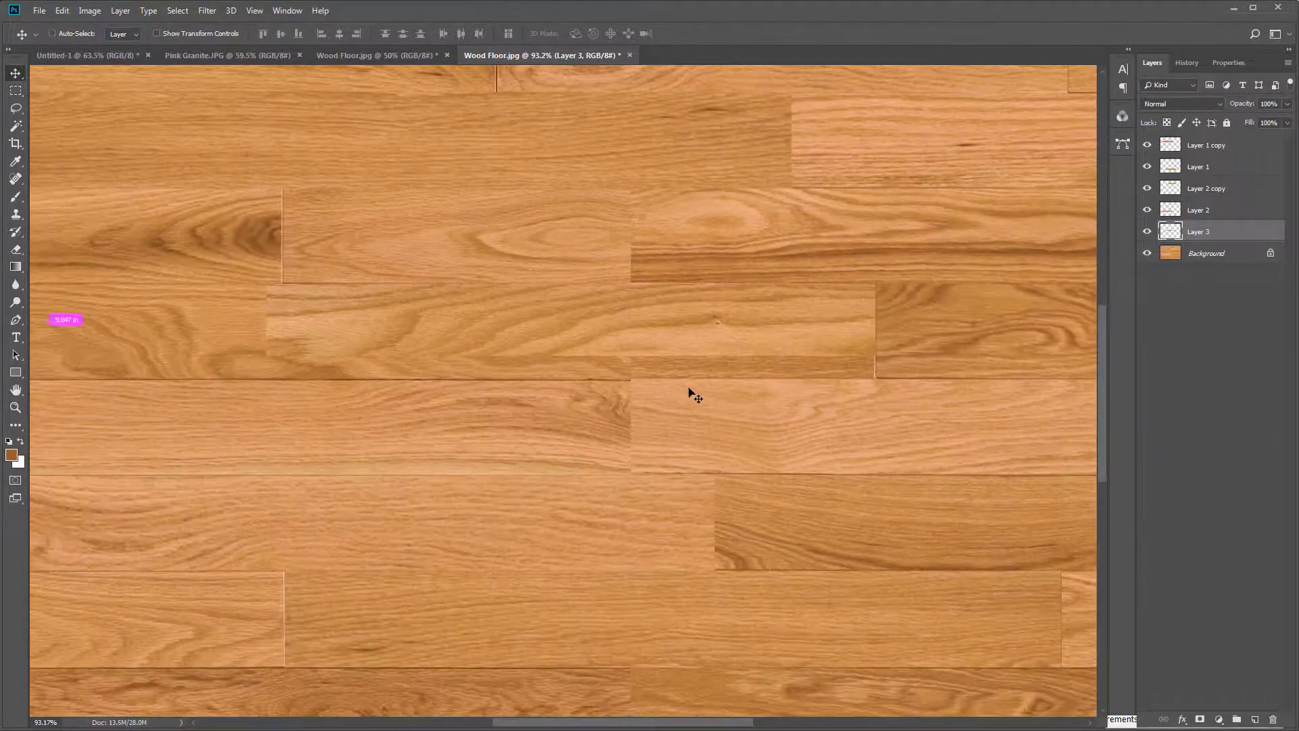
Stretch the sixth-row patch to 114.80% width and extend its lower edge to the joint with the row below.
{"action": "key", "text": "ctrl+t"}
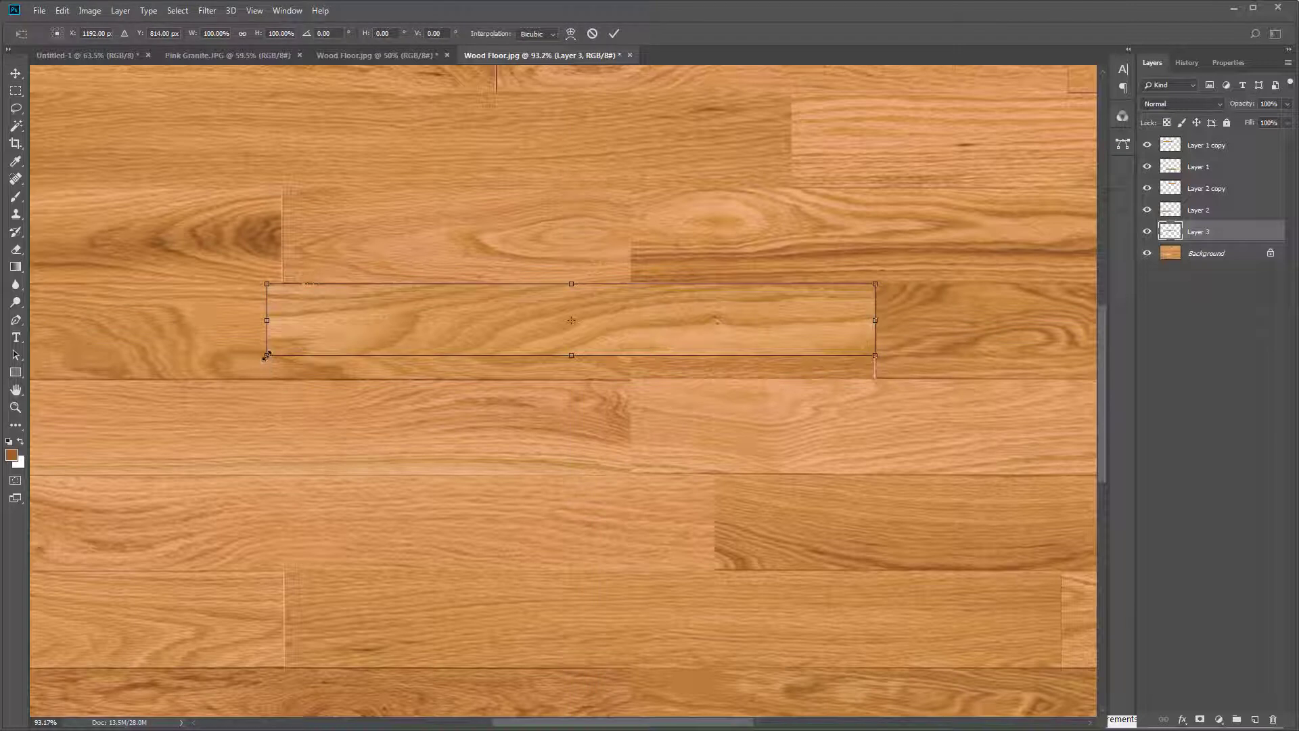
{"action": "left_click_drag", "start_coordinate": [266, 355], "coordinate": [176, 375]}
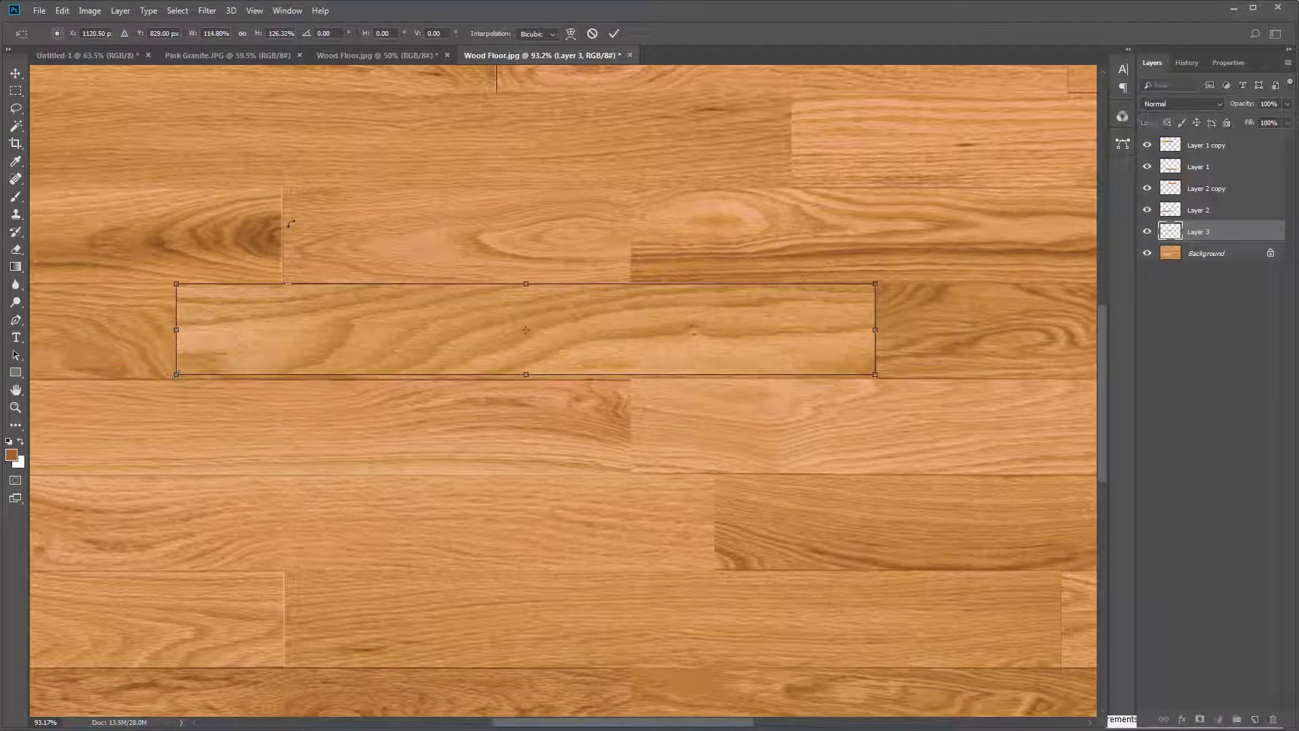
{"action": "scroll", "coordinate": [862, 286], "scroll_direction": "down", "scroll_amount": 3}
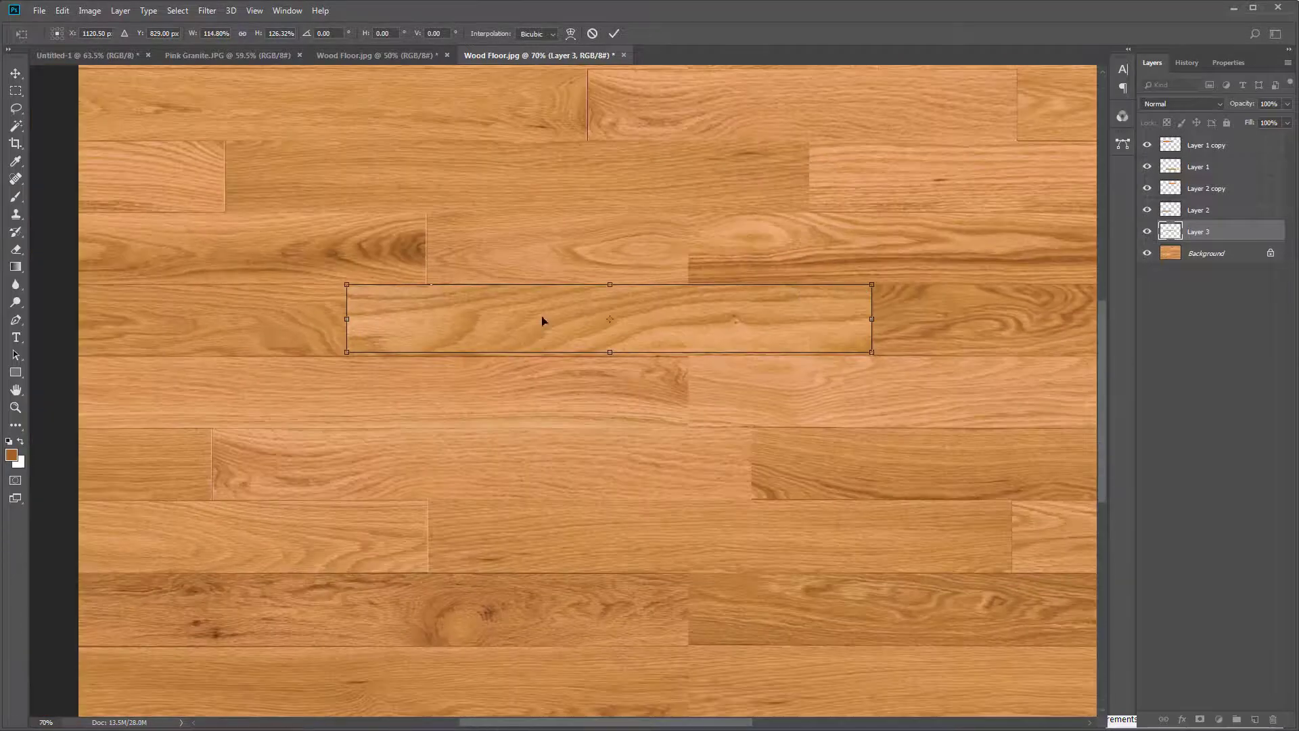
{"action": "scroll", "coordinate": [235, 316], "scroll_direction": "up", "scroll_amount": 3}
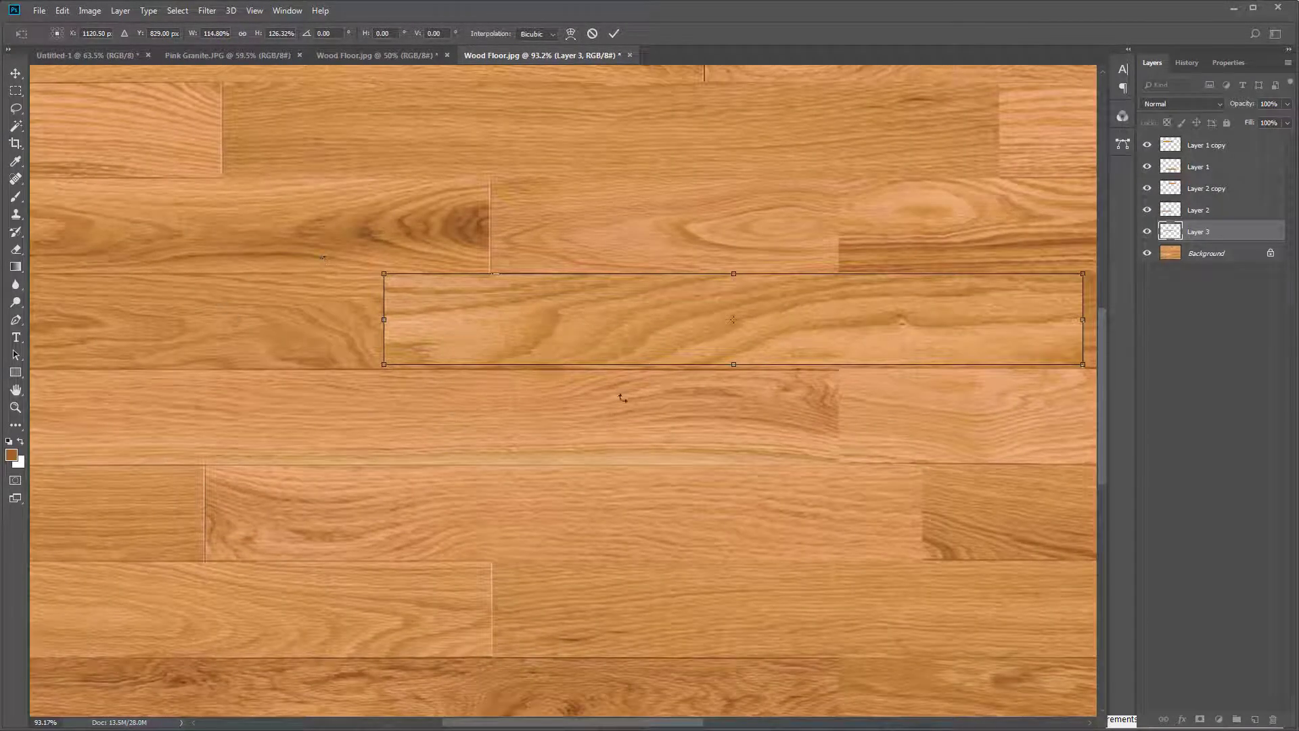
{"action": "left_click_drag", "start_coordinate": [734, 366], "coordinate": [734, 370]}
{"action": "key", "text": "Return"}
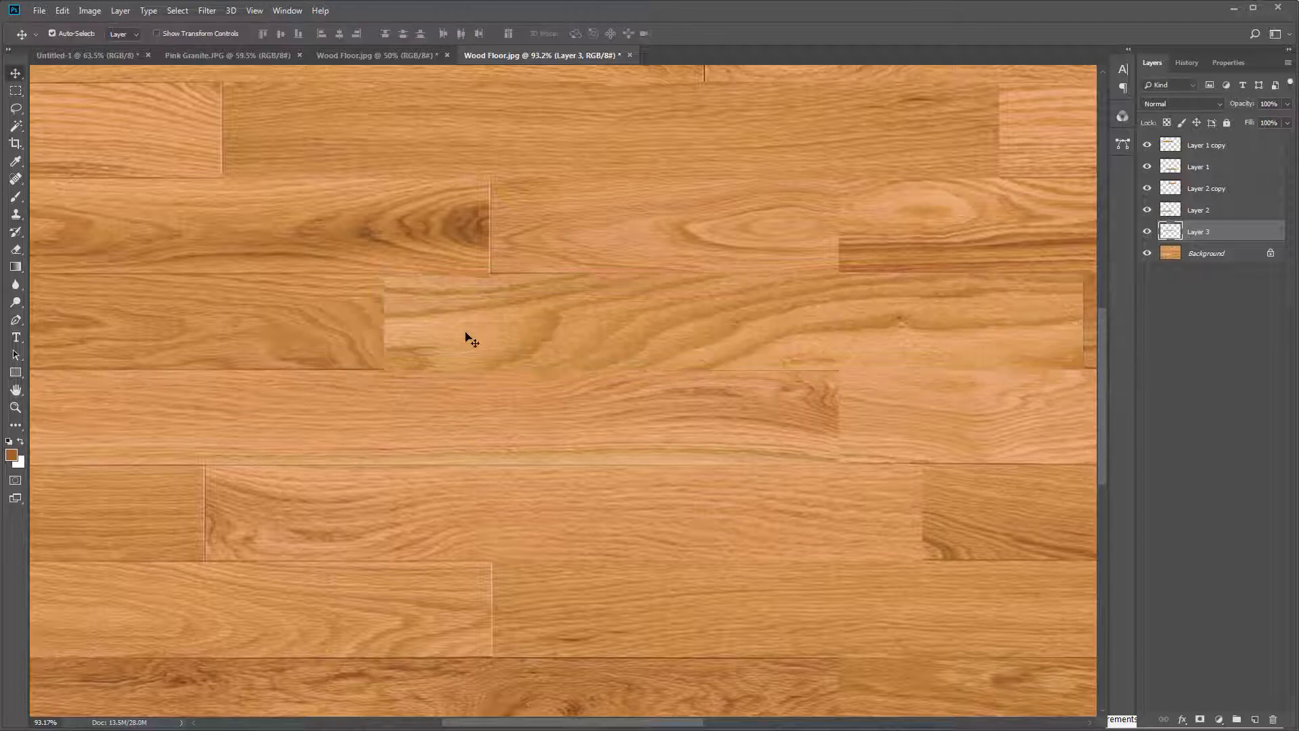
Paint a thin brown vertical joint line along the full height of the sixth-row patch's left end.
{"action": "key", "text": "b"}
{"action": "scroll", "coordinate": [390, 348], "scroll_direction": "up", "scroll_amount": 8}
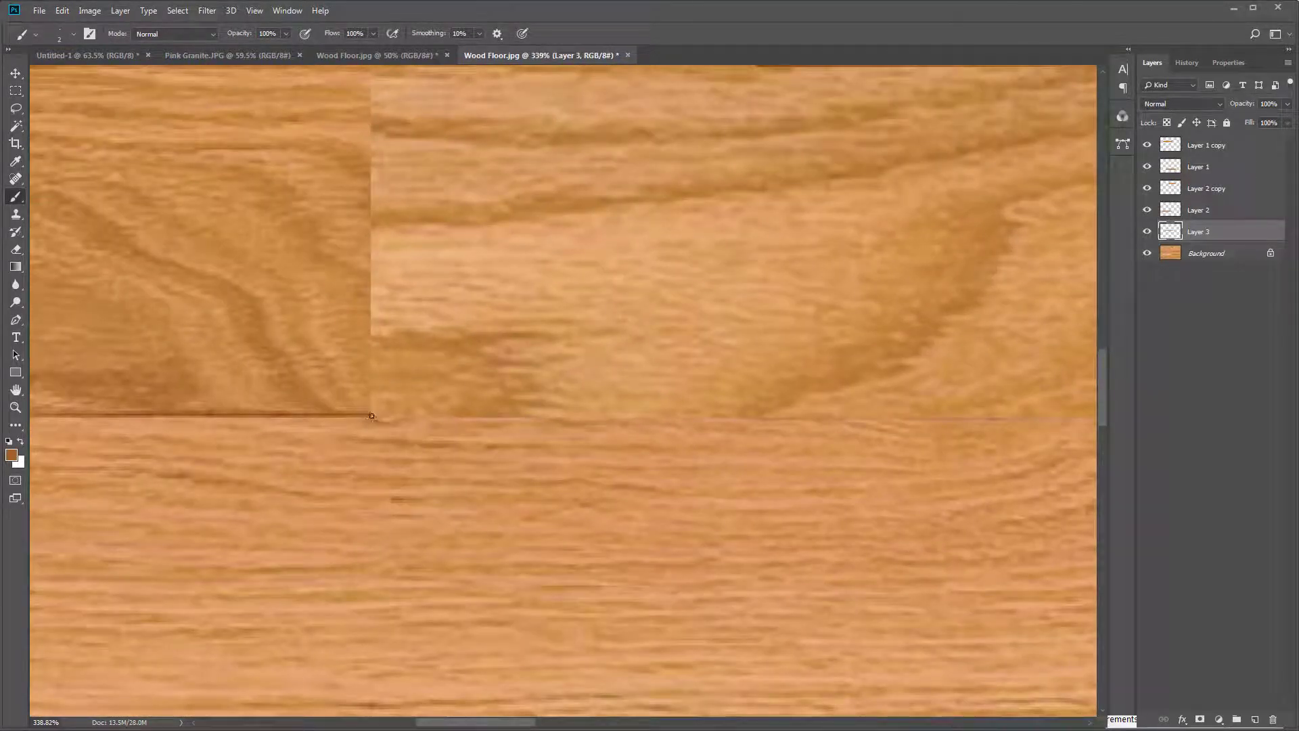
{"action": "left_click_drag", "start_coordinate": [371, 414], "coordinate": [369, 221]}
{"action": "left_click_drag", "start_coordinate": [355, 150], "coordinate": [353, 89]}
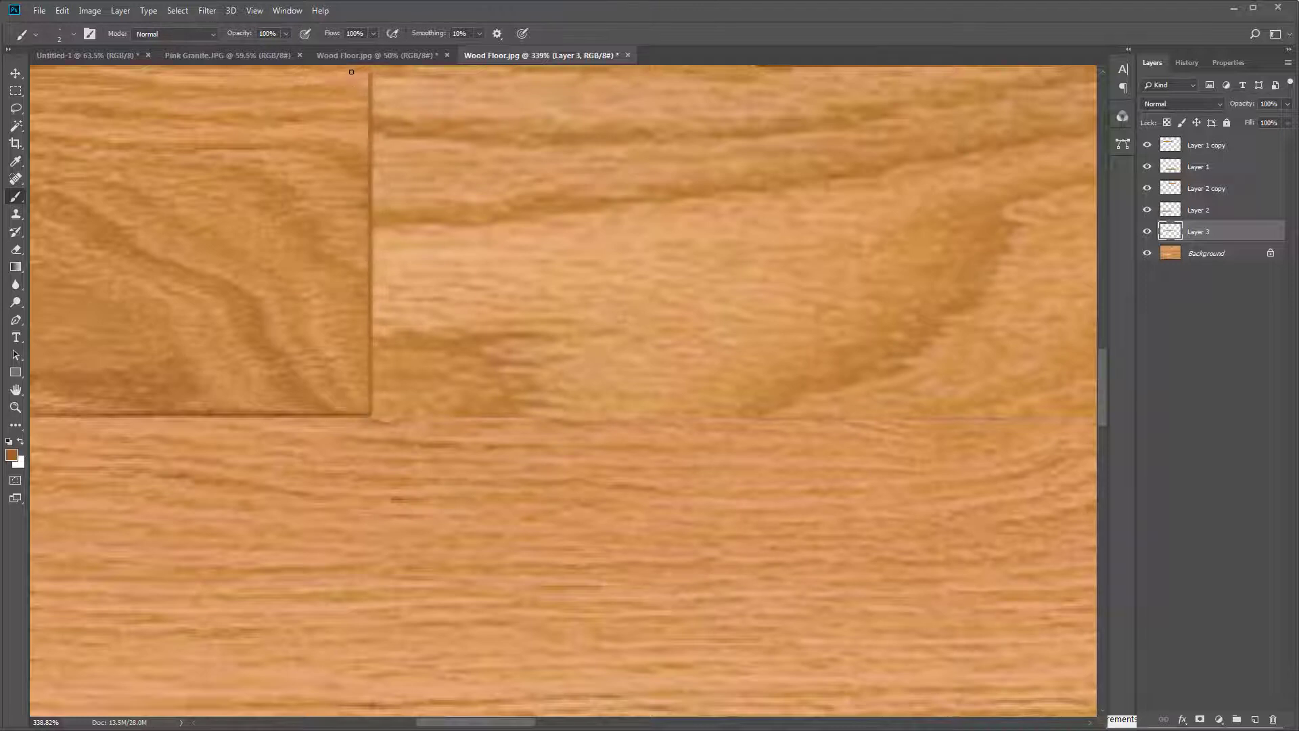
{"action": "left_click_drag", "start_coordinate": [446, 144], "coordinate": [444, 294]}
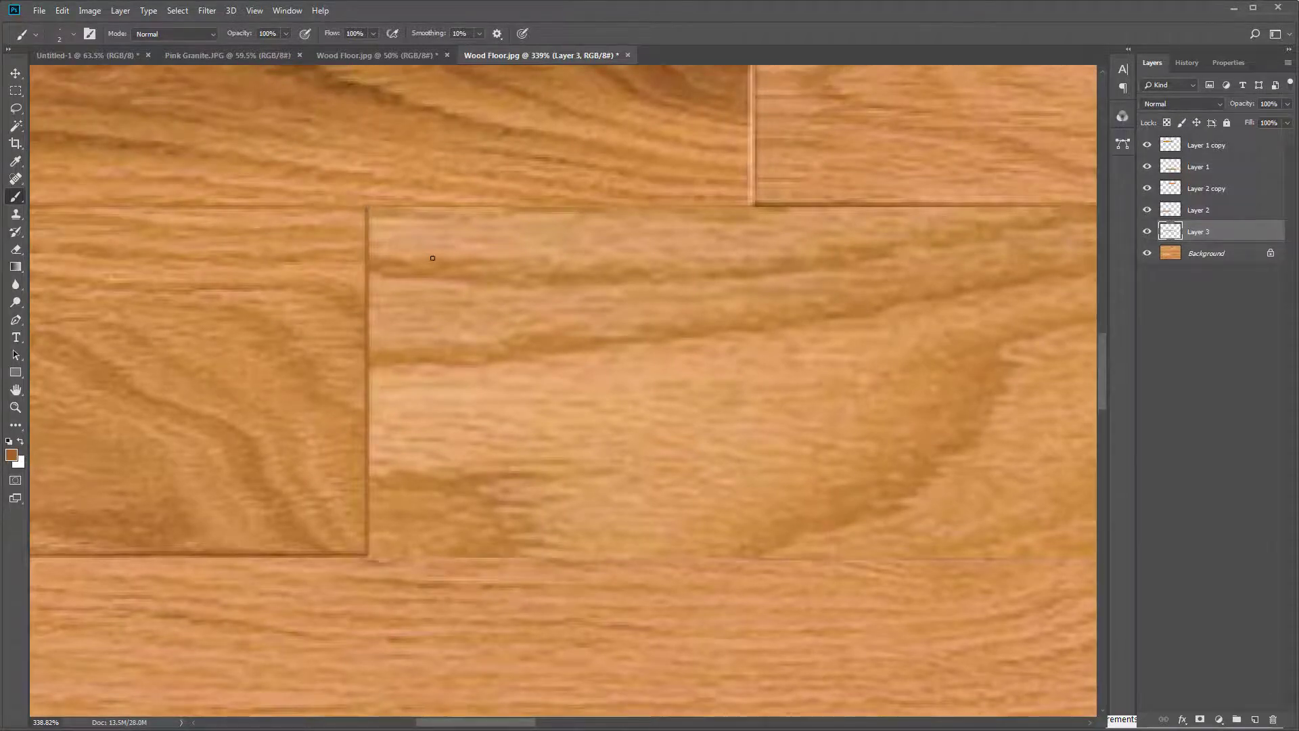
{"action": "scroll", "coordinate": [432, 258], "scroll_direction": "down", "scroll_amount": 5}
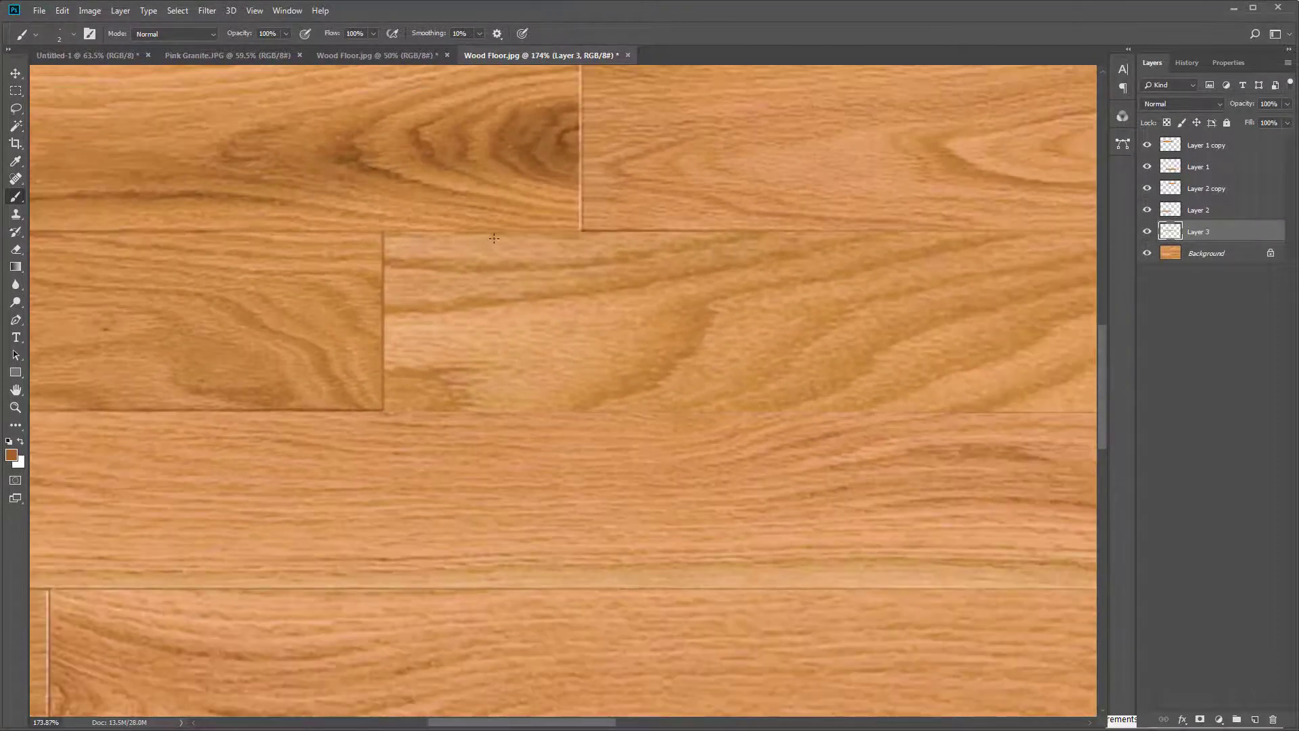
{"action": "scroll", "coordinate": [197, 344], "scroll_direction": "down", "scroll_amount": 3}
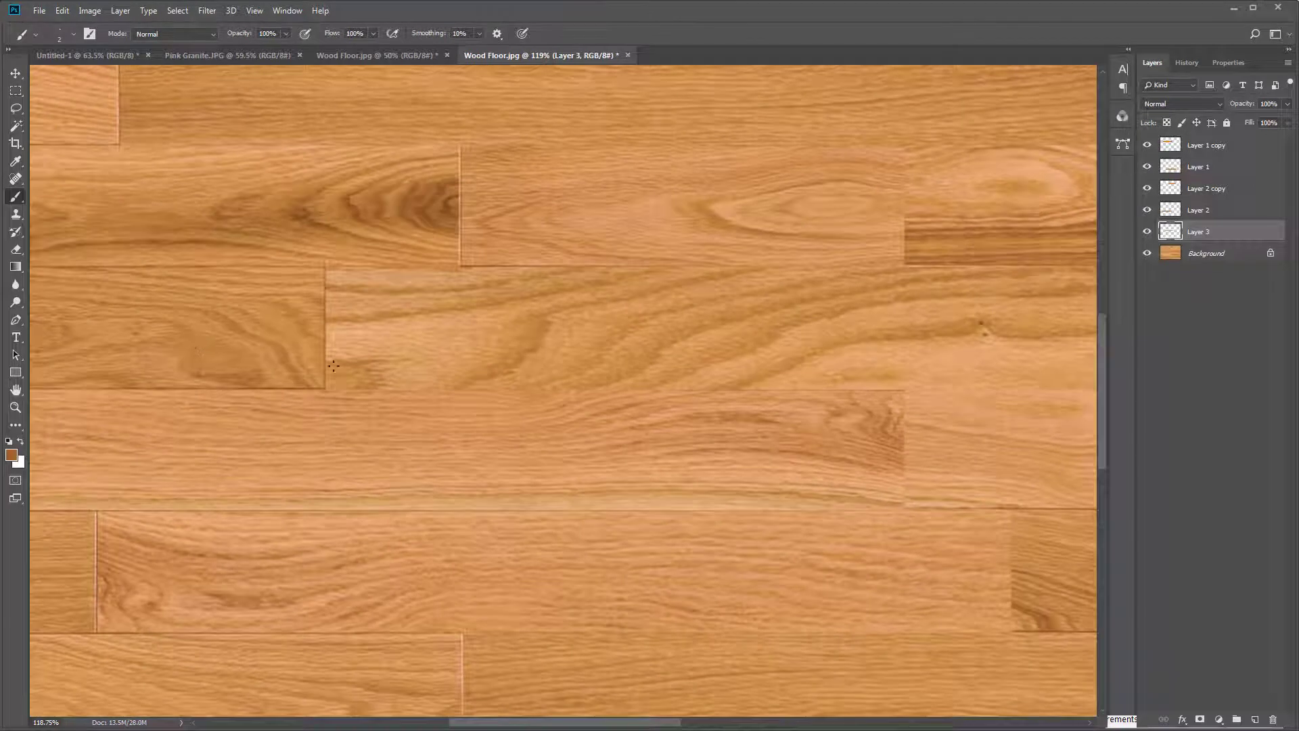
{"action": "left_click_drag", "start_coordinate": [421, 413], "coordinate": [239, 408]}
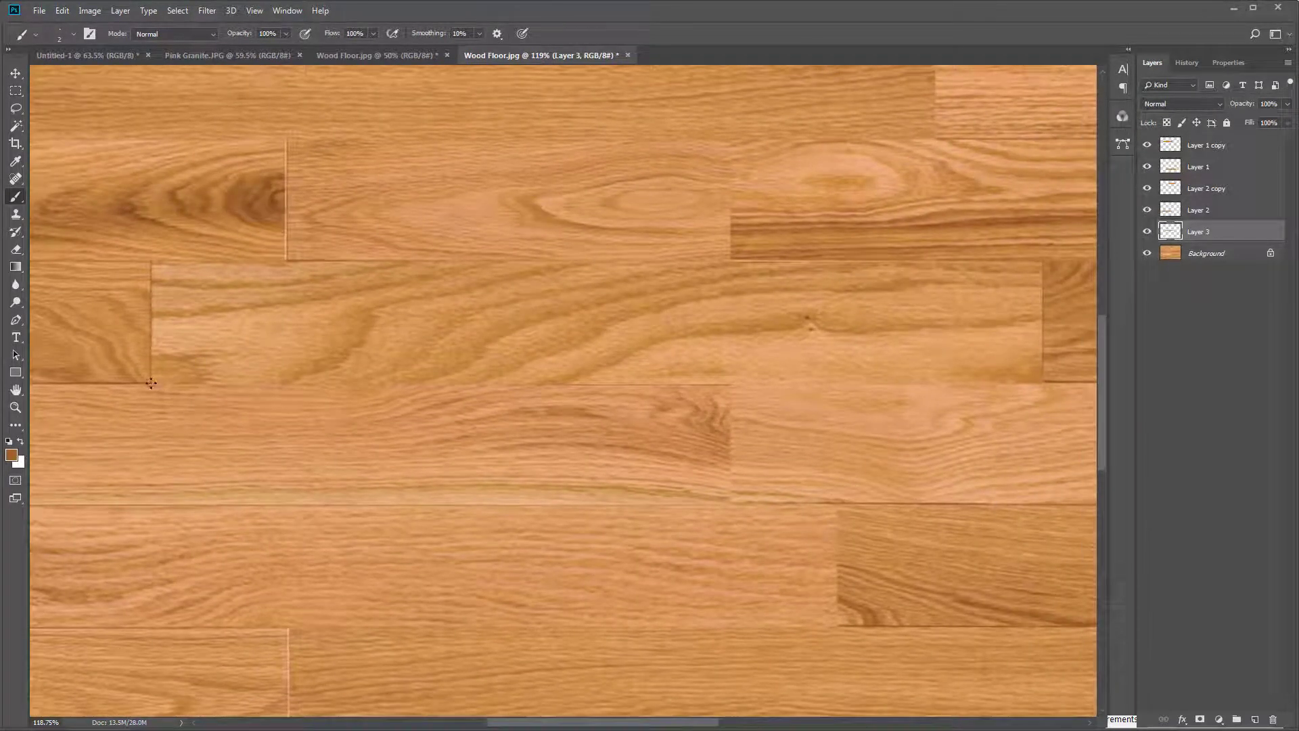
Paint a thin brown horizontal joint line along the full lower edge of the sixth-row patch.
{"action": "left_click_drag", "start_coordinate": [153, 383], "coordinate": [920, 383]}
{"action": "left_click_drag", "start_coordinate": [1047, 384], "coordinate": [1048, 382]}
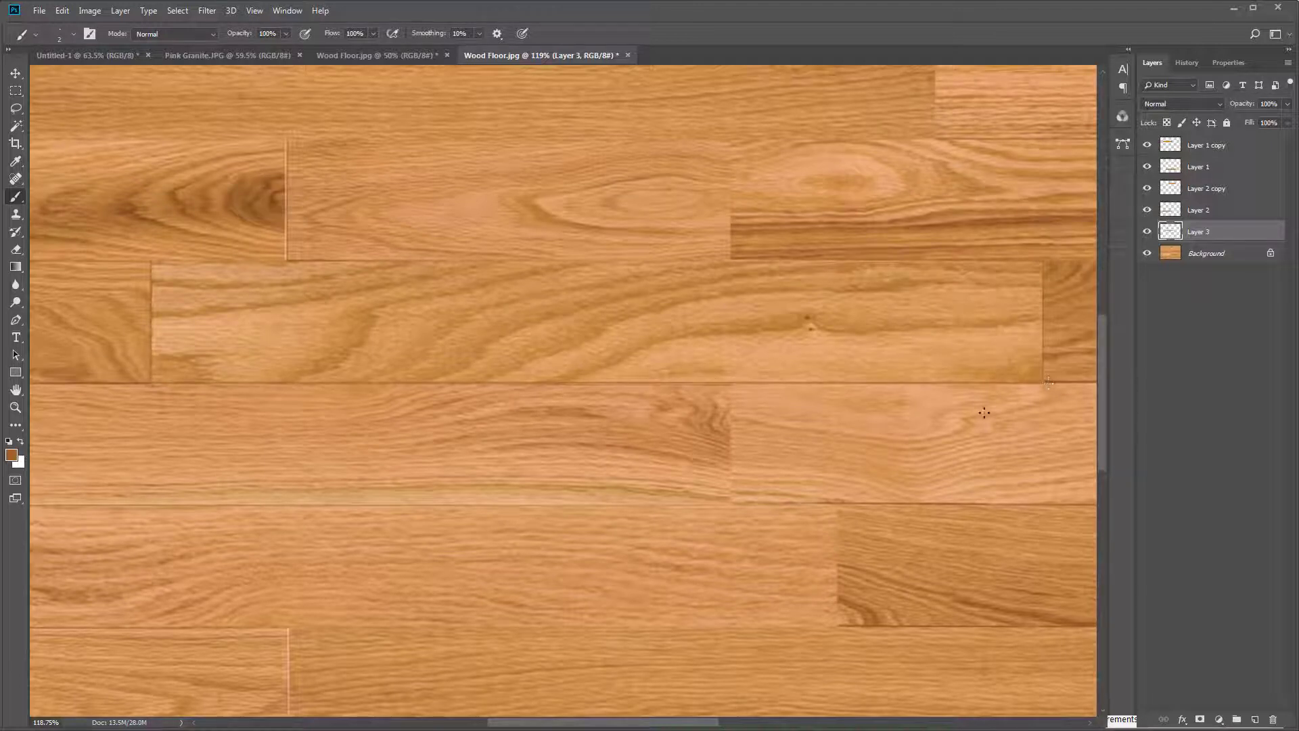
{"action": "scroll", "coordinate": [962, 353], "scroll_direction": "down", "scroll_amount": 5}
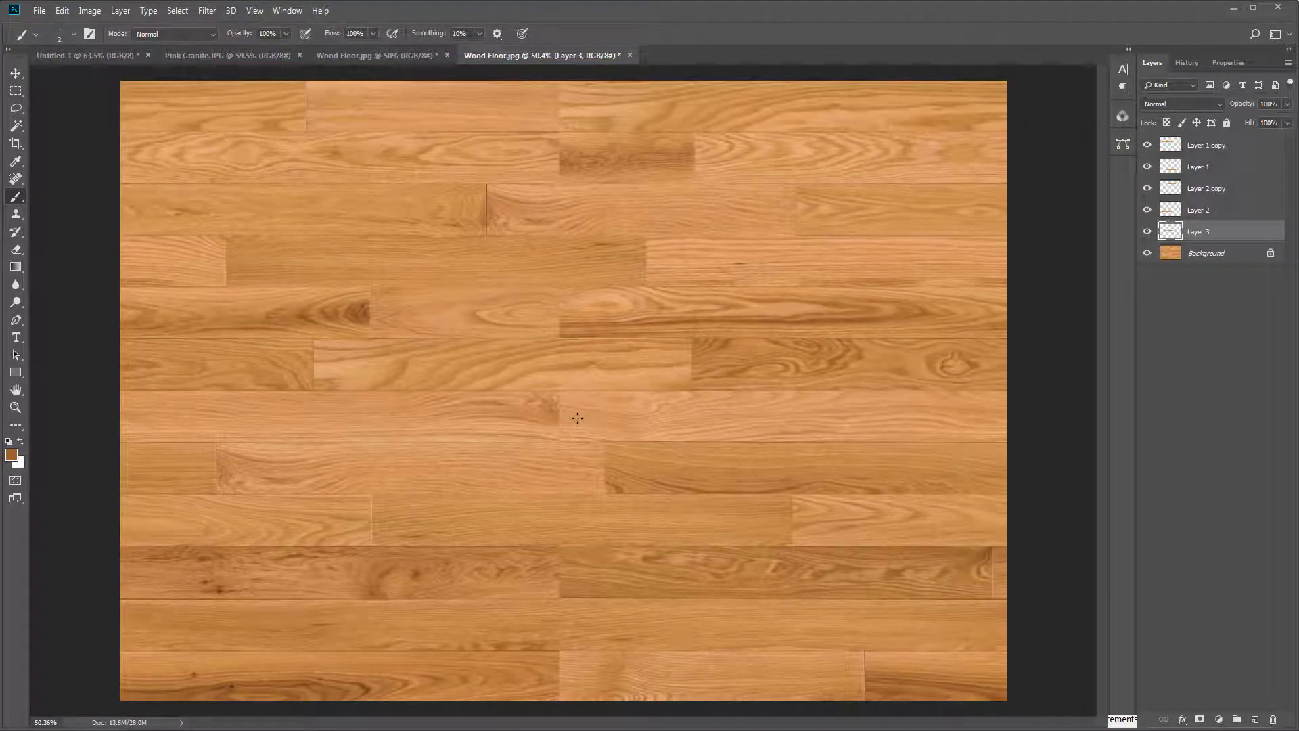
{"action": "scroll", "coordinate": [577, 418], "scroll_direction": "down", "scroll_amount": 1}
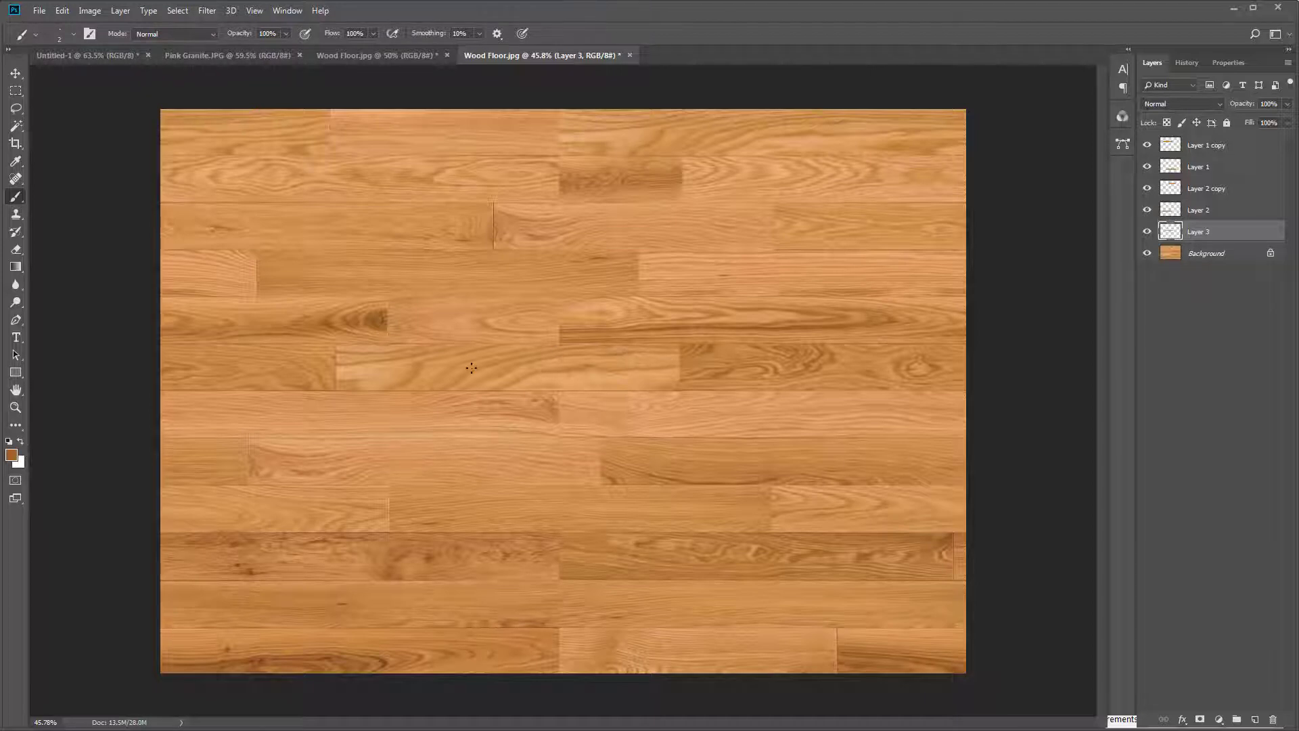
Duplicate the sixth-row patch and move the copy down onto the eleventh row's centre seam.
{"action": "key", "text": "v"}
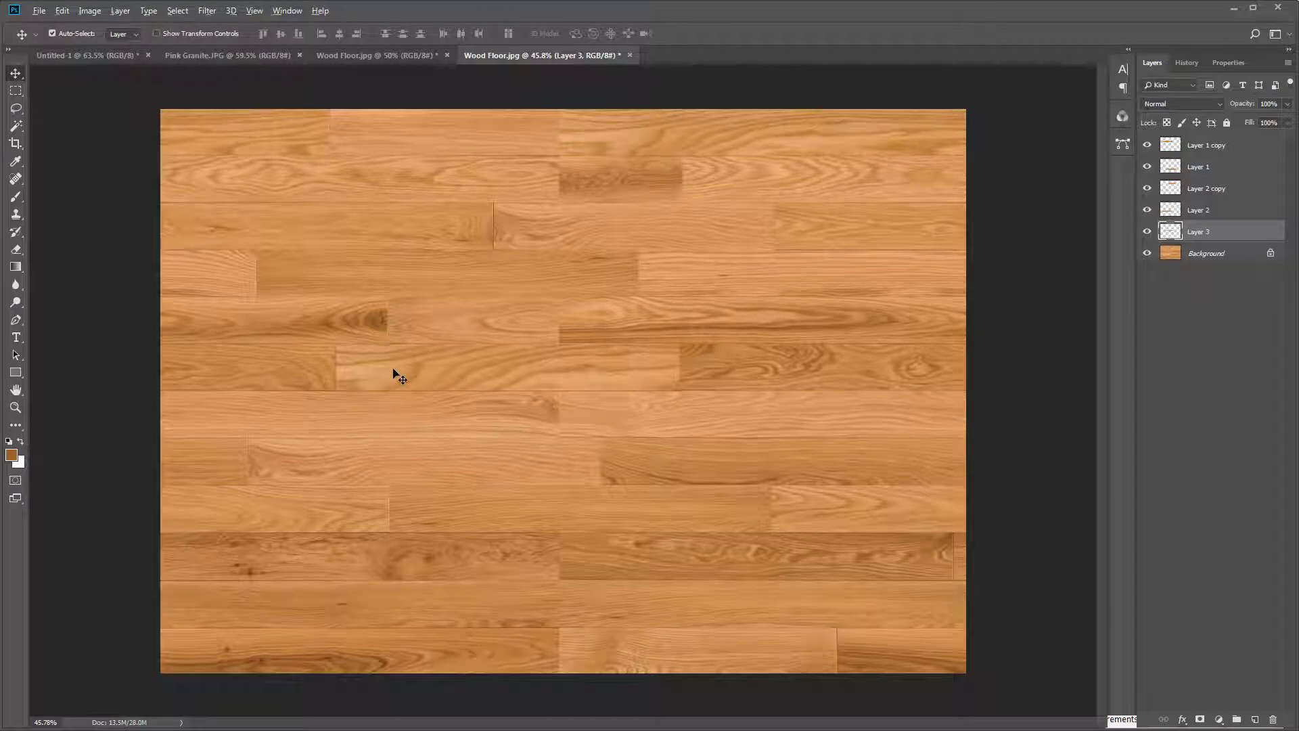
{"action": "left_click_drag", "start_coordinate": [399, 369], "coordinate": [433, 609]}
{"action": "key", "text": "ctrl+j"}
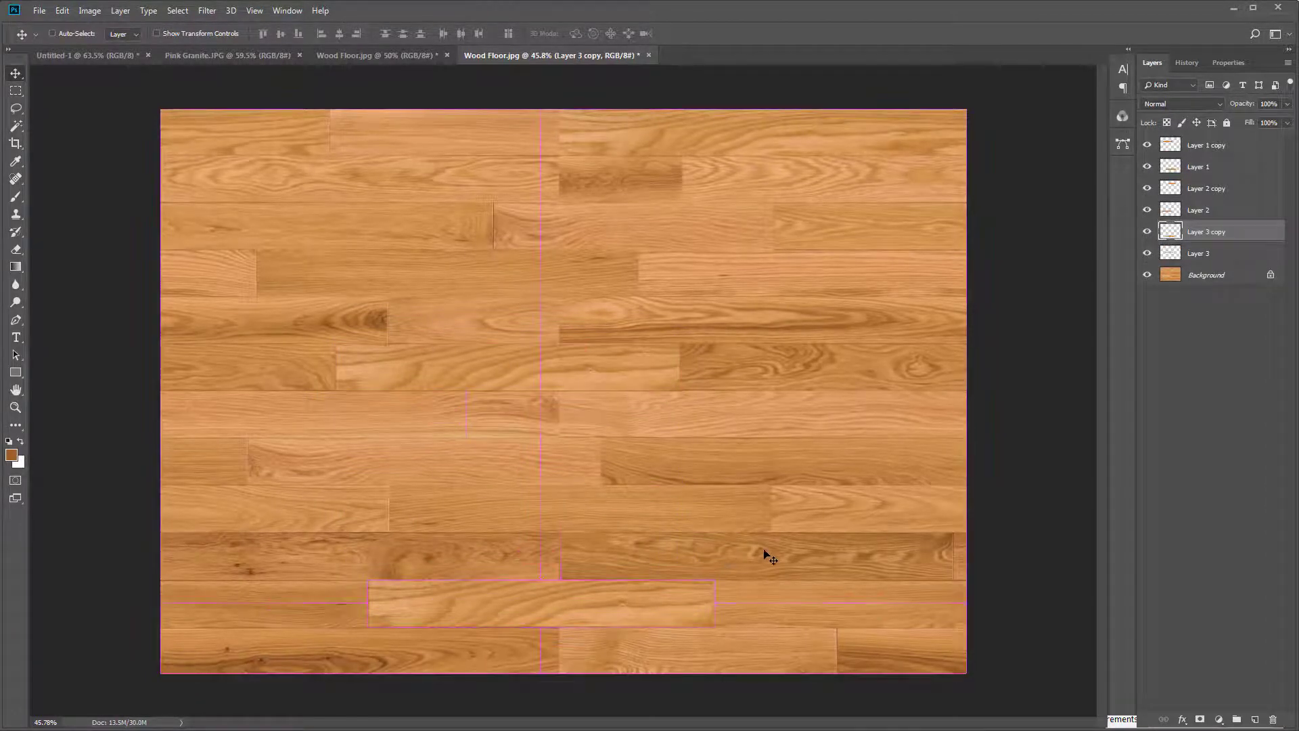
Flip the eleventh-row patch vertically and stretch it to 102.14% width.
{"action": "key", "text": "ctrl+t"}
{"action": "left_click_drag", "start_coordinate": [744, 582], "coordinate": [847, 603]}
{"action": "left_click_drag", "start_coordinate": [715, 607], "coordinate": [494, 602]}
{"action": "left_click_drag", "start_coordinate": [595, 602], "coordinate": [523, 605]}
Align the eleventh-row patch's upper edge with the joint below the tenth row and apply the transform.
{"action": "scroll", "coordinate": [571, 650], "scroll_direction": "up", "scroll_amount": 5}
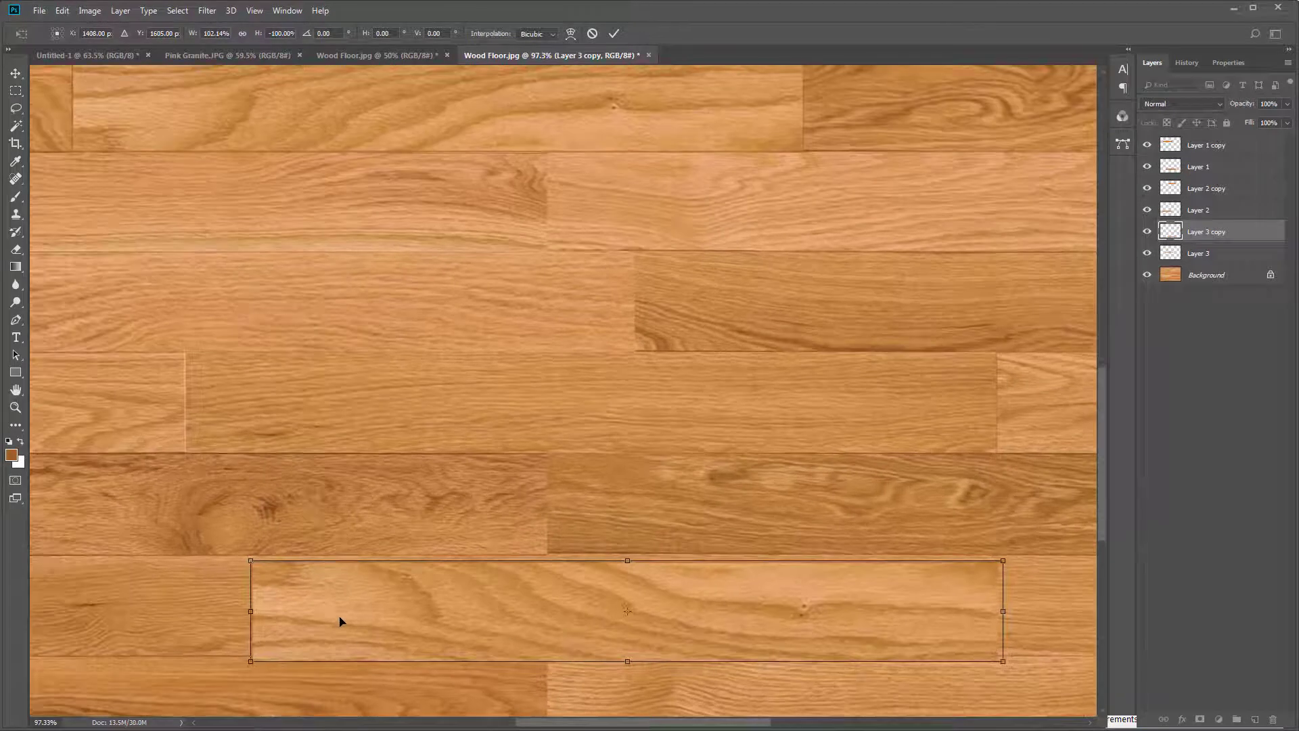
{"action": "left_click_drag", "start_coordinate": [339, 621], "coordinate": [337, 616]}
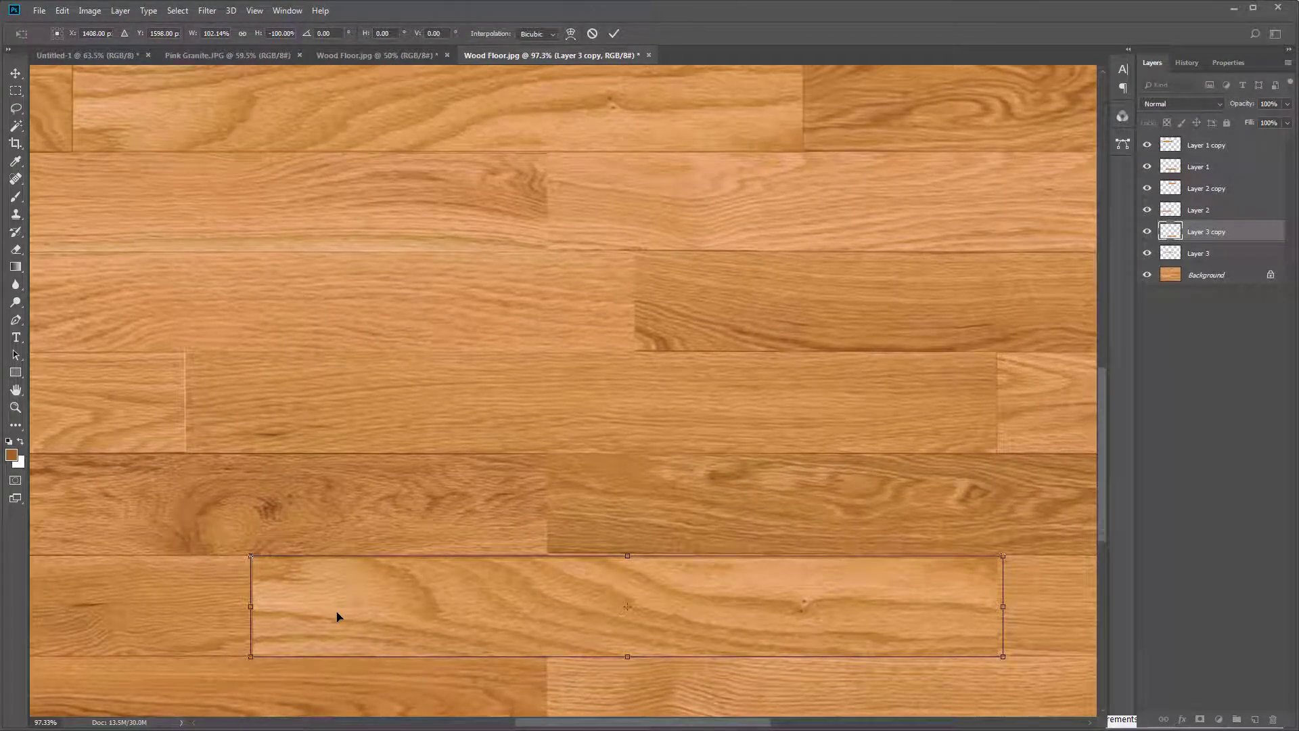
{"action": "key", "text": "Up"}
{"action": "scroll", "coordinate": [337, 615], "scroll_direction": "up", "scroll_amount": 1}
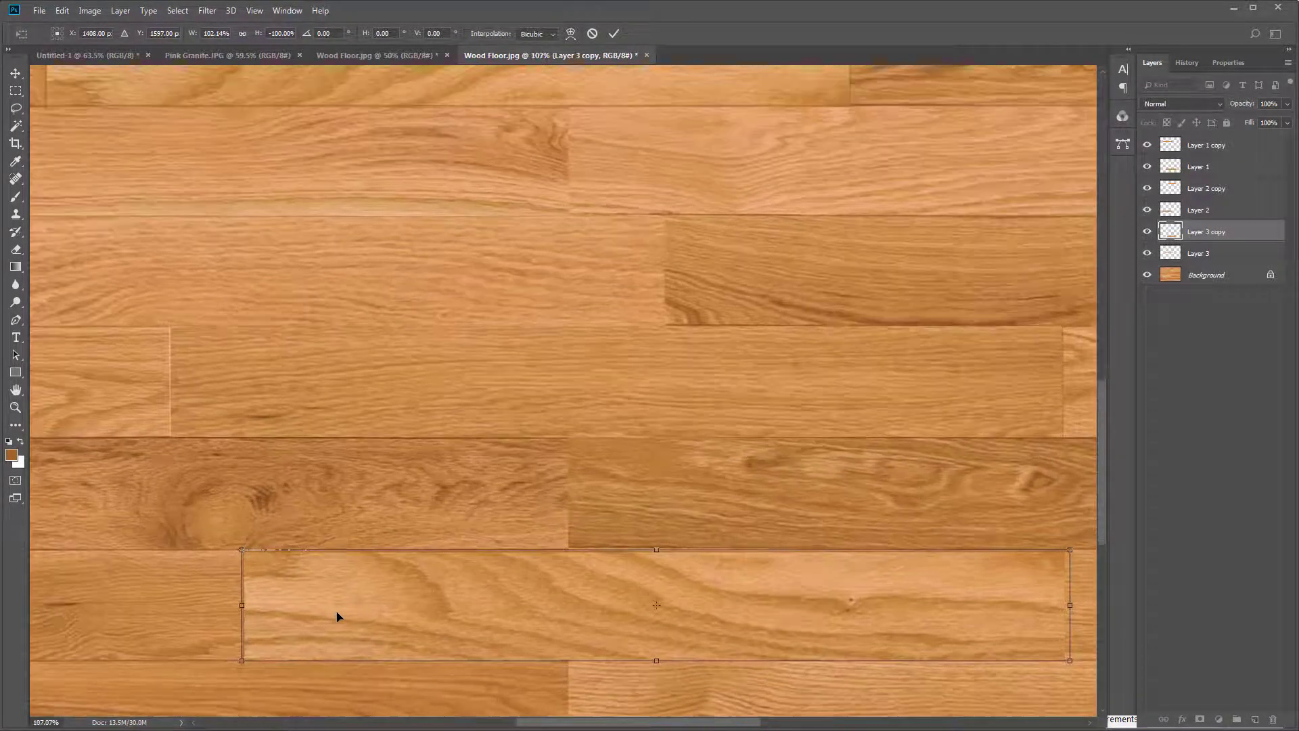
{"action": "key", "text": "Return"}
{"action": "scroll", "coordinate": [136, 542], "scroll_direction": "down", "scroll_amount": 5}
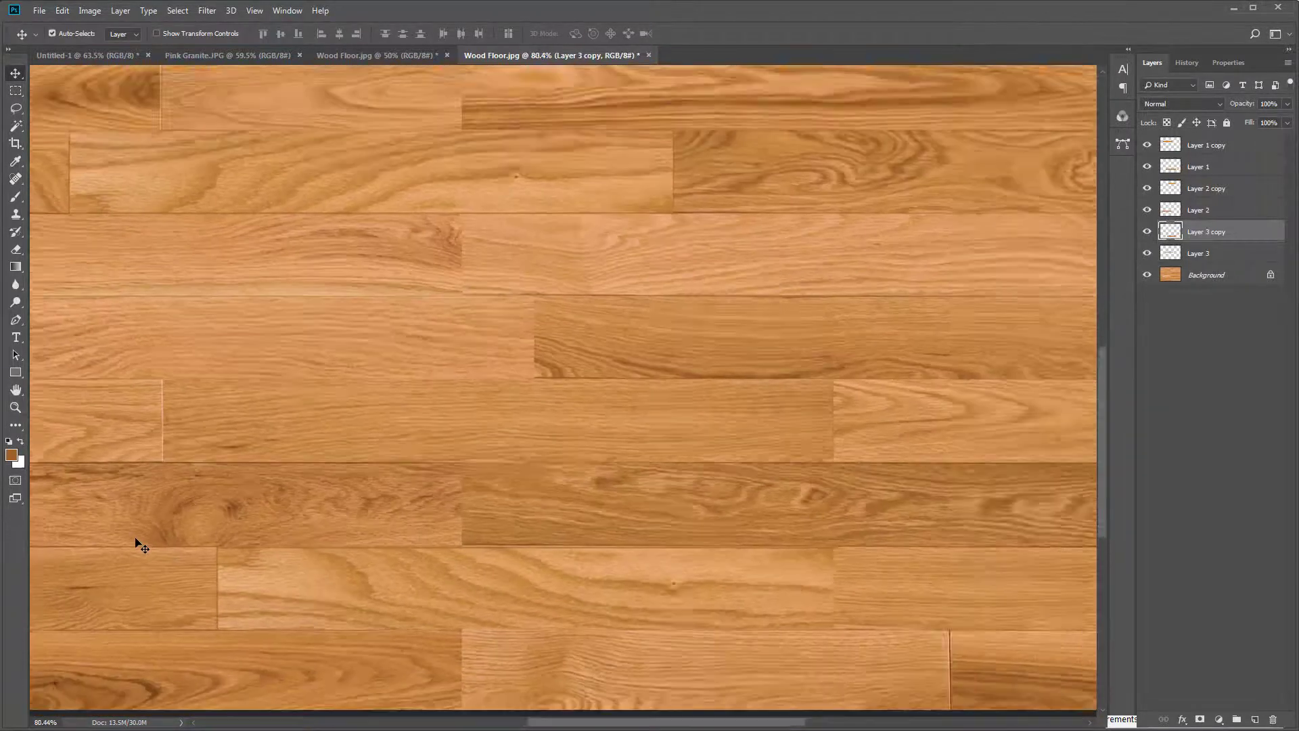
{"action": "scroll", "coordinate": [699, 542], "scroll_direction": "down", "scroll_amount": 2}
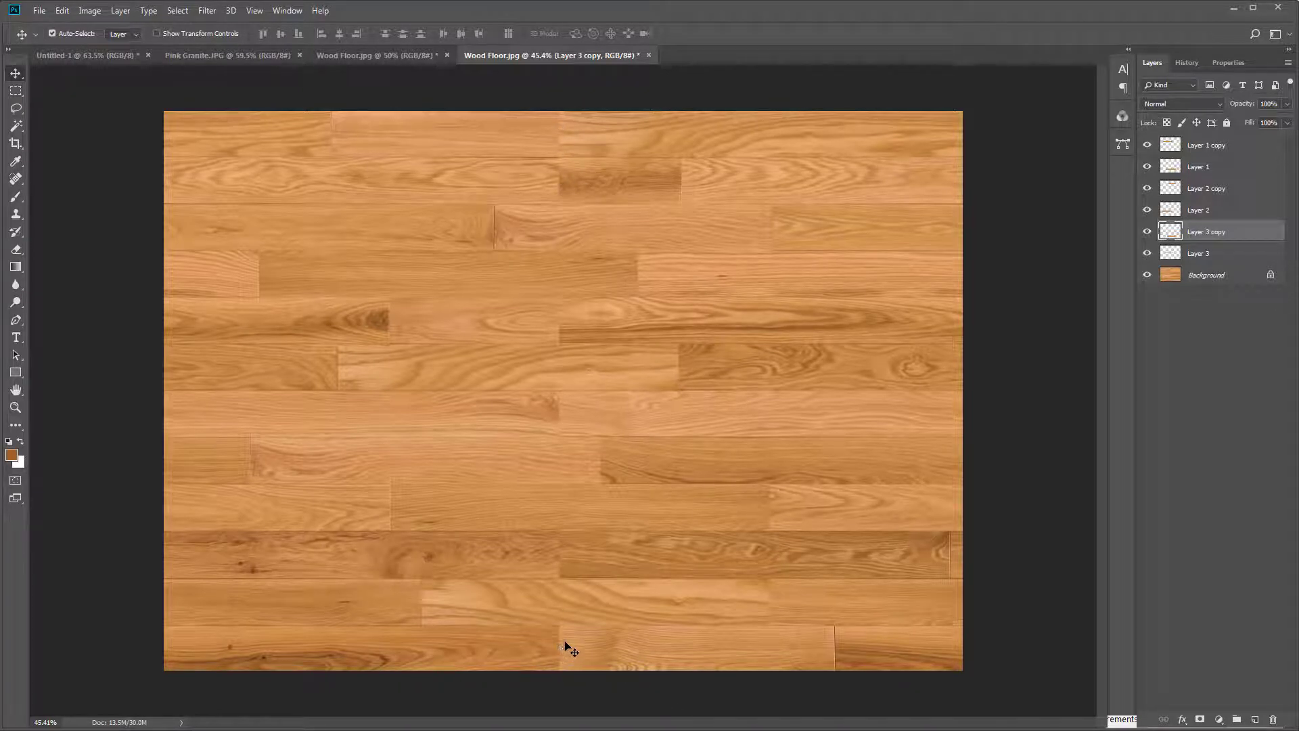
Duplicate the ninth-row patch and move the copy up onto the top row's centre seam.
{"action": "left_click", "coordinate": [514, 130]}
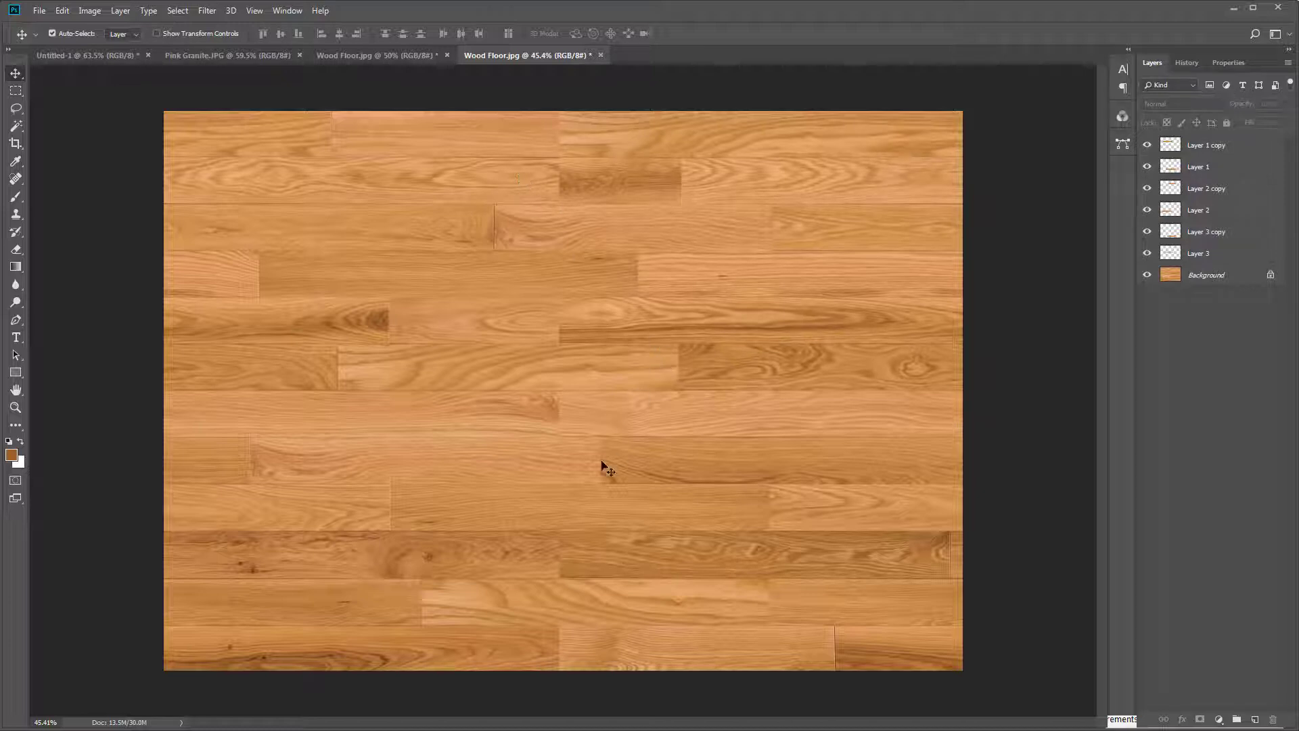
{"action": "left_click", "coordinate": [562, 509]}
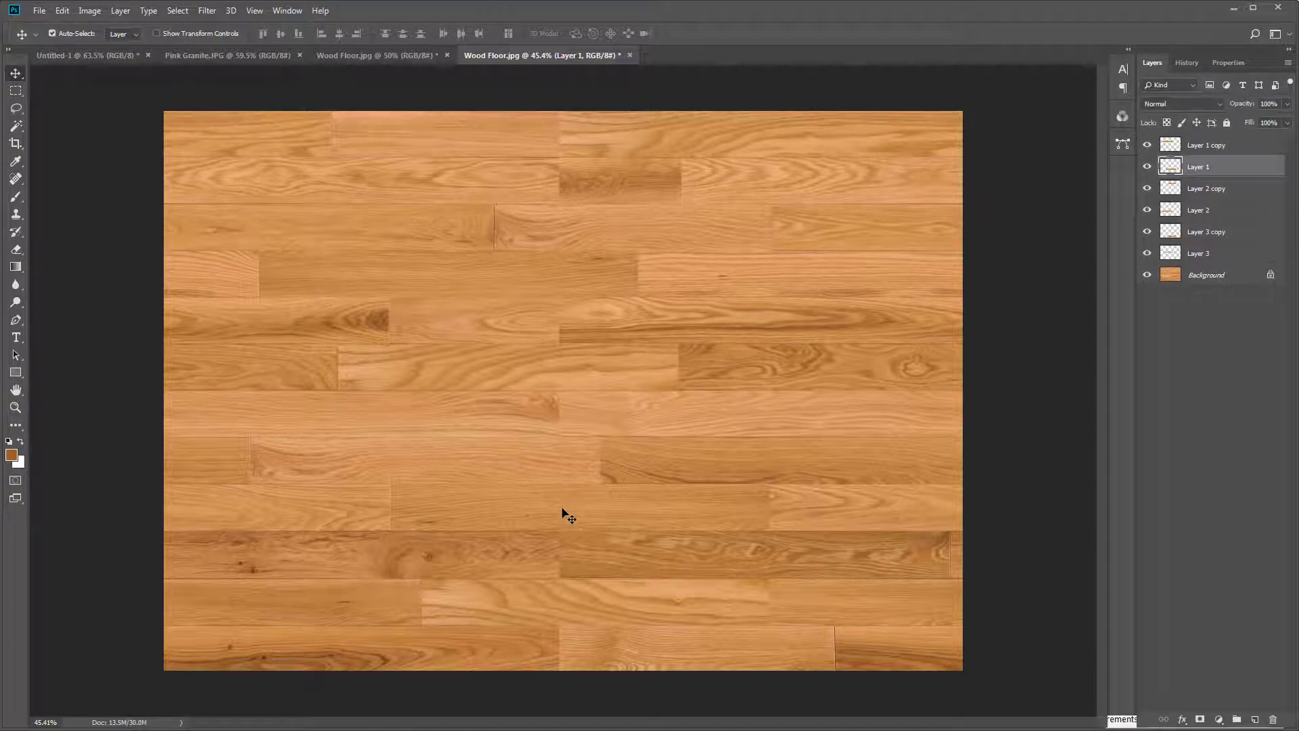
{"action": "left_click_drag", "start_coordinate": [560, 511], "coordinate": [496, 119]}
Align the top-row patch with the image's upper edge and the vertical joint at the row's left plank end.
{"action": "scroll", "coordinate": [315, 101], "scroll_direction": "up", "scroll_amount": 12}
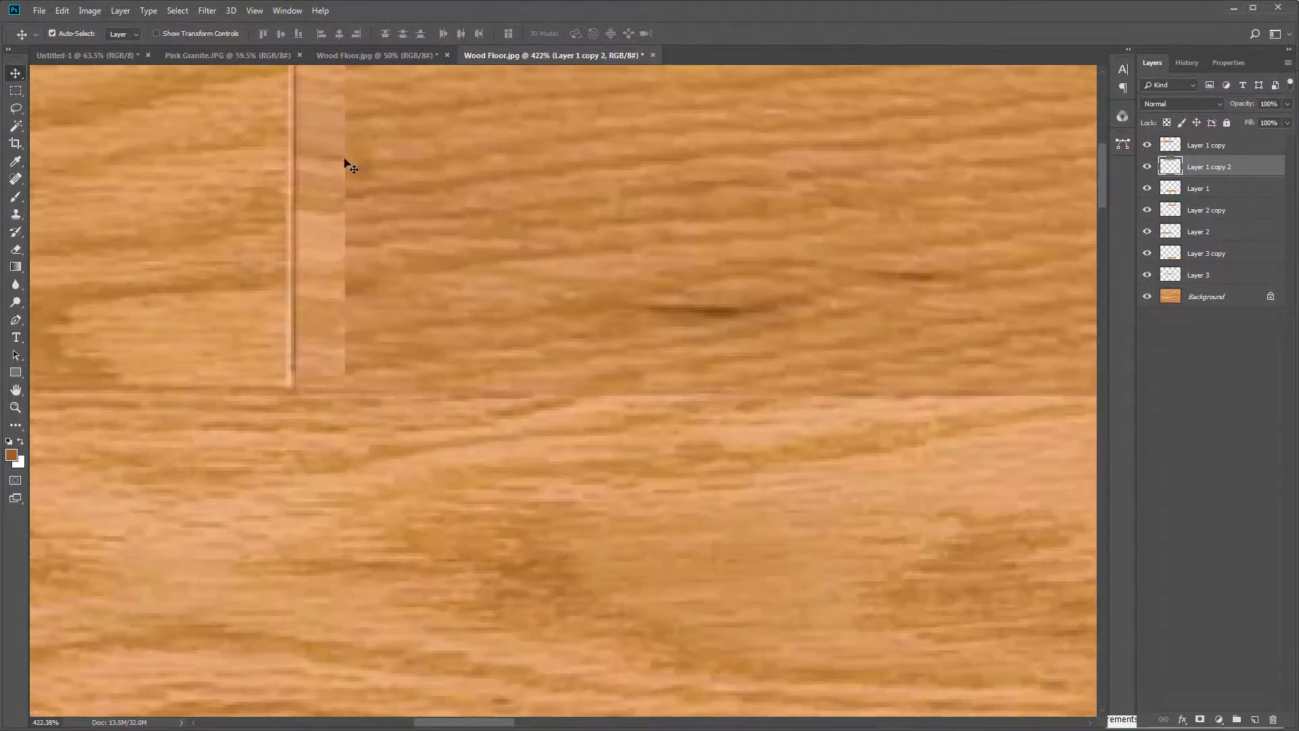
{"action": "left_click_drag", "start_coordinate": [349, 169], "coordinate": [411, 404]}
{"action": "left_click_drag", "start_coordinate": [543, 392], "coordinate": [507, 397]}
{"action": "left_click_drag", "start_coordinate": [557, 466], "coordinate": [508, 367]}
{"action": "left_click_drag", "start_coordinate": [493, 440], "coordinate": [487, 429]}
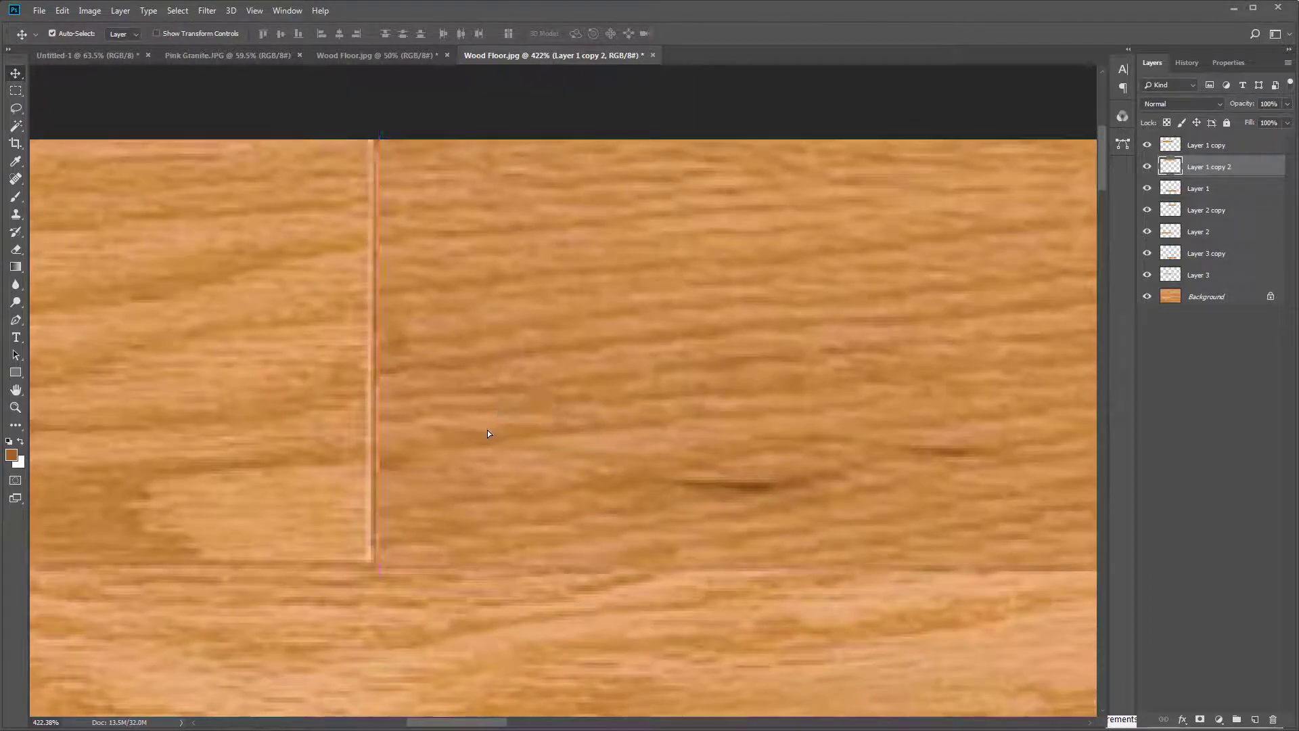
Stretch the top-row patch's right end to 104.79% width.
{"action": "scroll", "coordinate": [360, 470], "scroll_direction": "down", "scroll_amount": 10}
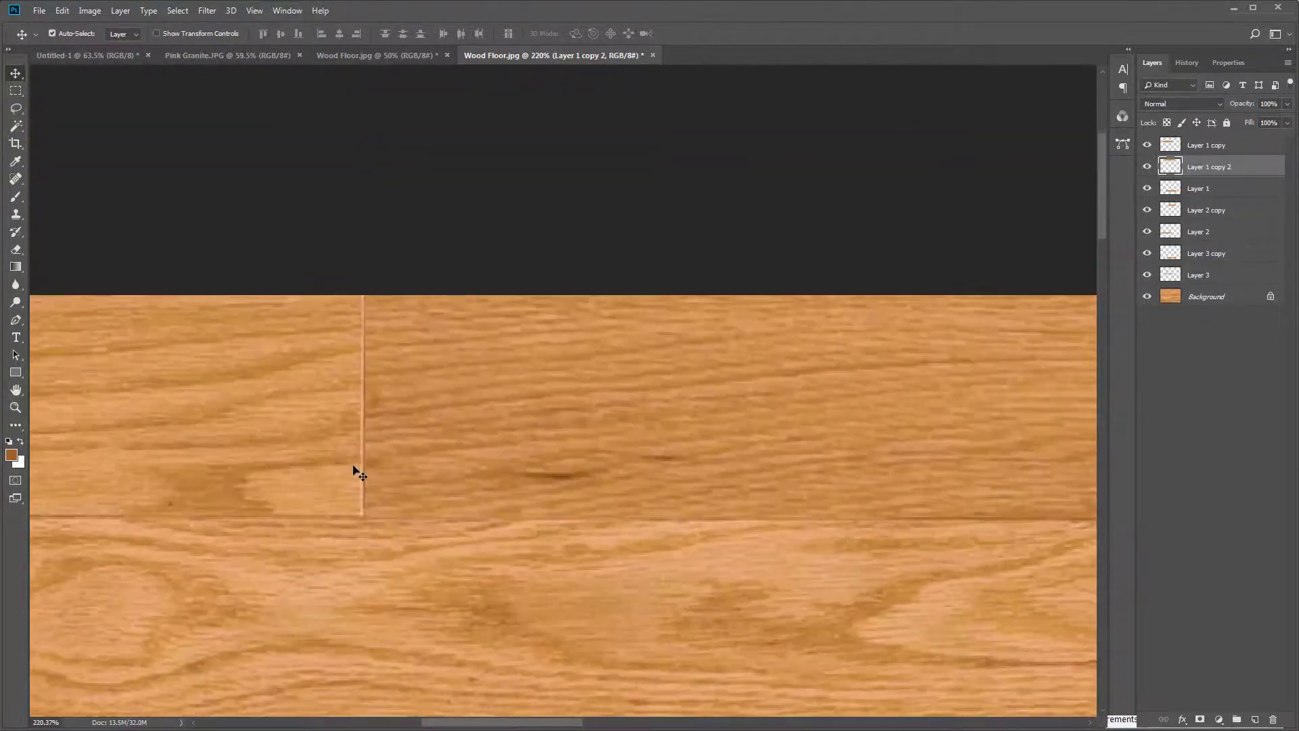
{"action": "scroll", "coordinate": [360, 469], "scroll_direction": "down", "scroll_amount": 1}
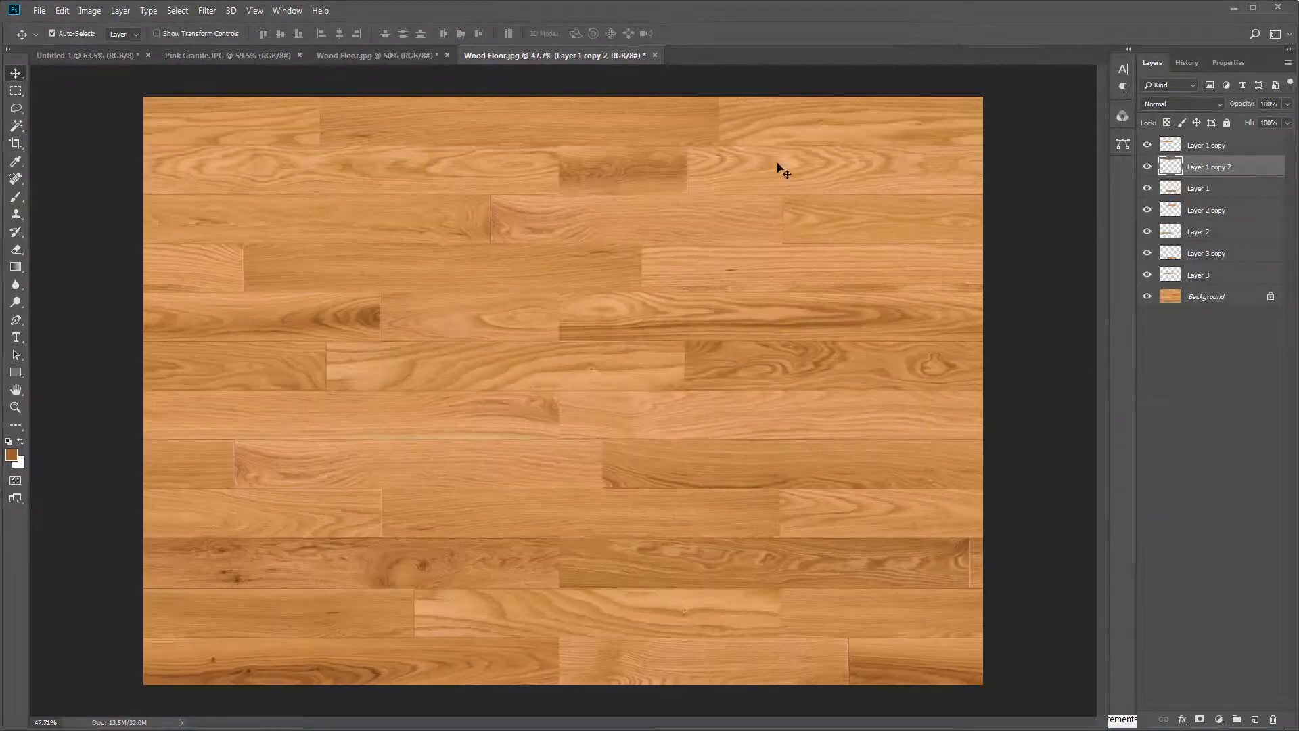
{"action": "scroll", "coordinate": [690, 109], "scroll_direction": "up", "scroll_amount": 1}
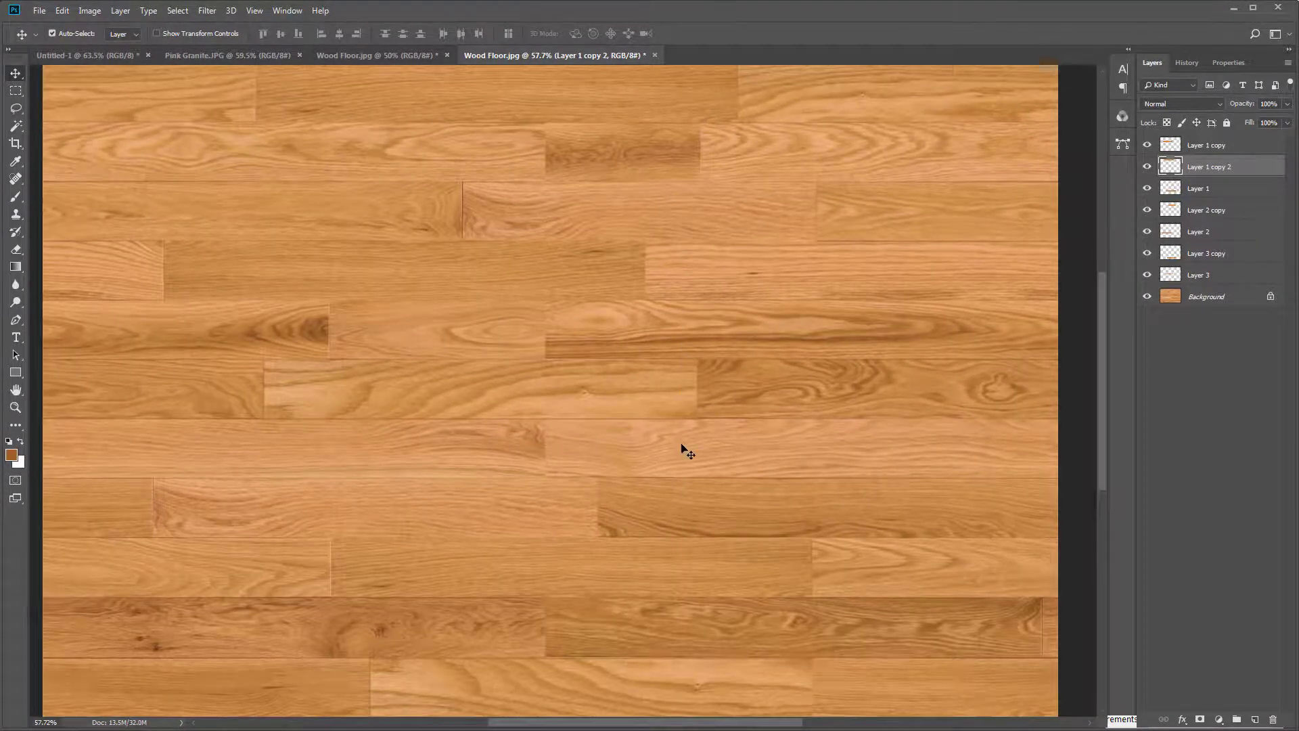
{"action": "scroll", "coordinate": [687, 449], "scroll_direction": "down", "scroll_amount": 1}
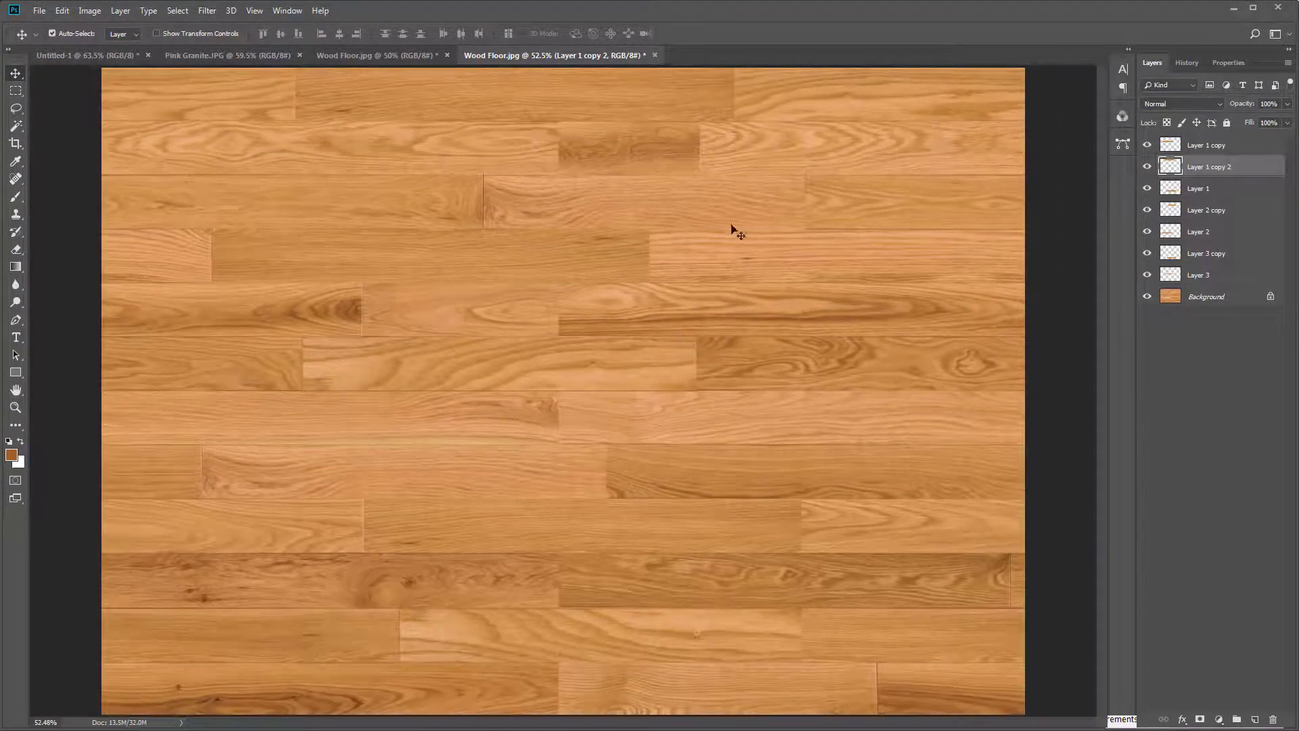
{"action": "key", "text": "ctrl"}
{"action": "key", "text": "ctrl+t"}
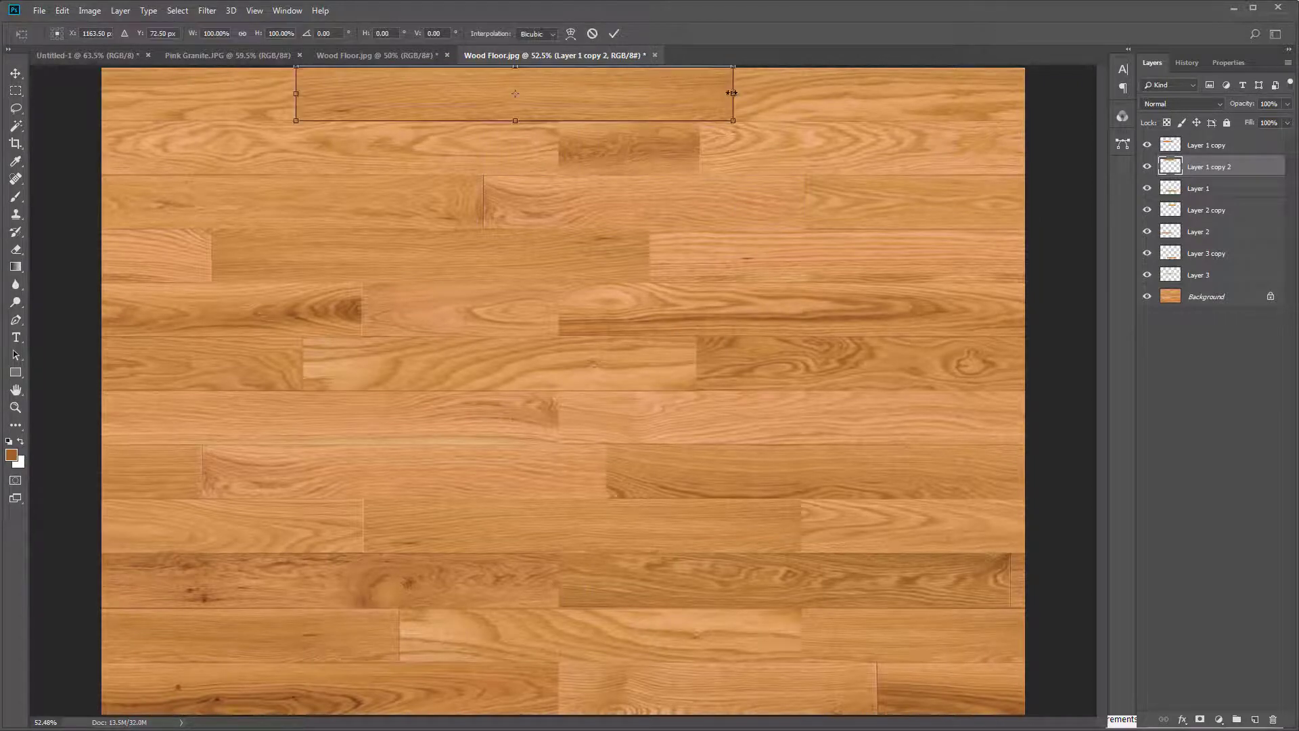
{"action": "left_click_drag", "start_coordinate": [736, 92], "coordinate": [756, 93]}
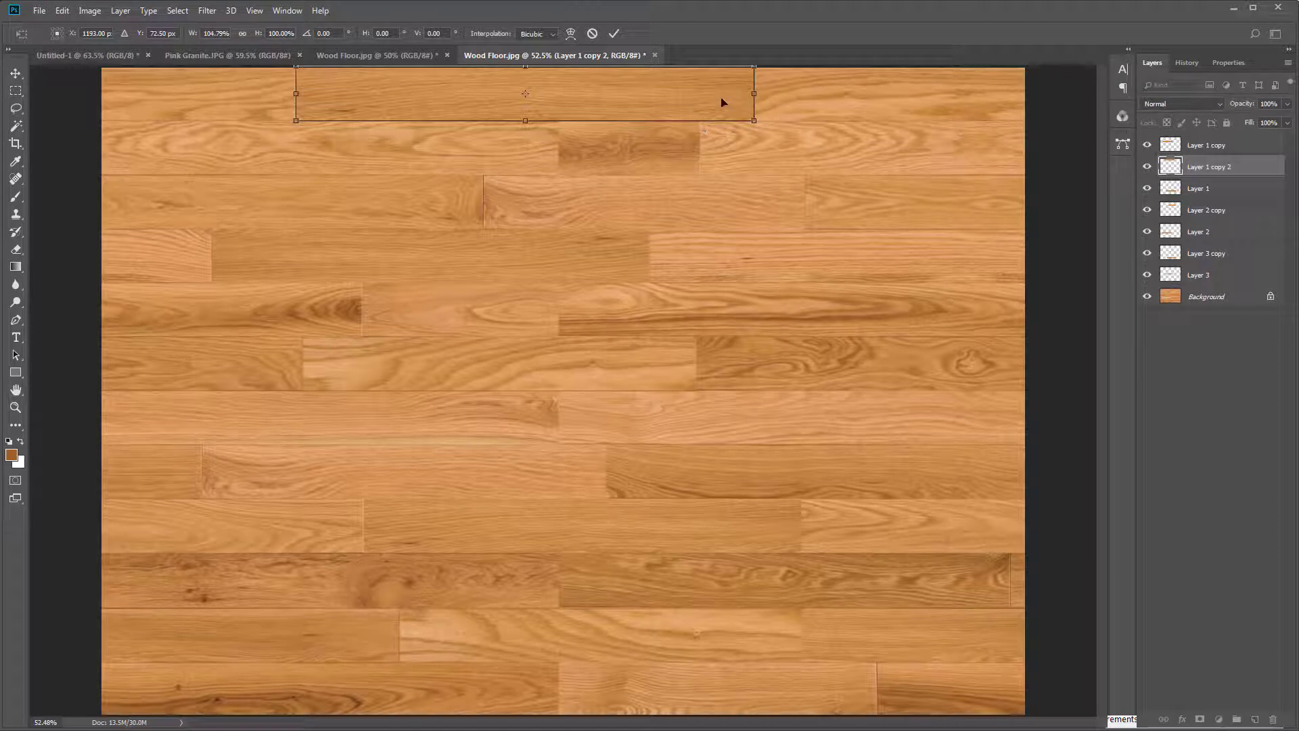
{"action": "key", "text": "Return"}
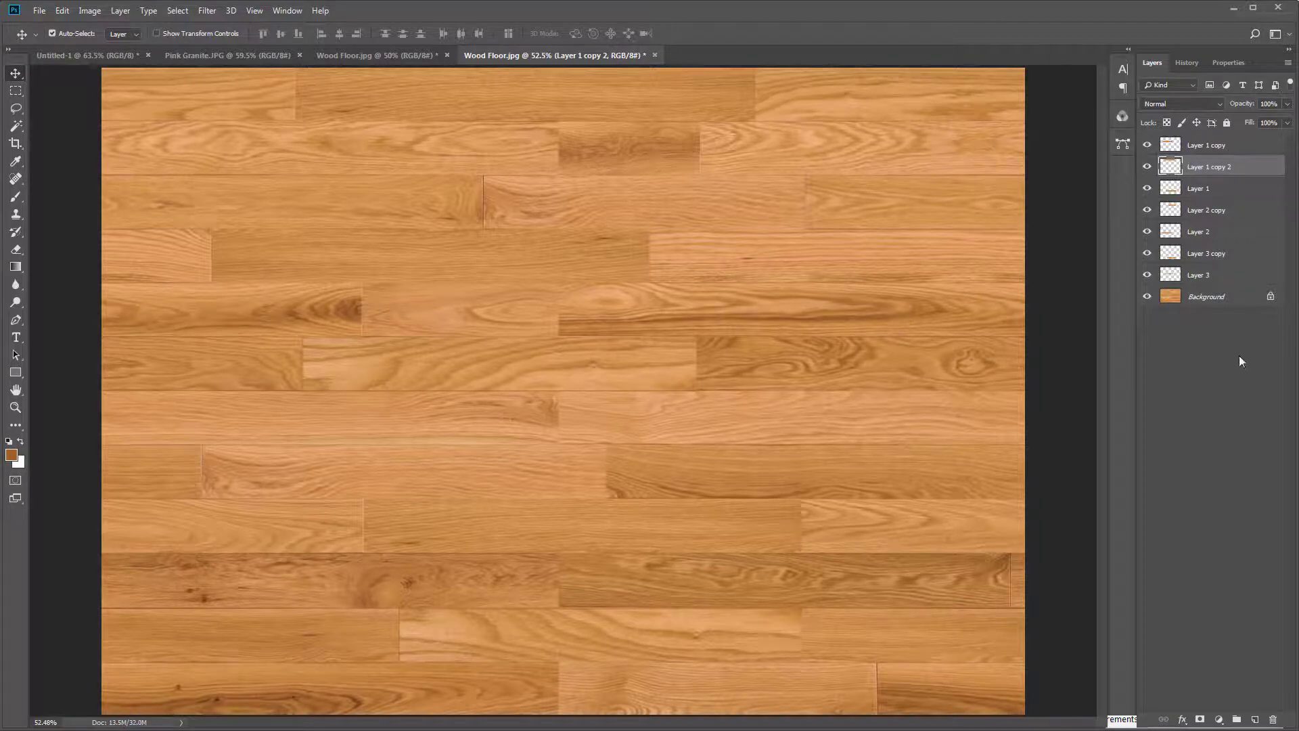
Merge all patch layers into the Background and save Wood Floor.jpg.
{"action": "left_click", "coordinate": [1211, 301]}
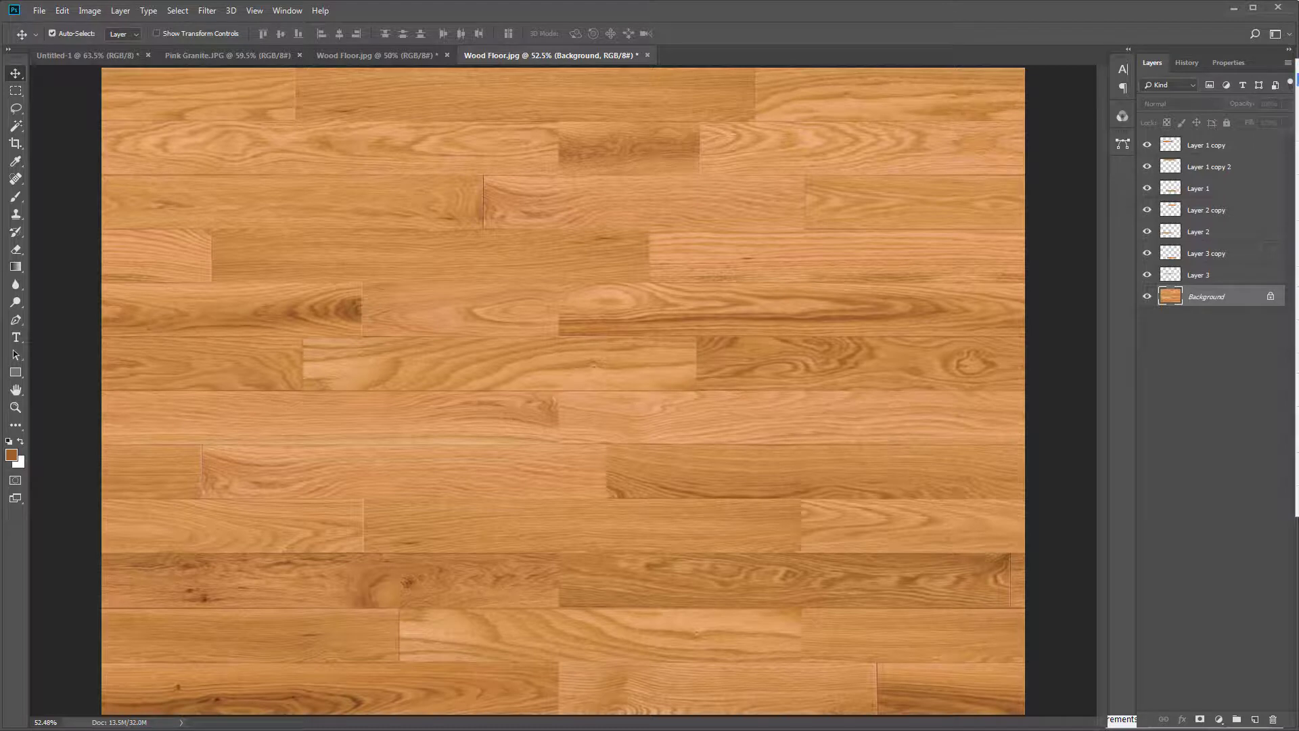
{"action": "key", "text": "ctrl+shift+e"}
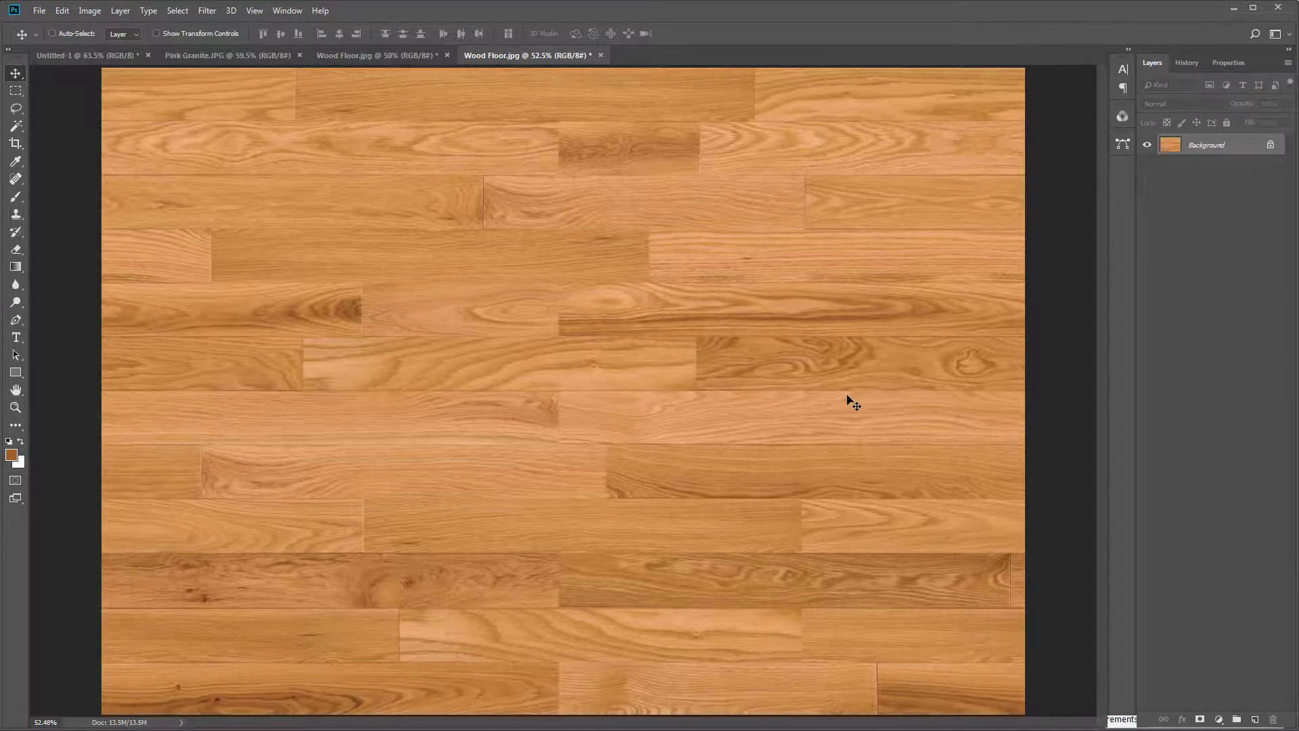
{"action": "key", "text": "ctrl+s"}
{"action": "left_click", "coordinate": [939, 260]}
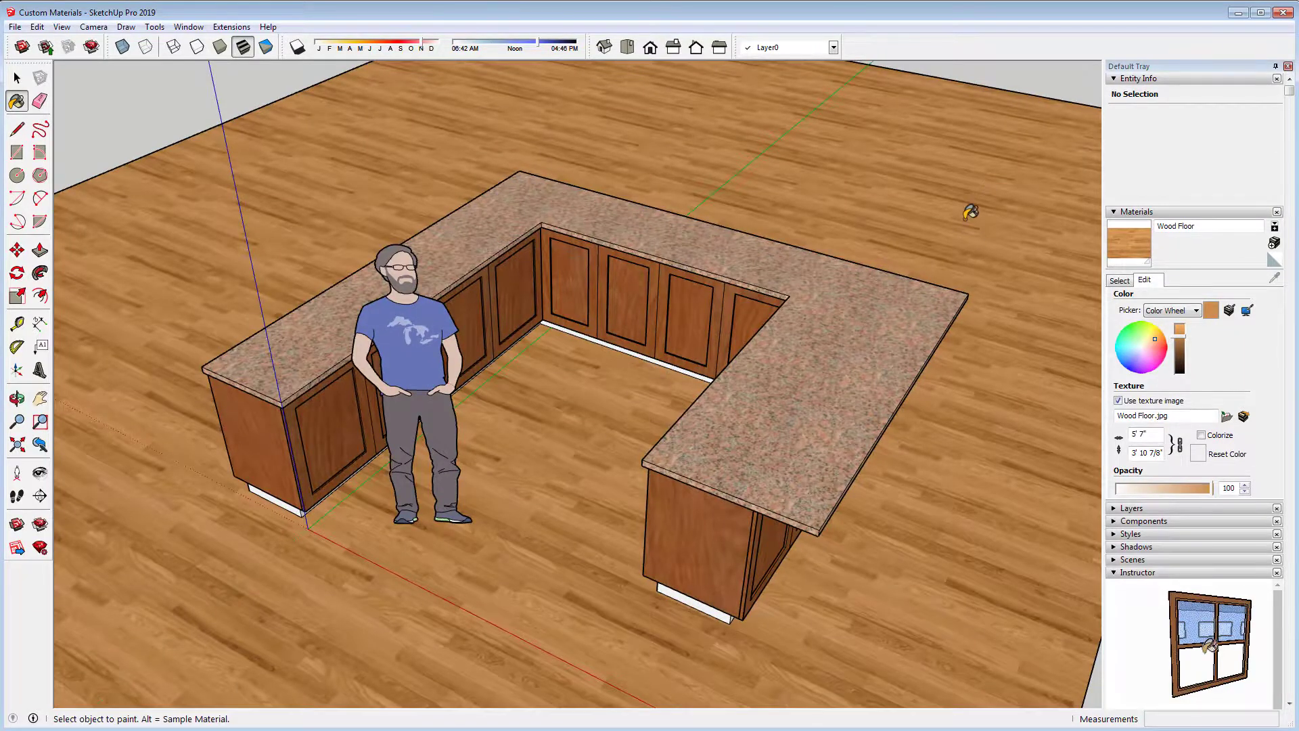
Examine how the edited wood floor texture tiles around the kitchen cabinets from several angles in SketchUp.
{"action": "scroll", "coordinate": [971, 210], "scroll_direction": "down", "scroll_amount": 2}
{"action": "key", "text": "o"}
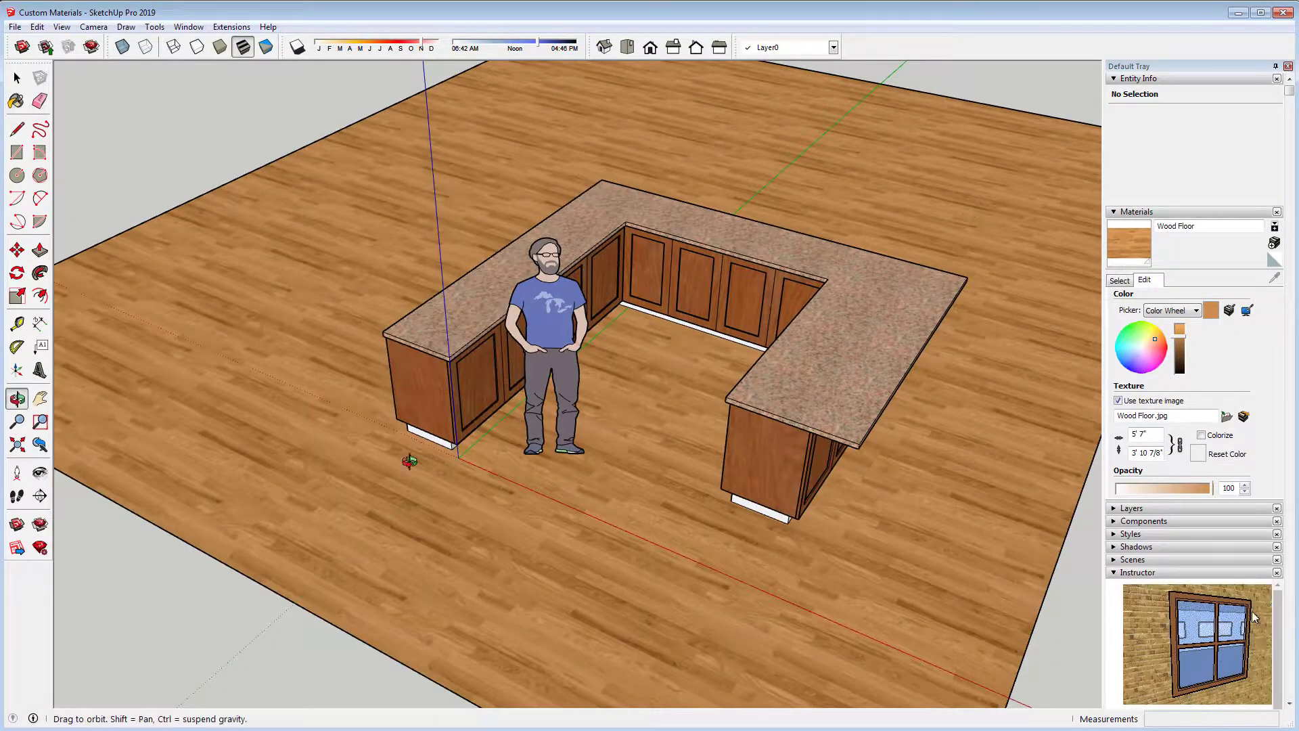
{"action": "mouse_move", "coordinate": [410, 460]}
{"action": "left_mouse_down"}
{"action": "mouse_move", "coordinate": [710, 485]}
{"action": "mouse_move", "coordinate": [861, 467]}
{"action": "left_mouse_up"}
{"action": "key", "text": "b"}
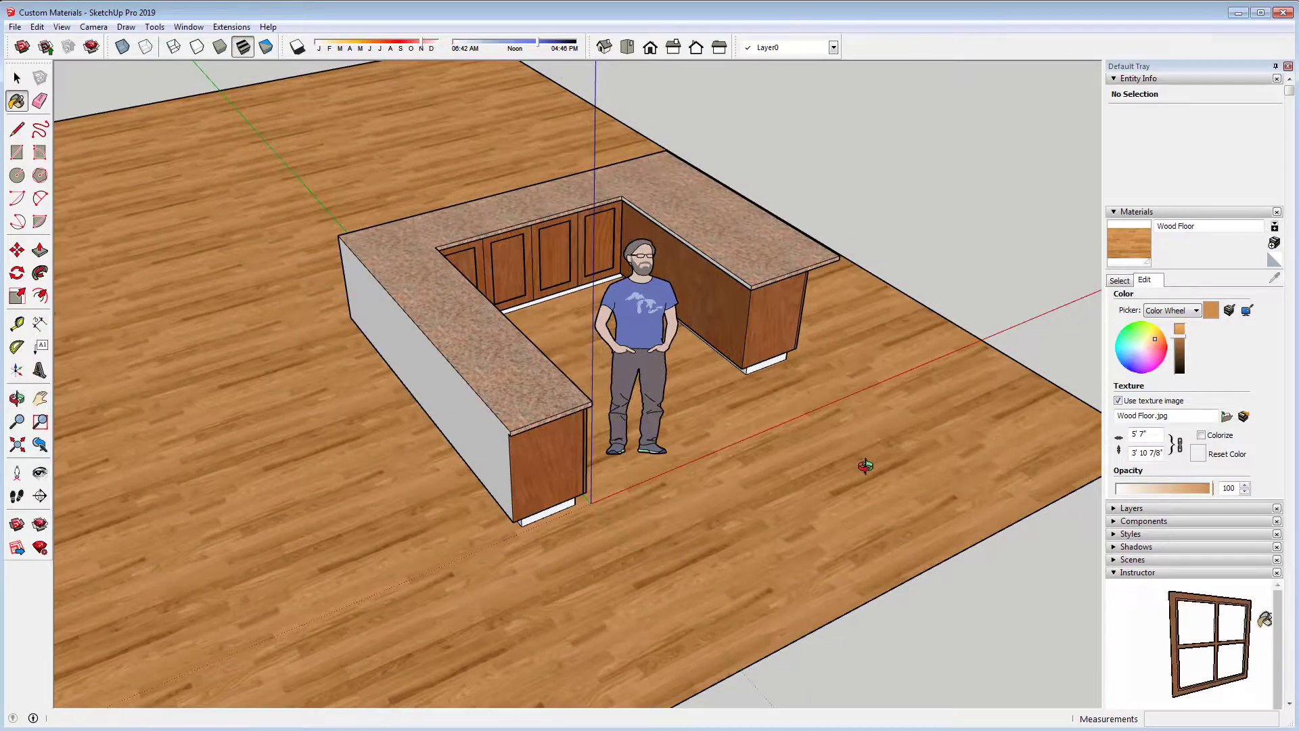
{"action": "scroll", "coordinate": [854, 448], "scroll_direction": "down", "scroll_amount": 4}
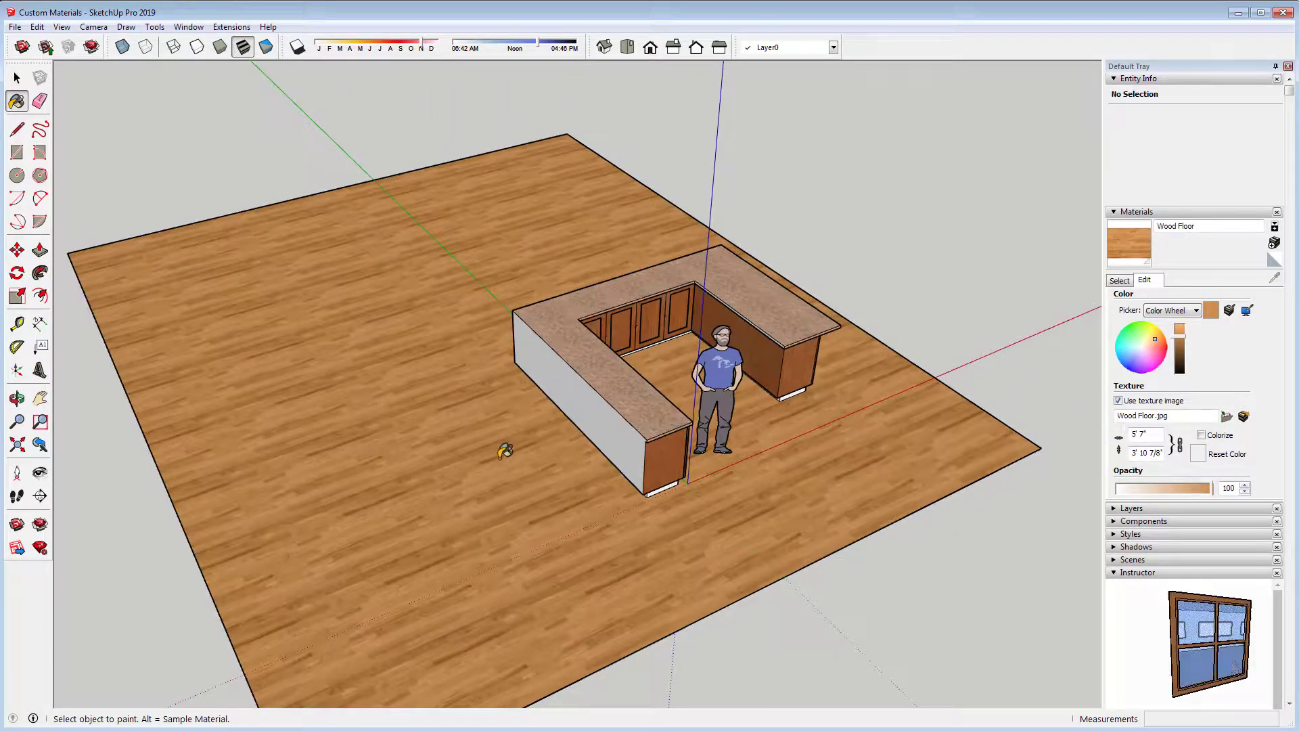
{"action": "left_click_drag", "start_coordinate": [504, 450], "coordinate": [490, 397]}
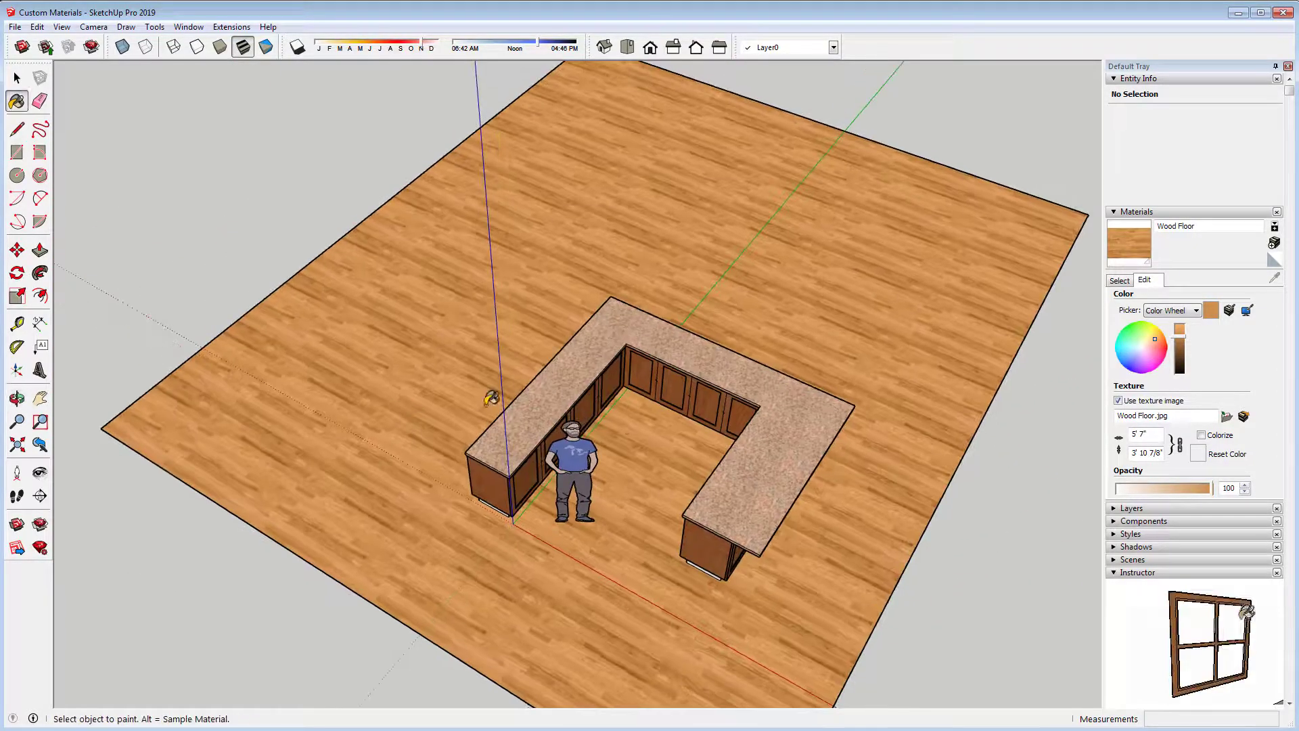
{"action": "left_click_drag", "start_coordinate": [632, 425], "coordinate": [585, 331]}
{"action": "scroll", "coordinate": [859, 367], "scroll_direction": "up", "scroll_amount": 3}
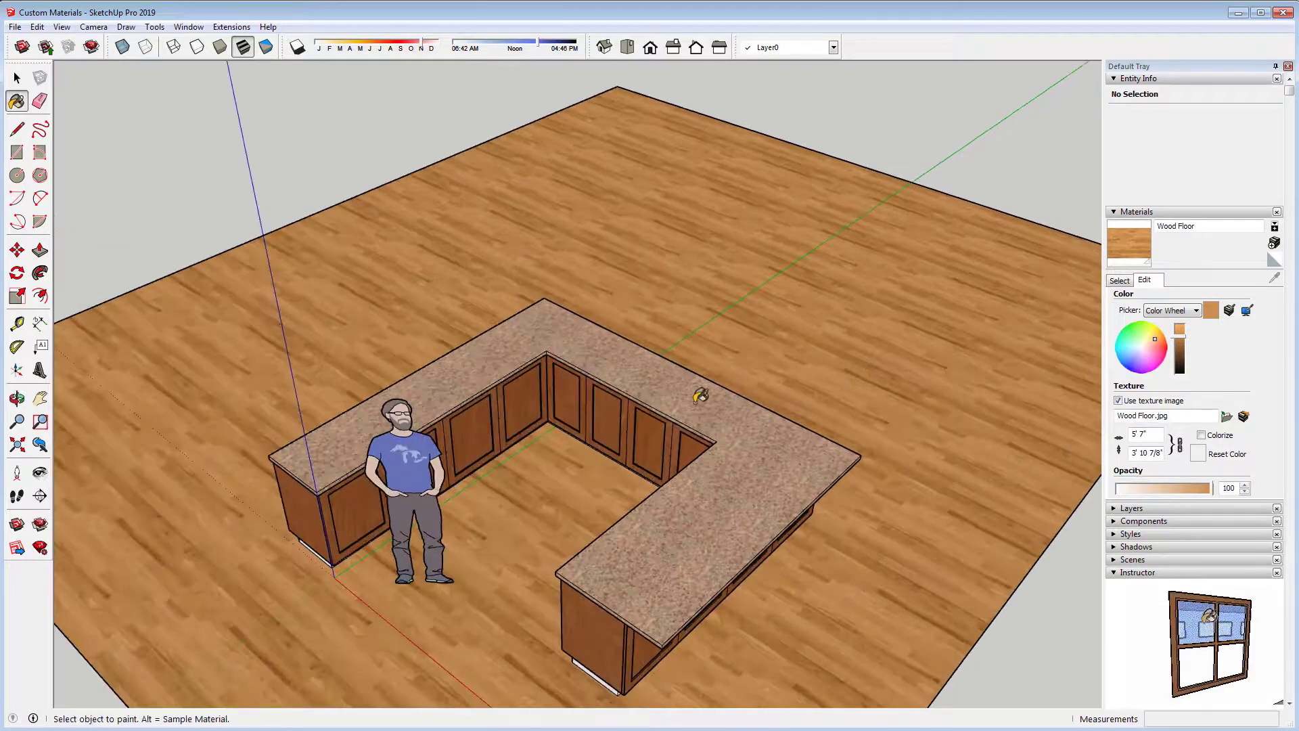
{"action": "left_click_drag", "start_coordinate": [700, 396], "coordinate": [739, 331]}
{"action": "mouse_move", "coordinate": [561, 551]}
{"action": "left_mouse_down"}
{"action": "mouse_move", "coordinate": [568, 536]}
{"action": "mouse_move", "coordinate": [572, 549]}
{"action": "left_mouse_up"}
{"action": "key", "text": "b"}
{"action": "scroll", "coordinate": [518, 648], "scroll_direction": "up", "scroll_amount": 1}
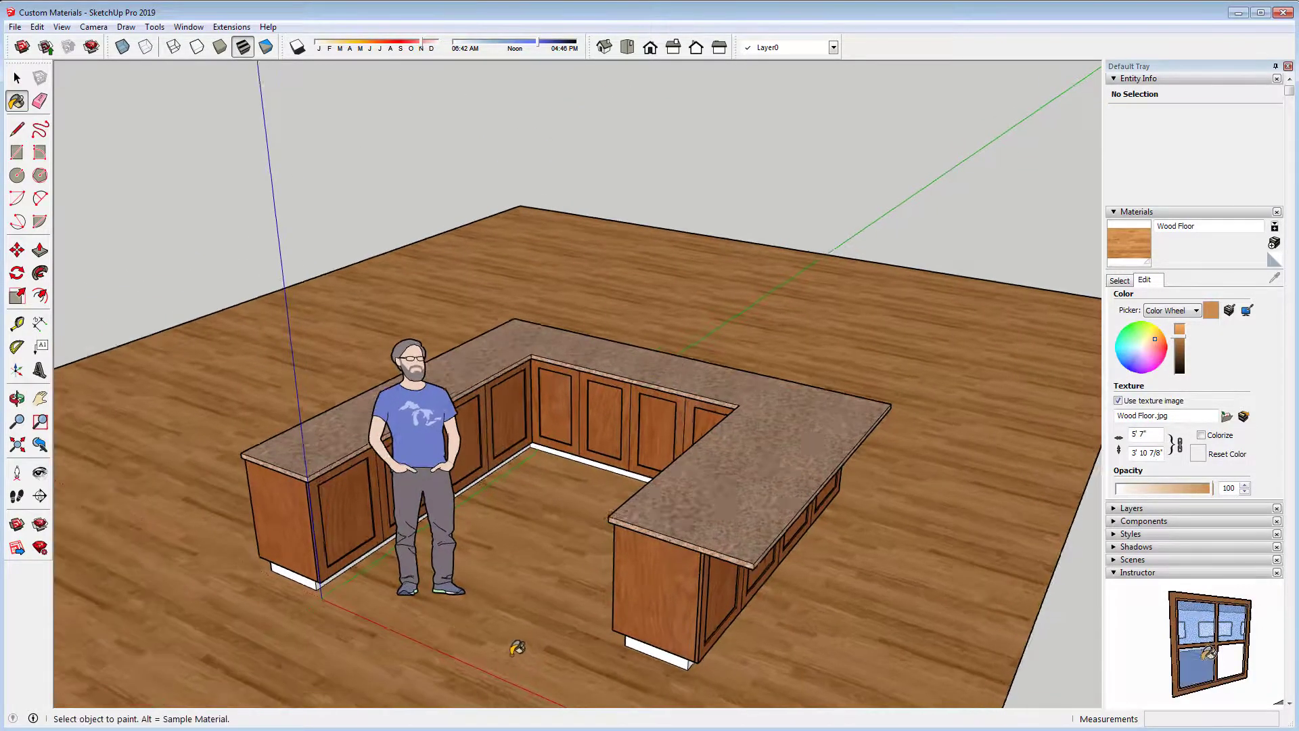
{"action": "scroll", "coordinate": [518, 648], "scroll_direction": "up", "scroll_amount": 2}
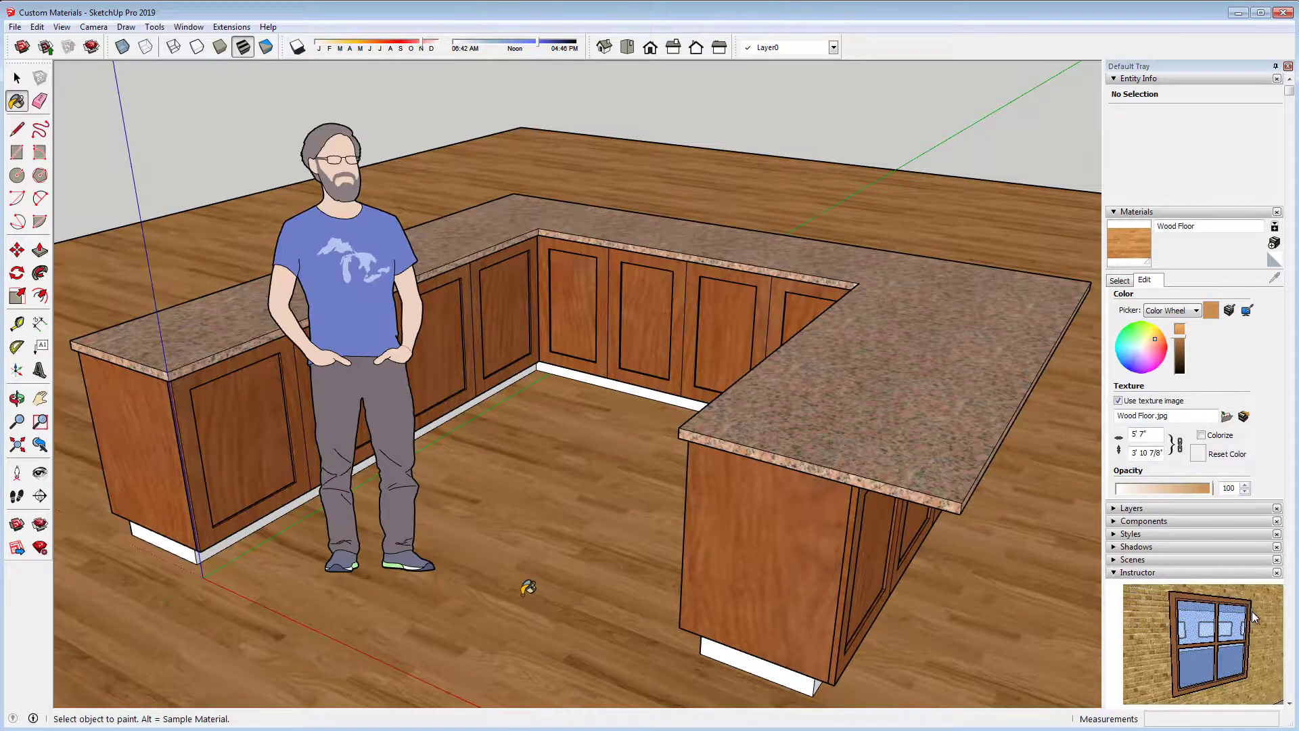